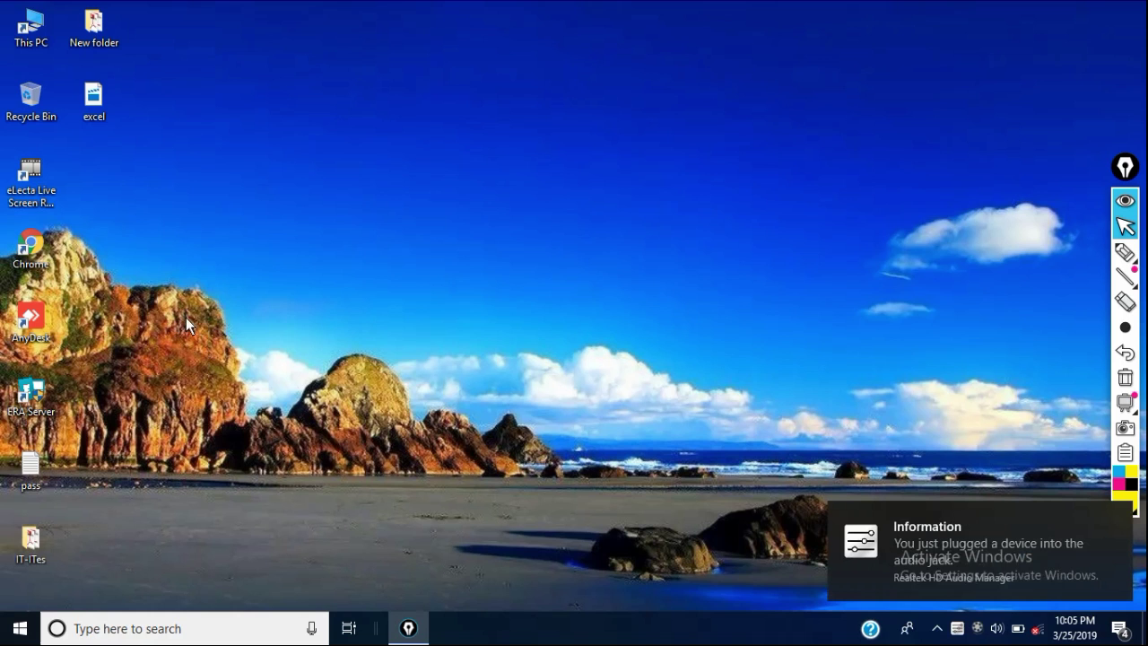
# Launch Excel 2013 from the installed Microsoft Office 2013 programs.
pyautogui.click(19, 630)
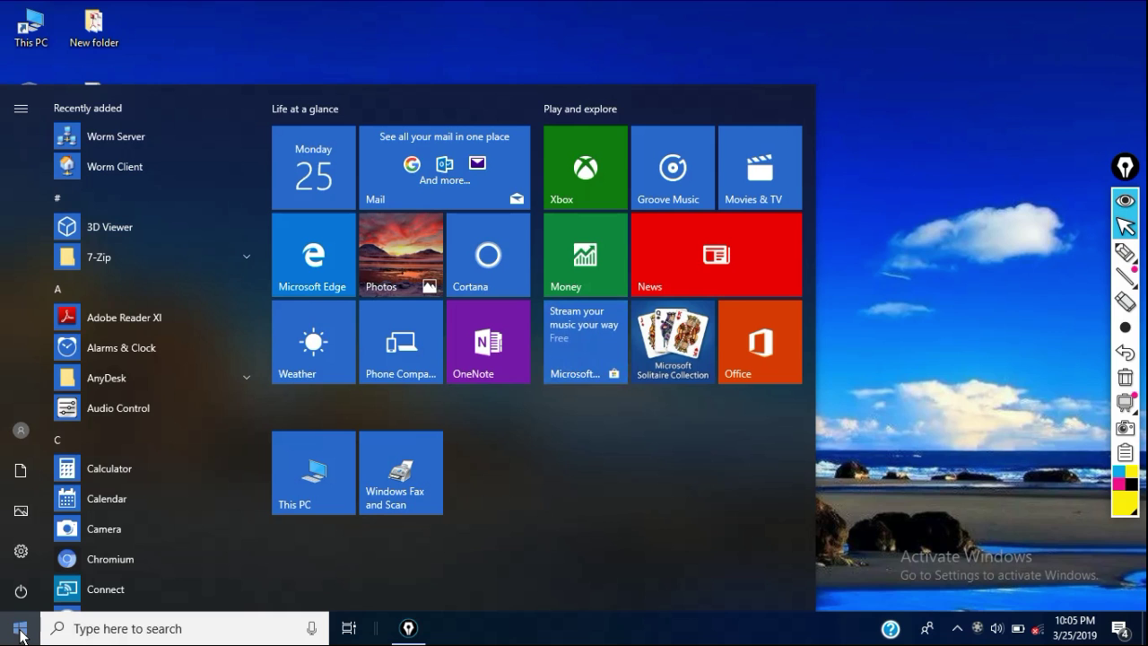
pyautogui.scroll(-5, 180, 473)
pyautogui.scroll(-5, 160, 486)
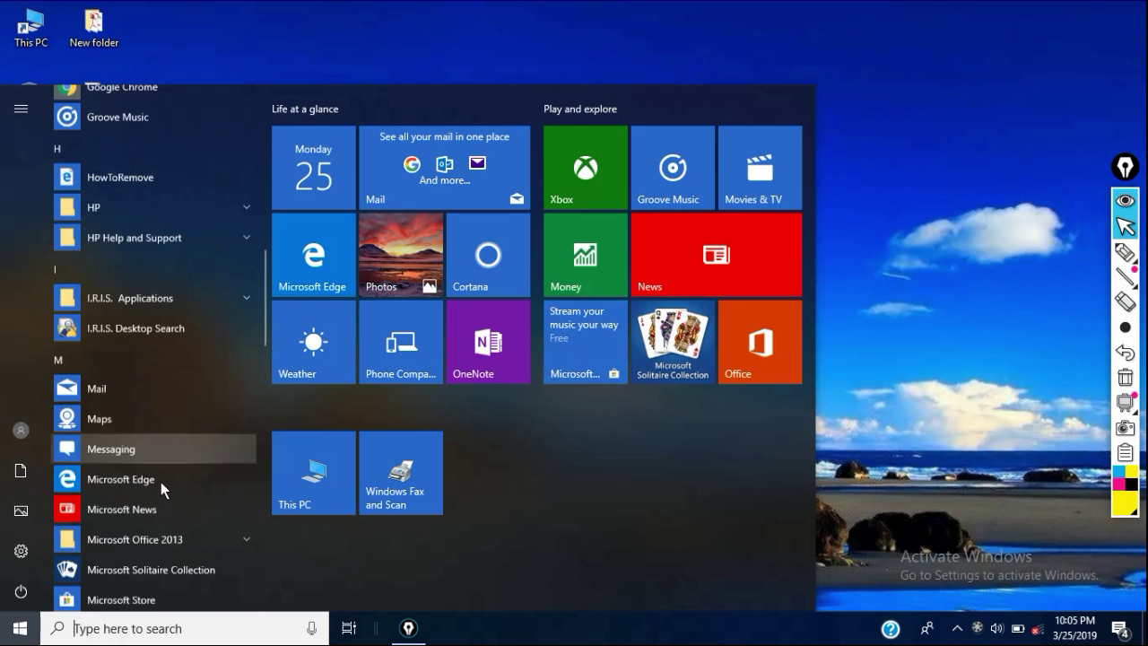
pyautogui.click(181, 536)
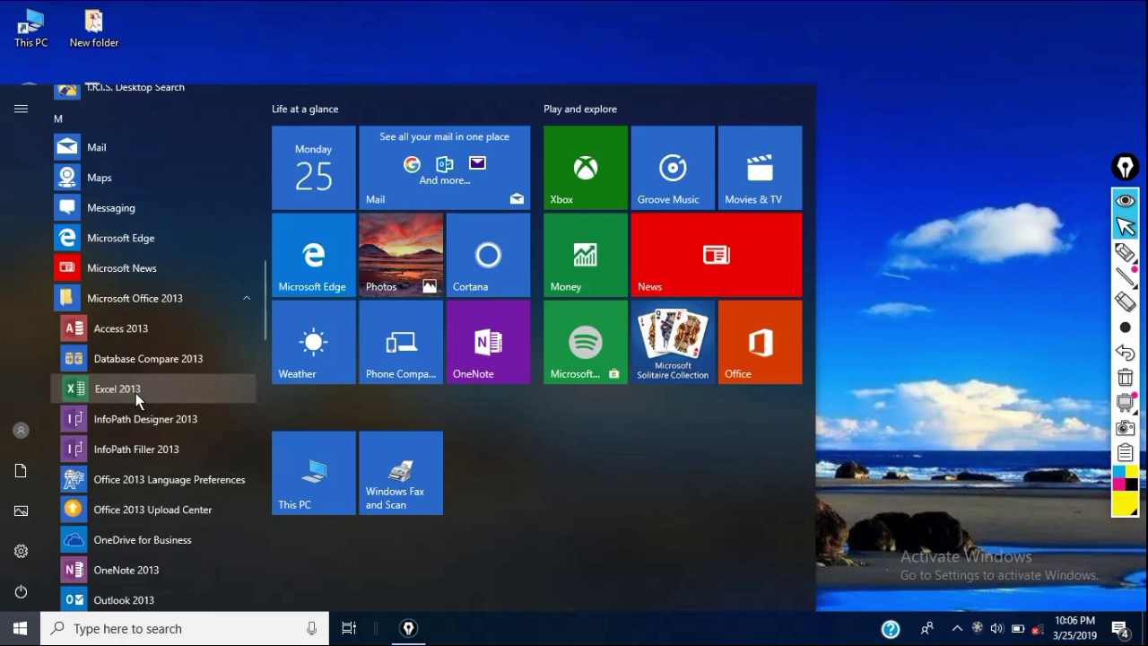
pyautogui.click(134, 389)
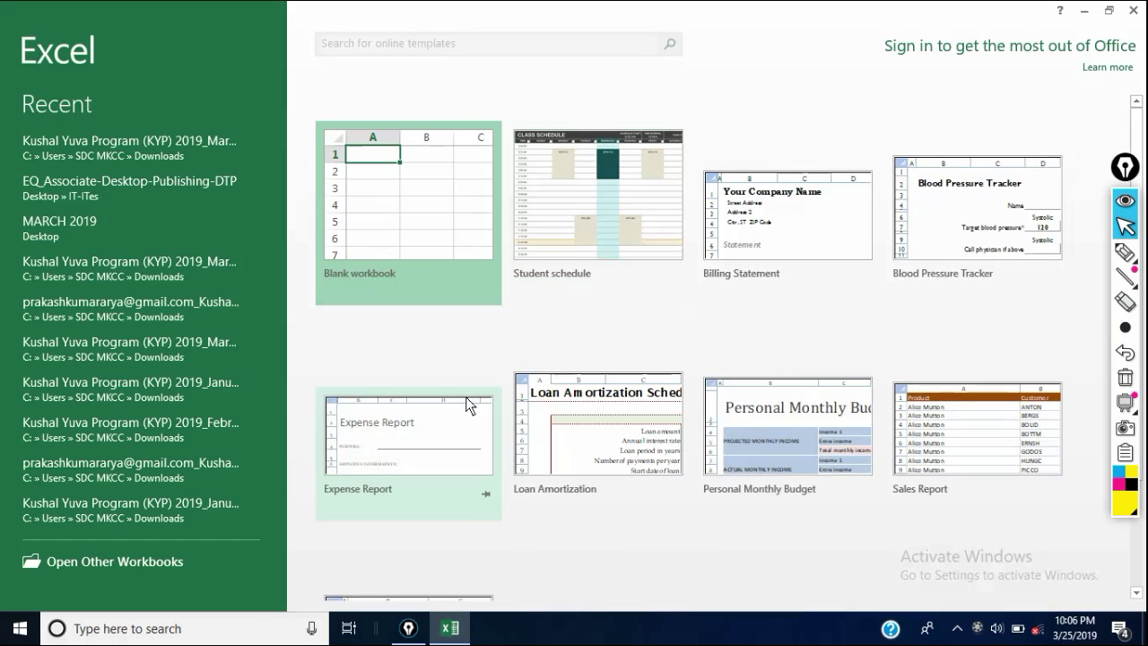
# Create a blank workbook and close the Office activation wizard.
pyautogui.click(453, 192)
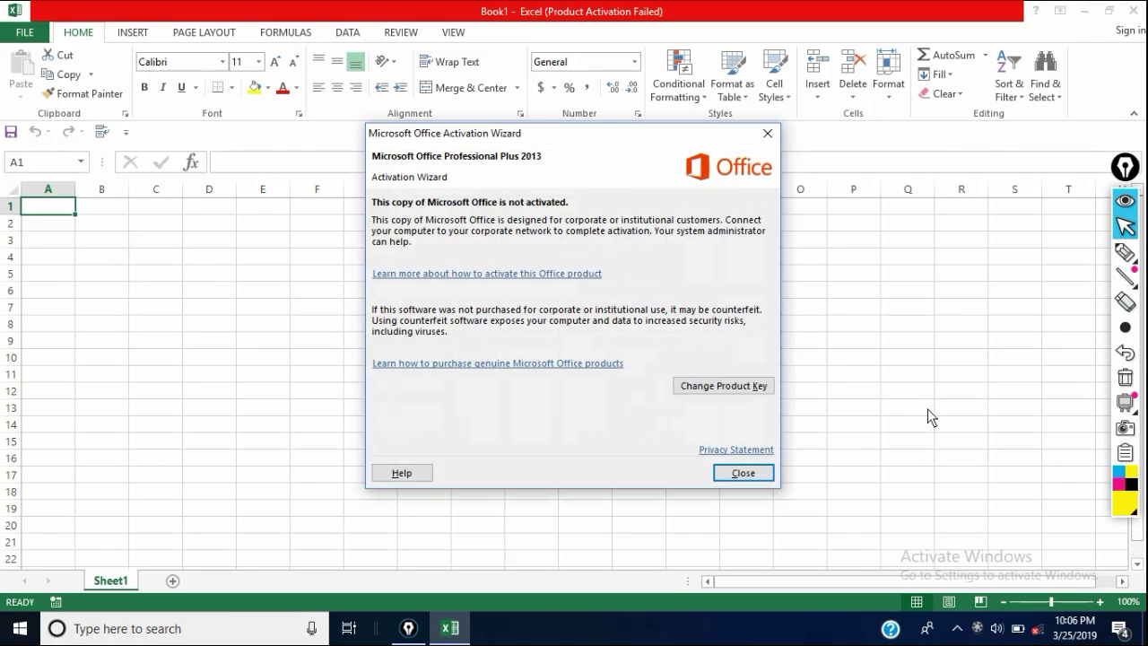
pyautogui.click(743, 470)
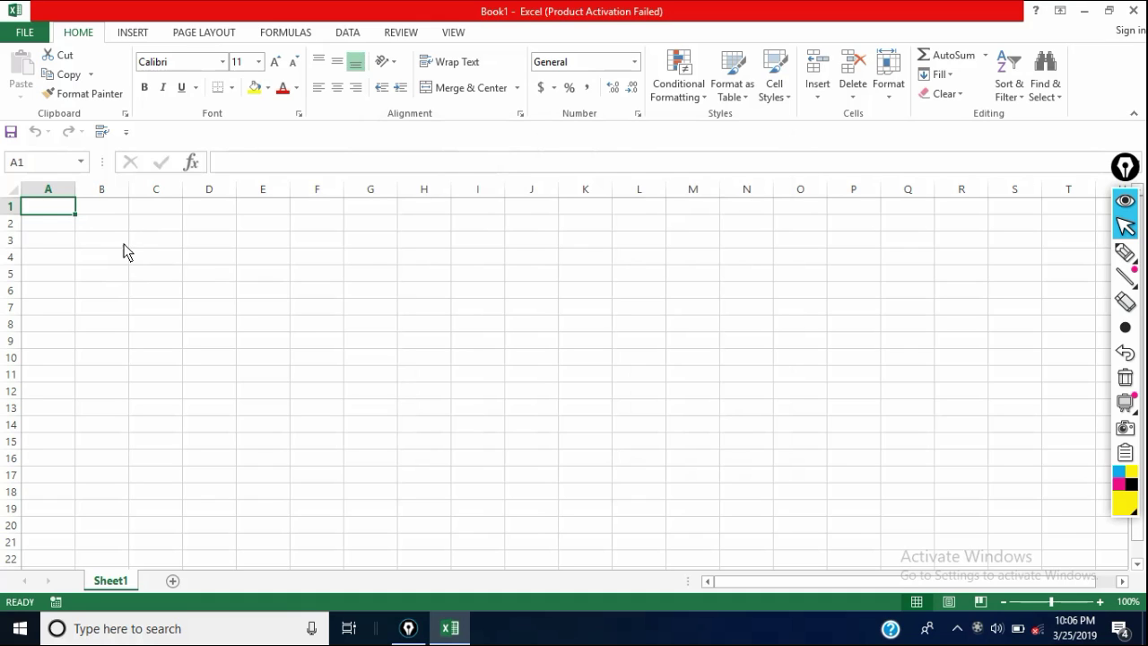
# Highlight the whole of column A and the whole of row 1 in turn, finishing on cell A1.
pyautogui.click(59, 191)
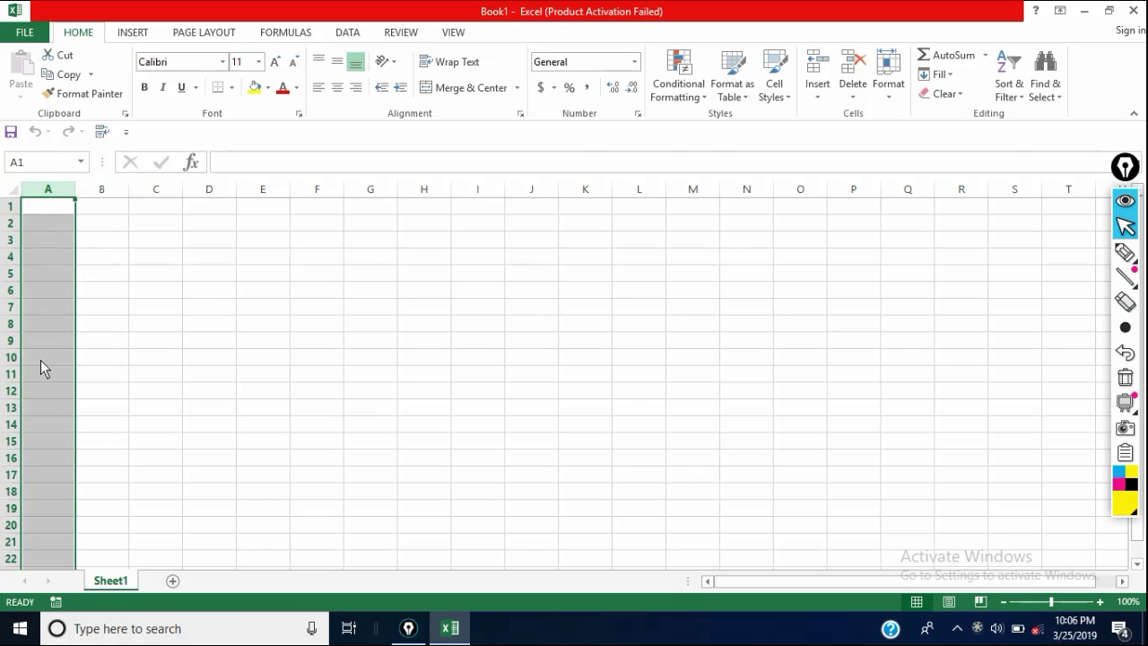
pyautogui.click(11, 207)
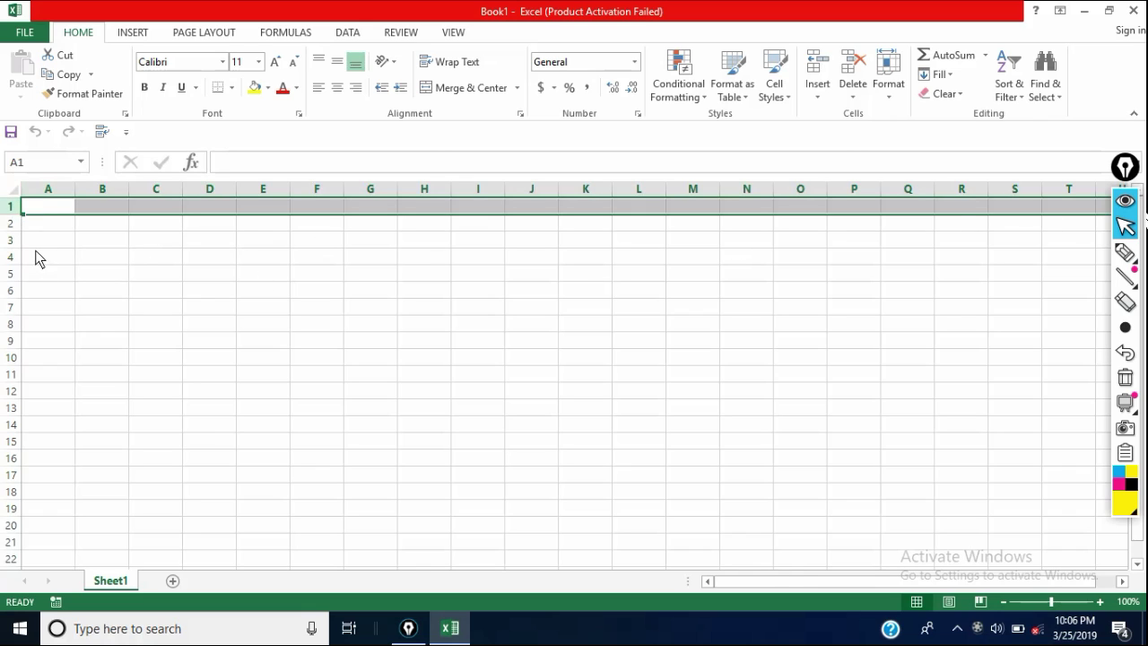
pyautogui.click(54, 191)
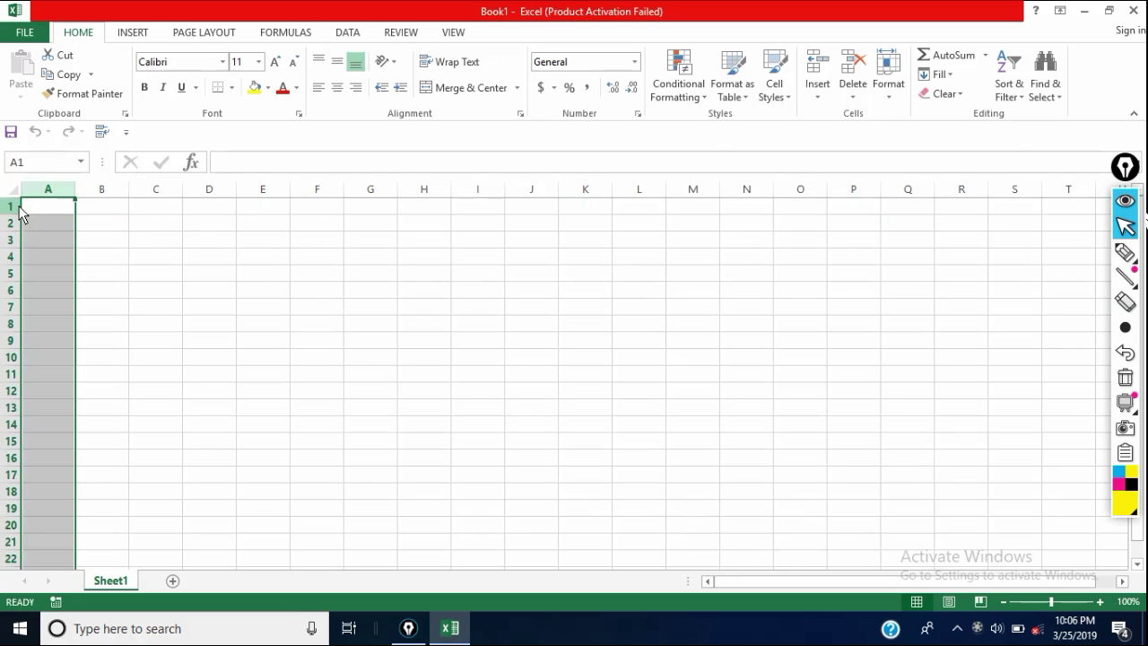
pyautogui.click(10, 209)
pyautogui.click(49, 190)
pyautogui.click(56, 213)
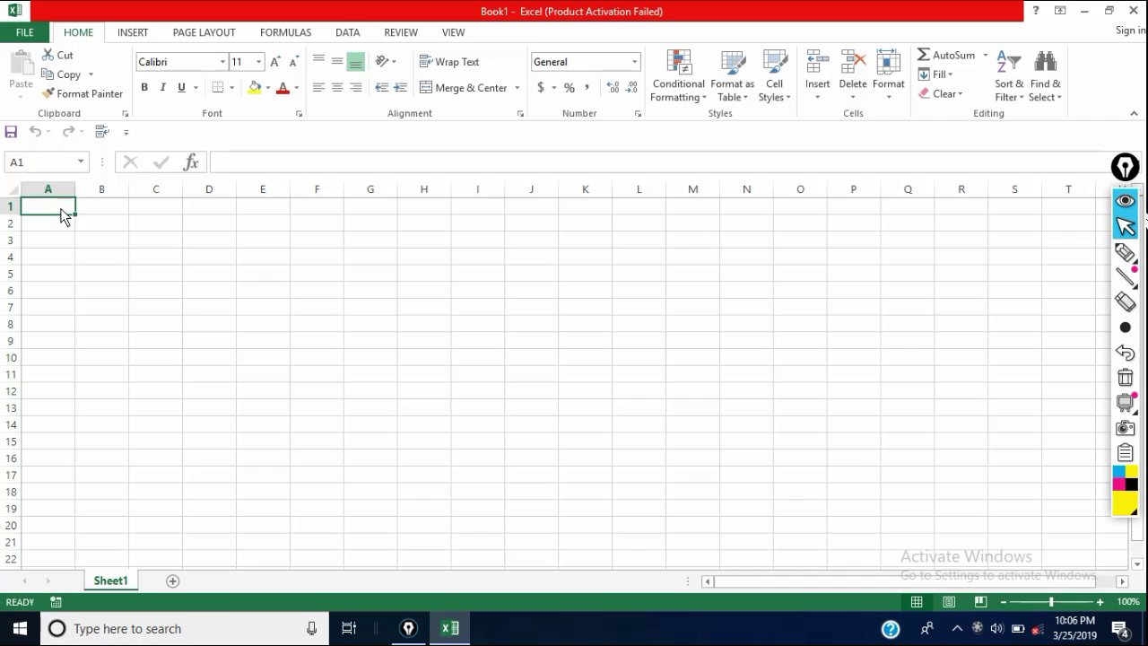
# Select the cells of row 1 one by one from A1 through F1 to examine their addresses, then return to A1.
pyautogui.click(94, 211)
pyautogui.click(174, 213)
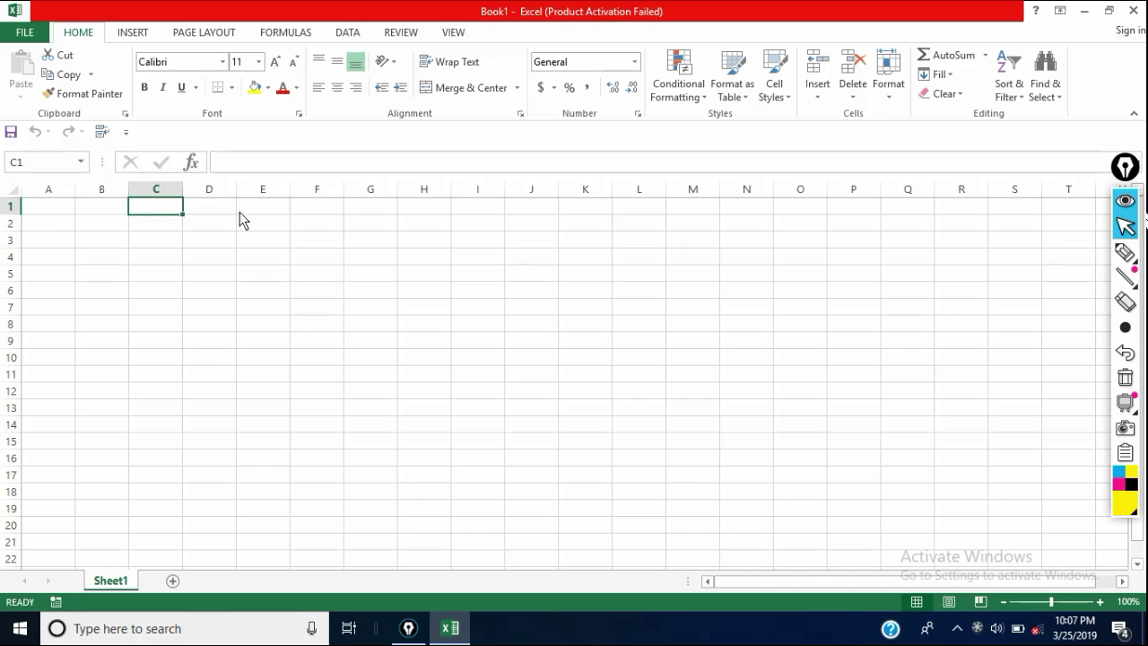
pyautogui.click(241, 214)
pyautogui.click(208, 213)
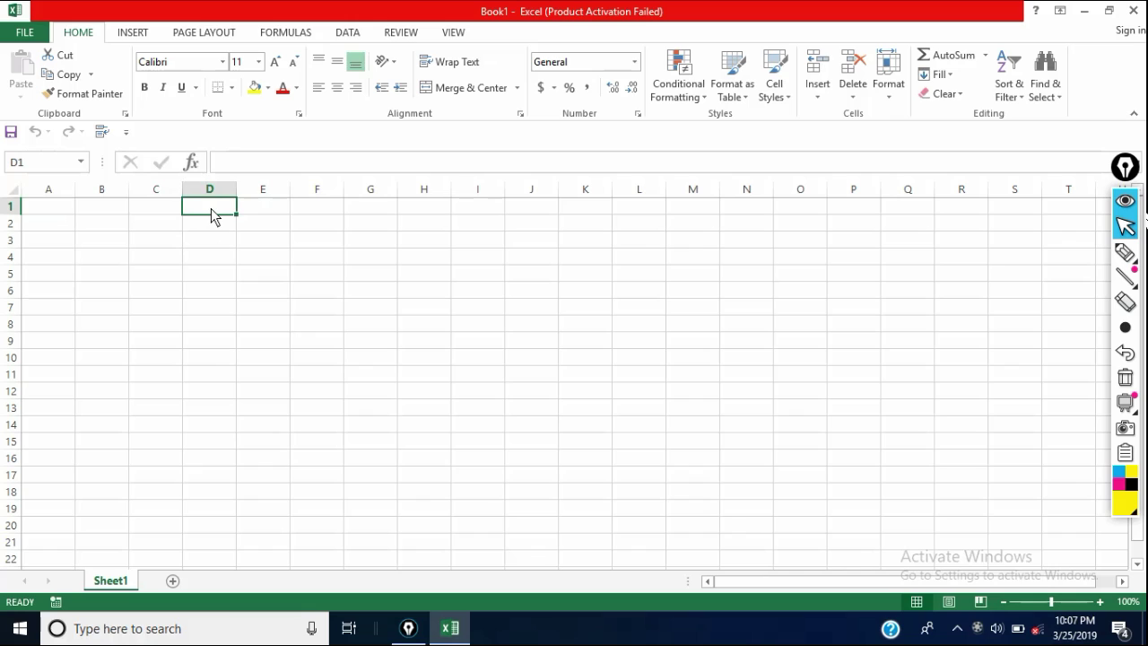
pyautogui.click(41, 208)
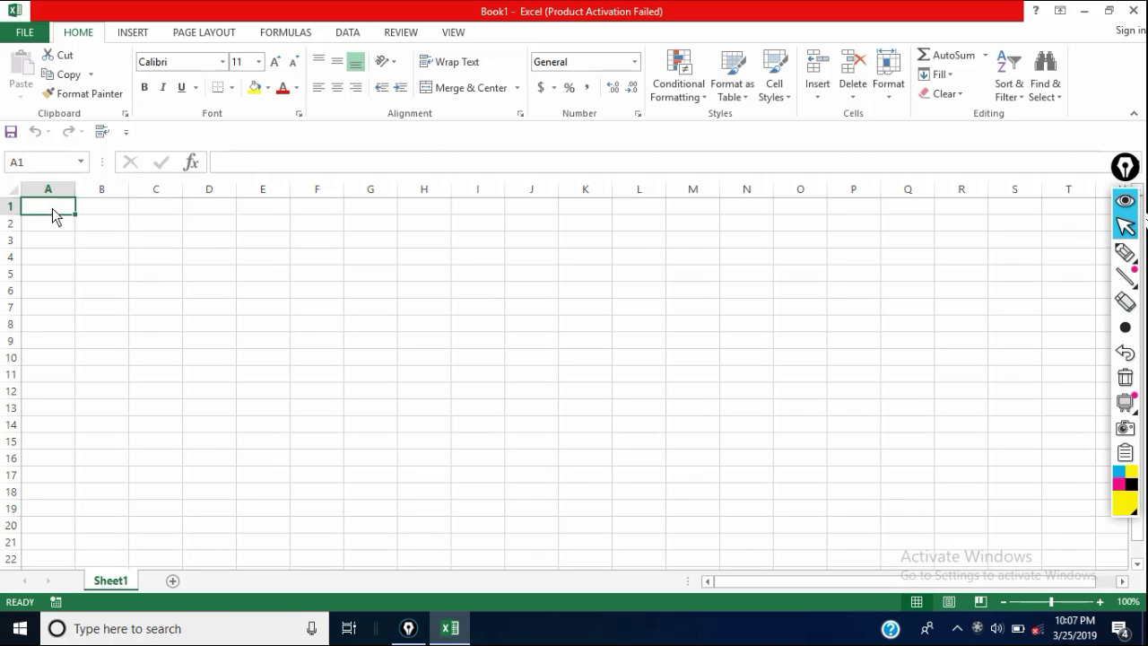
pyautogui.click(103, 215)
pyautogui.click(153, 210)
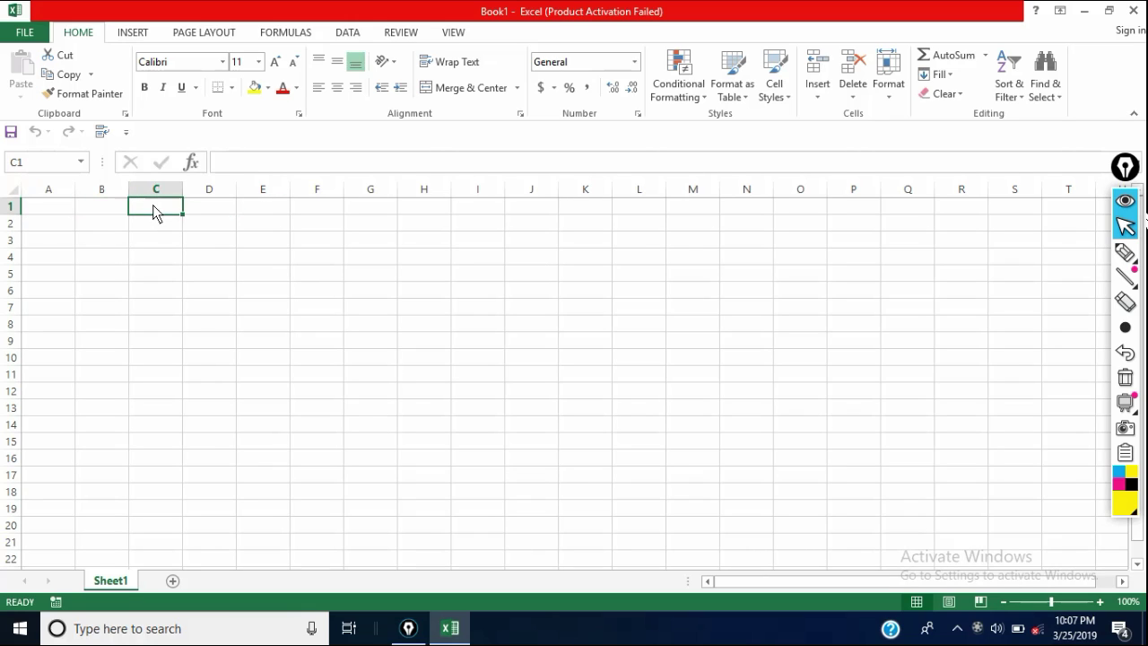
pyautogui.click(209, 214)
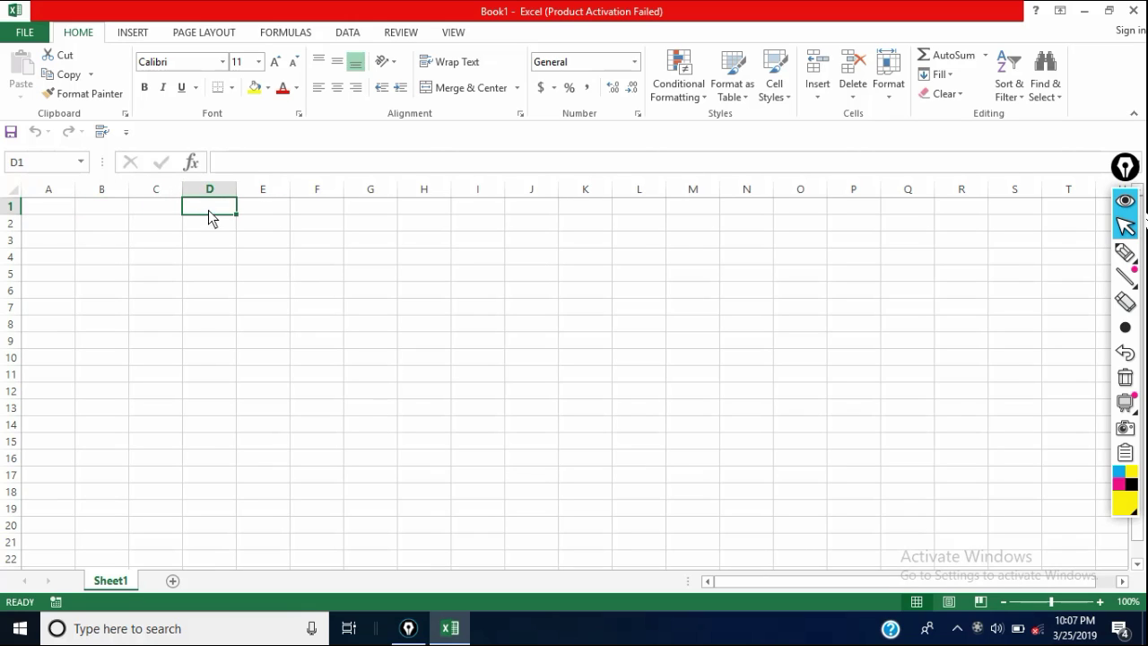
pyautogui.click(276, 213)
pyautogui.click(312, 212)
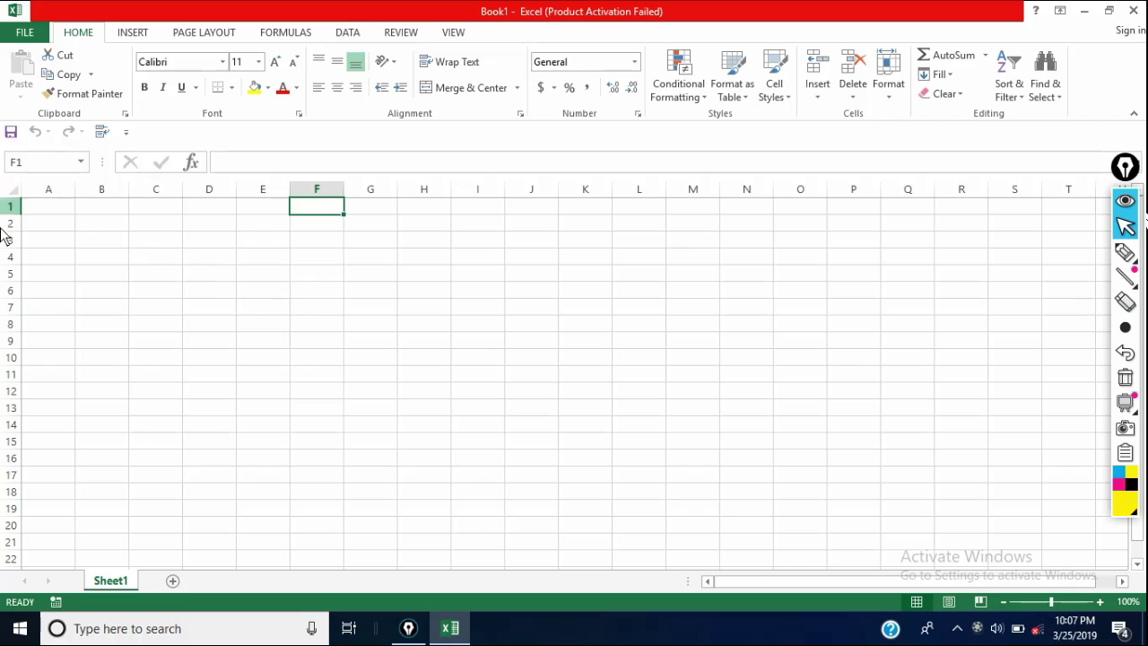
pyautogui.click(62, 213)
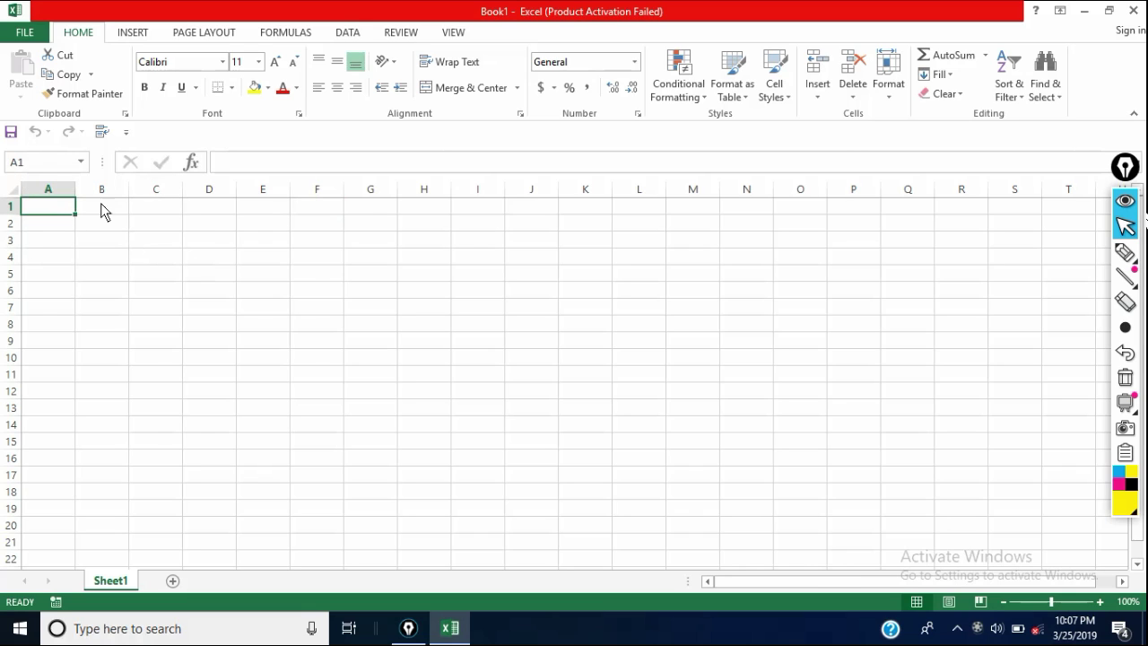
# Highlight column A, row 1 and column A again to compare a column with a row.
pyautogui.click(50, 191)
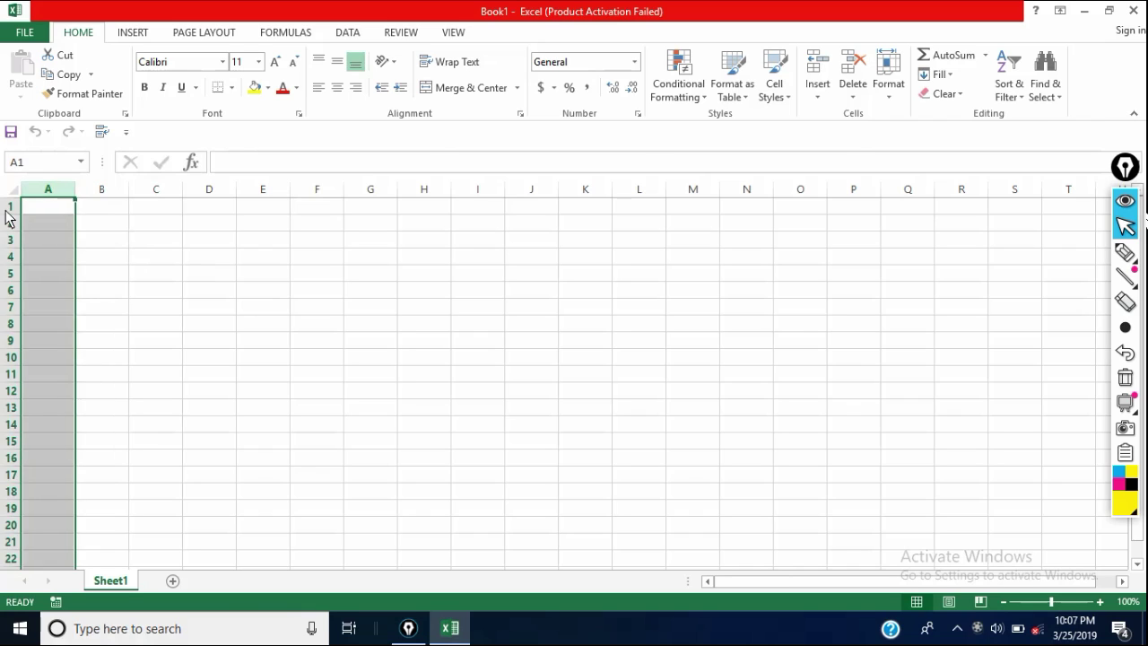
pyautogui.click(8, 209)
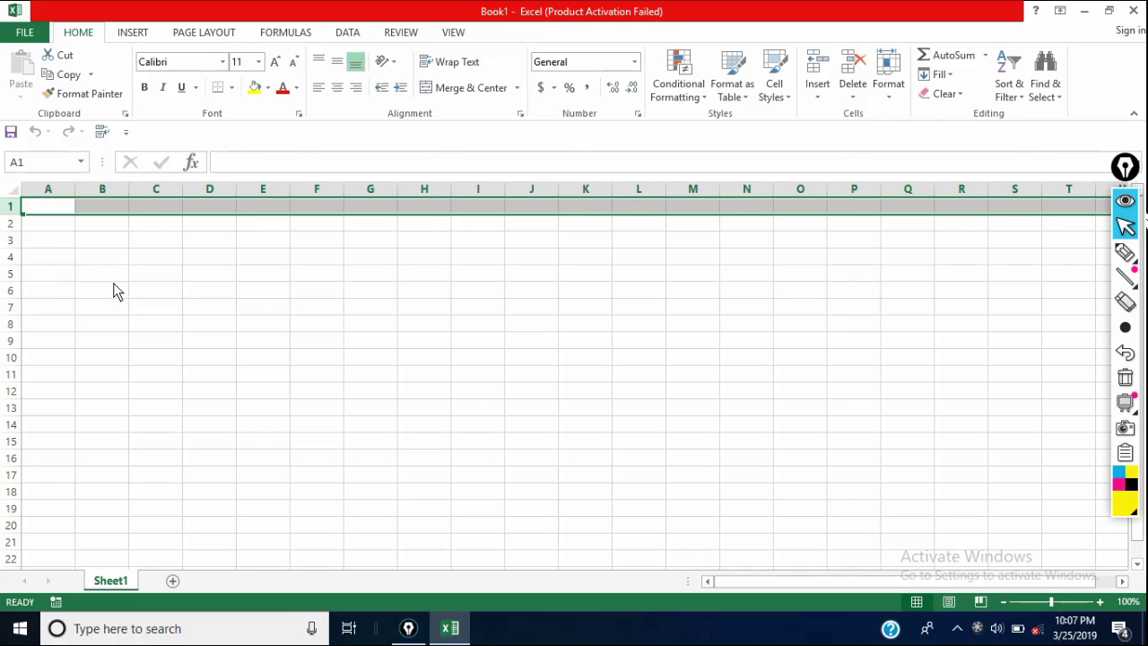
pyautogui.click(63, 191)
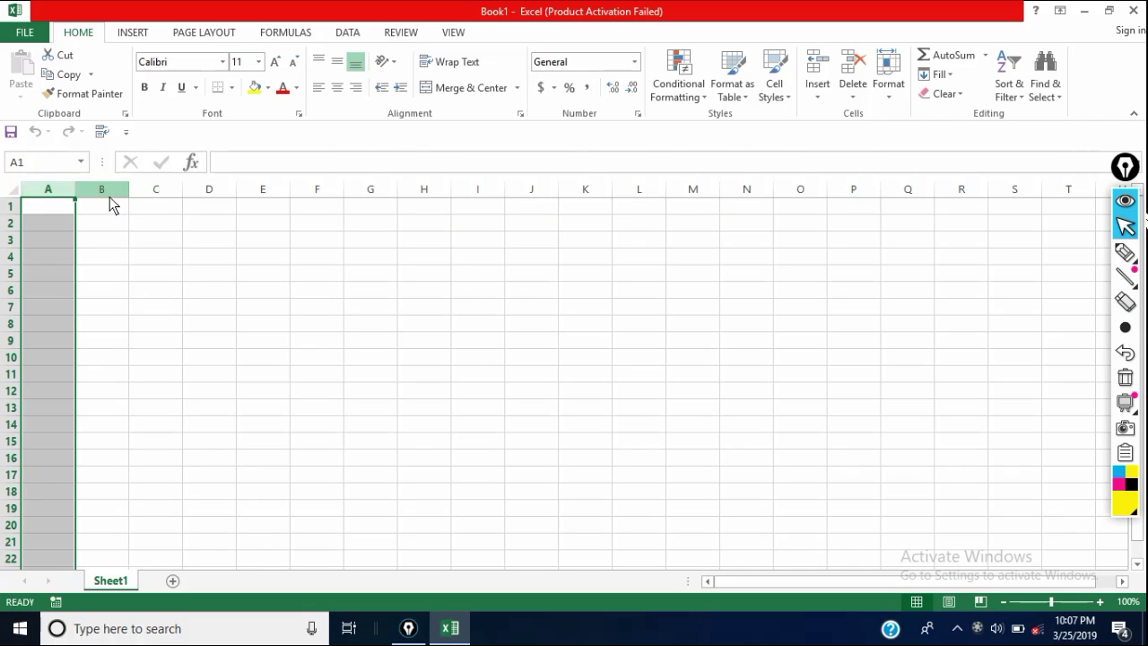
# Select column T and move the active cell along row 1 to DC1 to examine the column lettering beyond Z.
pyautogui.click(1080, 190)
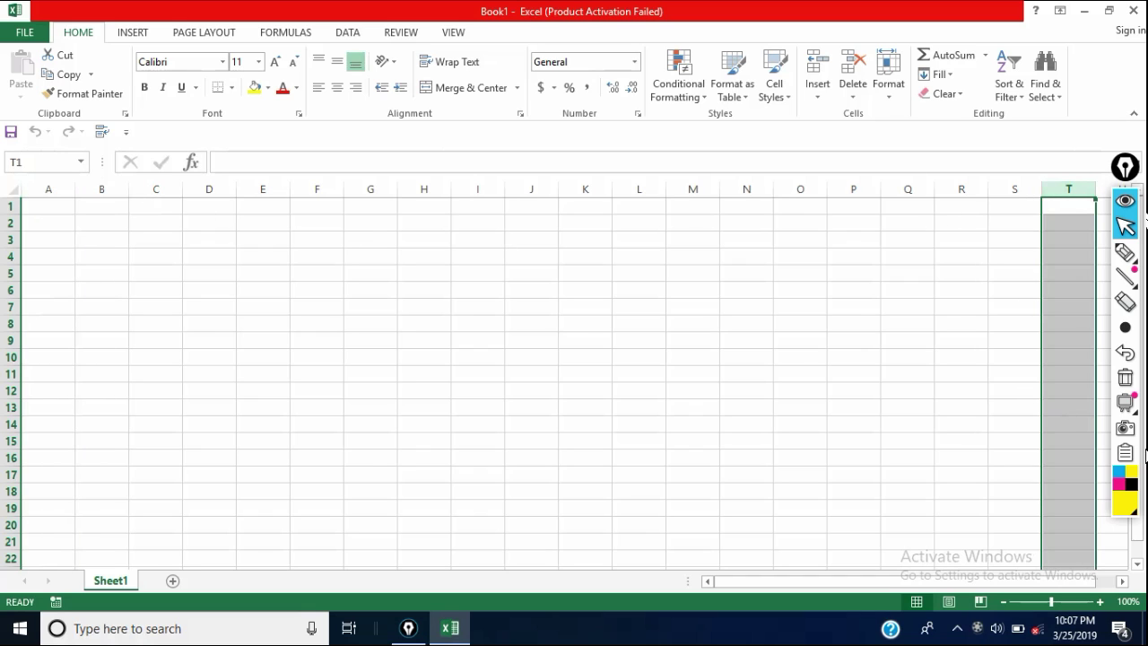
pyautogui.press('Right')
pyautogui.press('Right')
pyautogui.press('Right')
pyautogui.press('Right')
pyautogui.press('Right')
pyautogui.press('Right')
pyautogui.press('Right')
pyautogui.press('Right')
pyautogui.press('Right')
pyautogui.press('Right')
pyautogui.press('Right')
pyautogui.press('Right')
pyautogui.press('Right')
pyautogui.press('Right')
pyautogui.press('Right')
pyautogui.press('Right')
pyautogui.press('Right')
pyautogui.press('Right')
pyautogui.press('Right')
pyautogui.press('Right')
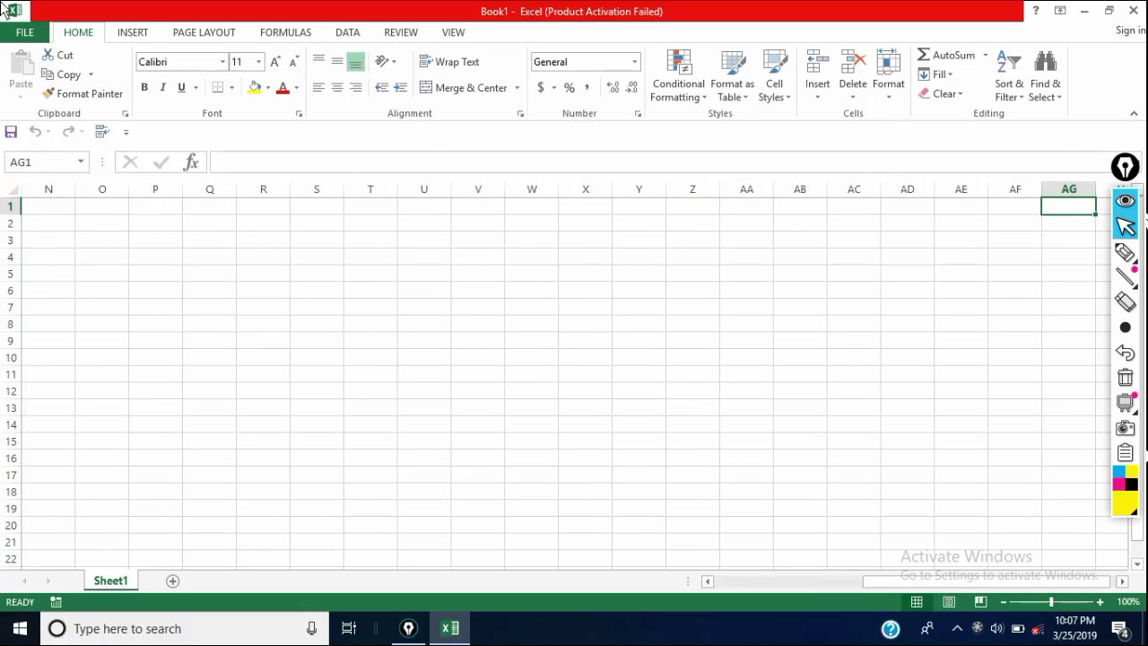
pyautogui.press('Right')
pyautogui.press('Right')
pyautogui.press('Right')
pyautogui.press('Right')
pyautogui.press('Right')
pyautogui.press('Right')
pyautogui.press('Right')
pyautogui.press('Right')
pyautogui.press('Right')
pyautogui.press('Right')
pyautogui.press('Right')
pyautogui.press('Right')
pyautogui.press('Right')
pyautogui.press('Right')
pyautogui.press('Right')
pyautogui.press('Right')
pyautogui.press('Right')
pyautogui.press('Right')
pyautogui.press('Right')
pyautogui.press('Right')
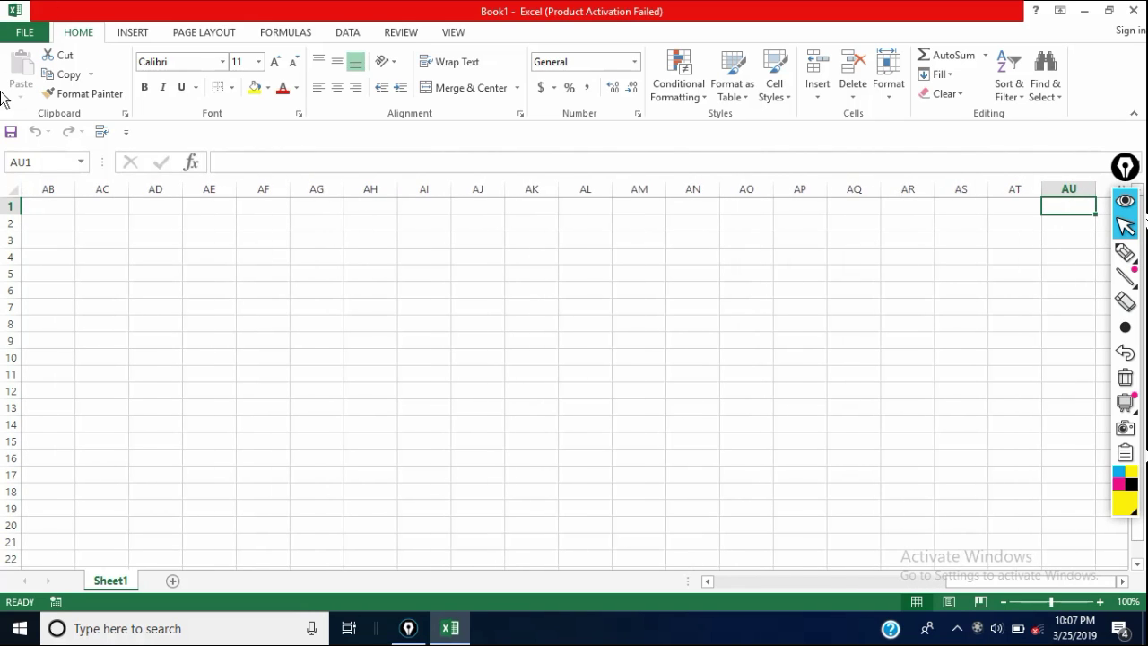
pyautogui.press('Right')
pyautogui.press('Right')
pyautogui.press('Right')
pyautogui.press('Right')
pyautogui.press('Right')
pyautogui.press('Right')
pyautogui.press('Right')
pyautogui.press('Right')
pyautogui.press('Right')
pyautogui.press('Right')
pyautogui.press('Right')
pyautogui.press('Right')
pyautogui.press('Right')
pyautogui.press('Right')
pyautogui.press('Right')
pyautogui.press('Right')
pyautogui.press('Right')
pyautogui.press('Right')
pyautogui.press('Right')
pyautogui.press('Right')
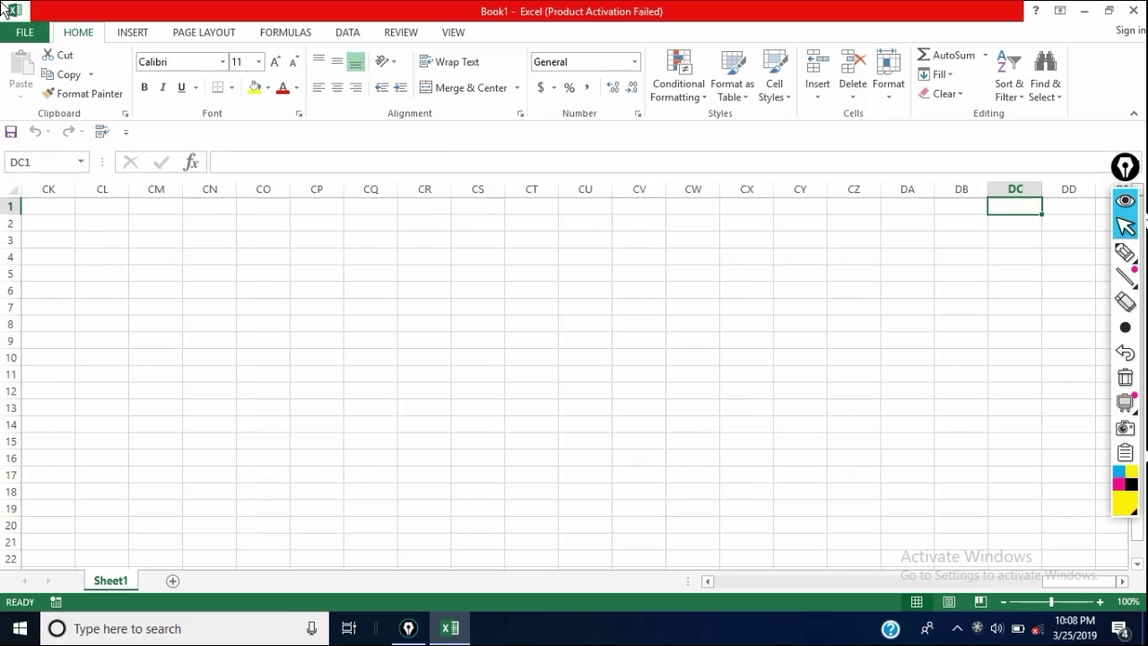
# Move the active cell back along row 1 to A1.
pyautogui.press('Left')
pyautogui.press('Left')
pyautogui.press('Left')
pyautogui.press('Left')
pyautogui.press('Left')
pyautogui.press('Left')
pyautogui.press('Left')
pyautogui.press('Left')
pyautogui.press('Left')
pyautogui.press('Left')
pyautogui.press('Left')
pyautogui.press('Left')
pyautogui.press('Left')
pyautogui.press('Left')
pyautogui.press('Left')
pyautogui.press('Left')
pyautogui.press('Left')
pyautogui.press('Left')
pyautogui.press('Left')
pyautogui.press('Left')
pyautogui.press('Left')
pyautogui.press('Left')
pyautogui.press('Left')
pyautogui.press('Left')
pyautogui.press('Left')
pyautogui.press('Left')
pyautogui.press('Left')
pyautogui.press('Left')
pyautogui.press('Left')
pyautogui.press('Left')
pyautogui.press('Left')
pyautogui.press('Left')
pyautogui.press('Left')
pyautogui.press('Left')
pyautogui.press('Left')
pyautogui.press('Left')
pyautogui.press('Left')
pyautogui.press('Left')
pyautogui.press('Left')
pyautogui.press('Left')
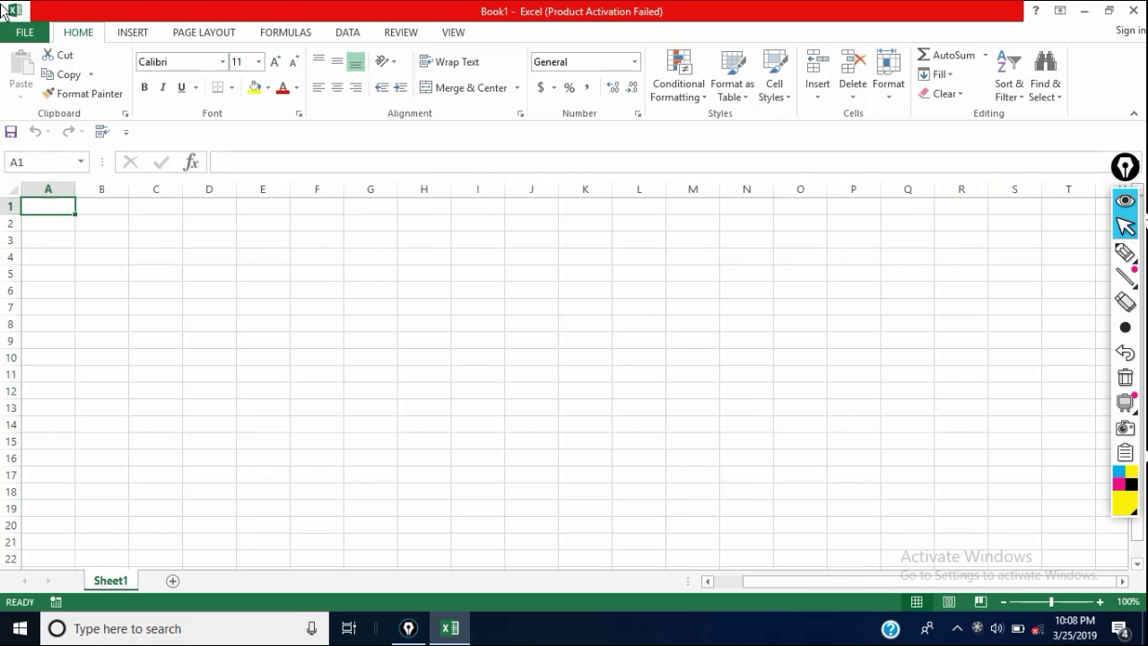
pyautogui.press('Left')
pyautogui.press('Left')
pyautogui.press('Left')
pyautogui.press('Left')
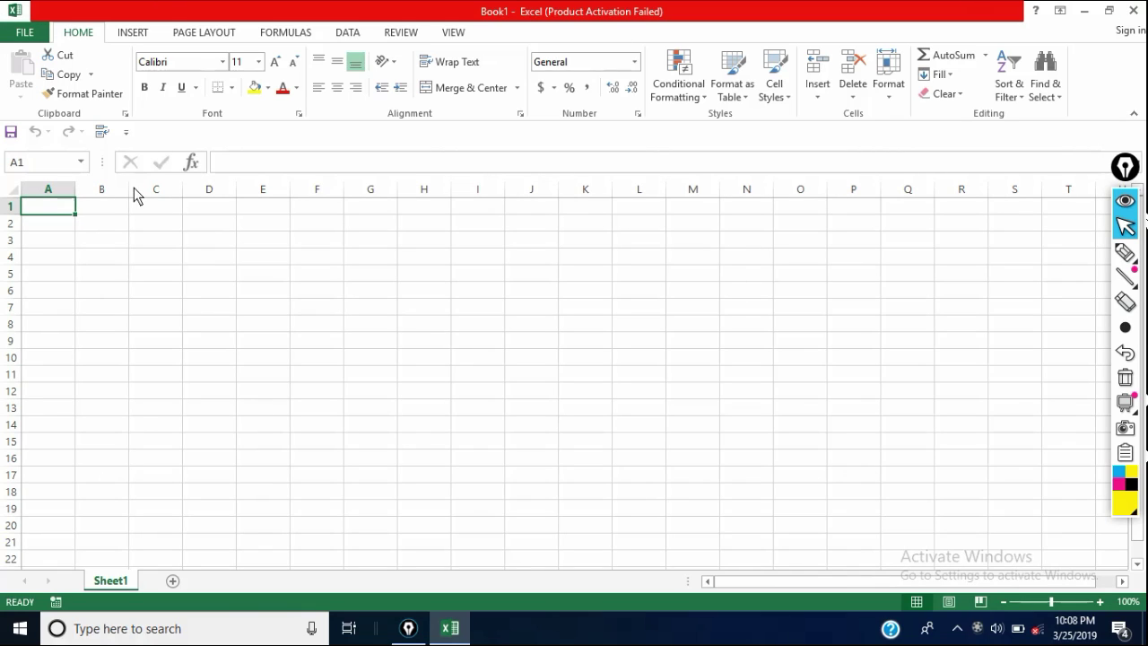
# Select cells A1, B1 and C1 one after another.
pyautogui.click(57, 206)
pyautogui.click(109, 214)
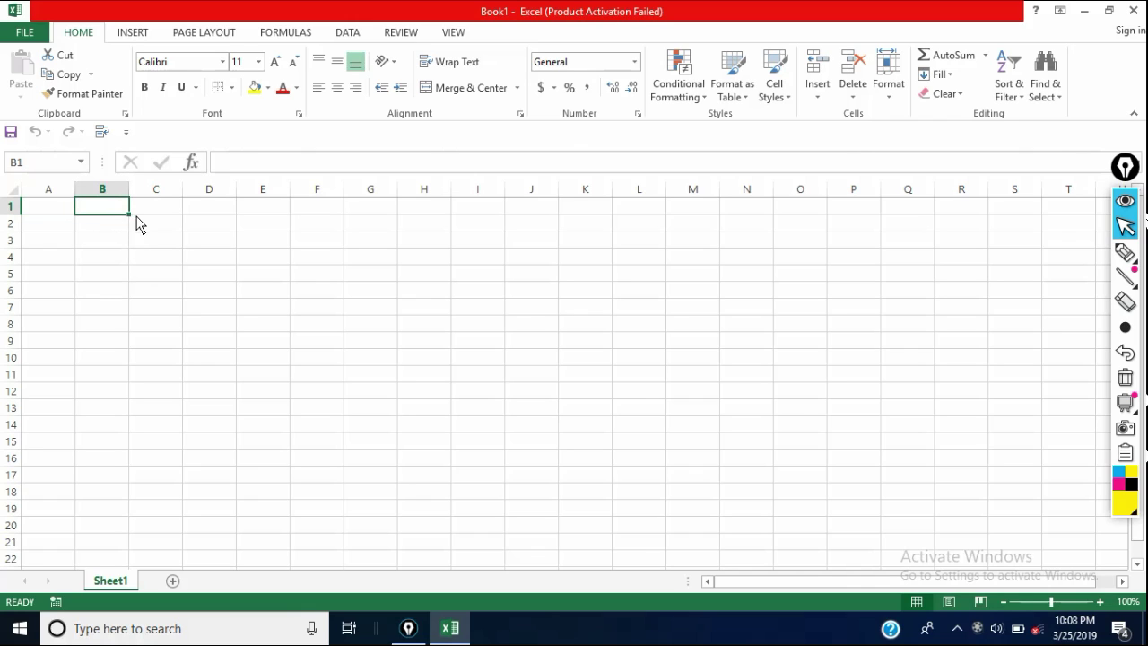
pyautogui.click(150, 212)
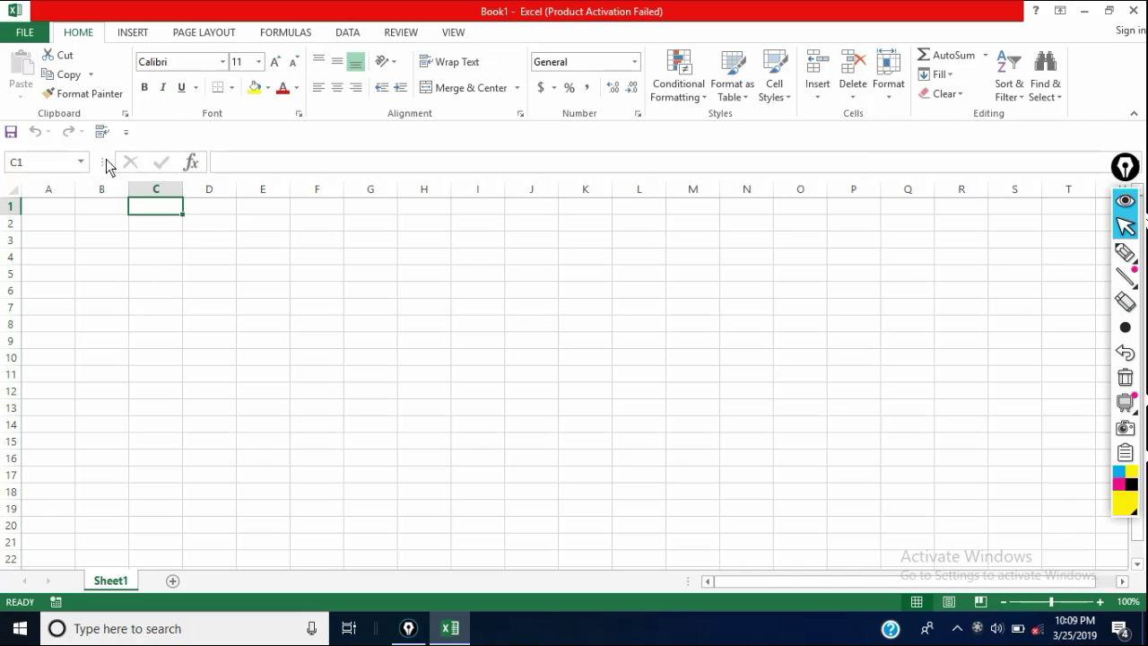
# Open and leave the workbook's Info page repeatedly, ending with it open to examine the file commands.
pyautogui.click(25, 36)
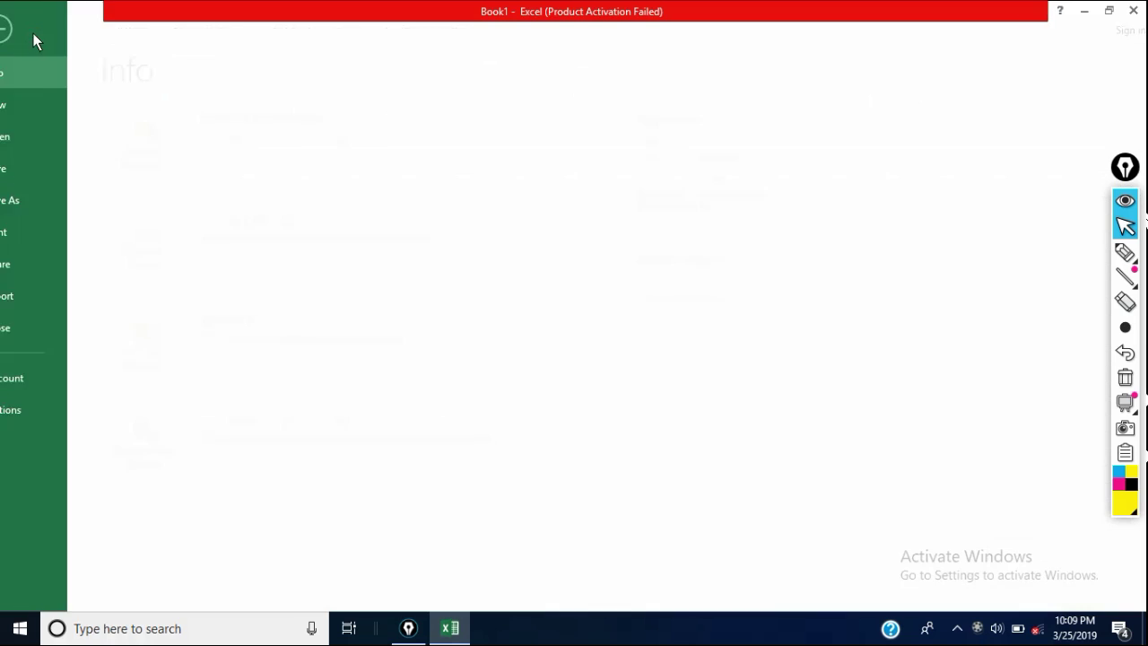
pyautogui.click(34, 34)
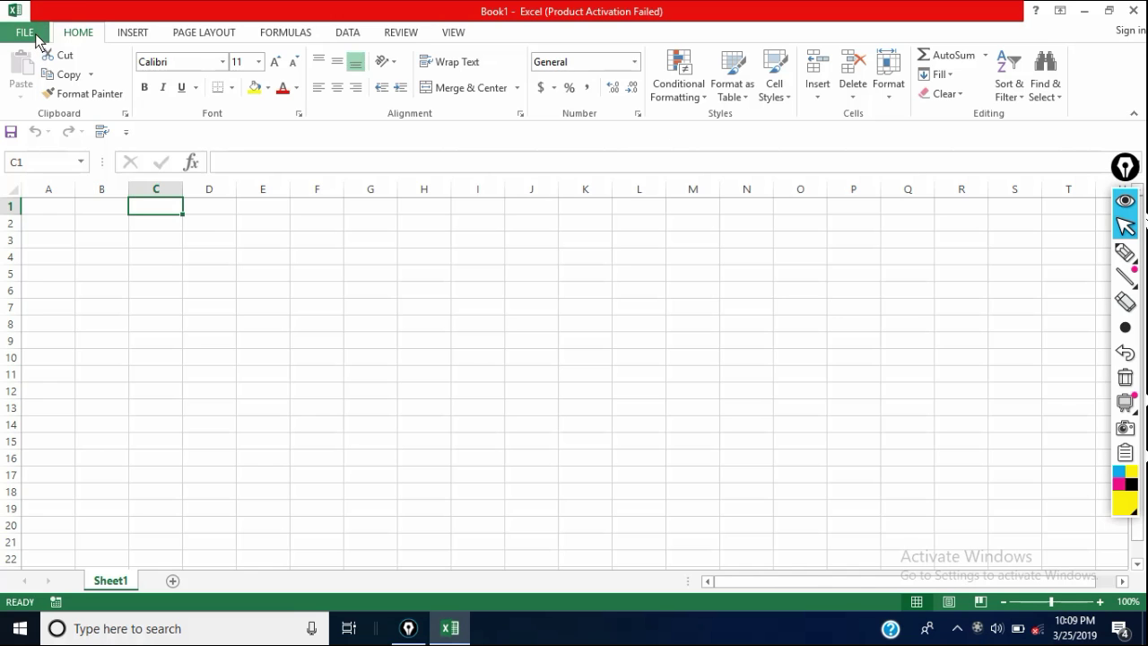
pyautogui.click(36, 35)
pyautogui.click(30, 34)
pyautogui.click(34, 40)
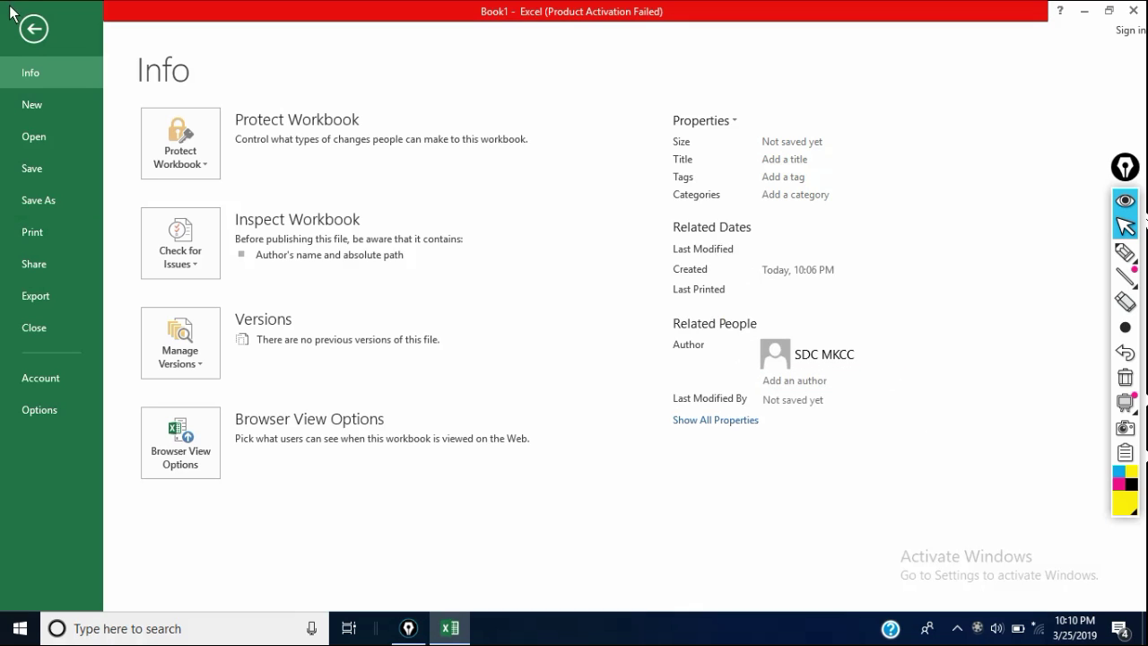
pyautogui.click(38, 29)
pyautogui.click(27, 32)
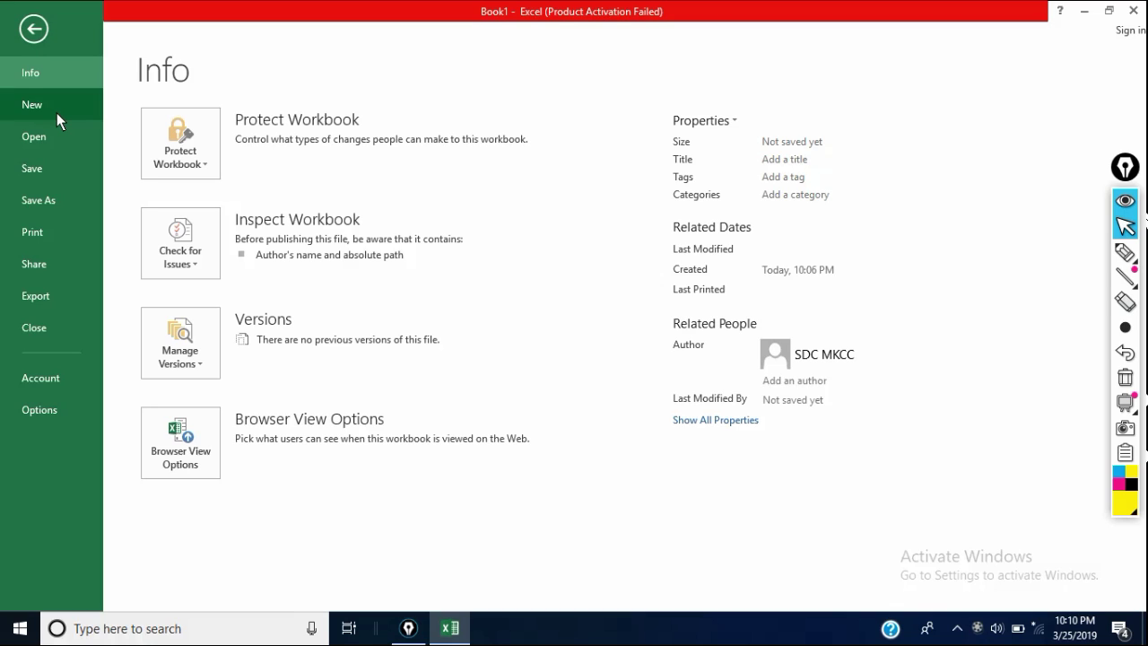
# Save the workbook in the Documents folder as Book1 with the Excel Workbook file type, after viewing the available file types.
pyautogui.click(51, 175)
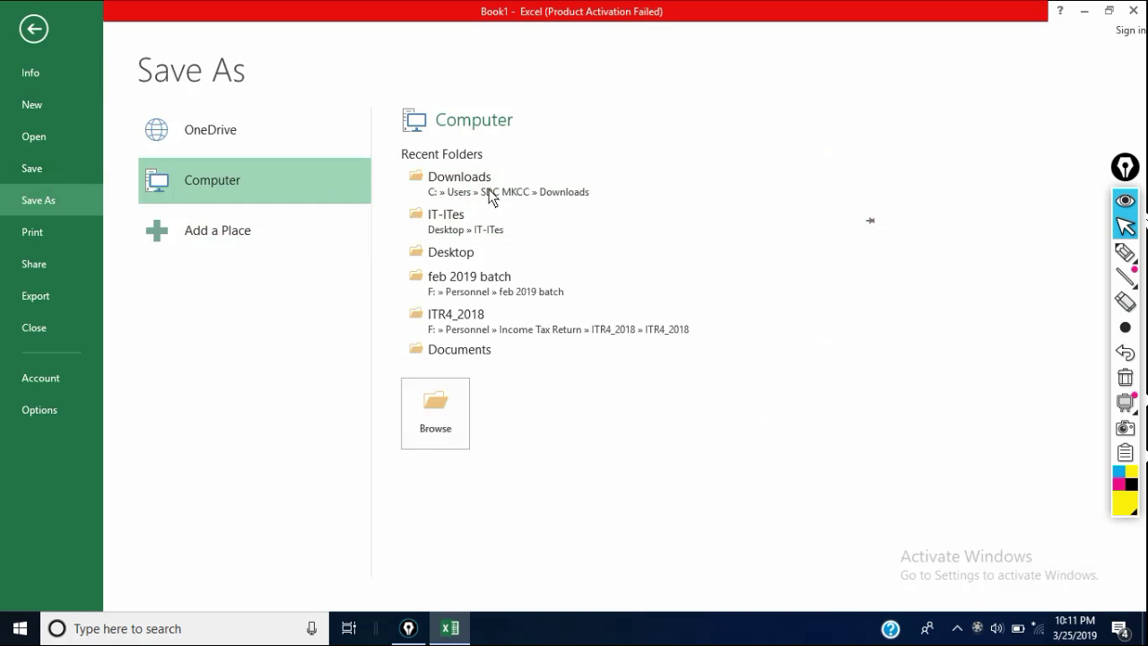
pyautogui.click(474, 353)
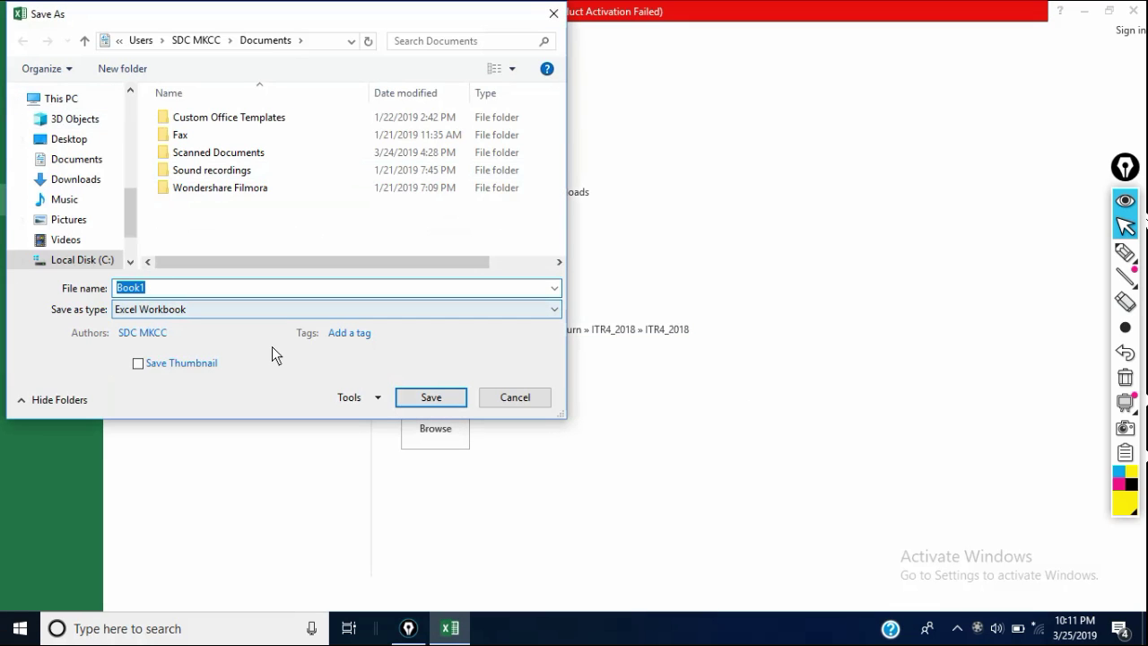
pyautogui.click(180, 316)
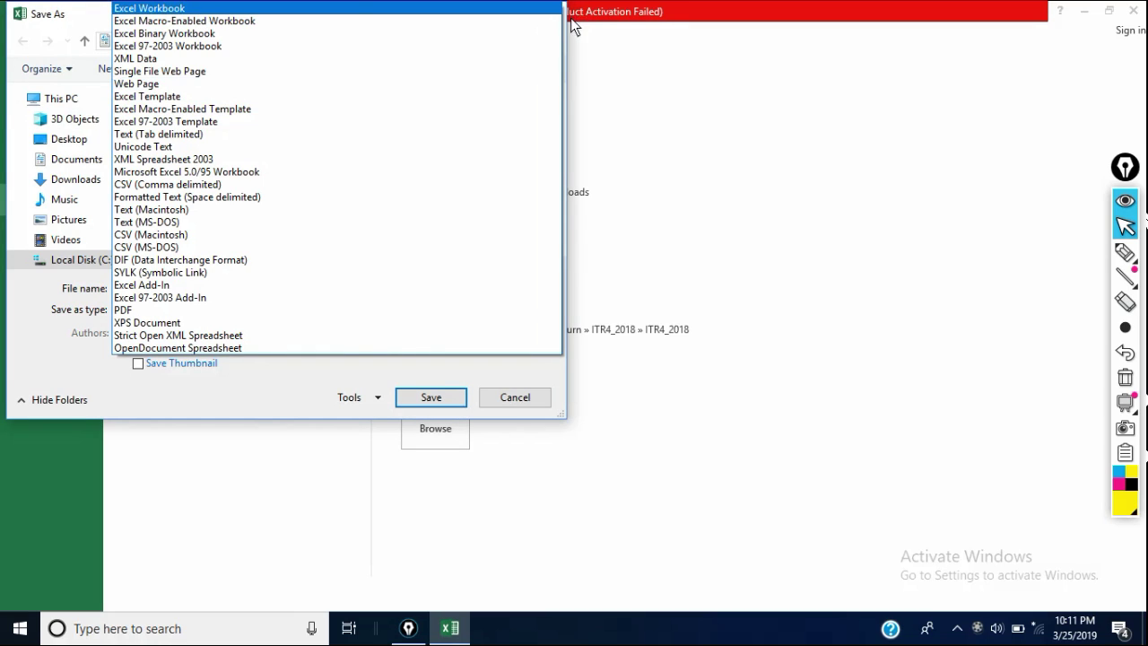
pyautogui.click(688, 304)
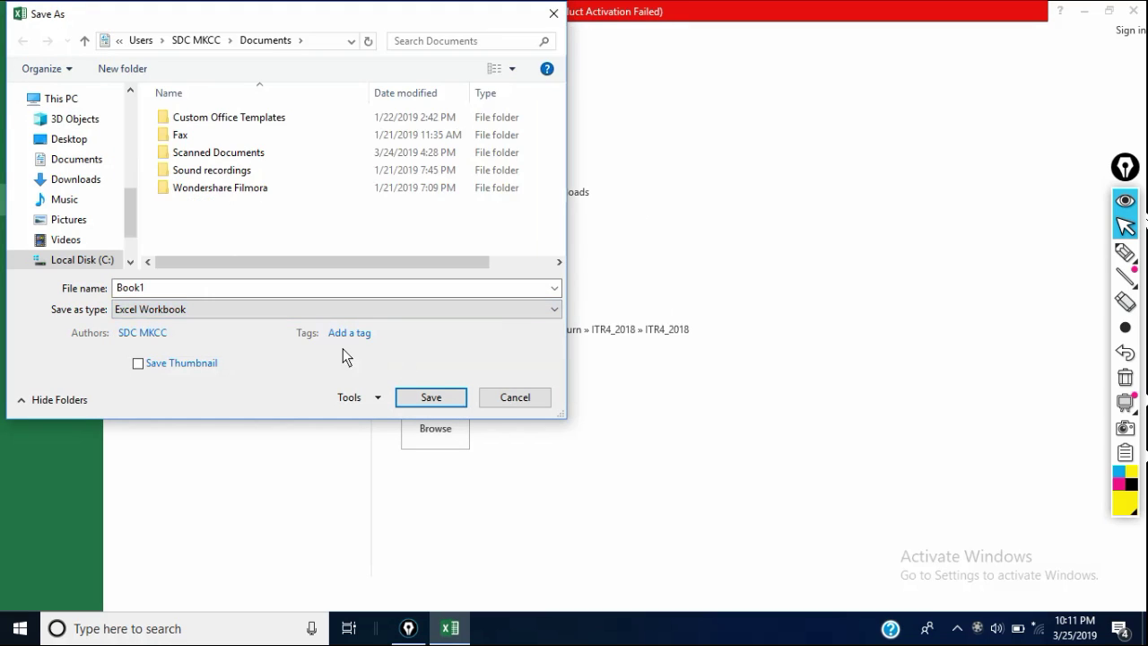
pyautogui.click(455, 399)
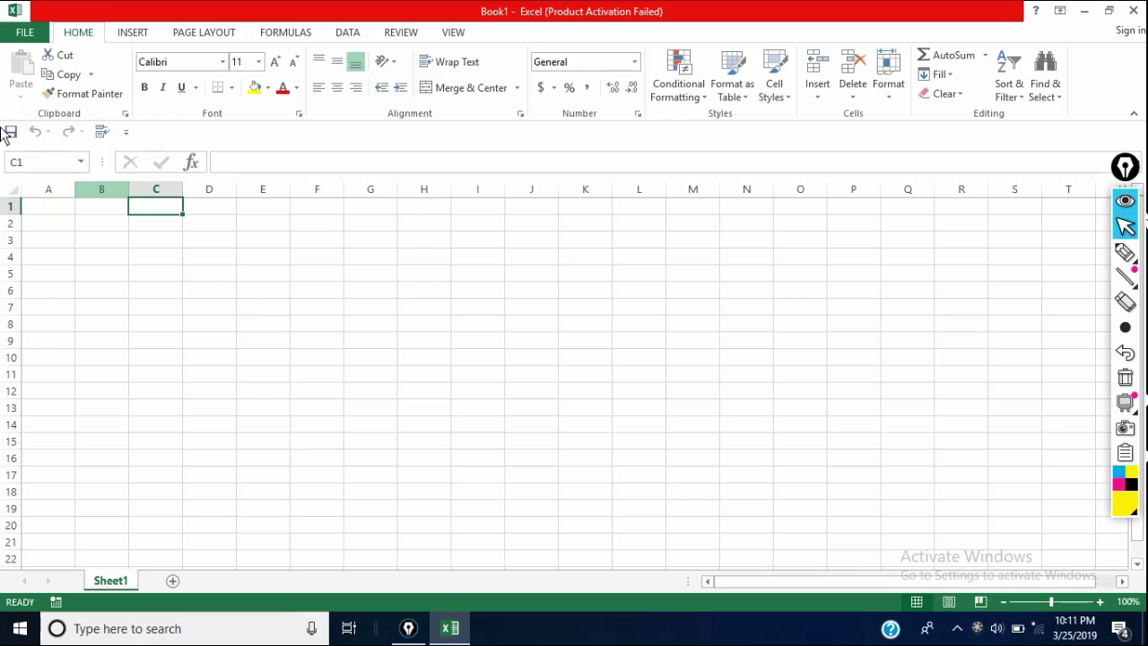
# Save the workbook again with Save As in the Documents folder as Book1.xlsx, replacing the existing file.
pyautogui.click(37, 36)
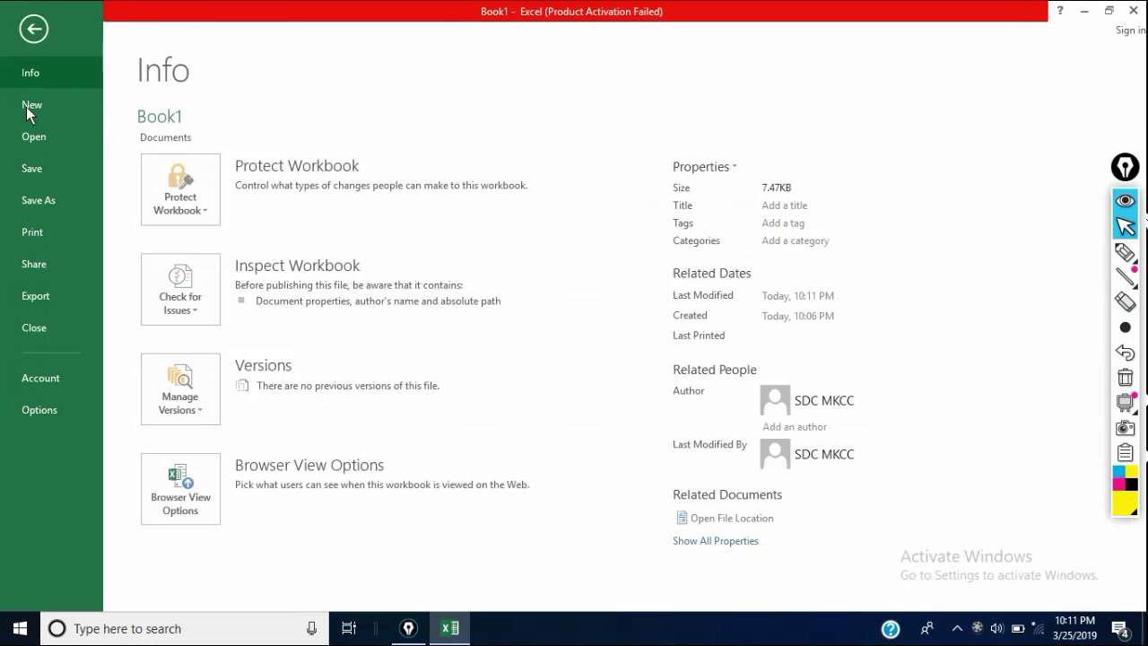
pyautogui.click(46, 201)
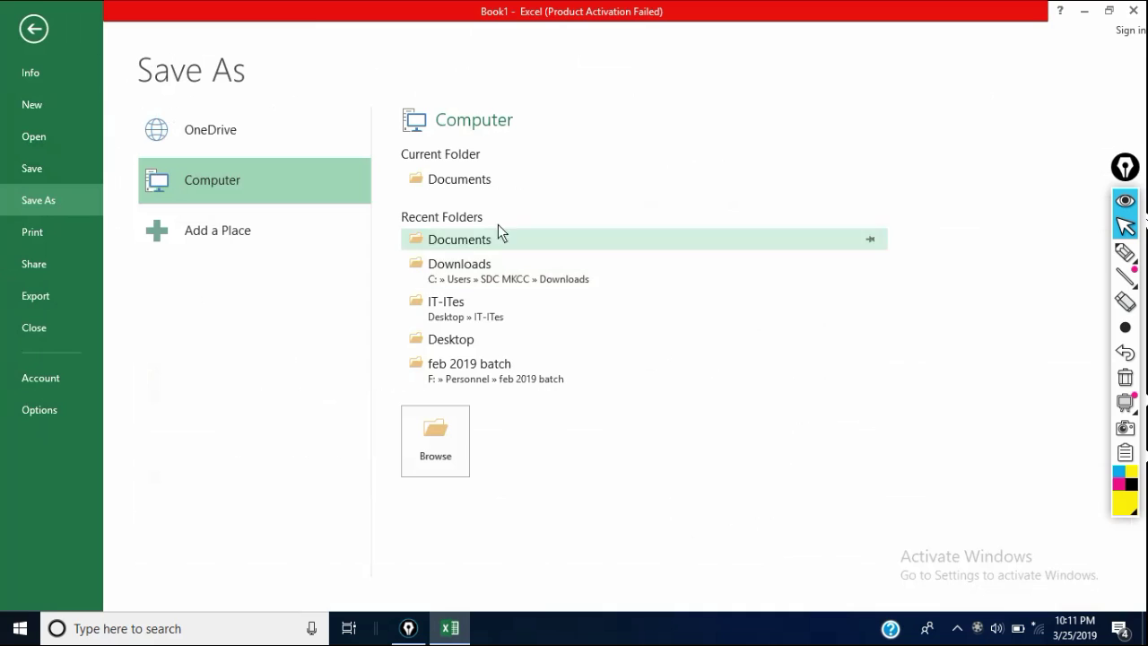
pyautogui.click(454, 181)
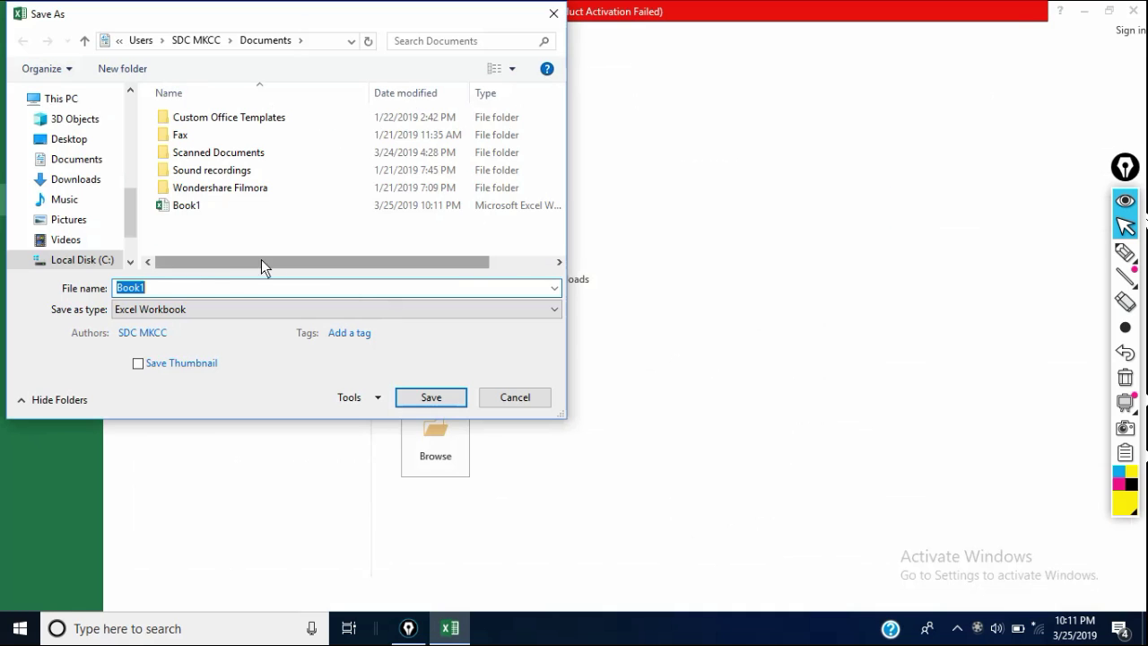
pyautogui.click(180, 288)
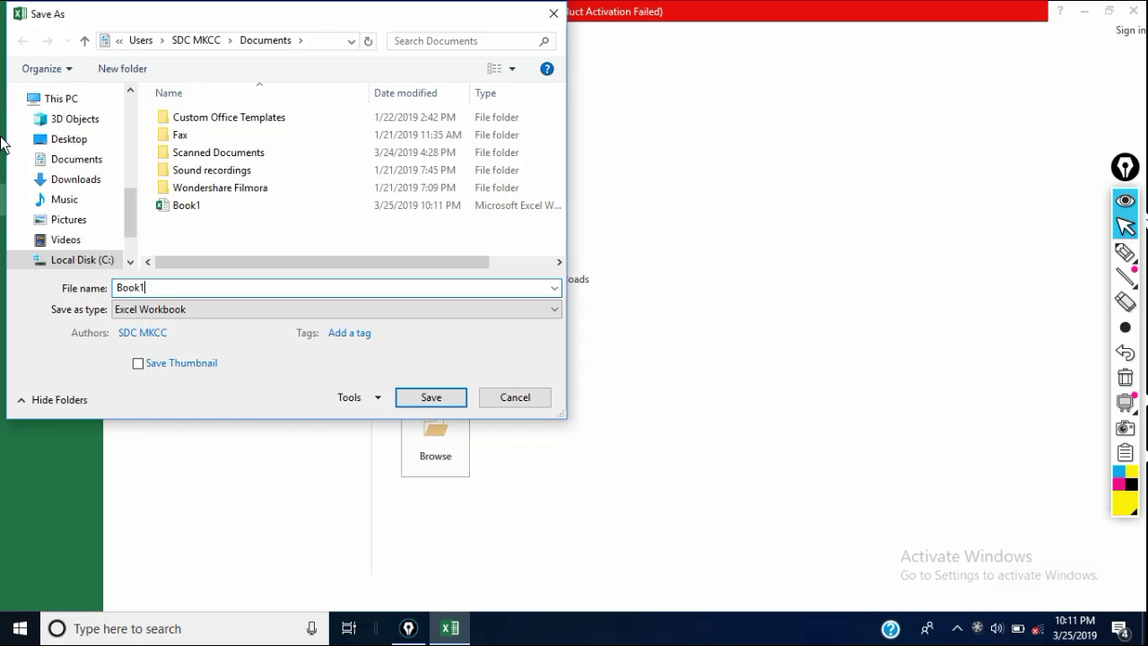
pyautogui.press('BackSpace')
pyautogui.press('Down')
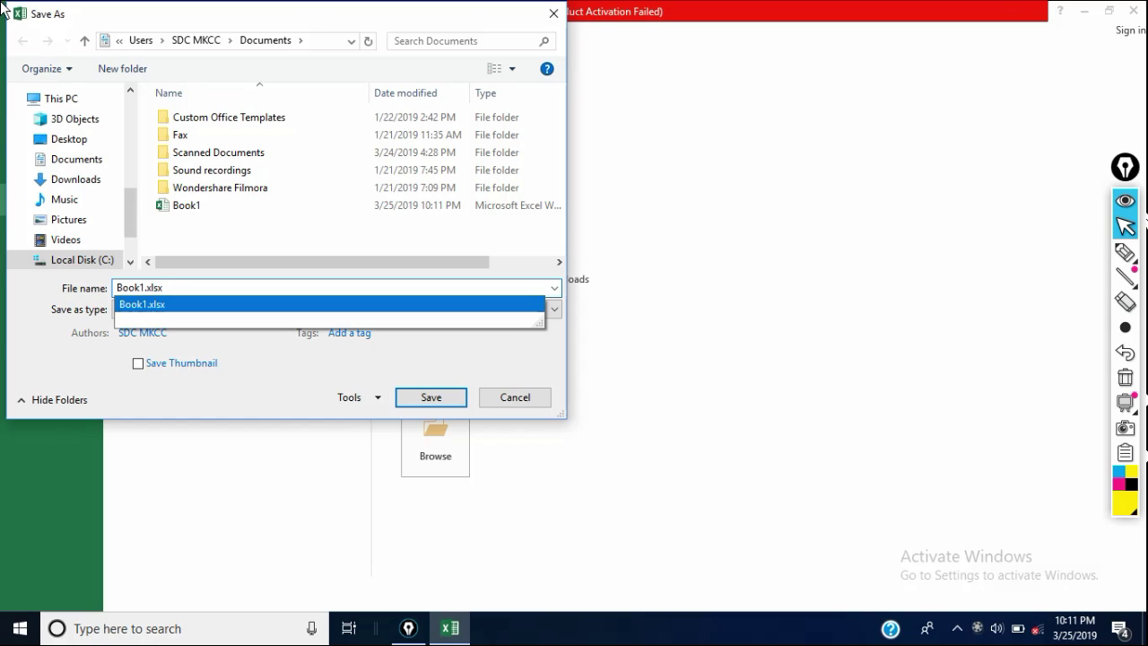
pyautogui.click(431, 402)
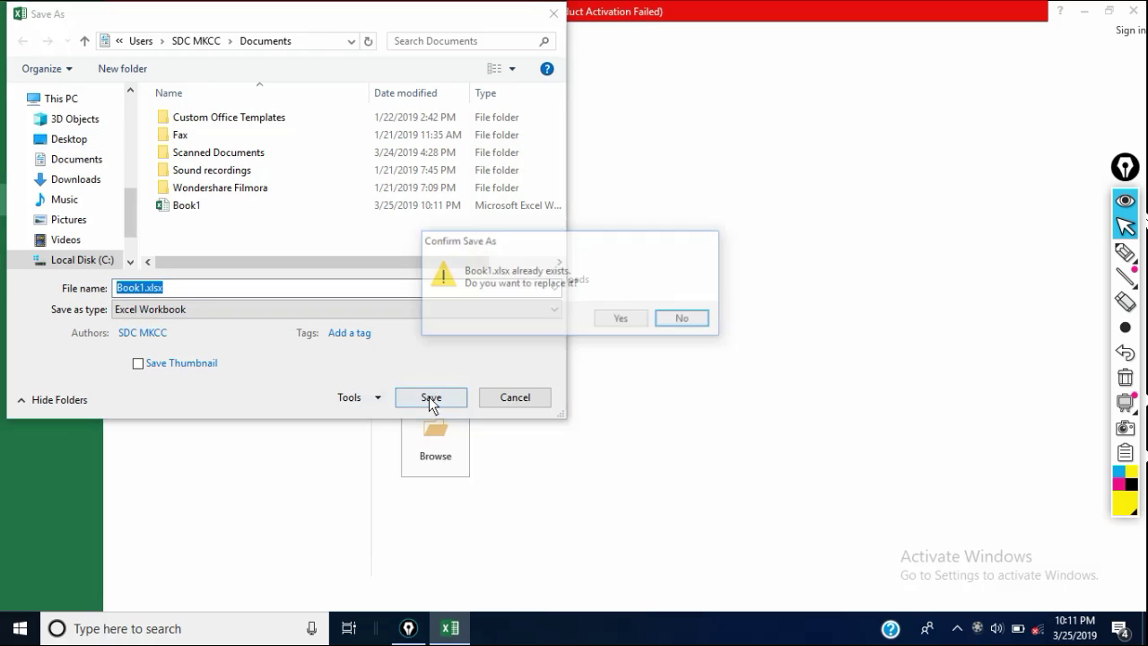
pyautogui.click(622, 319)
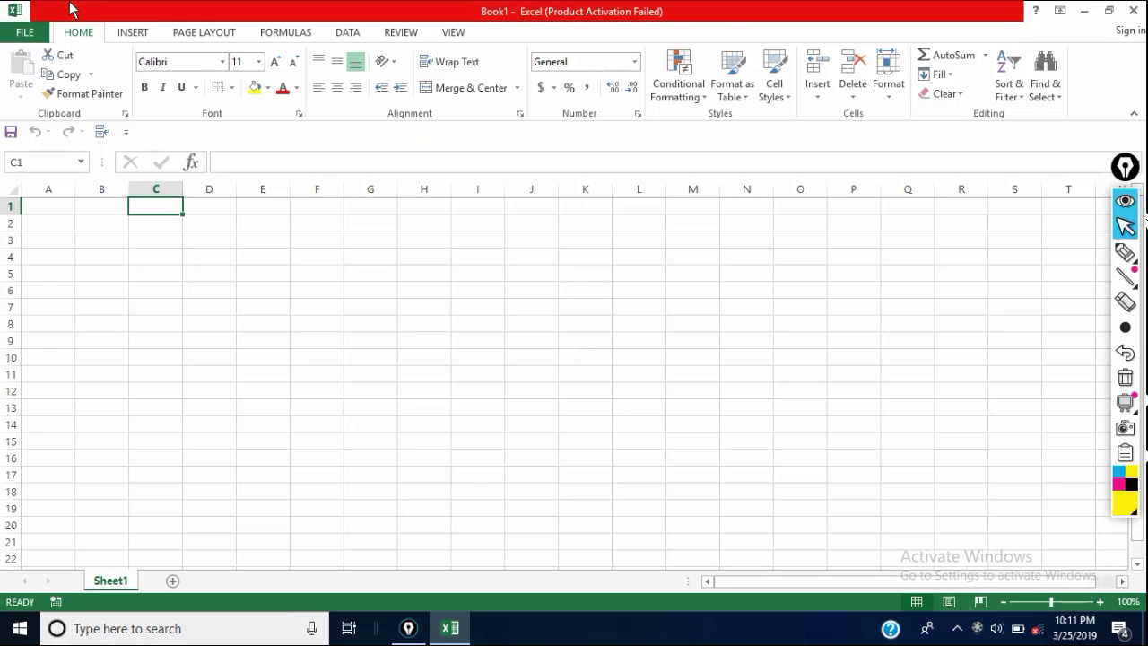
# Examine the workbook's Share, Export and Account pages, and return to the worksheet.
pyautogui.click(36, 32)
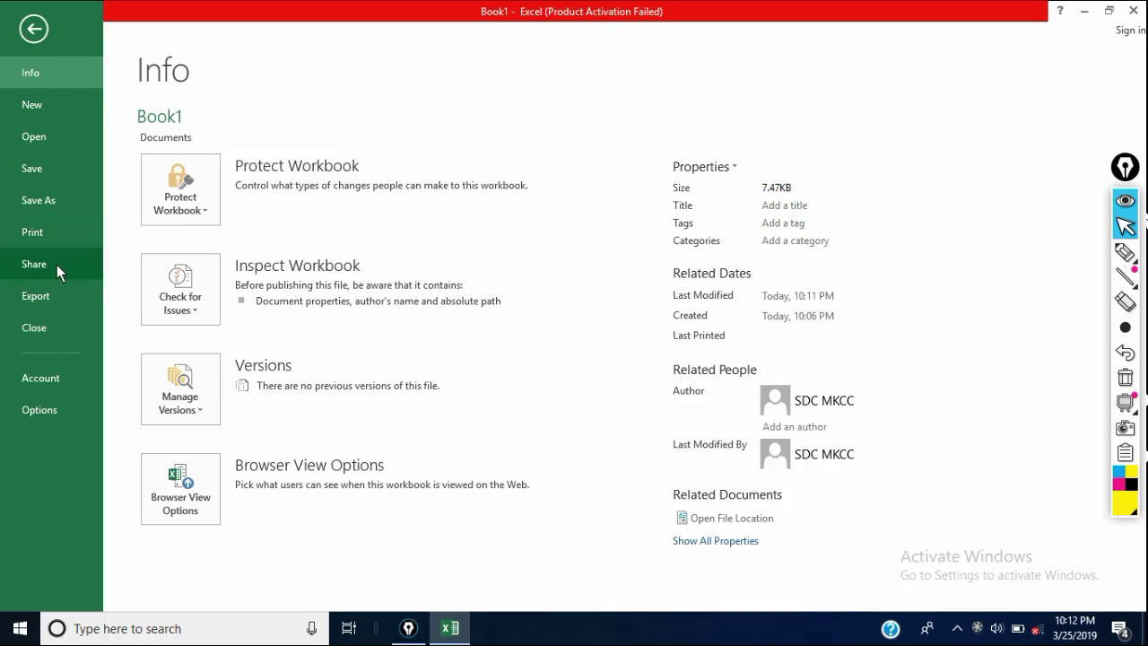
pyautogui.click(57, 265)
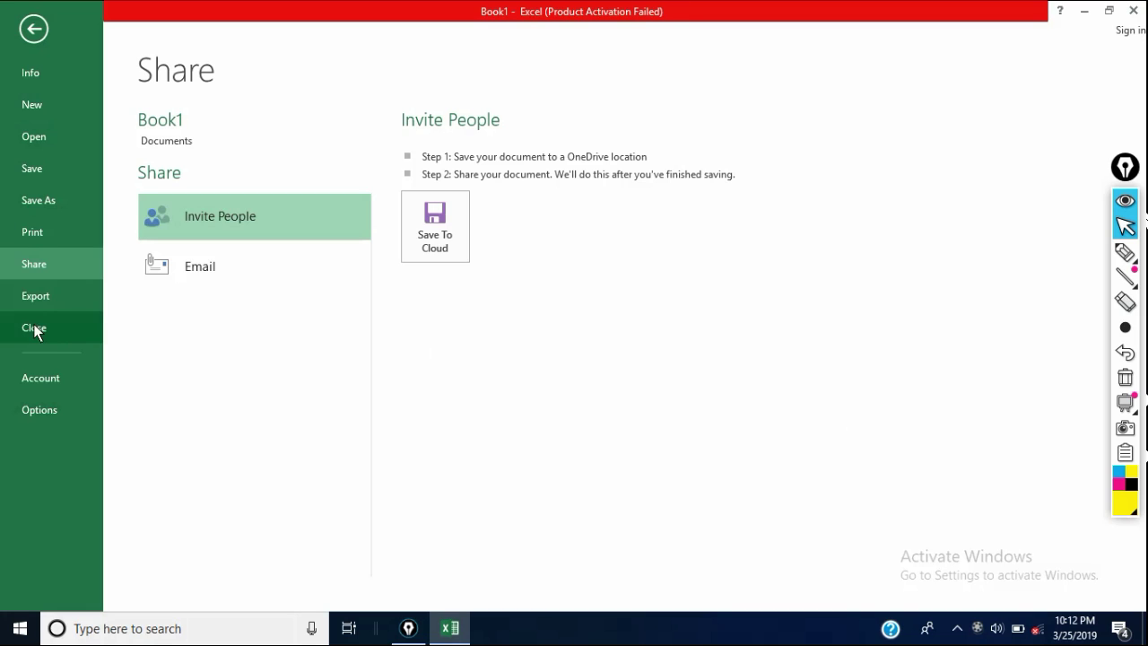
pyautogui.click(57, 300)
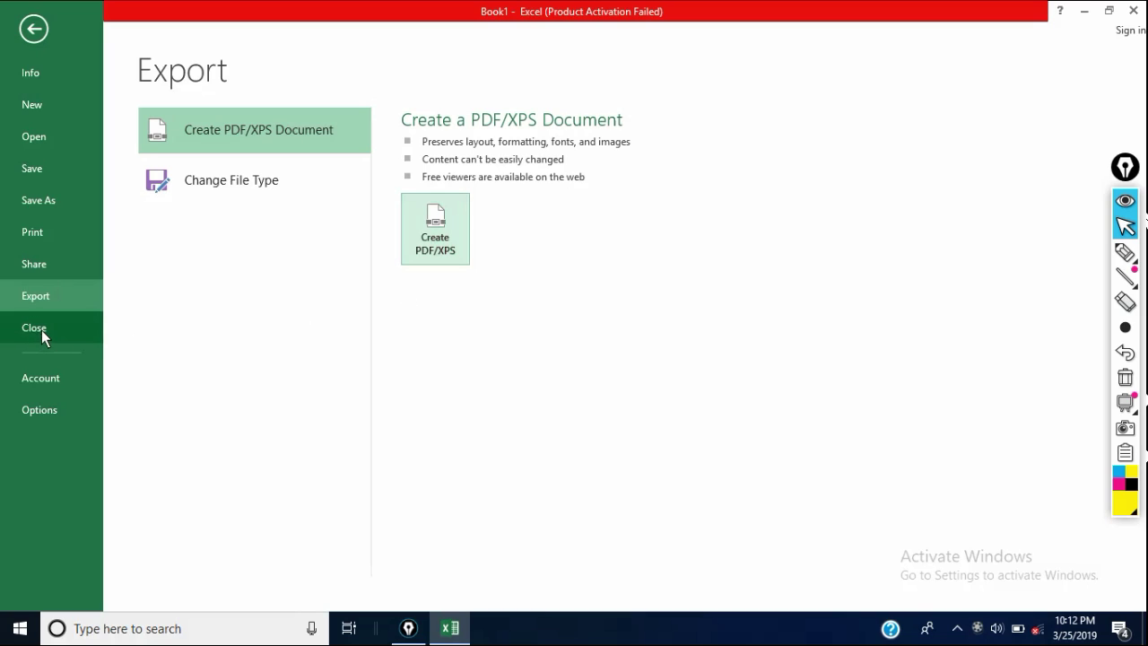
pyautogui.click(56, 378)
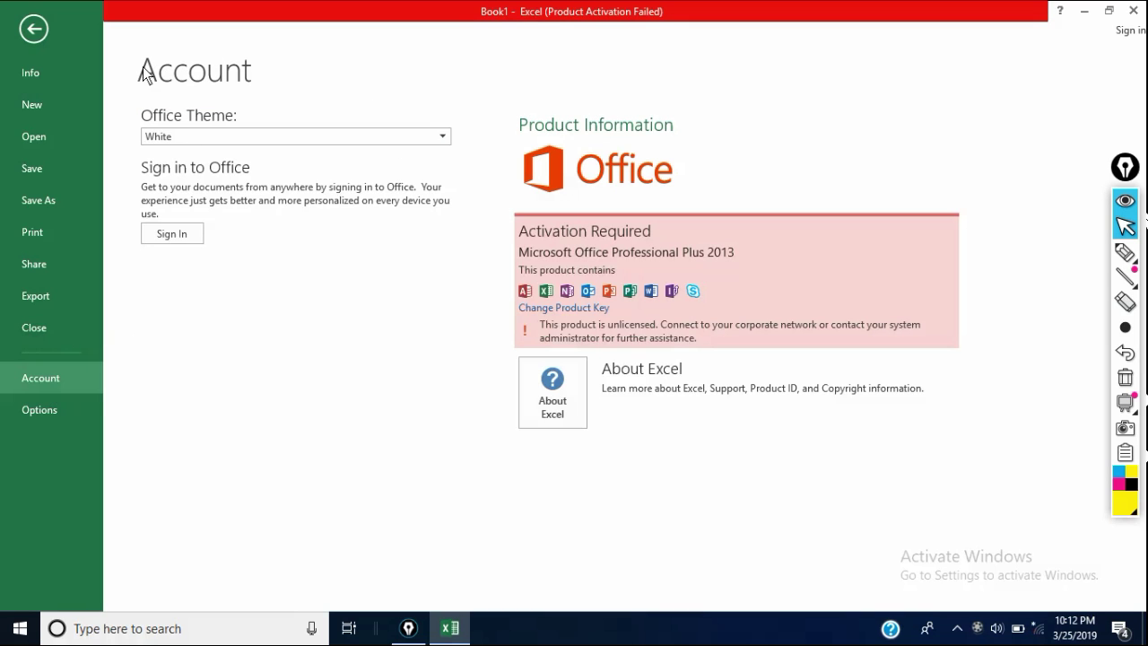
pyautogui.click(33, 28)
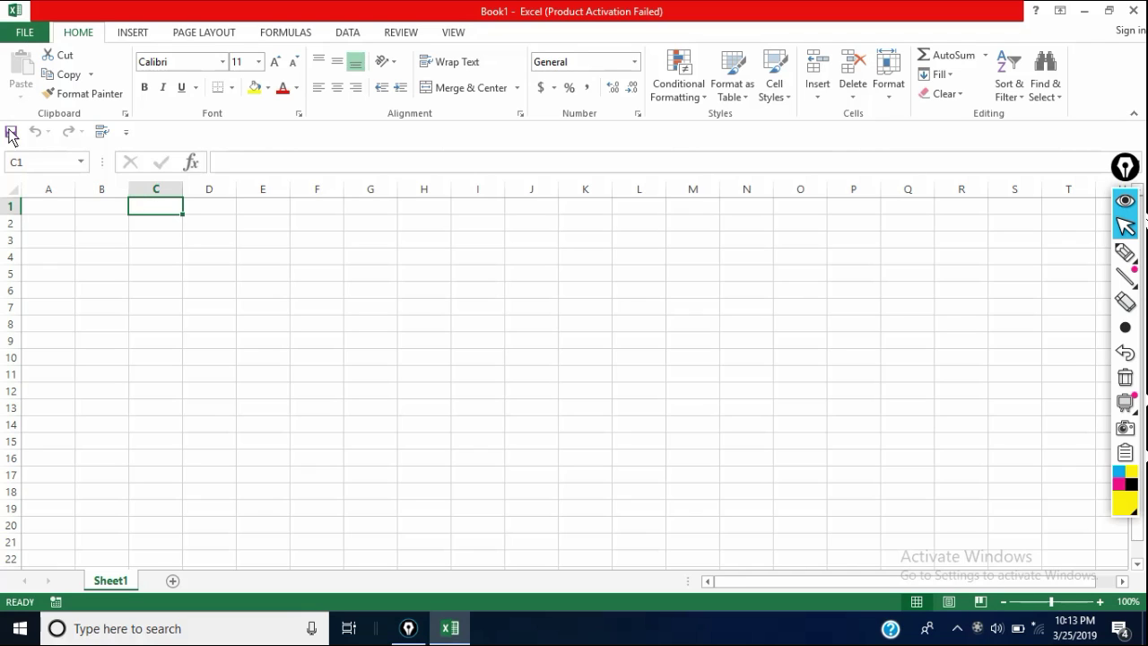
# Examine the Insert, Page Layout, Formulas, Data, Review and View command groups in turn, and return to the Home commands.
pyautogui.scroll(-1, 36, 97)
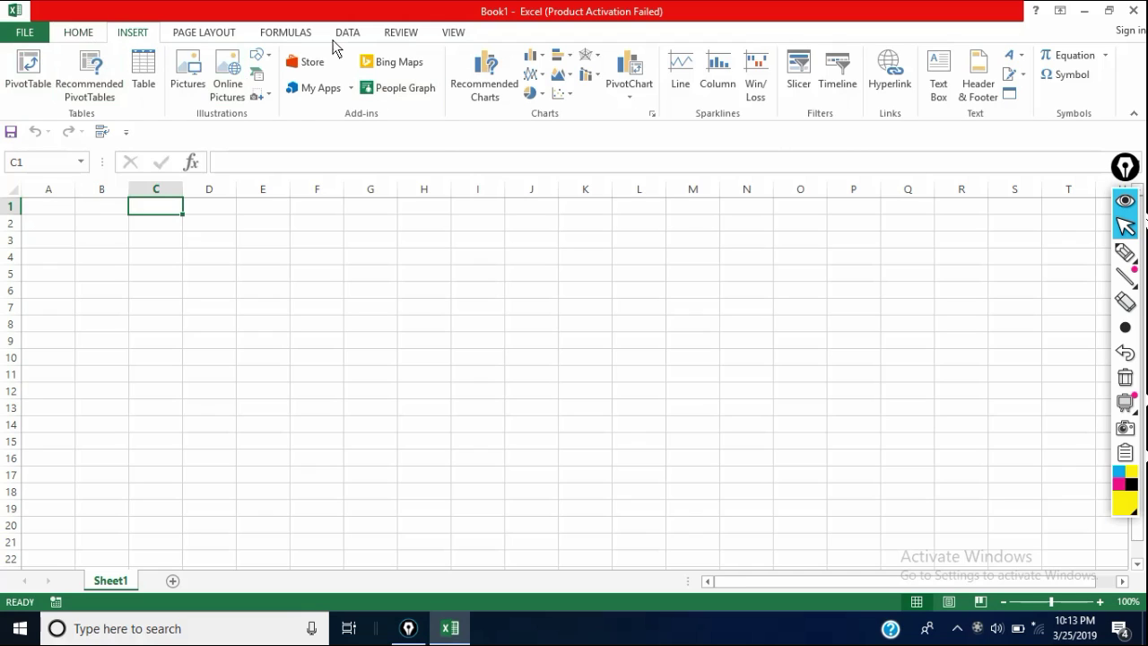
pyautogui.scroll(1, 79, 50)
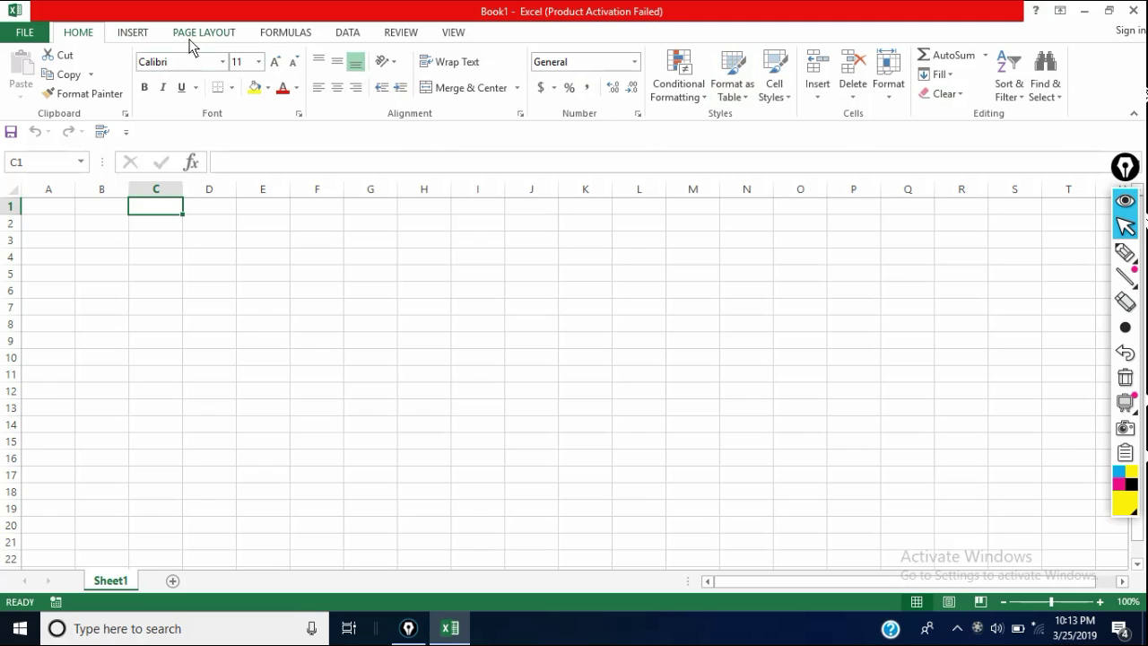
pyautogui.click(150, 38)
pyautogui.click(213, 38)
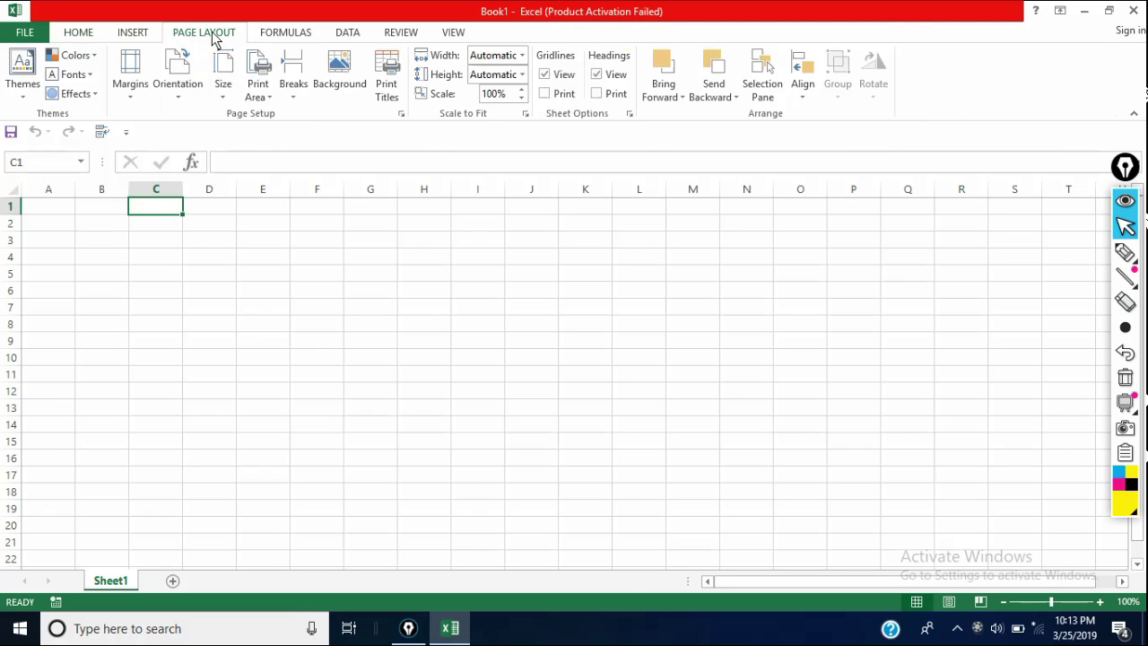
pyautogui.click(298, 33)
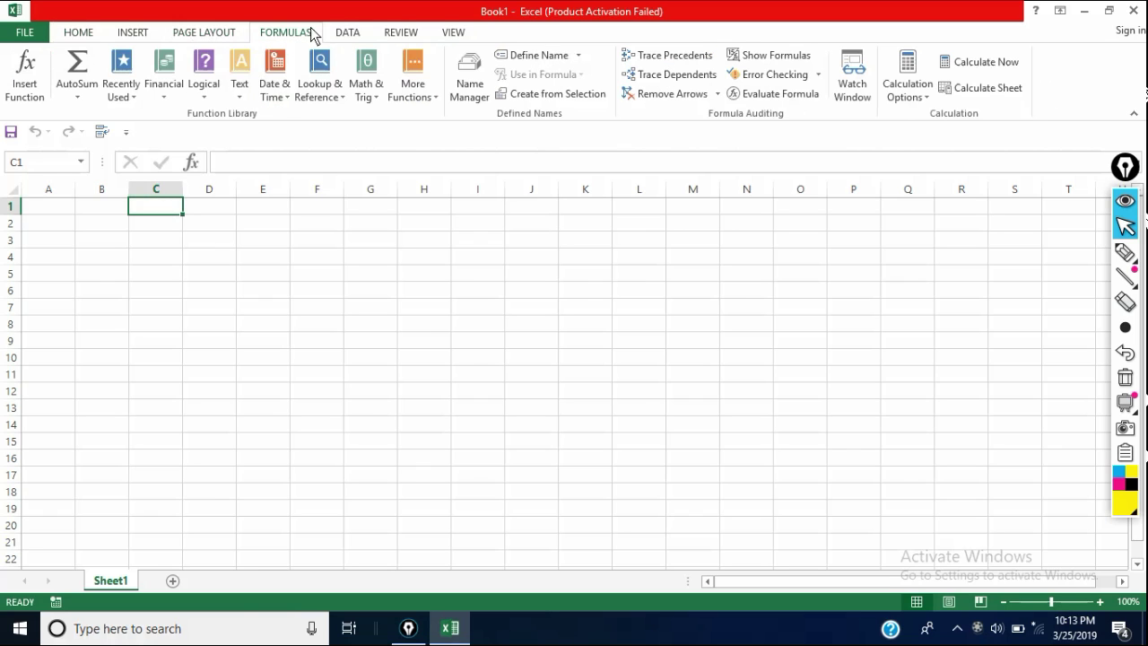
pyautogui.click(345, 34)
pyautogui.click(405, 35)
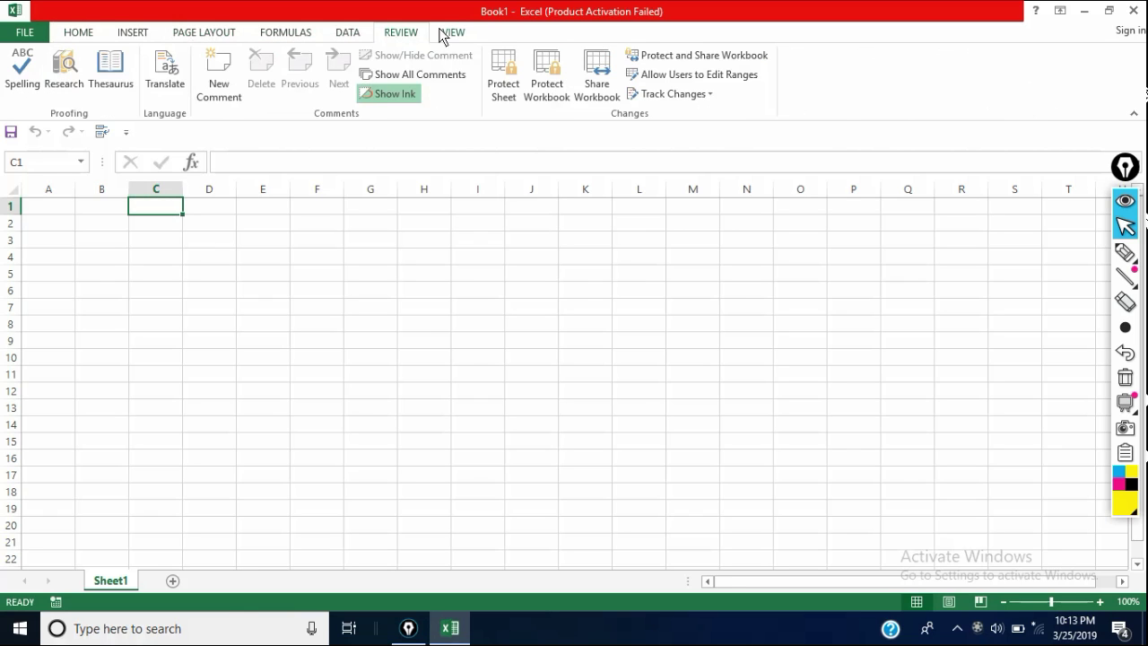
pyautogui.click(454, 34)
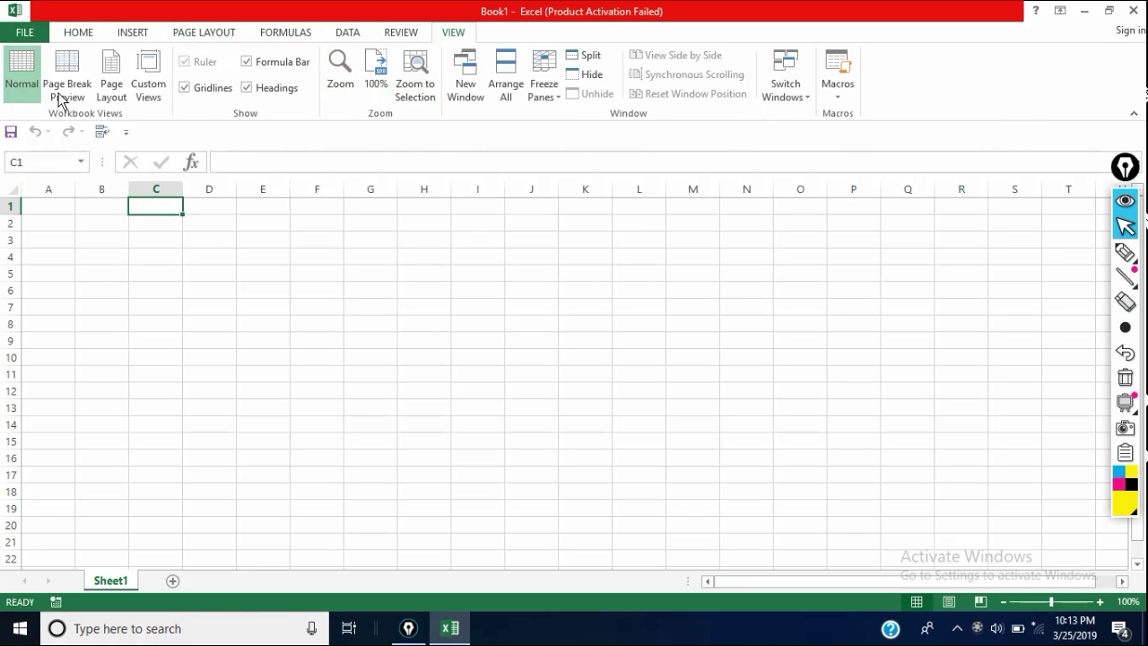
pyautogui.click(78, 33)
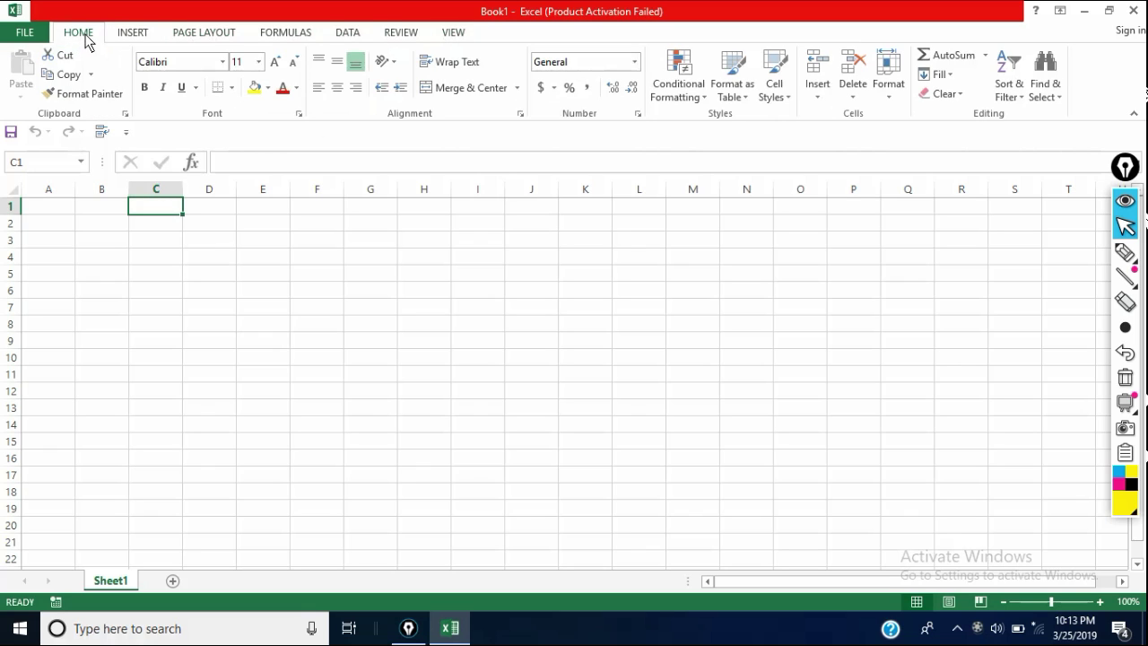
# View the Insert commands and the Insert Picture dialog without inserting a picture, and return to the Home commands.
pyautogui.click(134, 34)
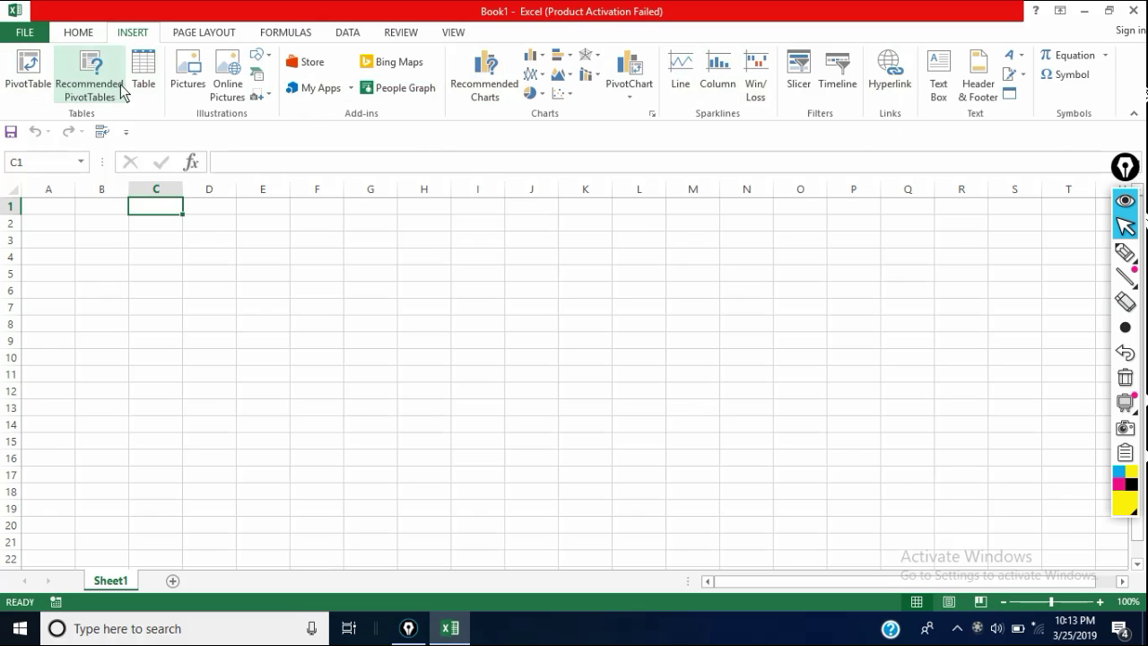
pyautogui.click(188, 94)
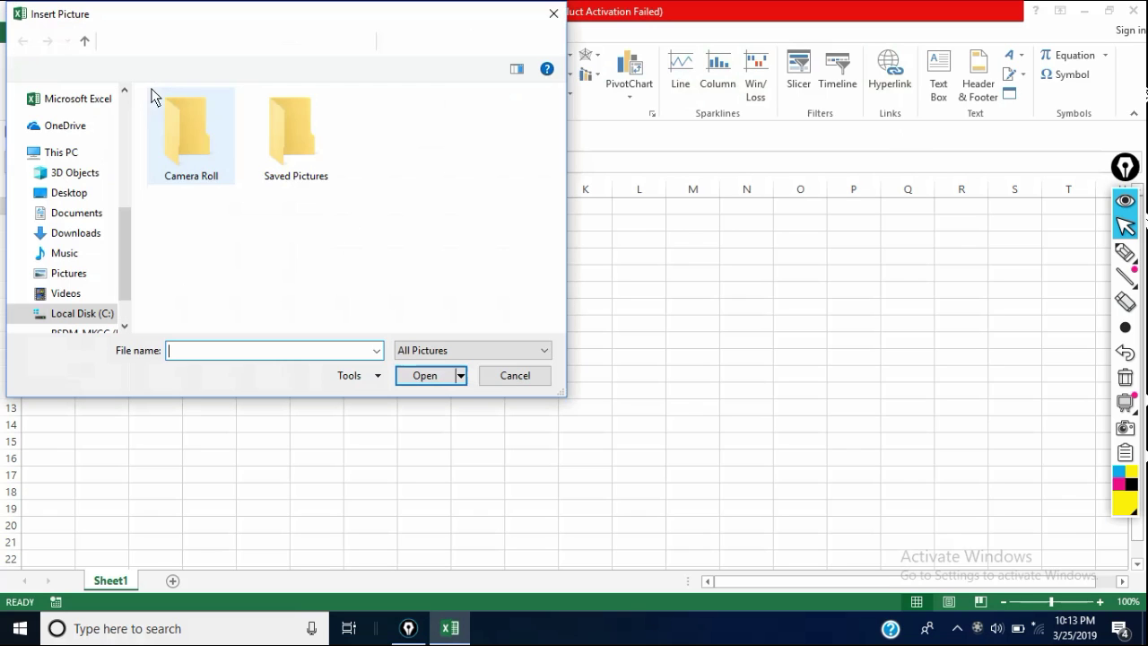
pyautogui.click(549, 14)
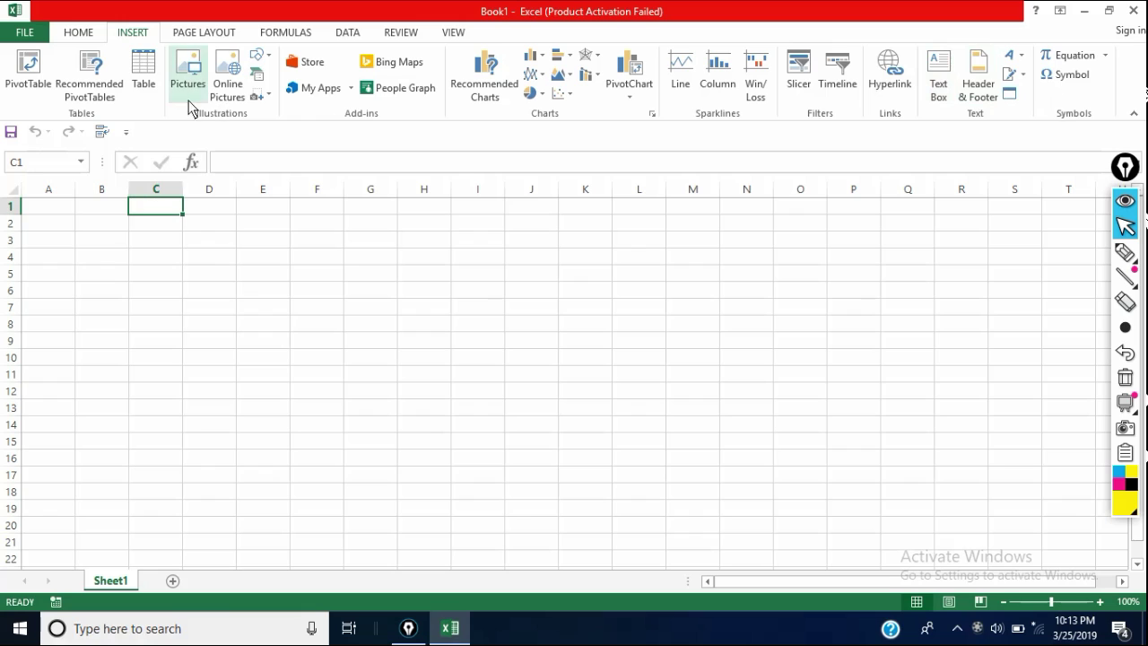
pyautogui.click(83, 34)
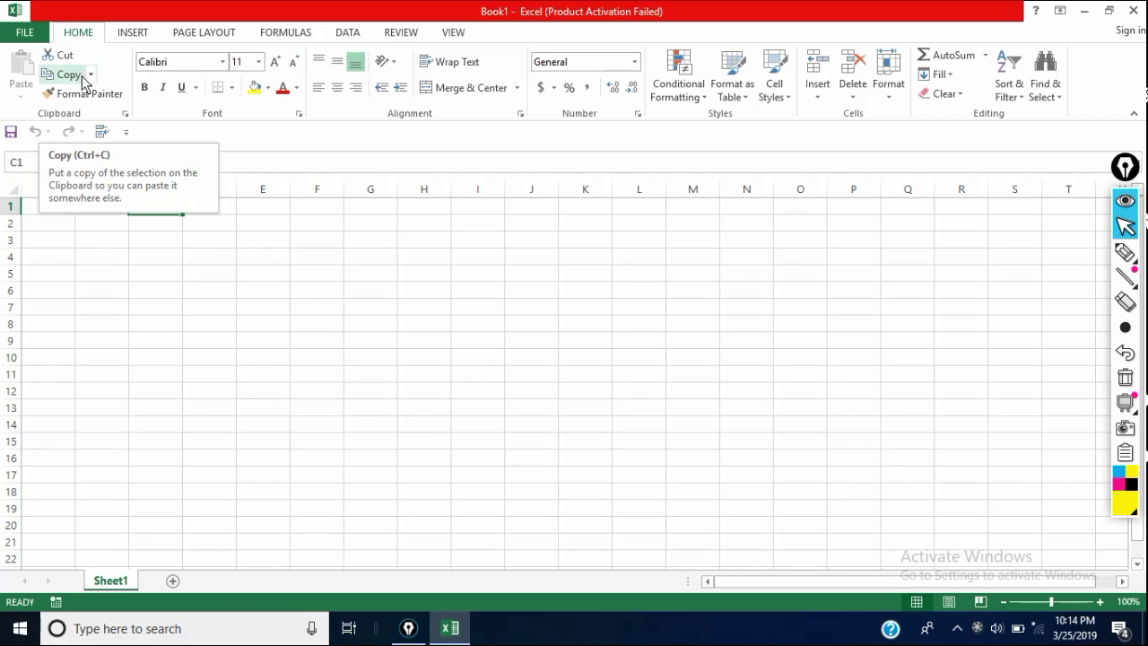
# Enter the text xyz in cell C4.
pyautogui.click(143, 262)
pyautogui.moveTo(194, 284); pyautogui.dragTo(210, 287)
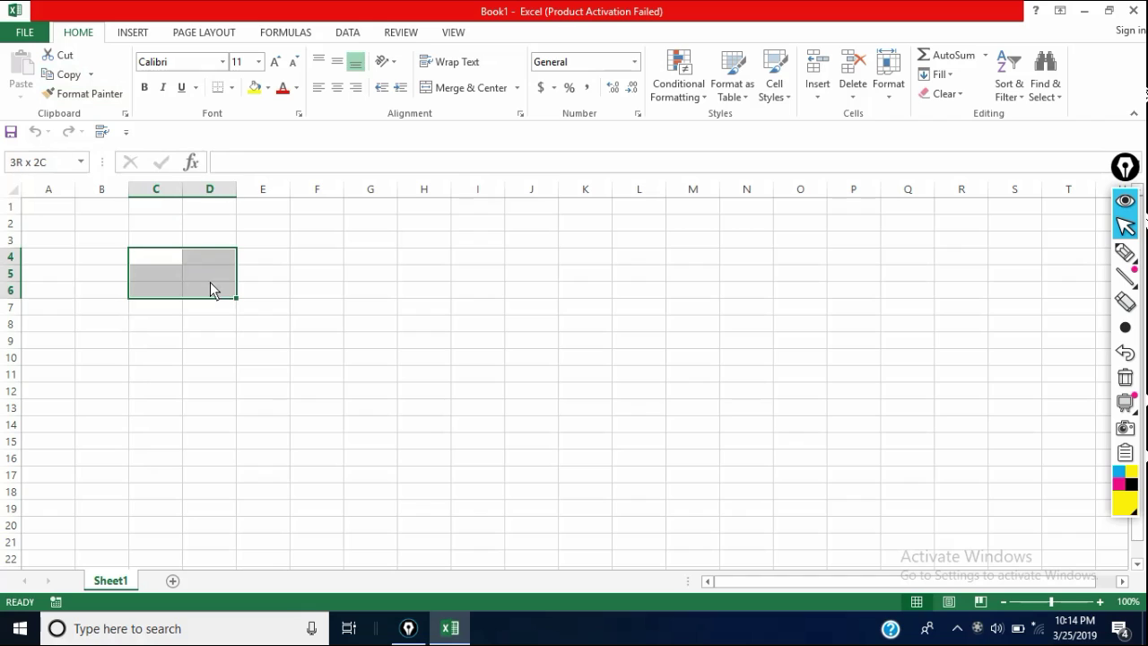
pyautogui.click(161, 262)
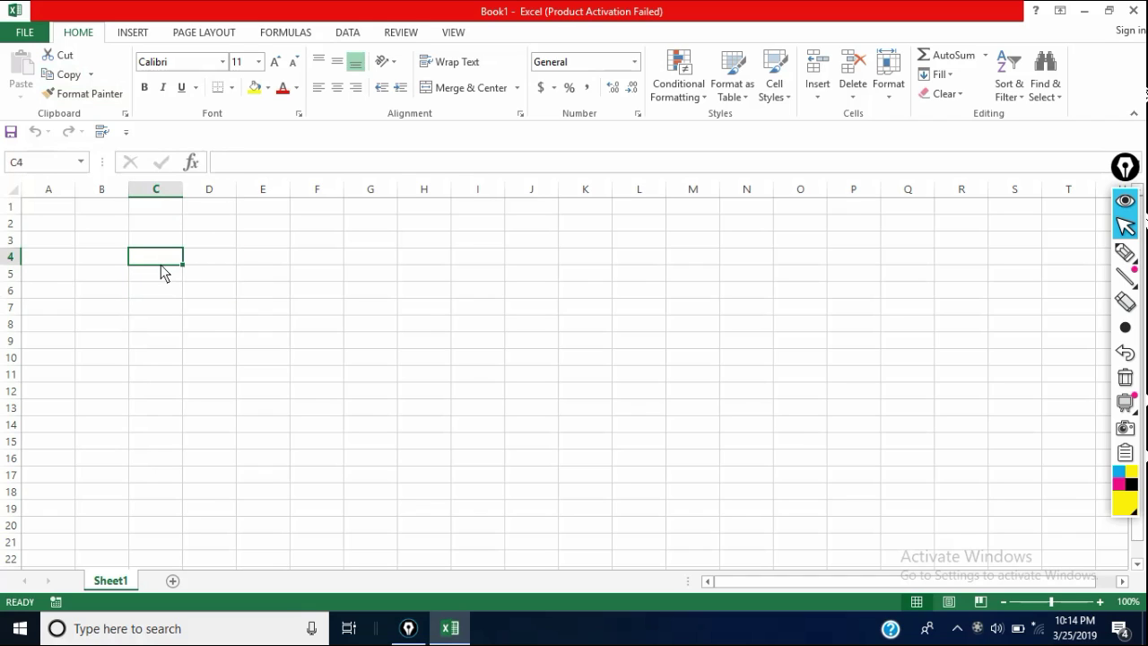
pyautogui.write('xyz')
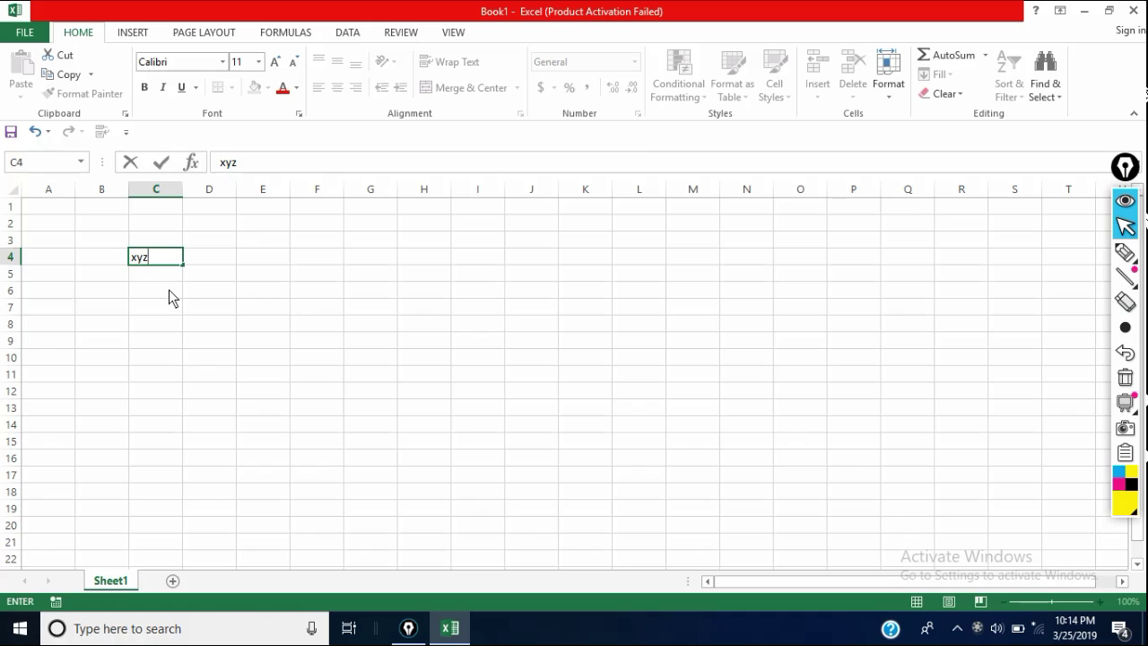
pyautogui.click(169, 290)
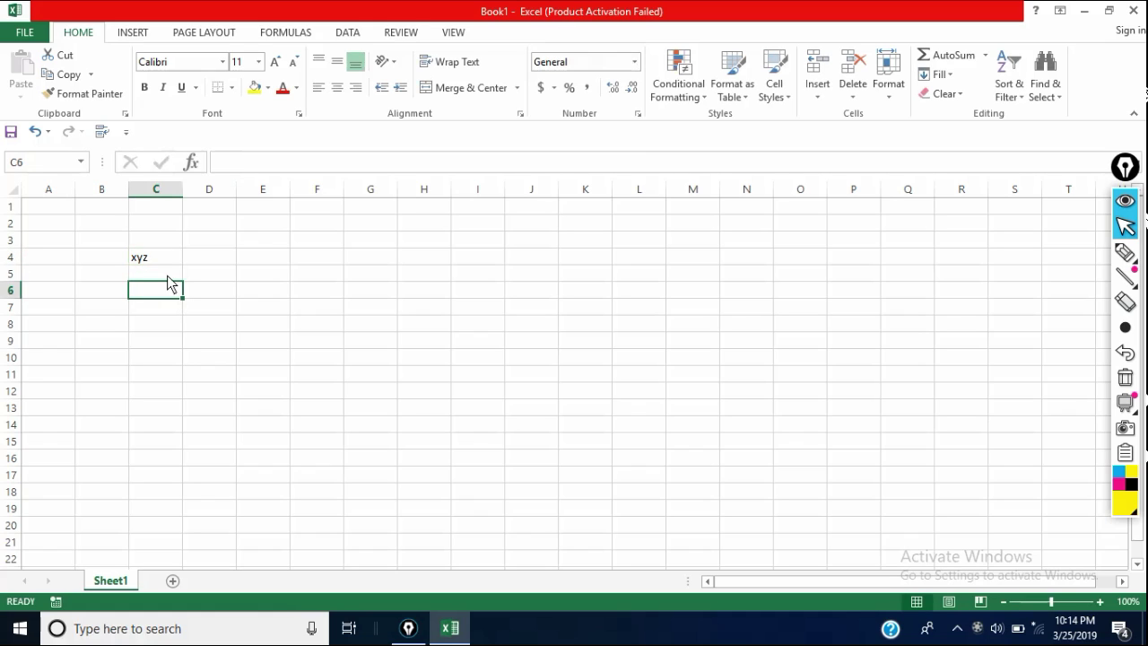
# Try to copy the xyz text from cell C4 into cell E7.
pyautogui.click(154, 264)
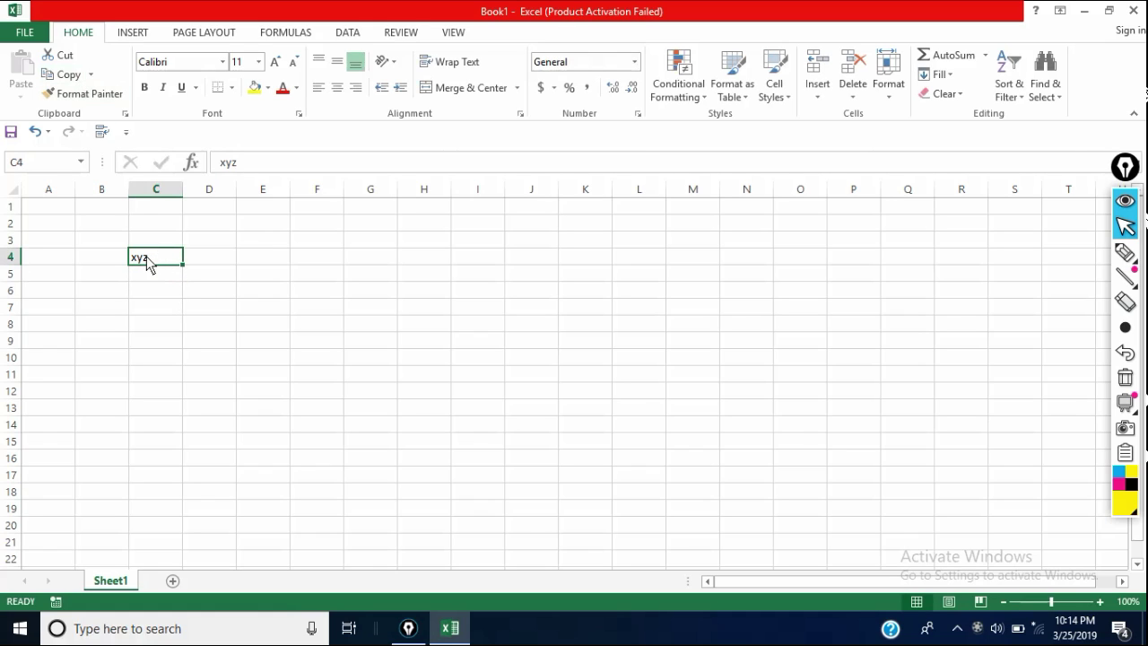
pyautogui.moveTo(159, 190); pyautogui.dragTo(98, 193)
pyautogui.click(161, 260)
pyautogui.moveTo(173, 277); pyautogui.dragTo(166, 209)
pyautogui.click(158, 261)
pyautogui.click(73, 76)
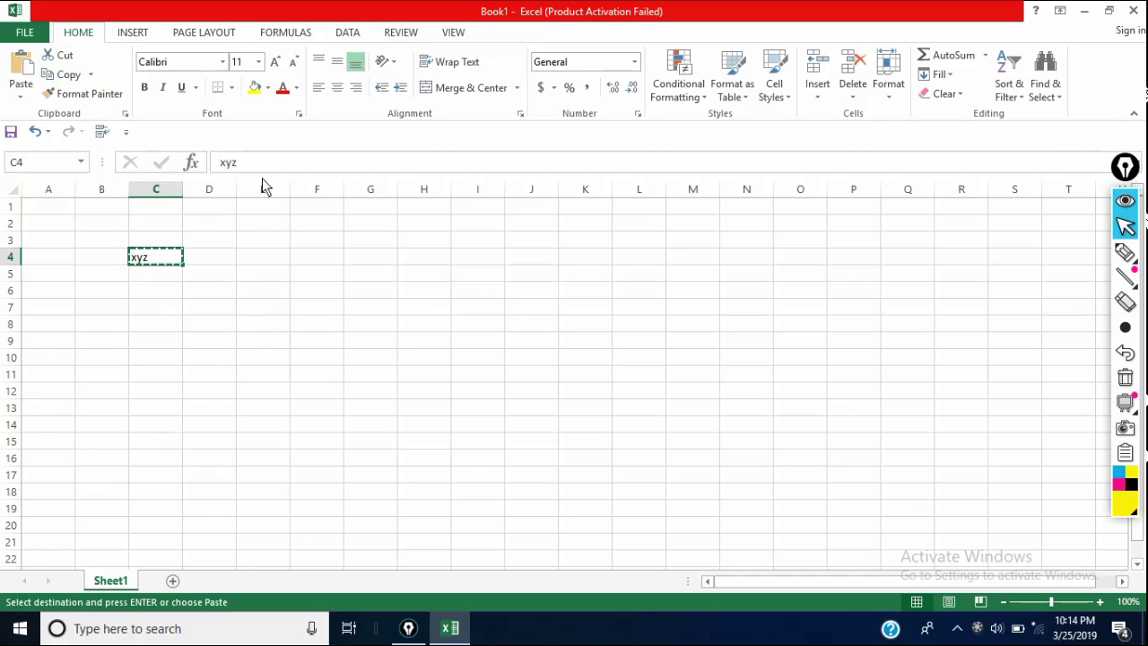
pyautogui.click(253, 307)
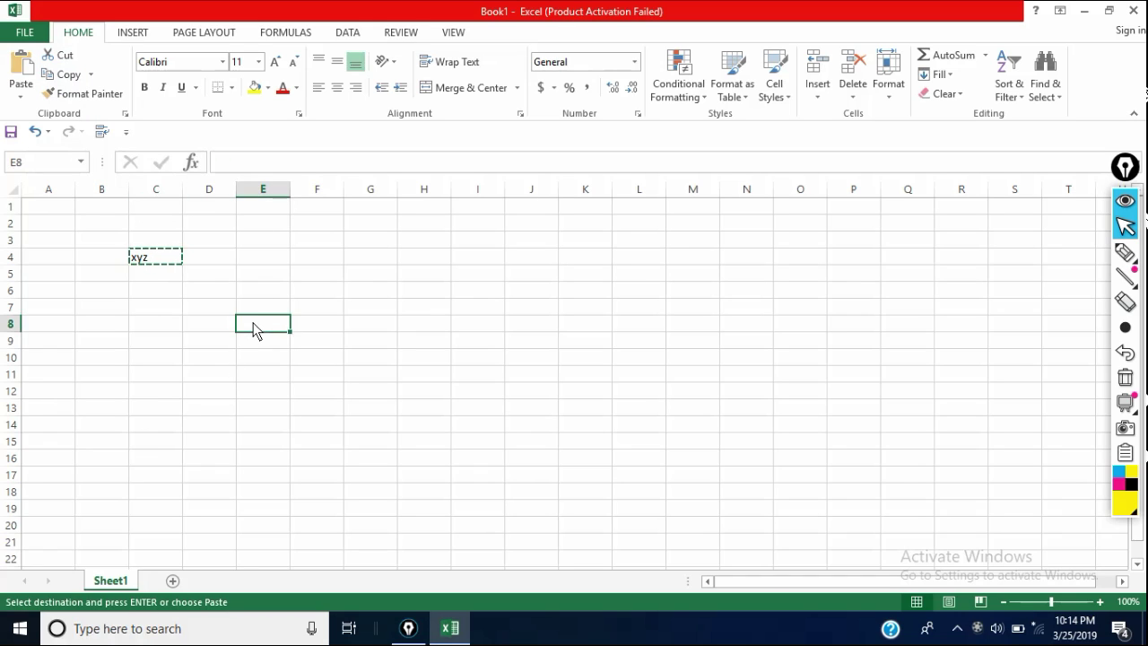
pyautogui.doubleClick(253, 306)
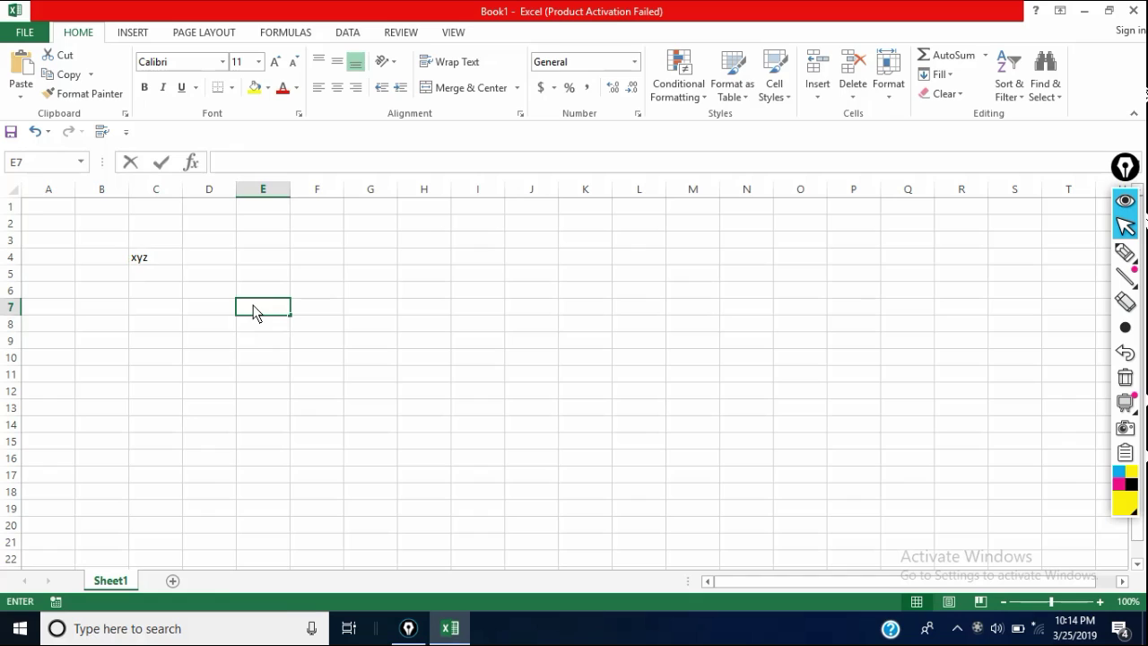
pyautogui.click(91, 74)
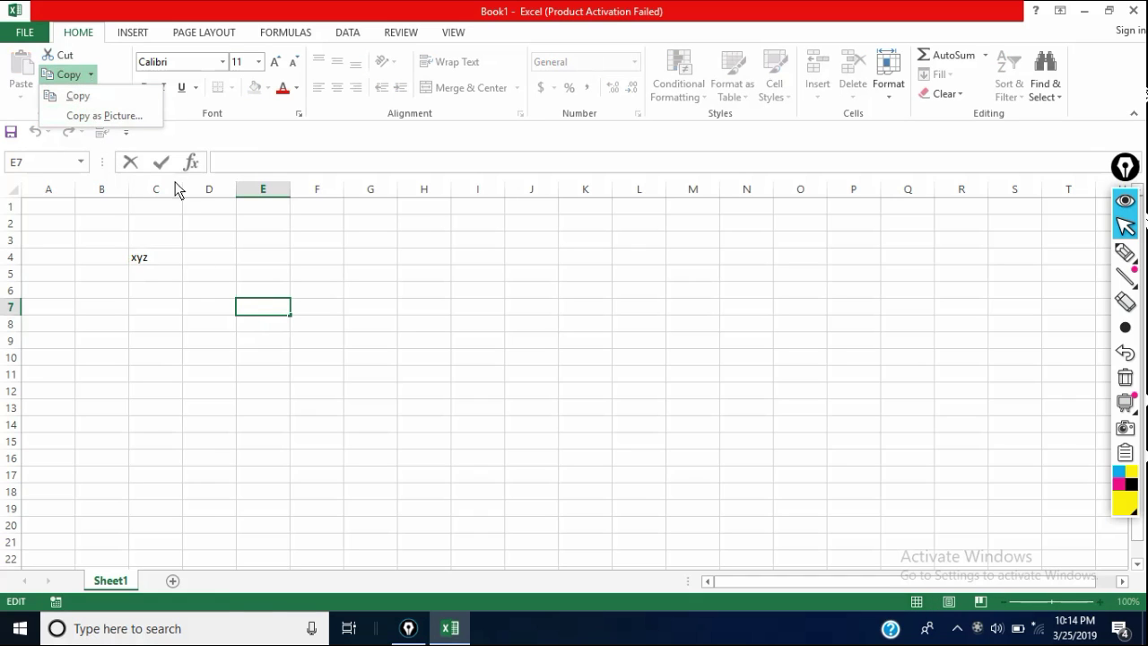
pyautogui.click(267, 314)
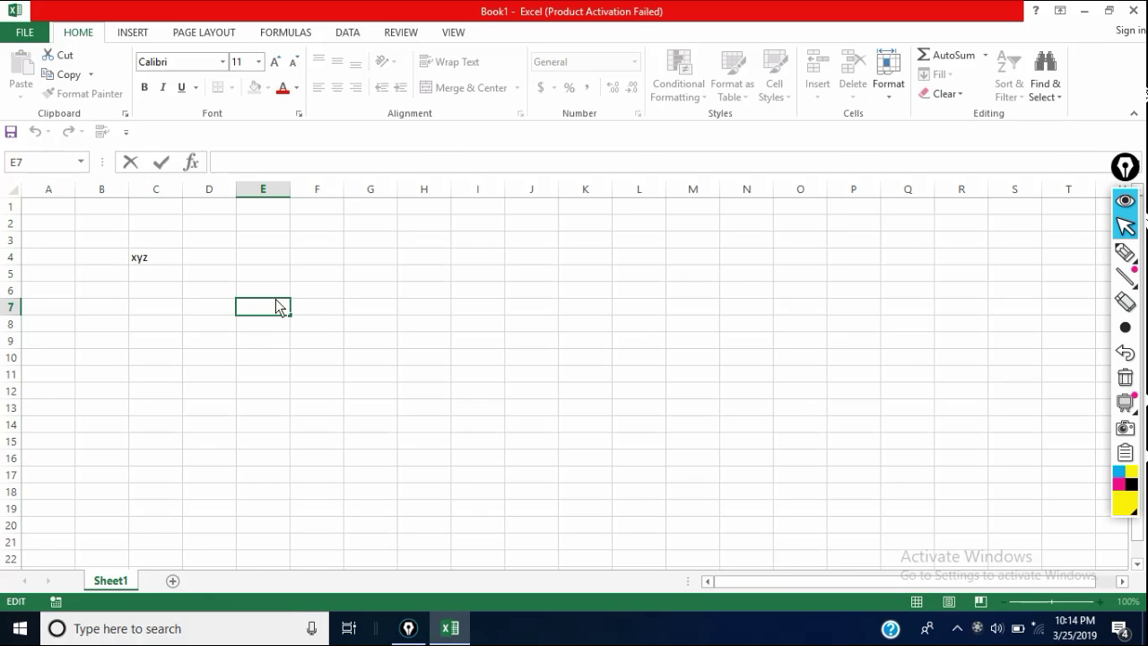
pyautogui.rightClick(275, 305)
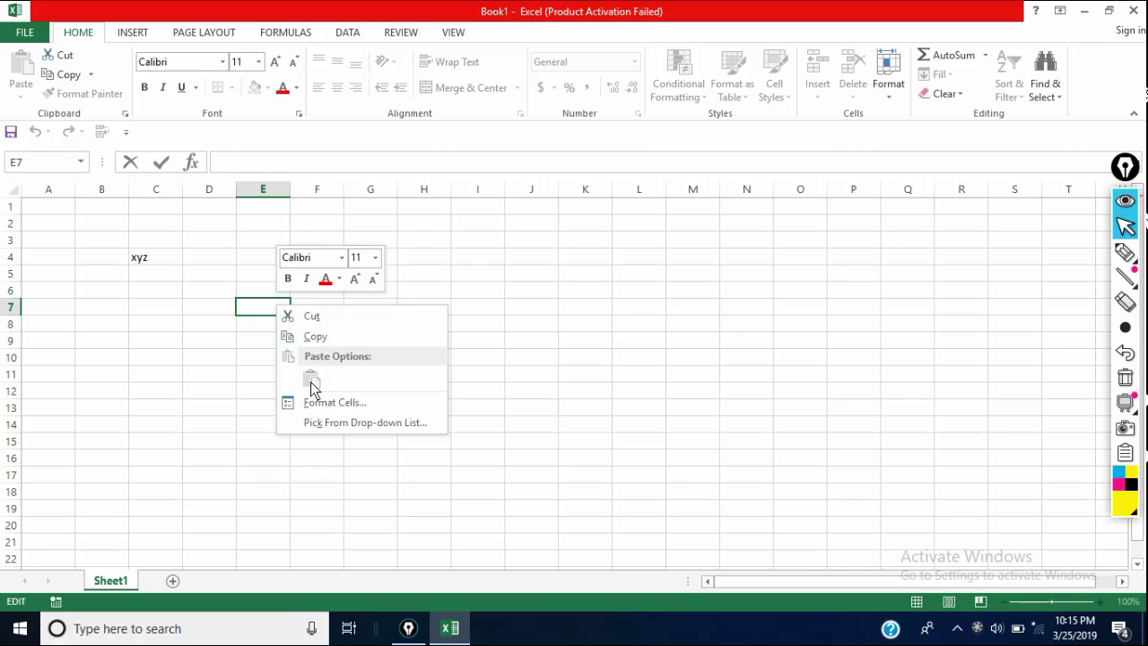
pyautogui.press('Escape')
# Copy the content of cell C4 and paste it into cell E7 with the standard paste option.
pyautogui.click(149, 259)
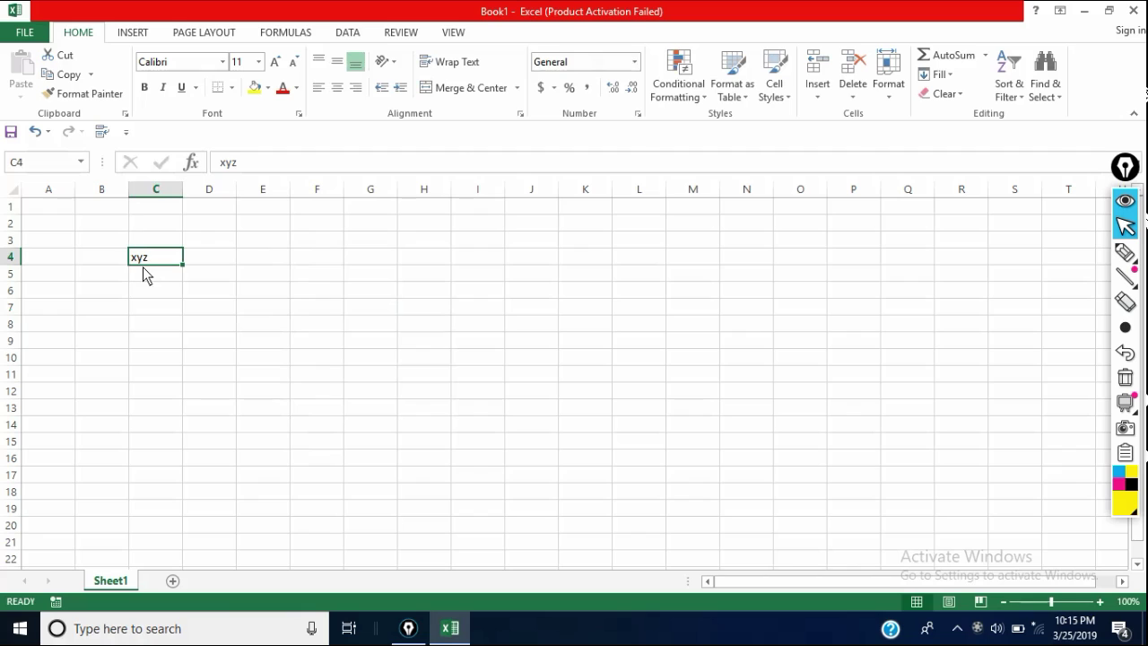
pyautogui.click(68, 74)
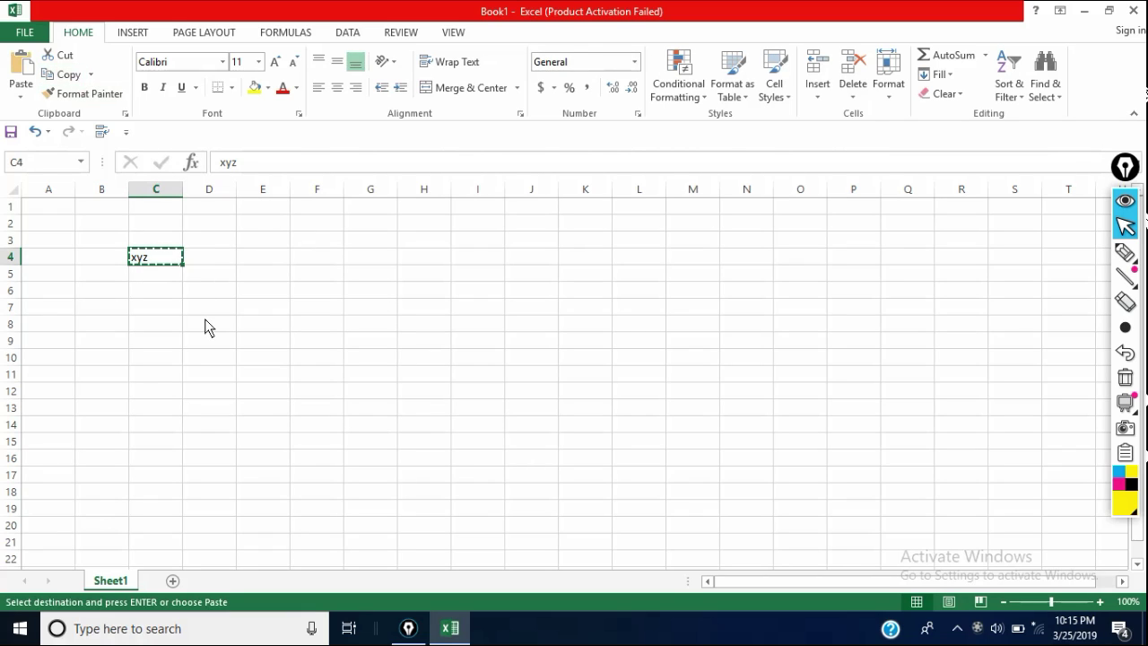
pyautogui.click(251, 339)
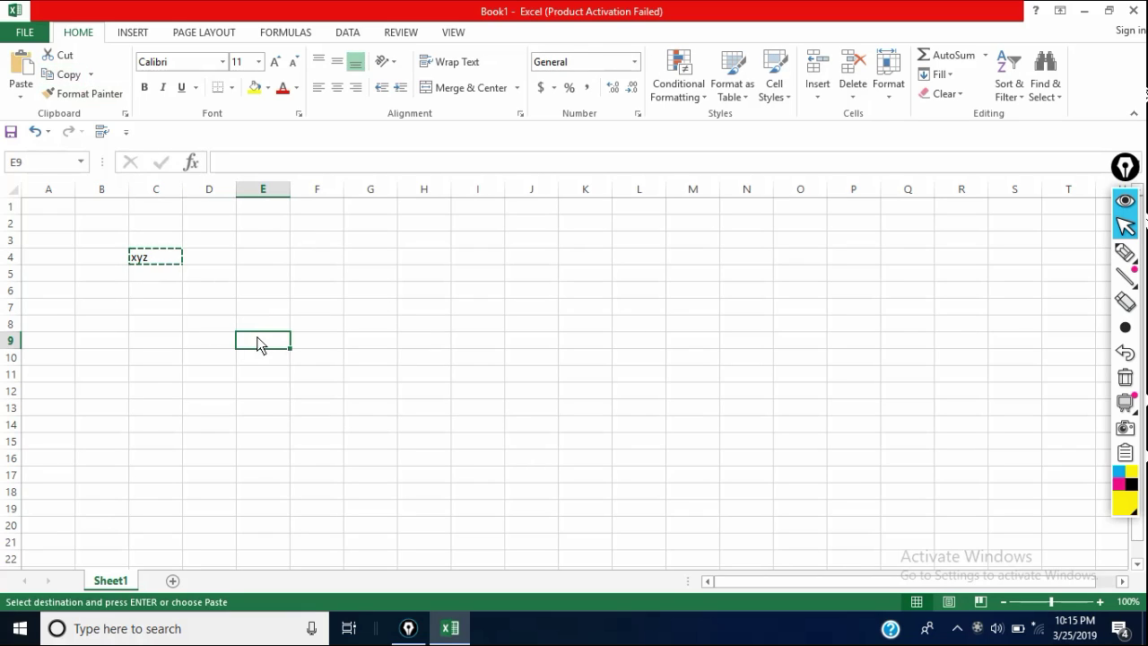
pyautogui.click(254, 307)
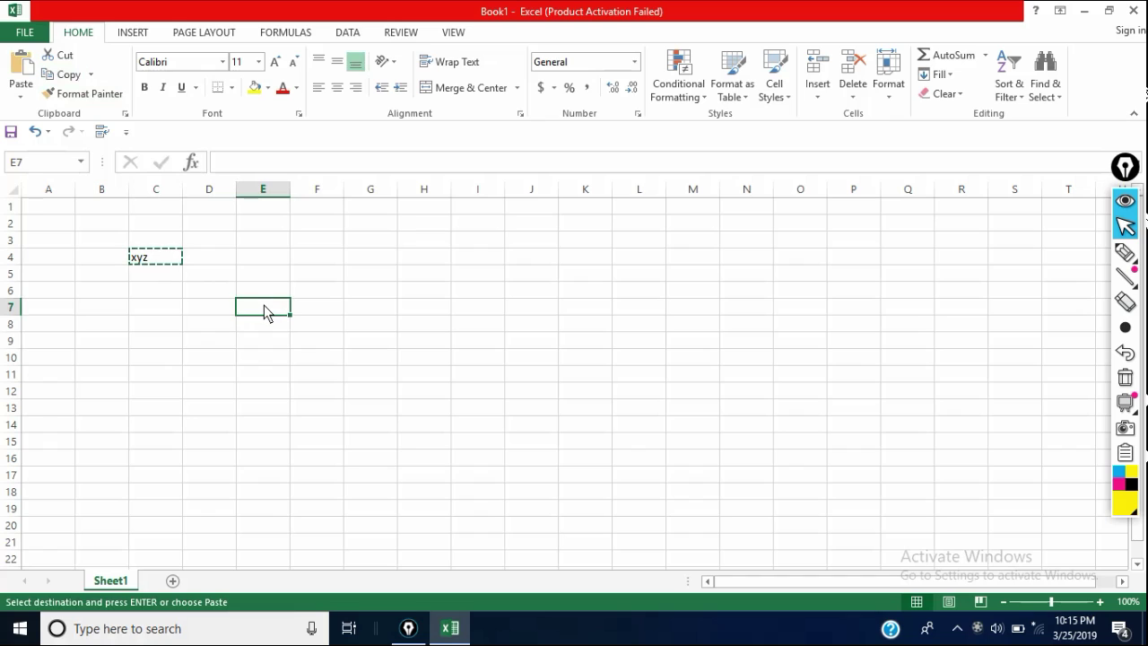
pyautogui.rightClick(264, 305)
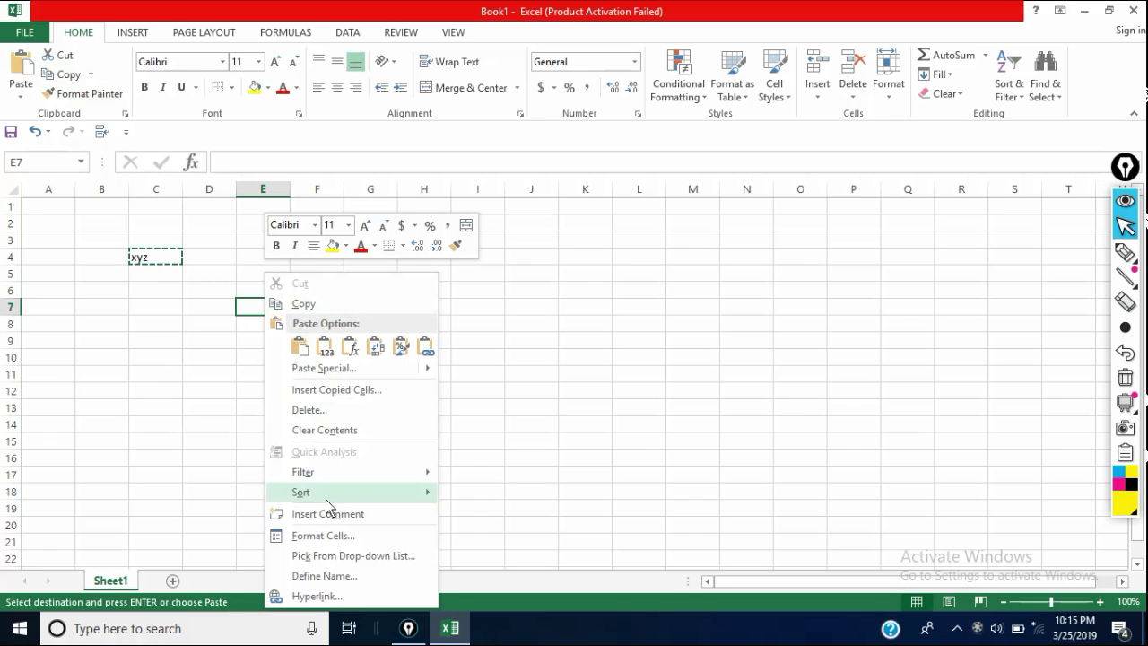
pyautogui.click(300, 346)
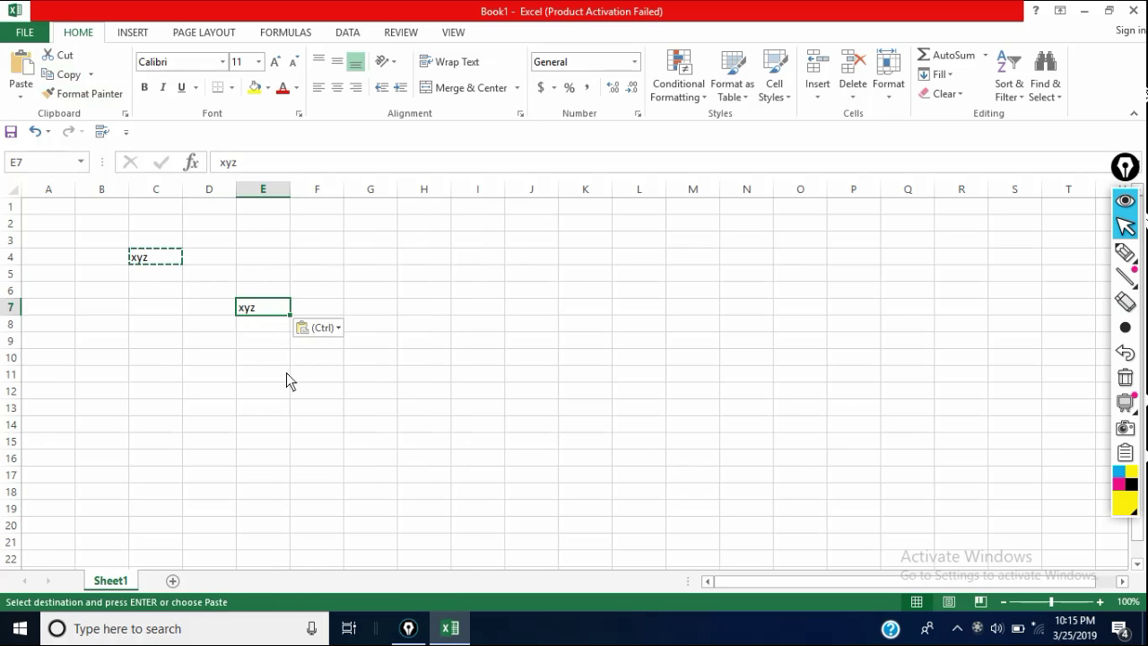
# Try to cut the xyz text from cell C4 and paste it into an empty cell in column F.
pyautogui.click(273, 397)
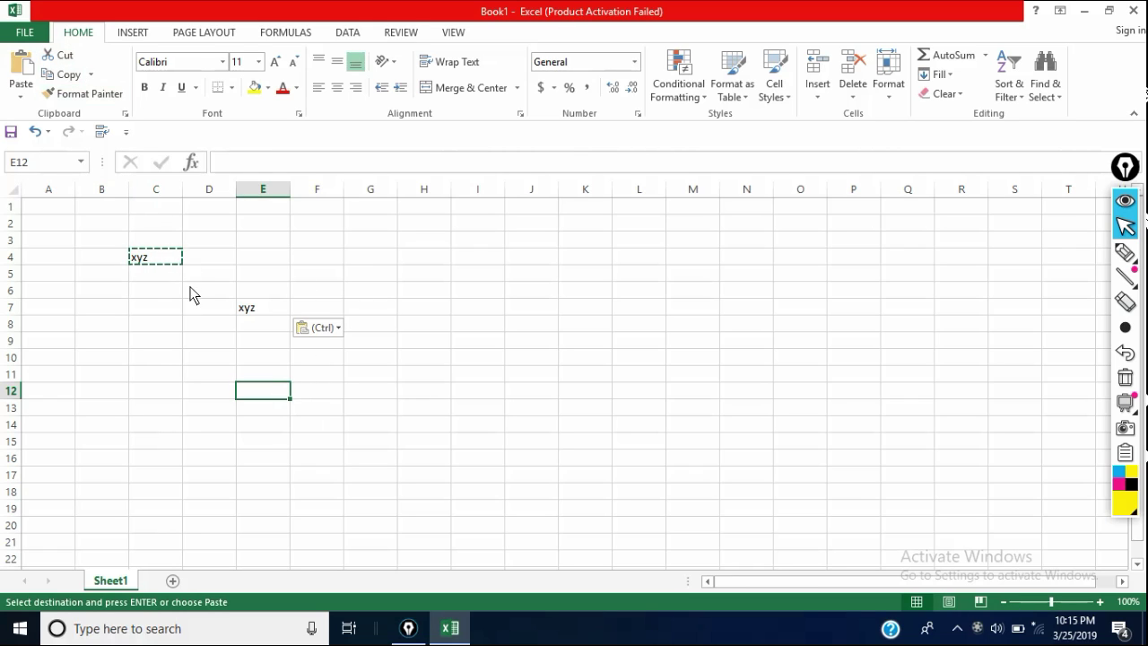
pyautogui.click(158, 260)
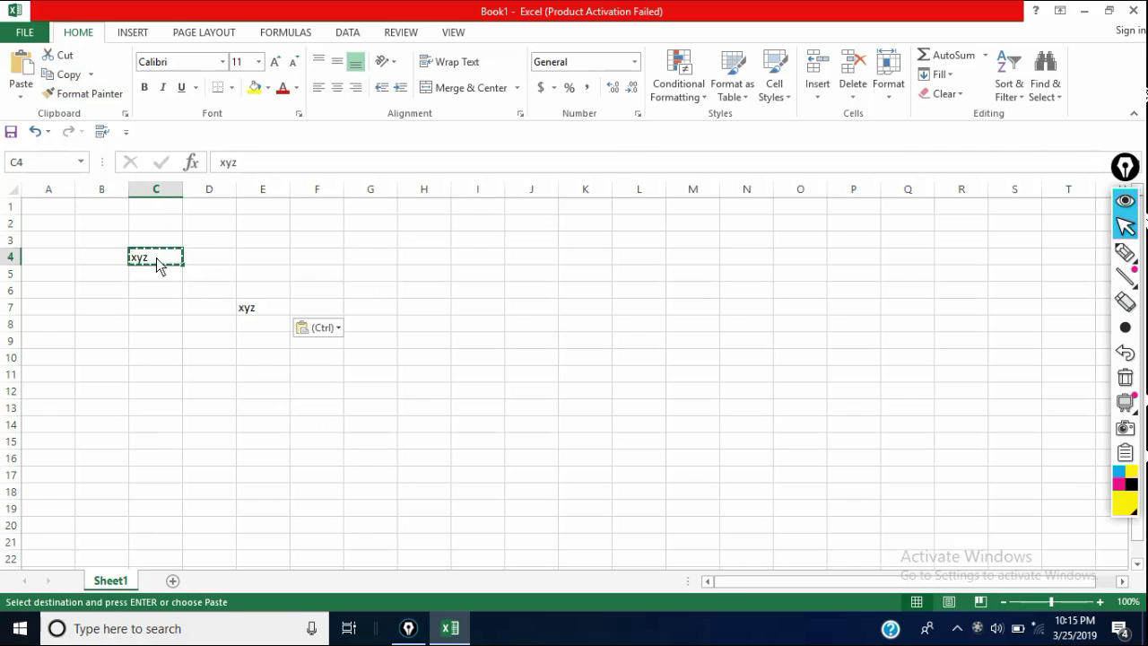
pyautogui.click(66, 56)
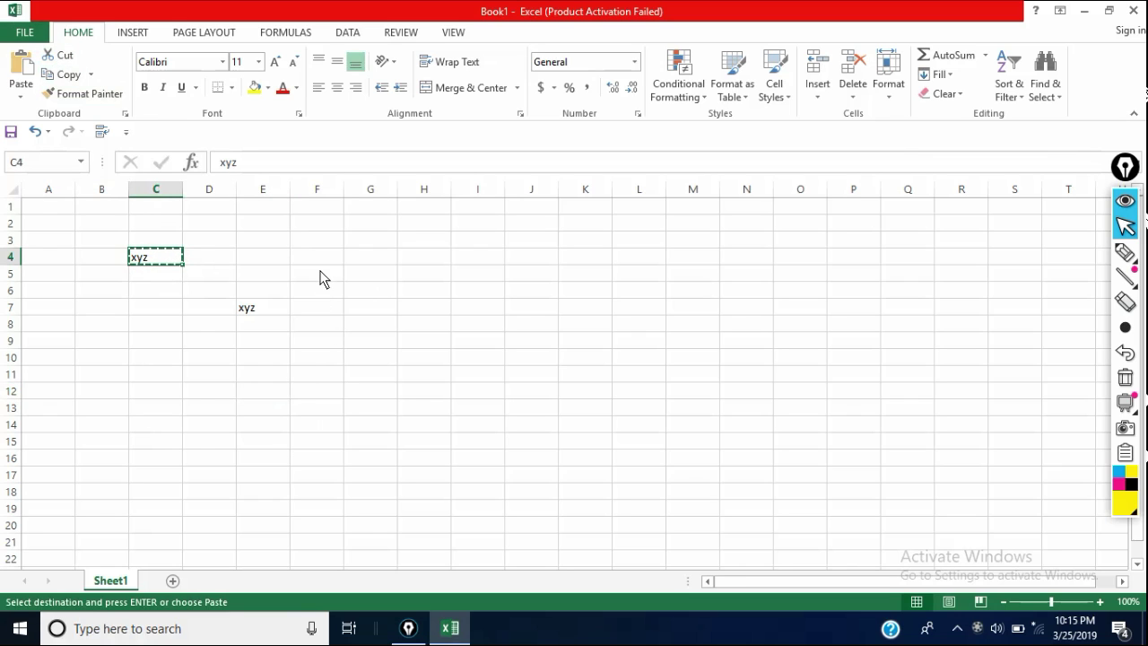
pyautogui.doubleClick(316, 256)
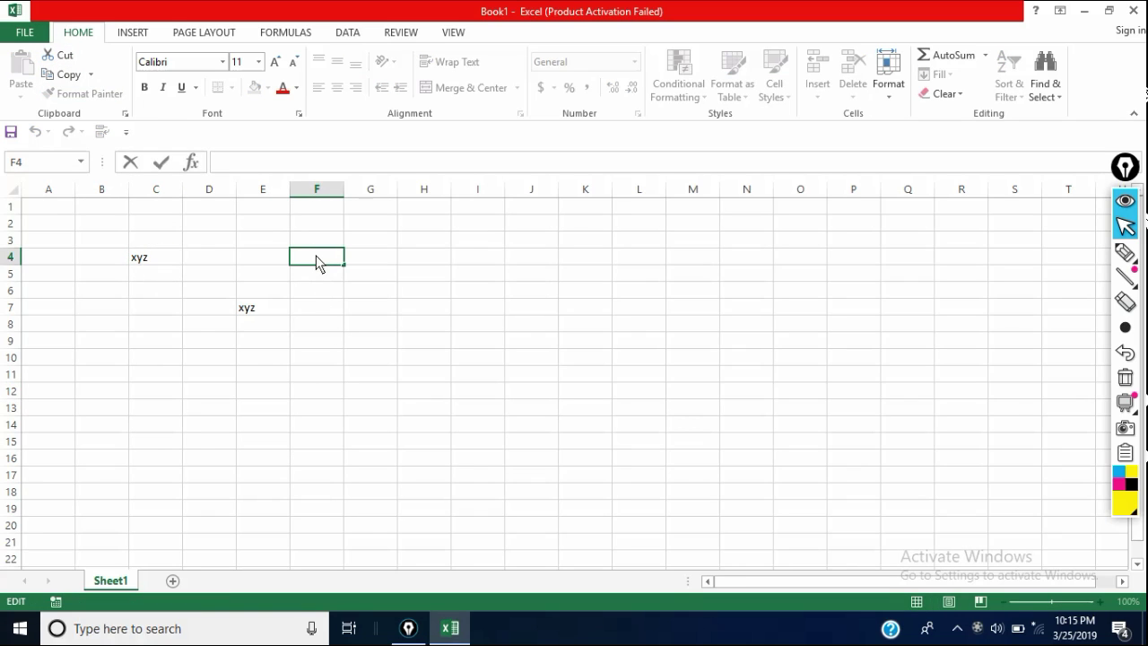
pyautogui.moveTo(338, 292); pyautogui.dragTo(401, 336)
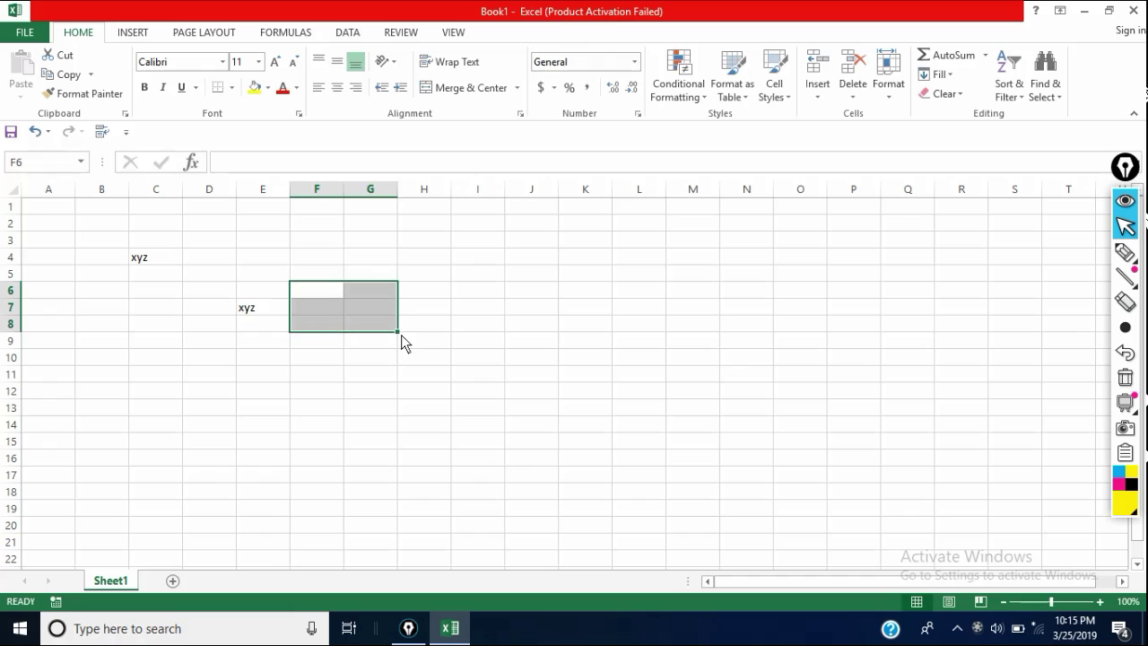
pyautogui.click(339, 303)
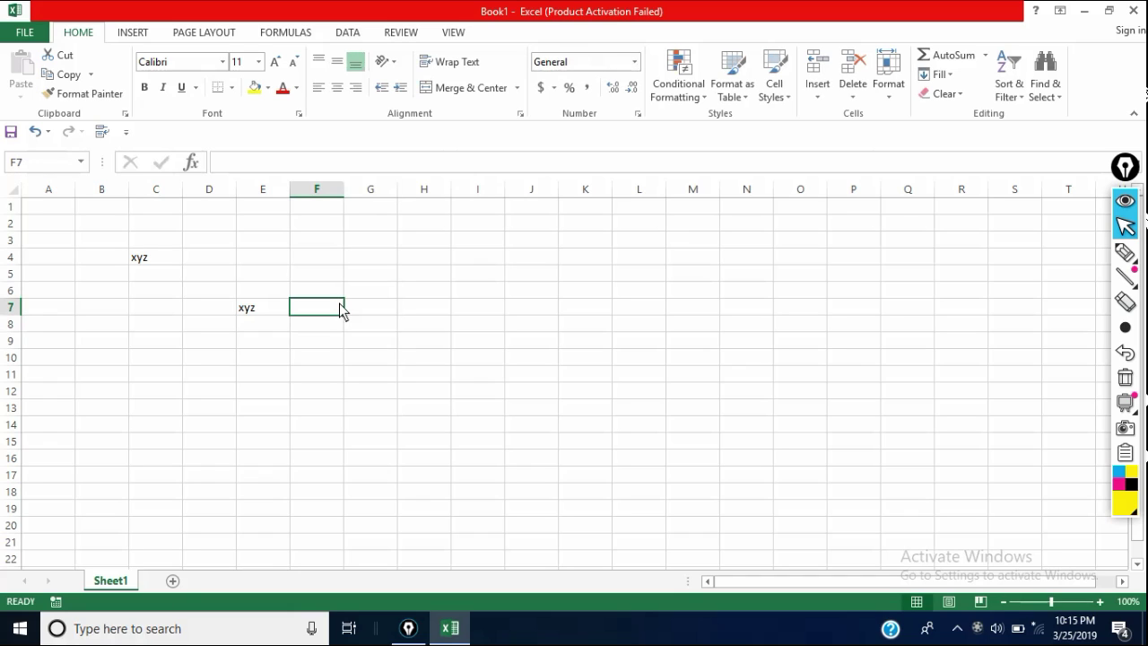
pyautogui.click(330, 359)
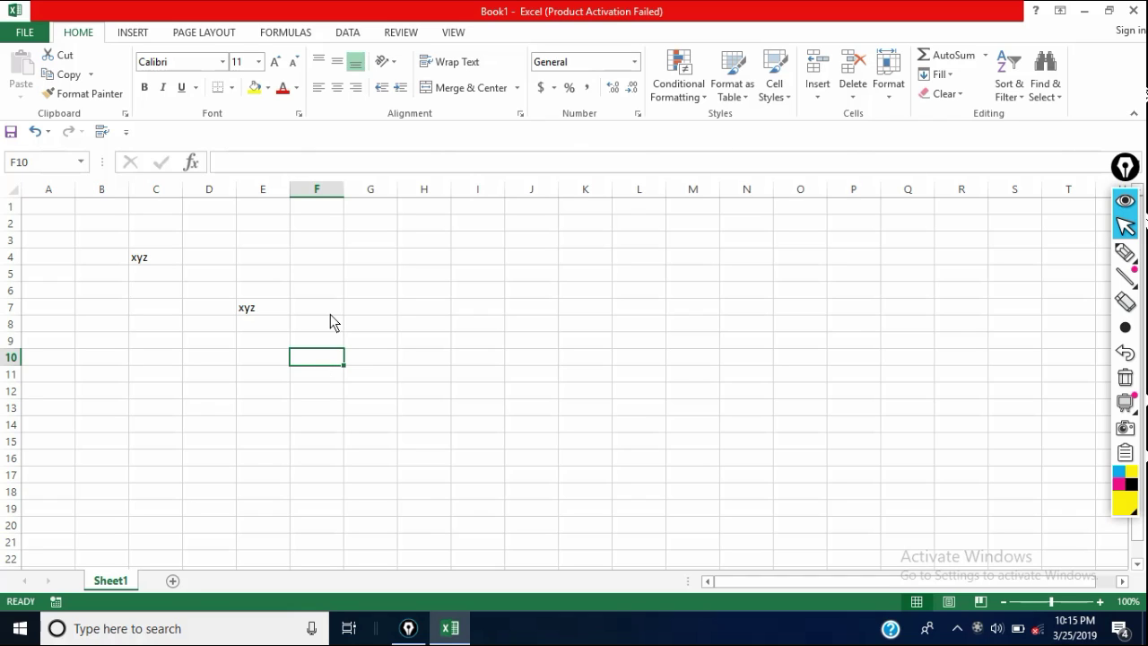
pyautogui.doubleClick(322, 349)
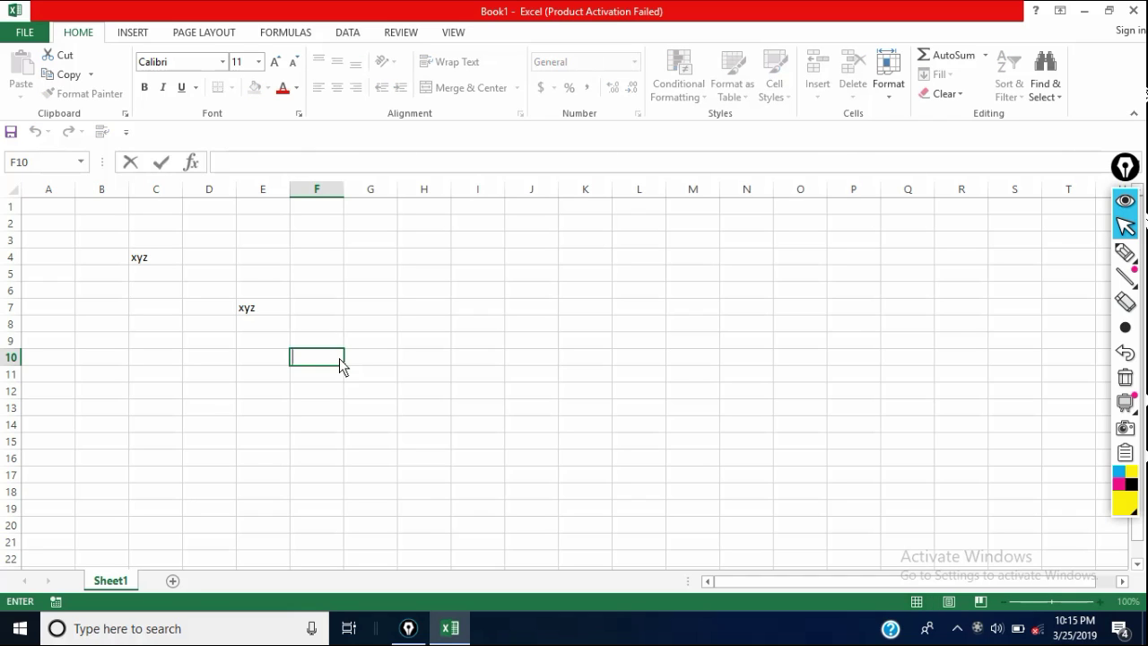
pyautogui.click(392, 372)
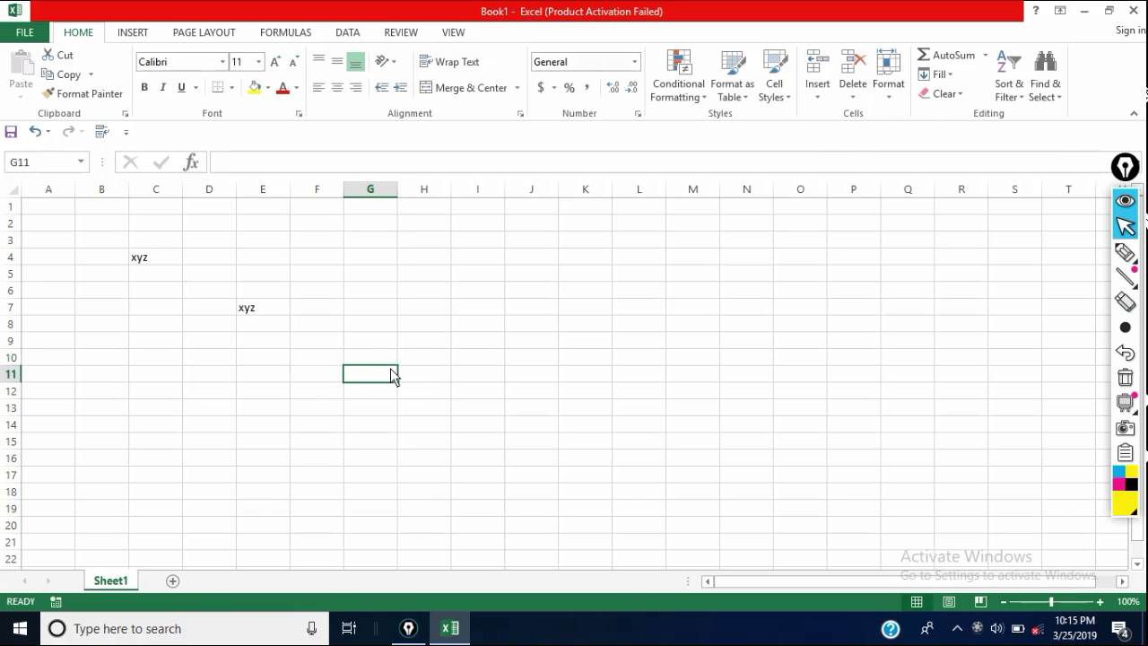
pyautogui.click(331, 357)
pyautogui.rightClick(331, 357)
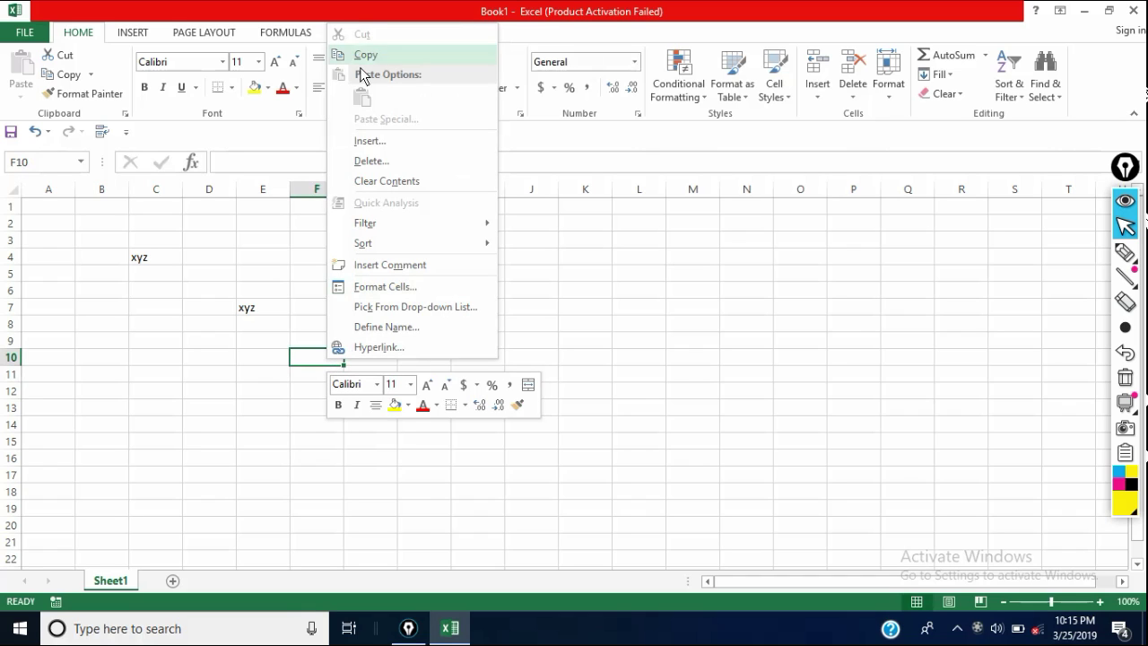
pyautogui.press('Escape')
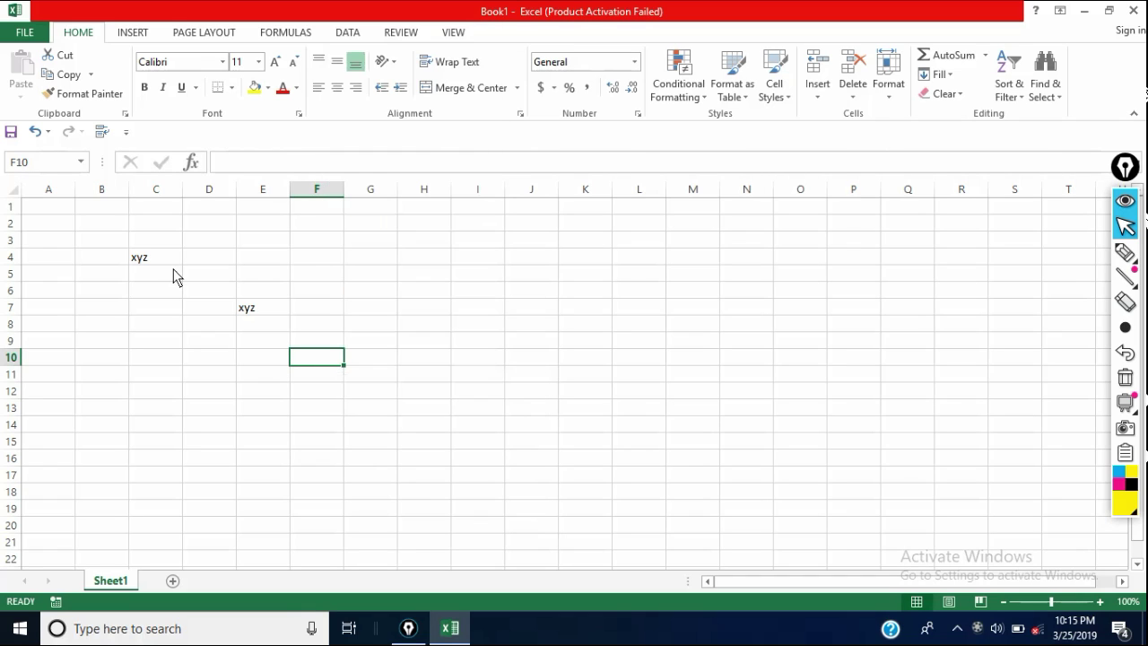
# Cut the xyz text from cell C4 and paste it into cell F10 without inserting or shifting cells.
pyautogui.click(153, 254)
pyautogui.click(61, 55)
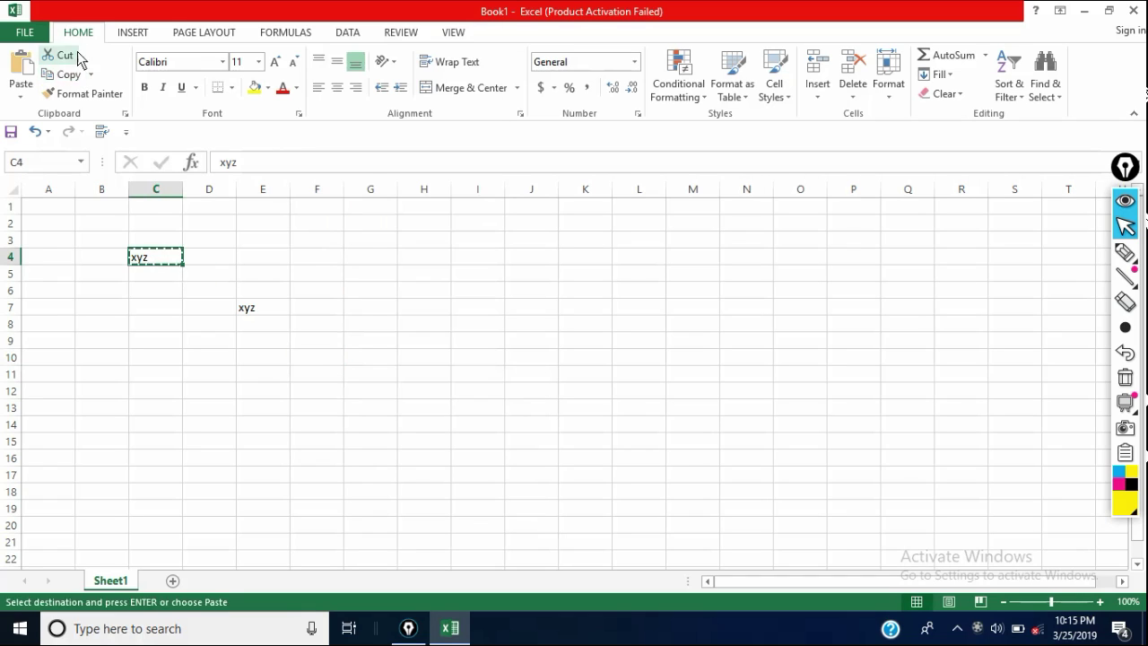
pyautogui.click(326, 356)
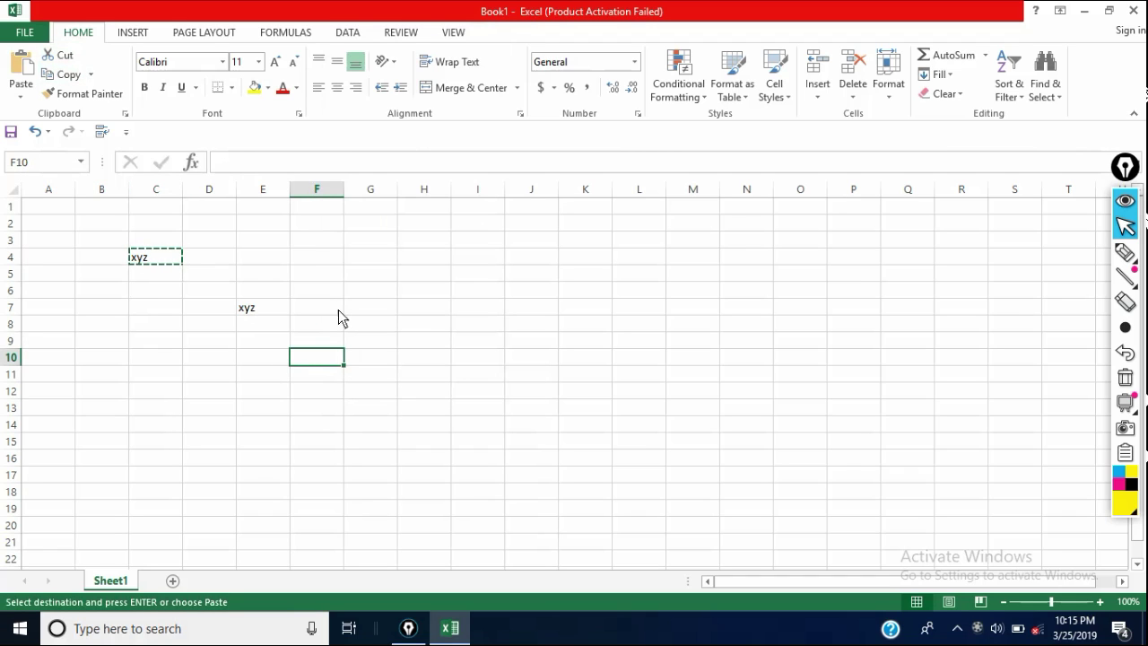
pyautogui.rightClick(308, 361)
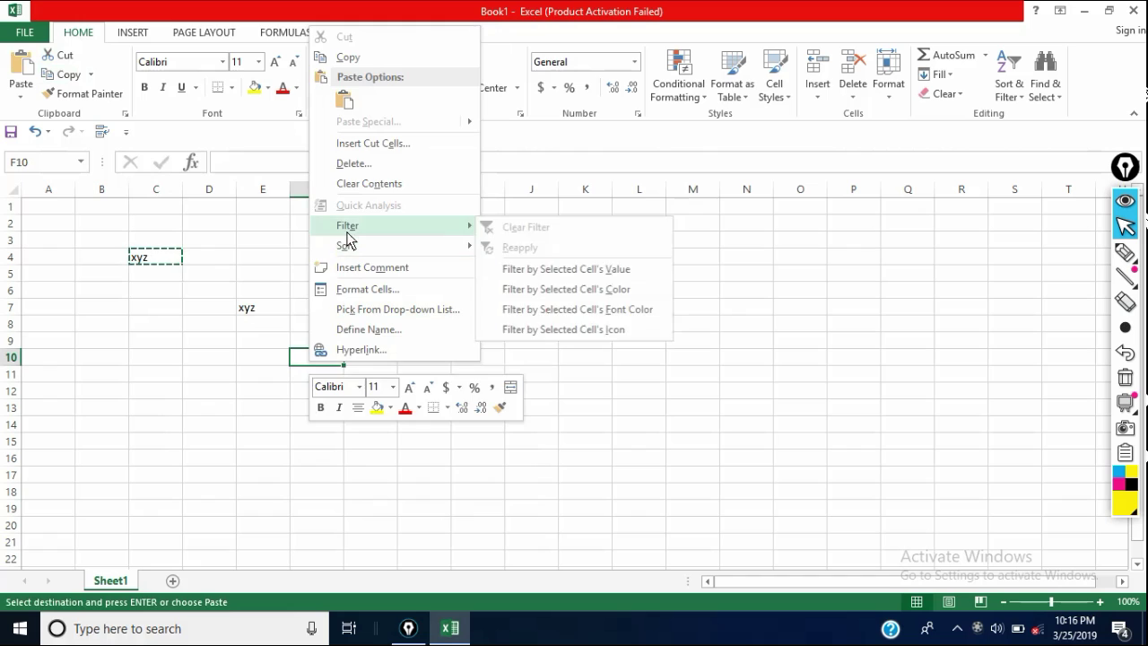
pyautogui.click(344, 142)
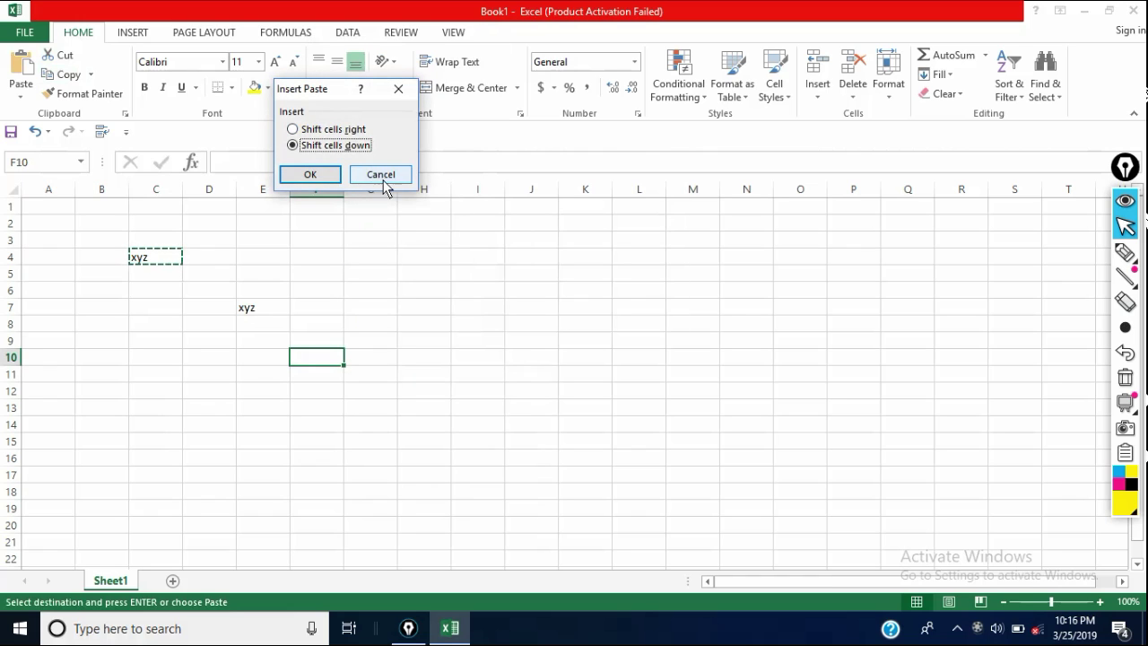
pyautogui.click(380, 174)
pyautogui.rightClick(335, 362)
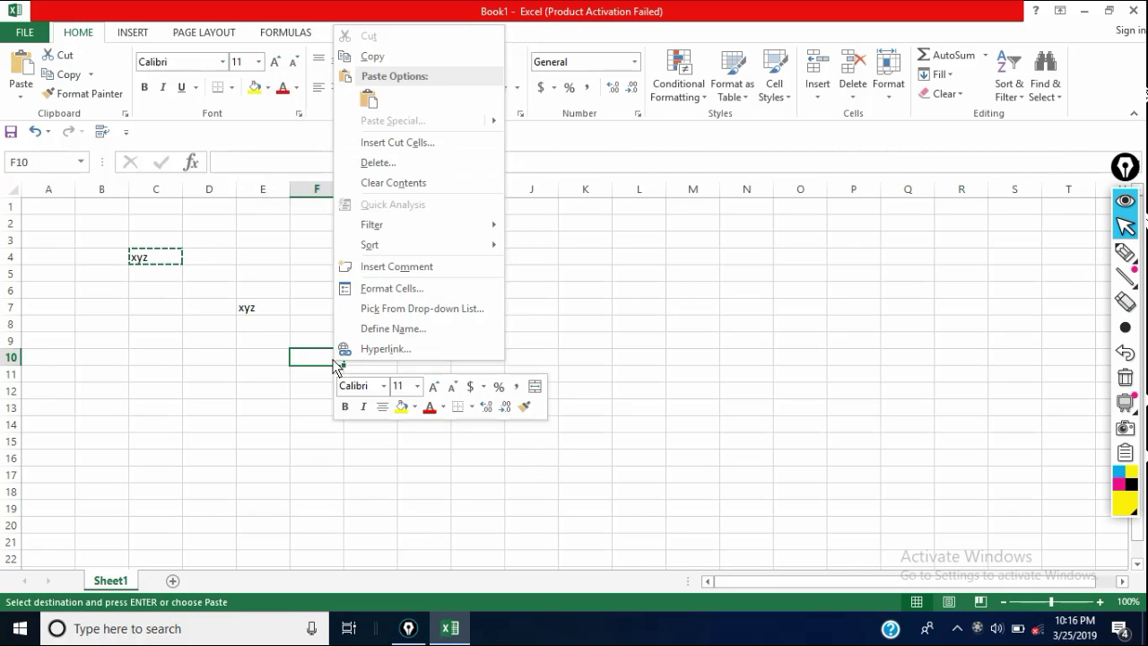
pyautogui.click(368, 100)
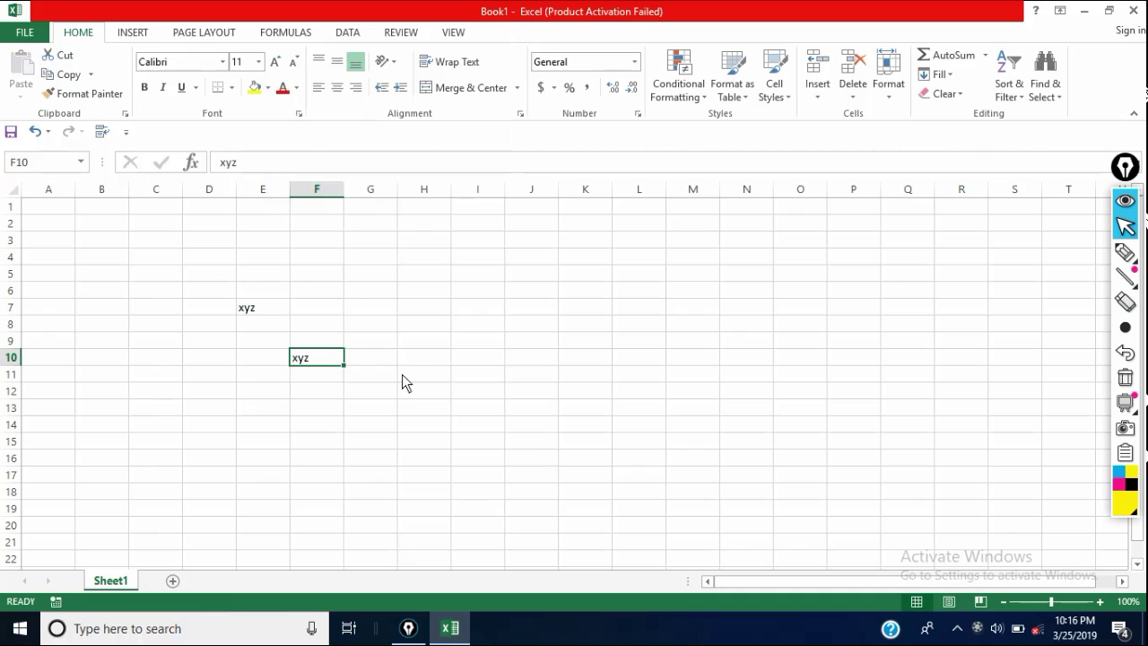
# Fill cell I11 with the darkest gold shade from the theme colors.
pyautogui.click(456, 377)
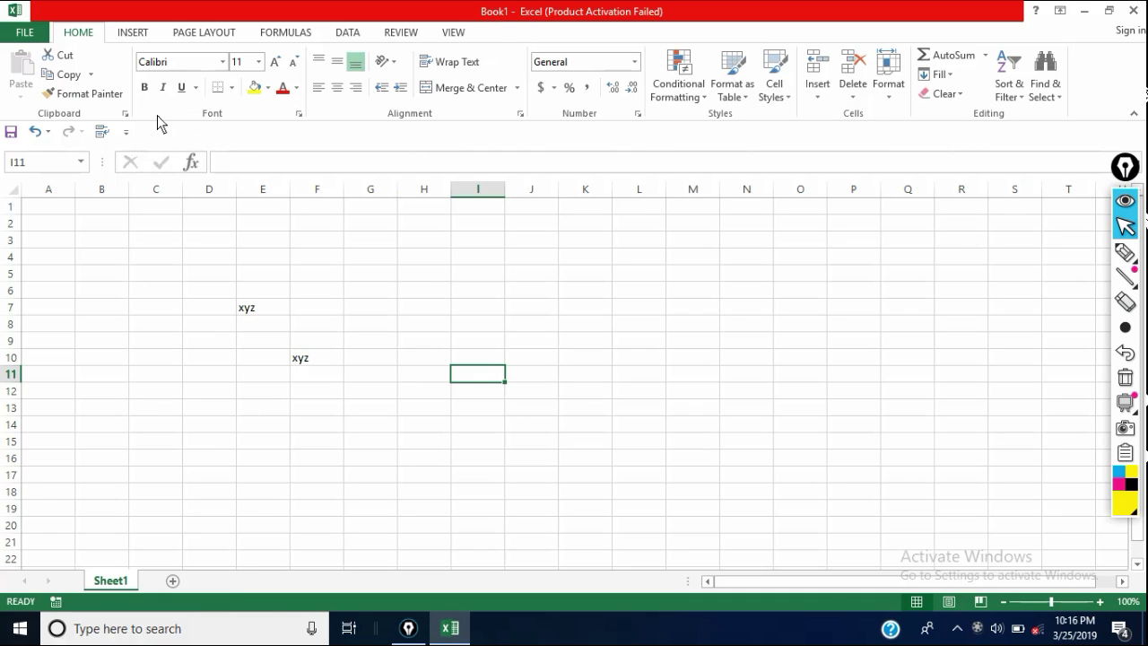
pyautogui.click(269, 89)
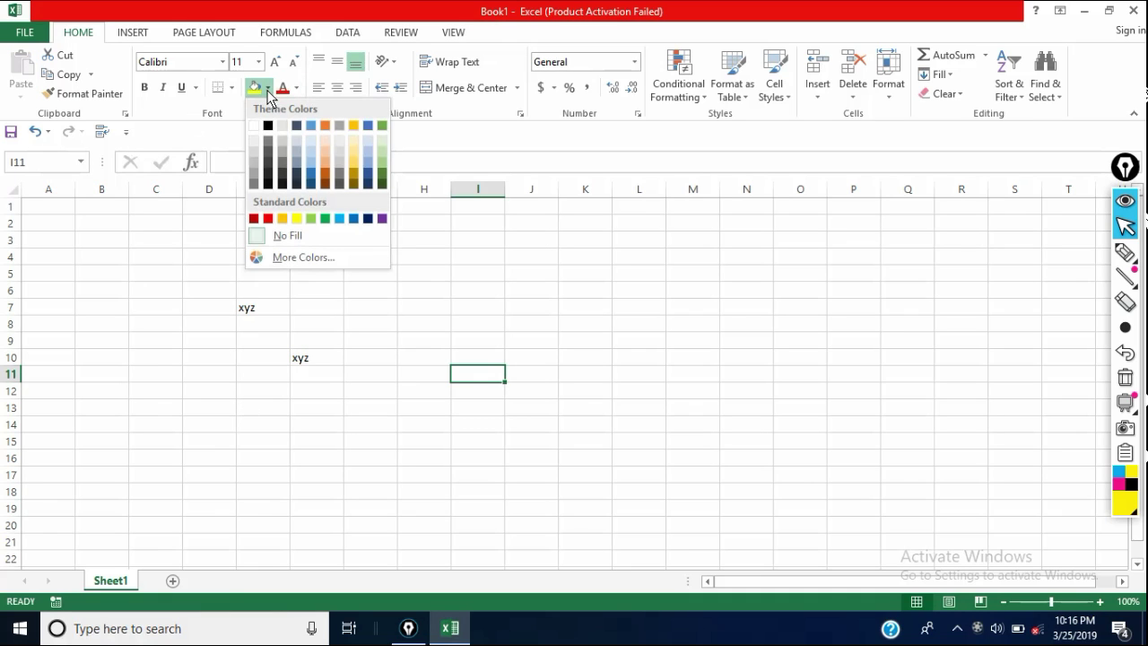
pyautogui.click(268, 90)
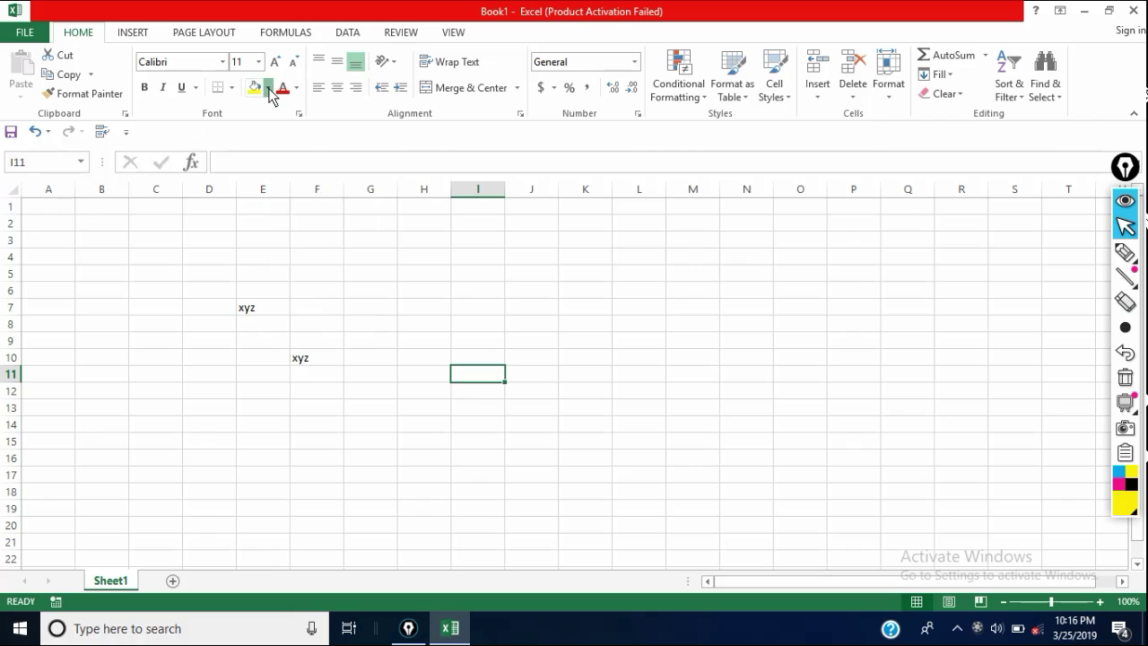
pyautogui.click(268, 89)
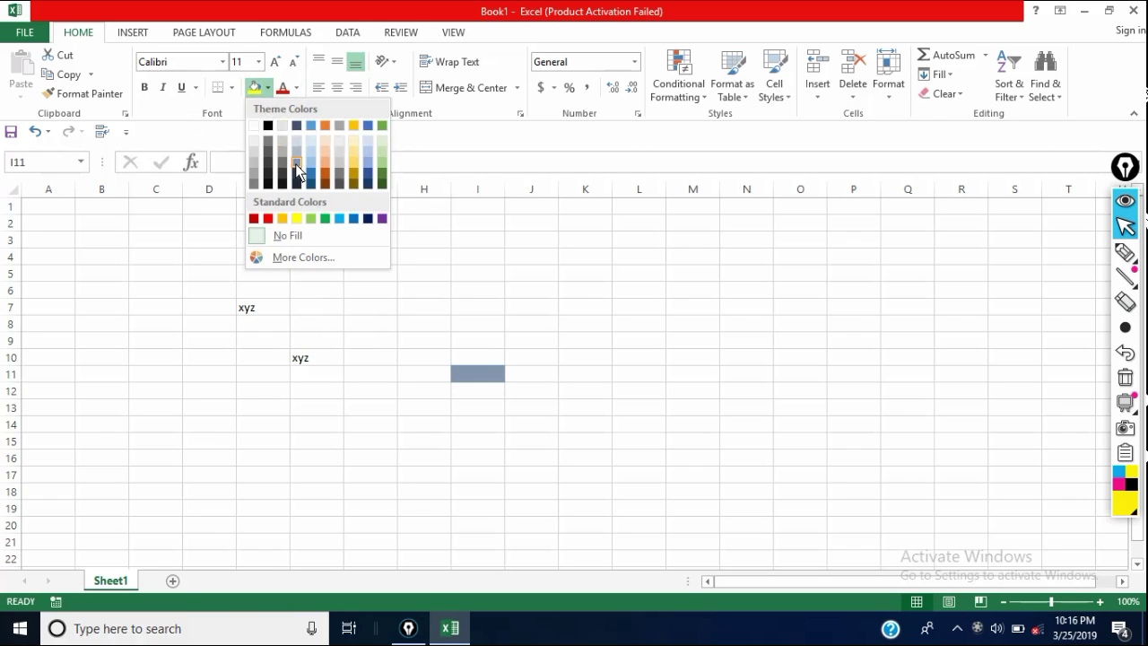
pyautogui.click(354, 184)
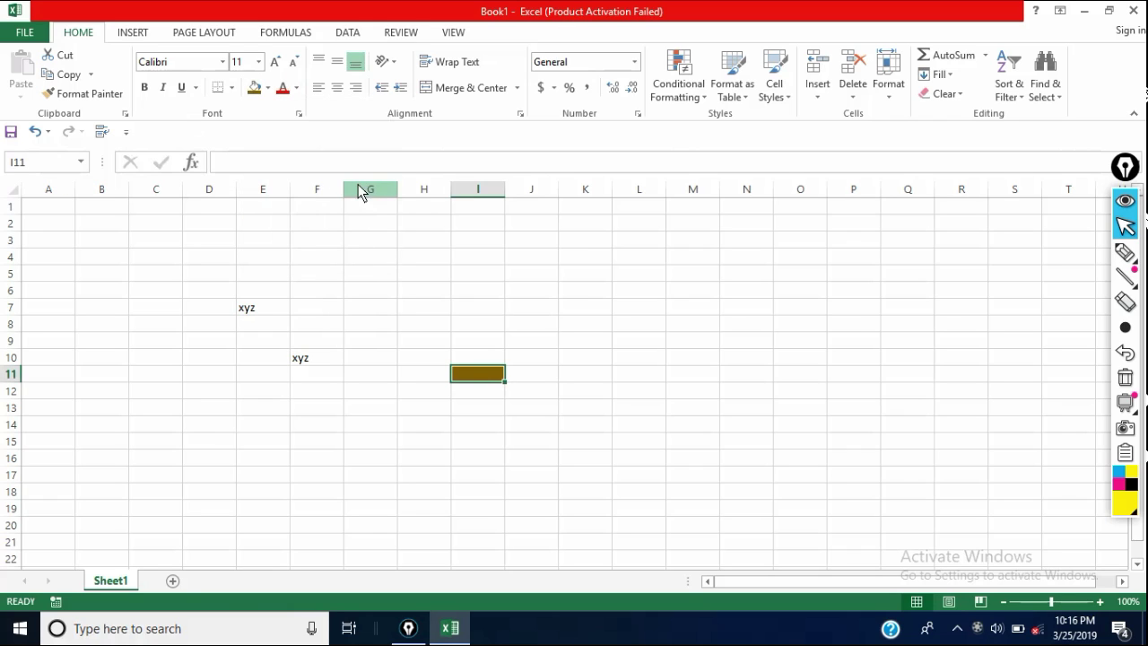
pyautogui.click(268, 89)
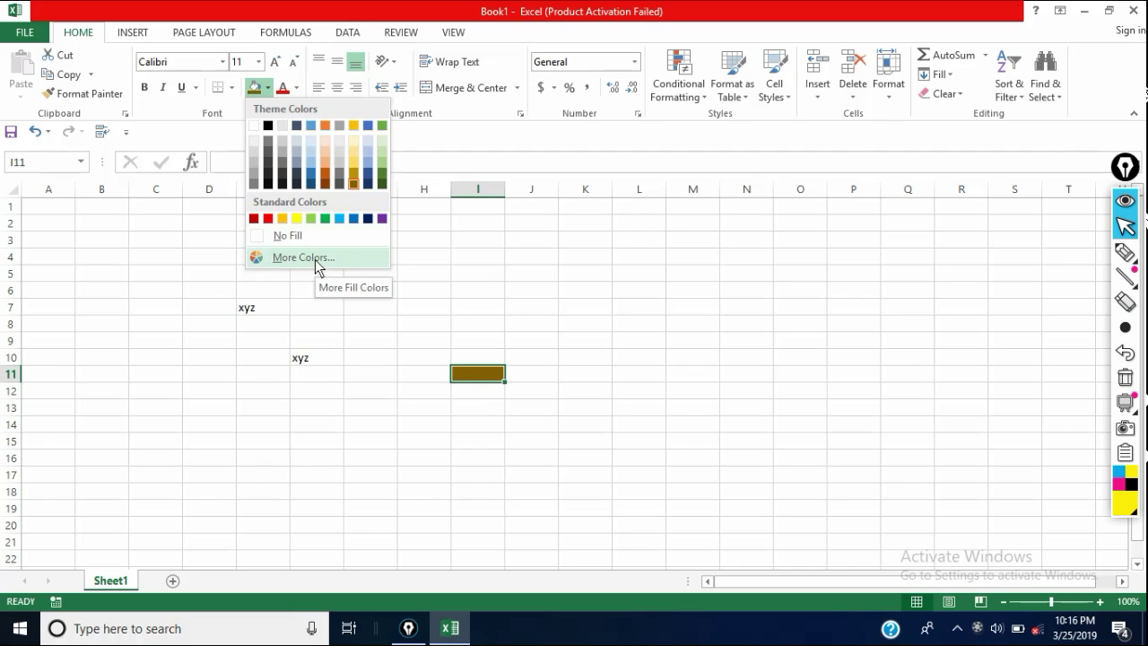
pyautogui.click(174, 266)
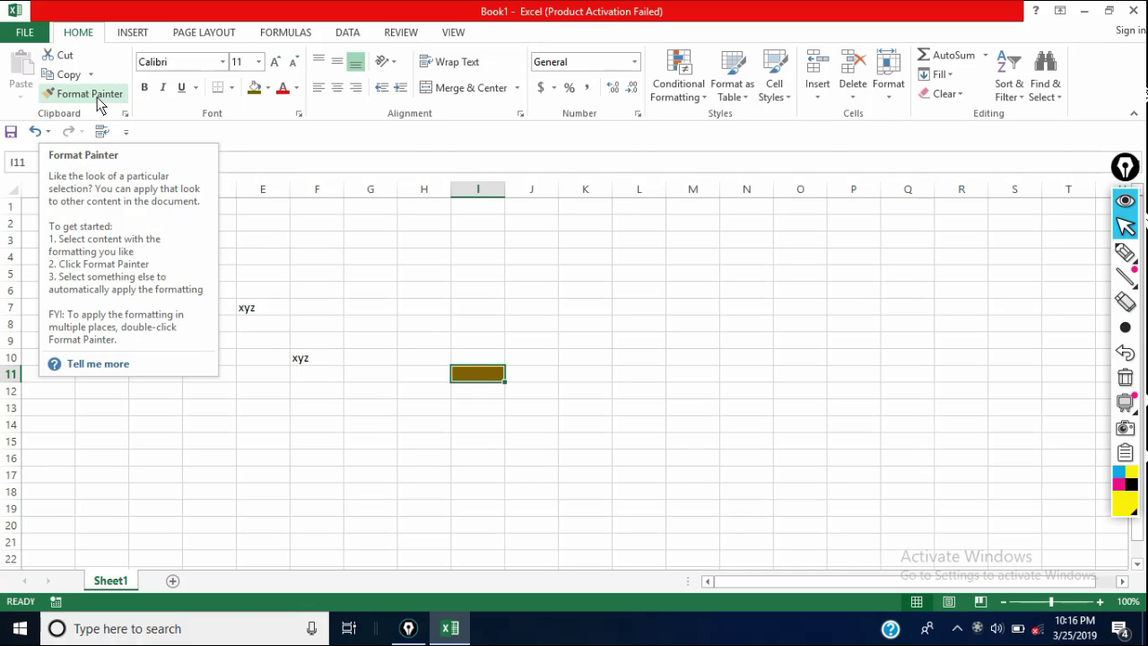
# Fill cell D3 with orange from the theme colors and change its fill to the standard yellow.
pyautogui.click(215, 242)
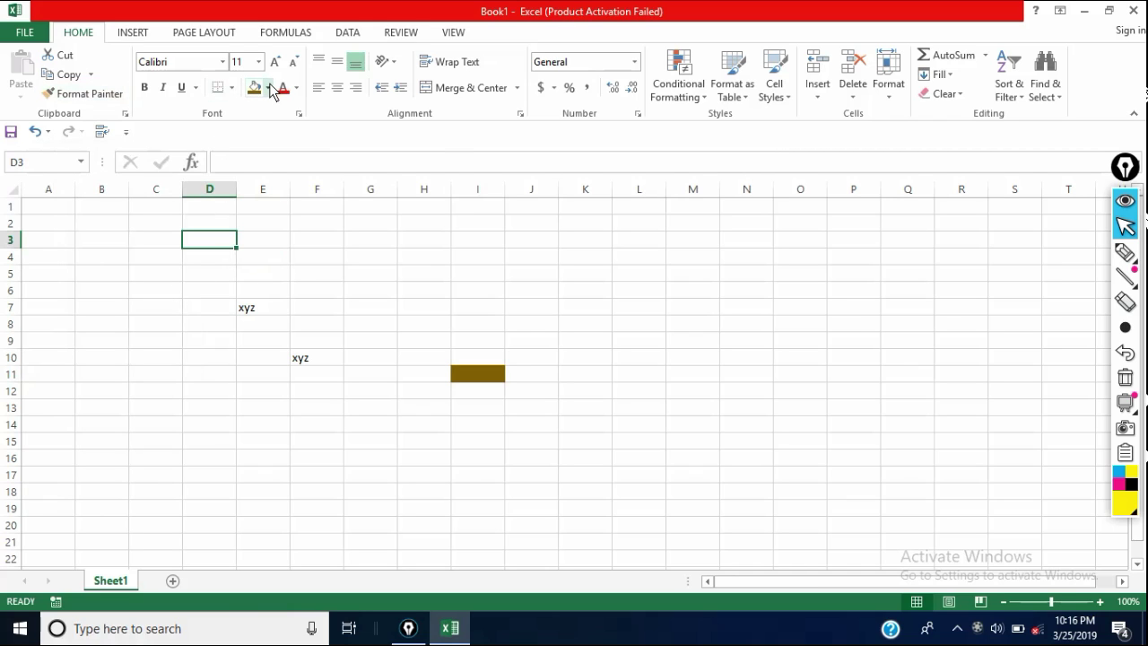
pyautogui.click(268, 90)
pyautogui.click(327, 124)
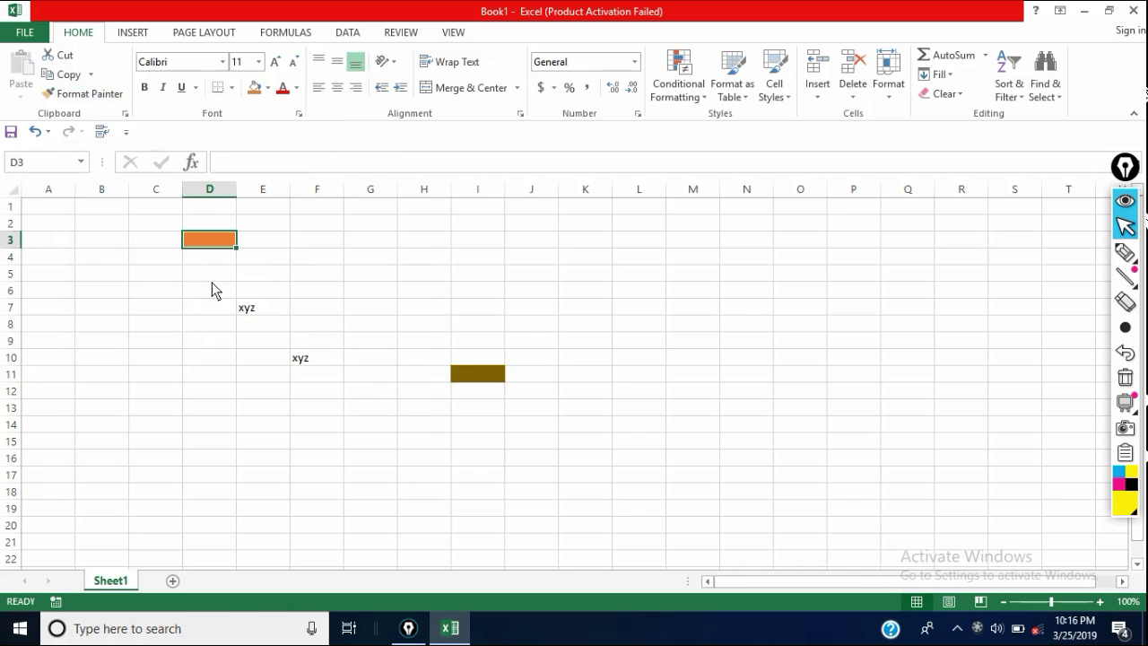
pyautogui.click(267, 90)
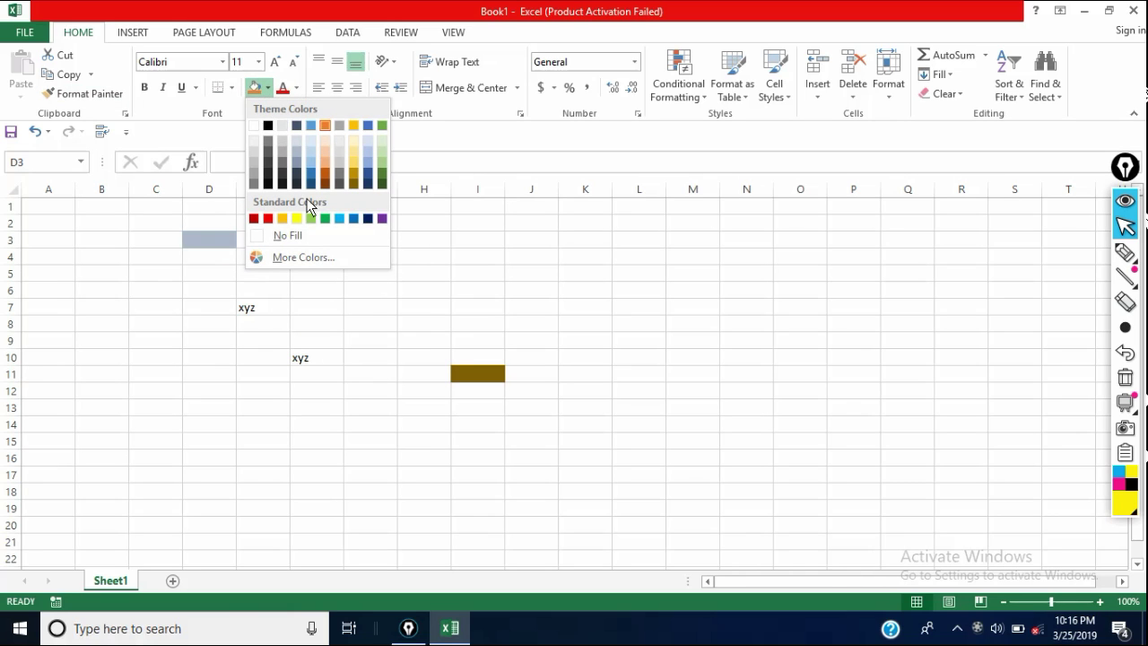
pyautogui.click(292, 218)
pyautogui.click(294, 224)
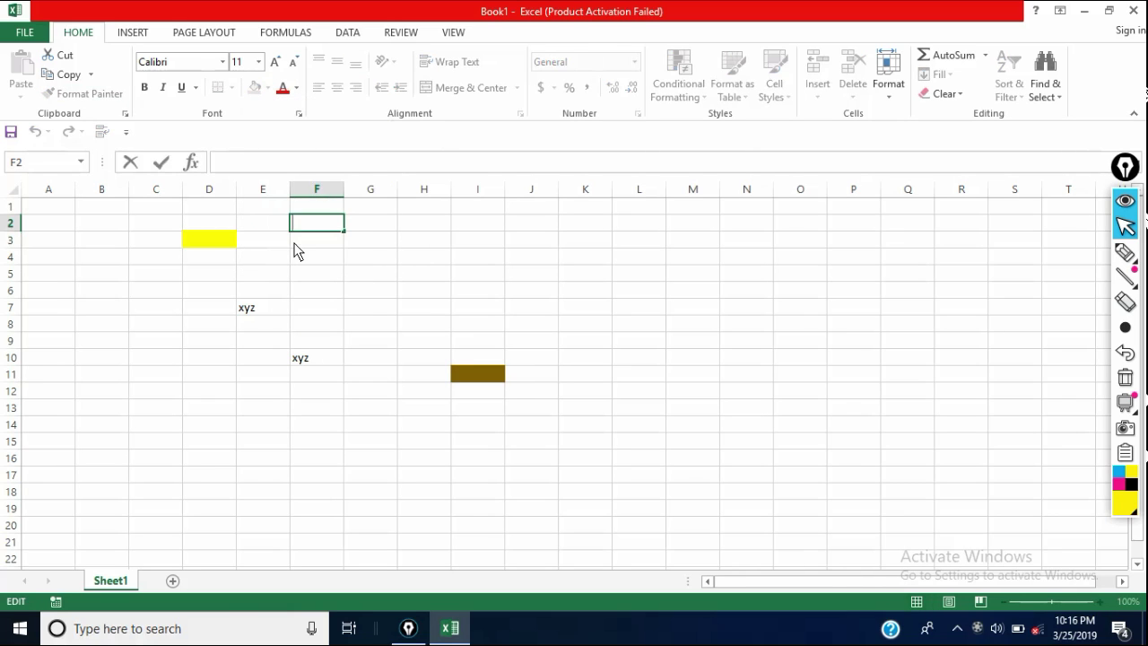
# Fill cells F3 and H3 with the same yellow as cell D3.
pyautogui.click(299, 240)
pyautogui.click(255, 90)
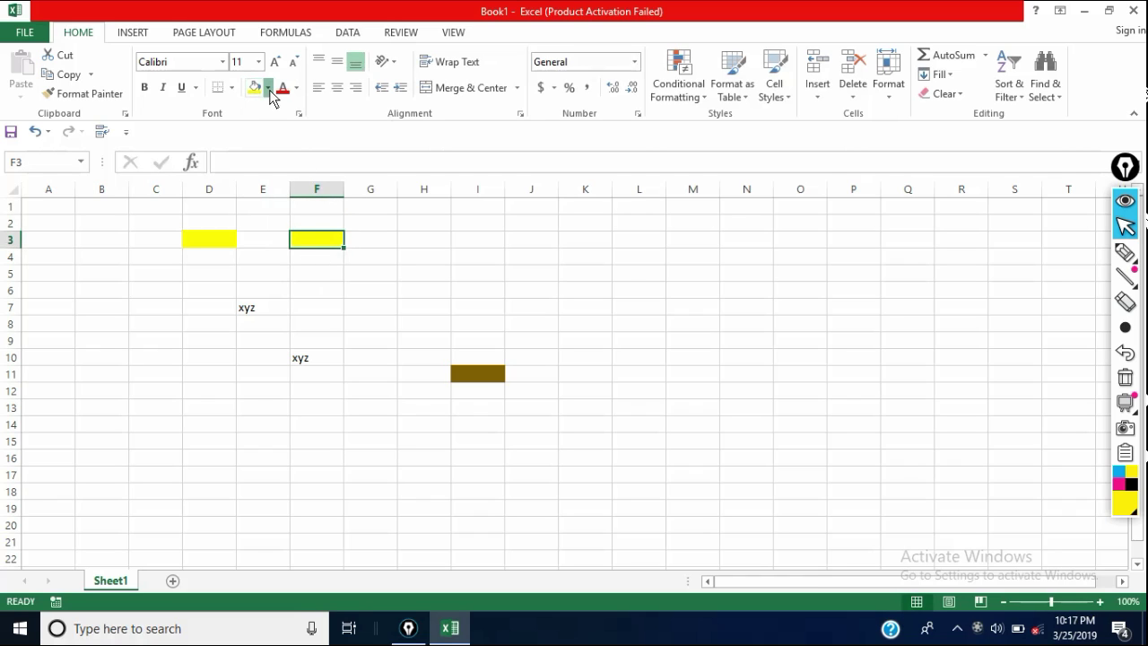
pyautogui.click(305, 189)
pyautogui.click(328, 251)
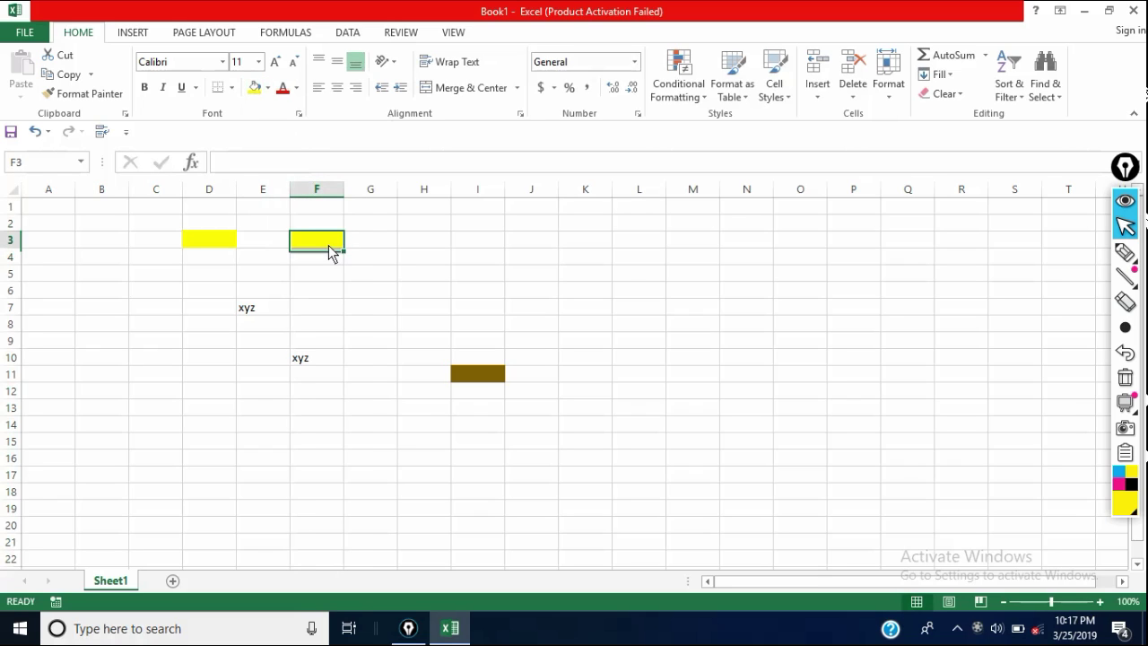
pyautogui.click(267, 88)
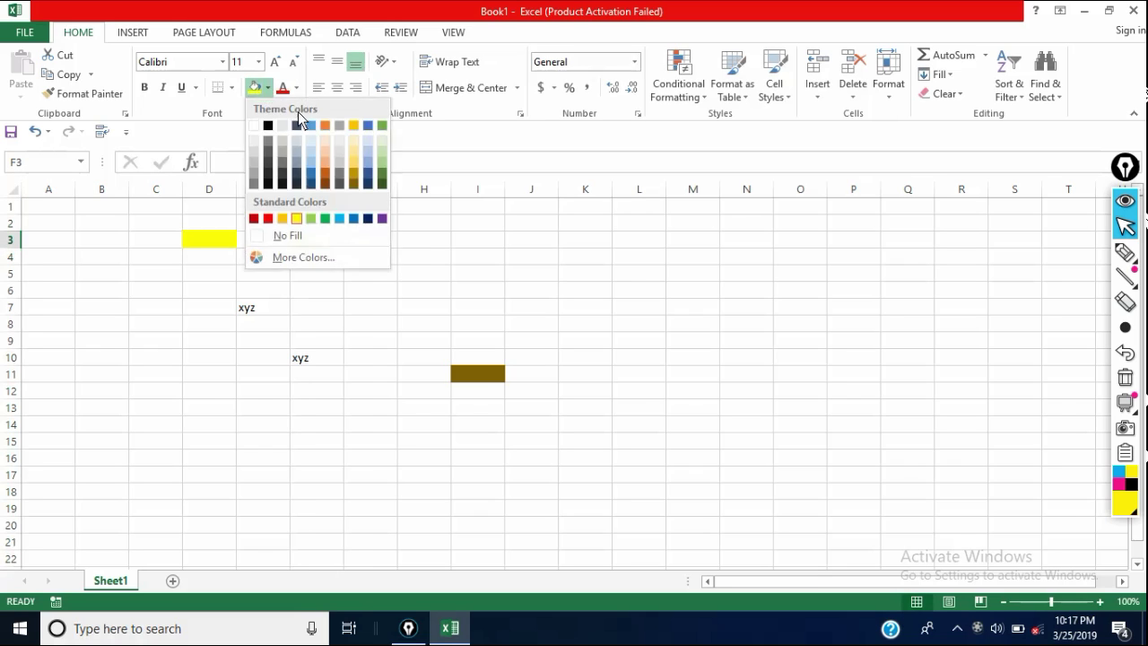
pyautogui.click(440, 245)
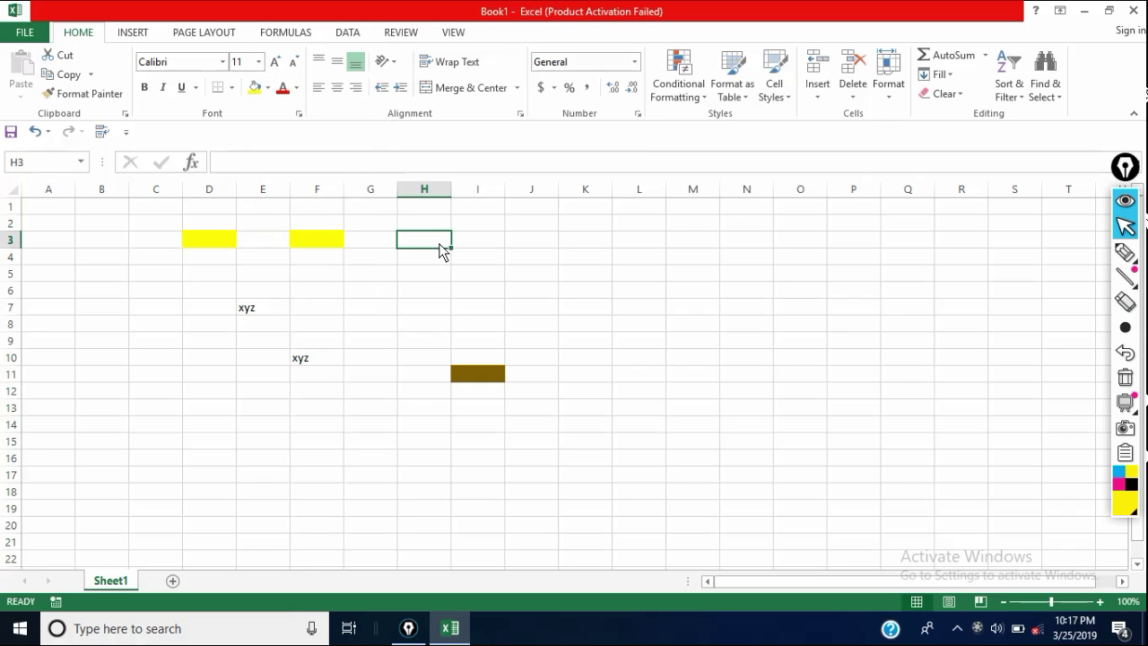
pyautogui.click(255, 88)
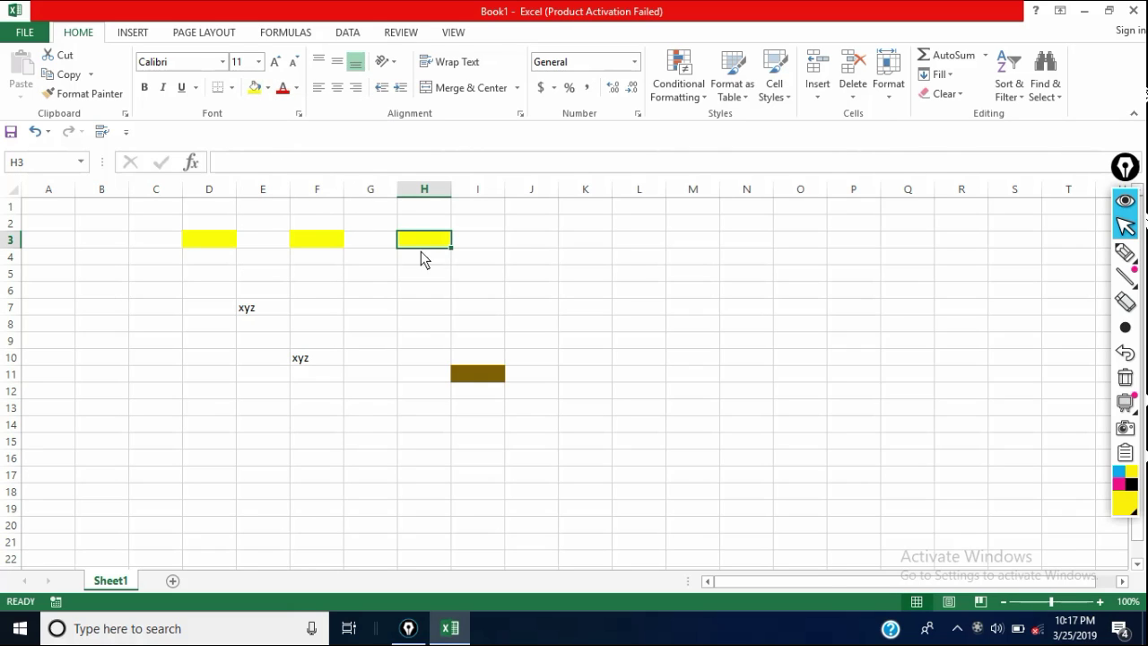
# Copy the yellow formatting of cell D3 to cell E3 with Format Painter.
pyautogui.click(215, 244)
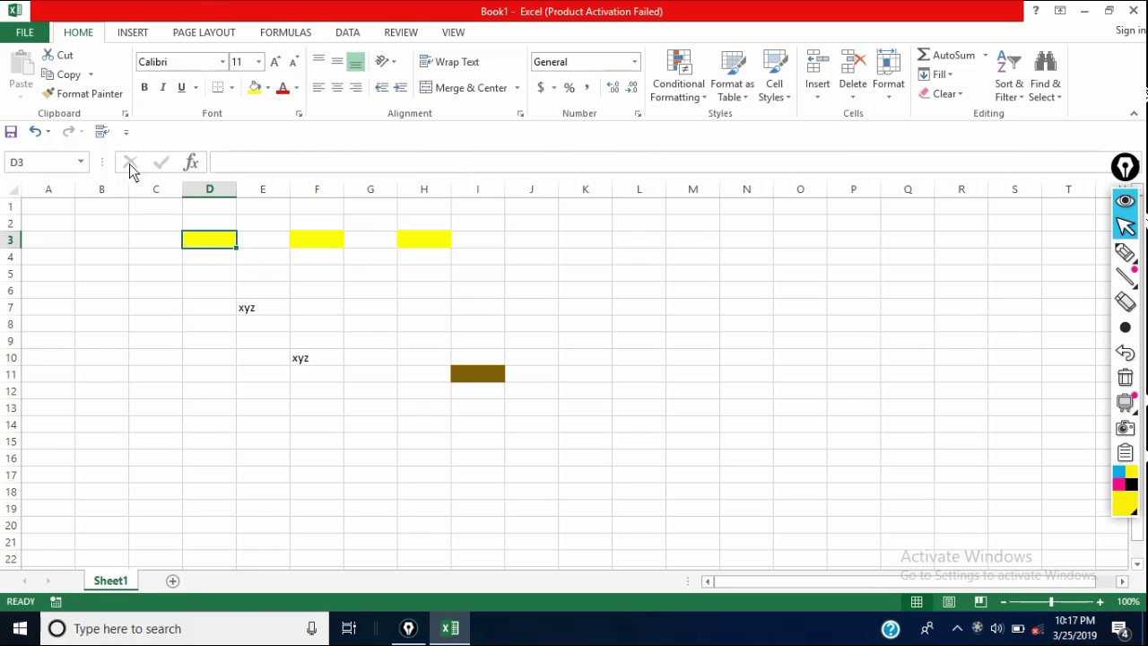
pyautogui.click(85, 93)
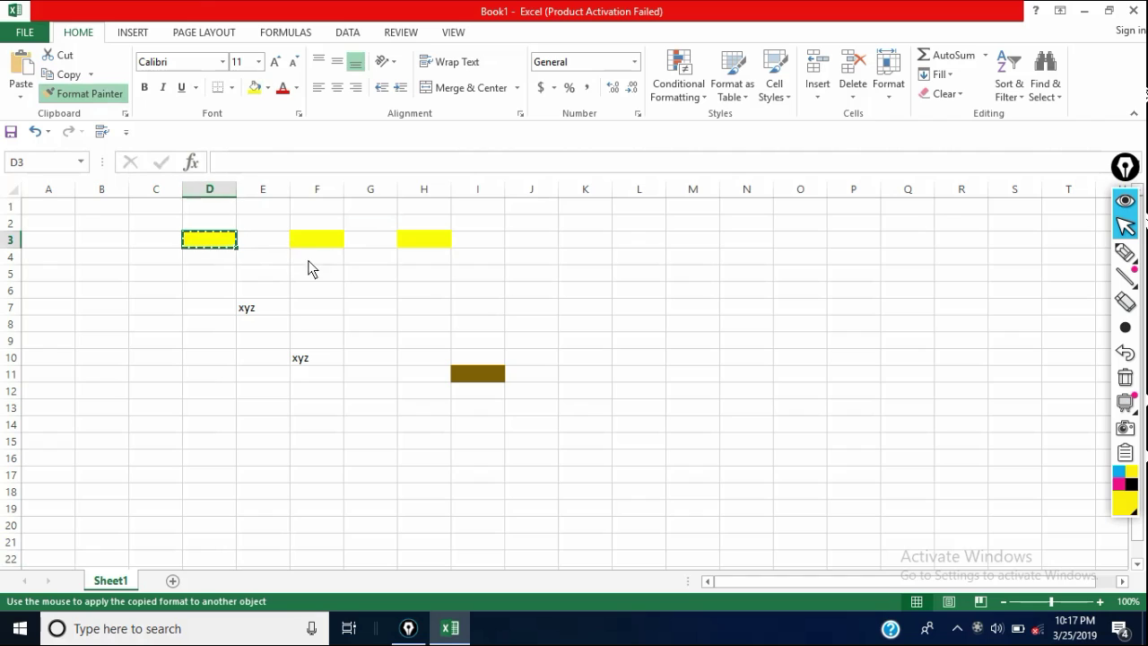
pyautogui.click(259, 242)
# Try using Format Painter between cells G3 and F3 with the unfilled cell G3 as the source.
pyautogui.click(386, 250)
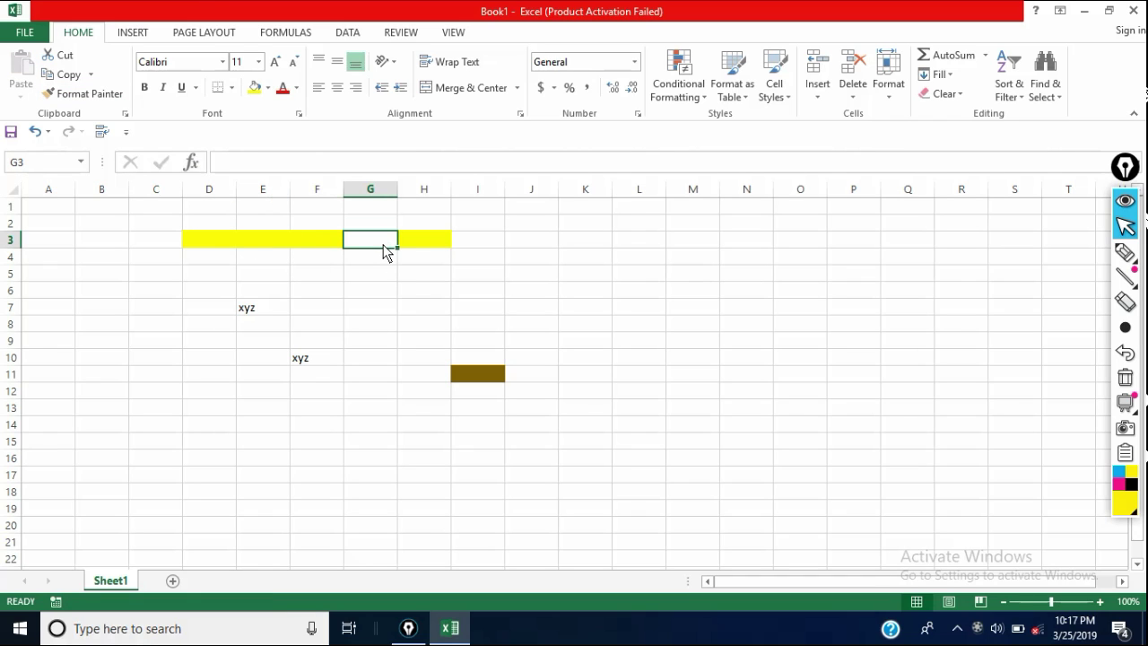
pyautogui.click(90, 94)
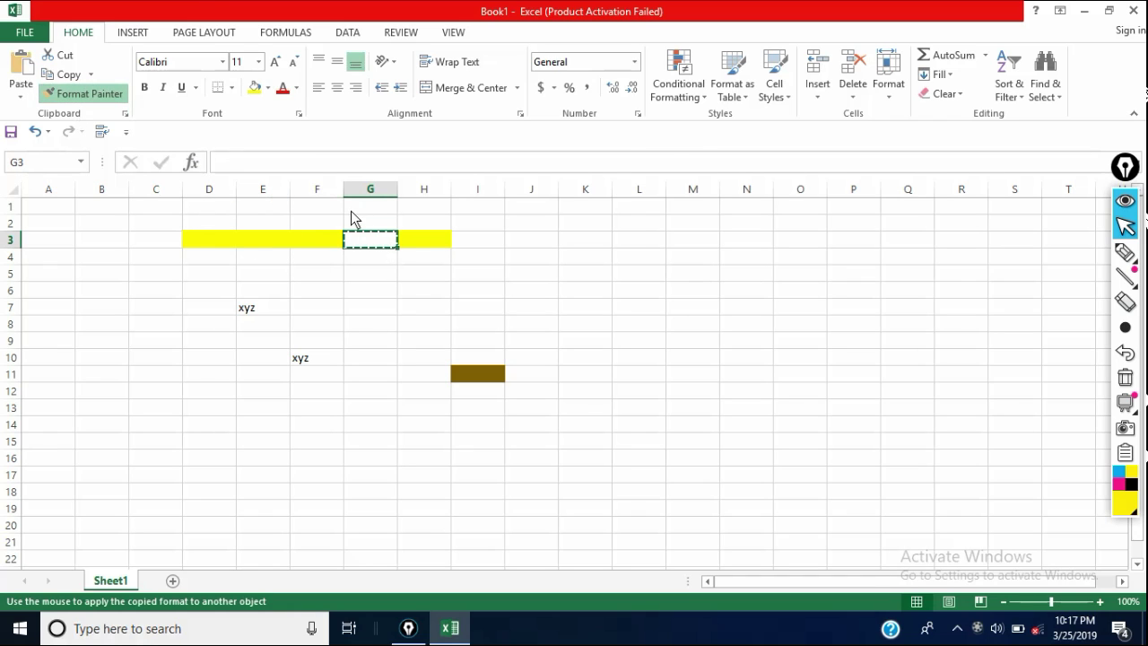
pyautogui.click(384, 251)
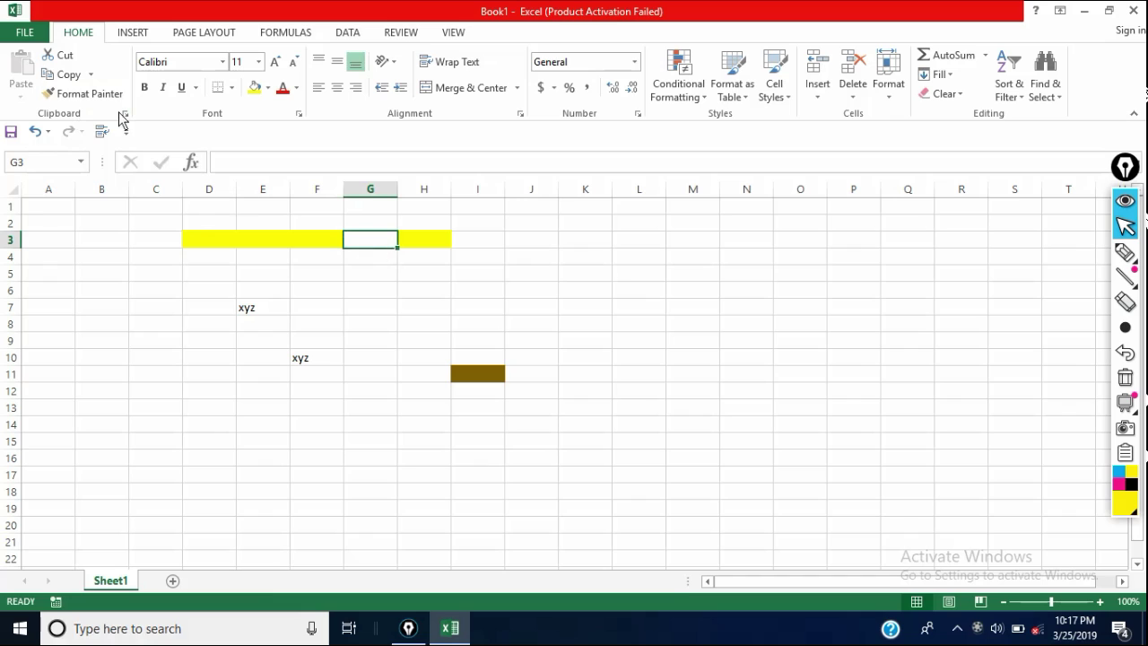
pyautogui.click(89, 93)
pyautogui.click(321, 244)
pyautogui.click(95, 99)
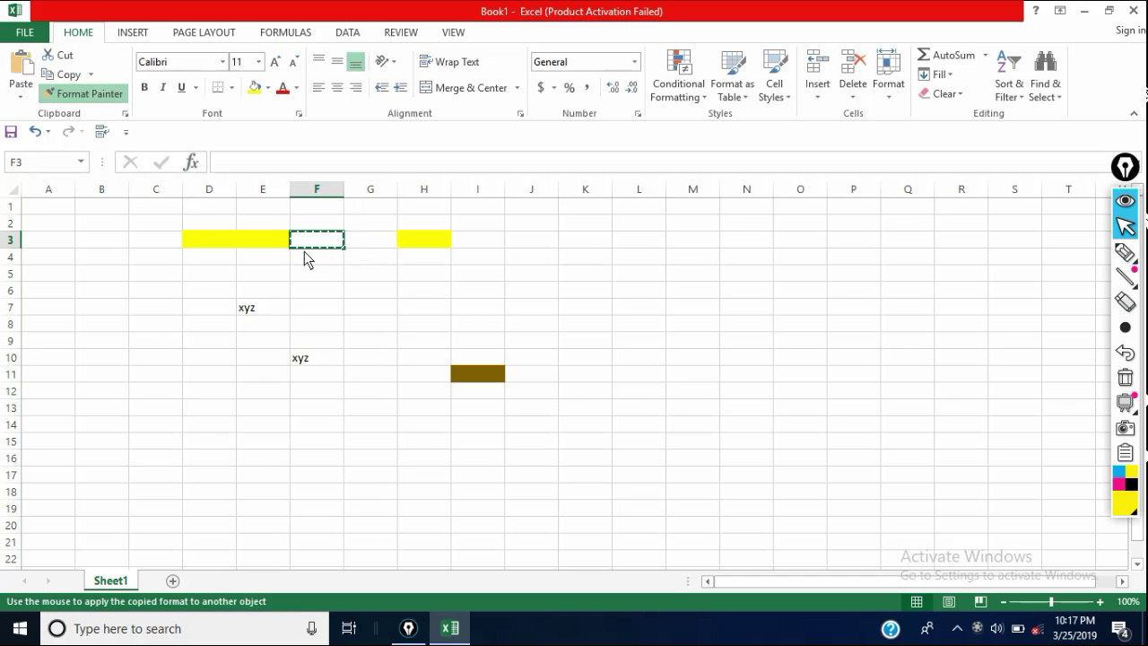
pyautogui.click(388, 247)
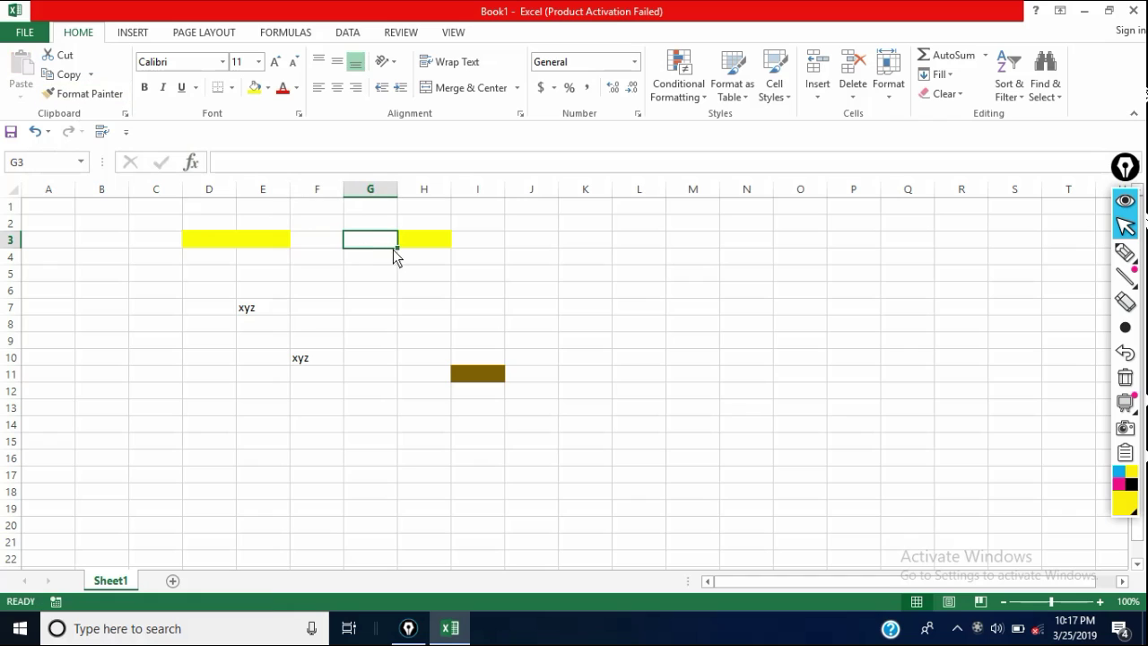
# Copy the yellow formatting of cell D3 to F3, and from F3 to G3, with Format Painter.
pyautogui.click(229, 242)
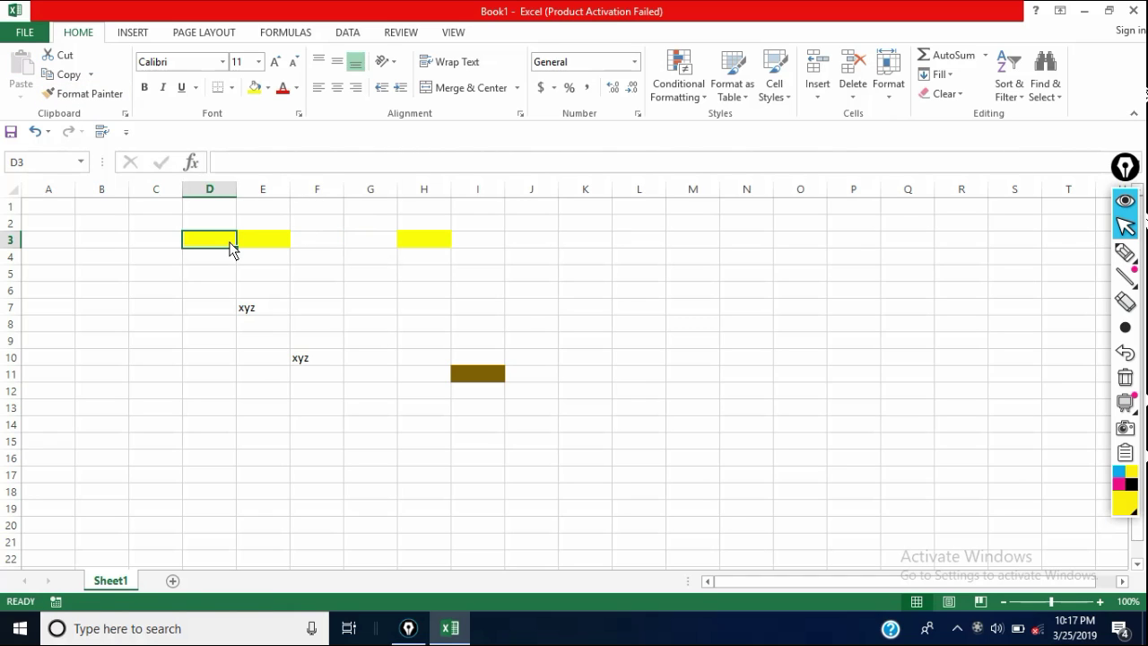
pyautogui.click(95, 97)
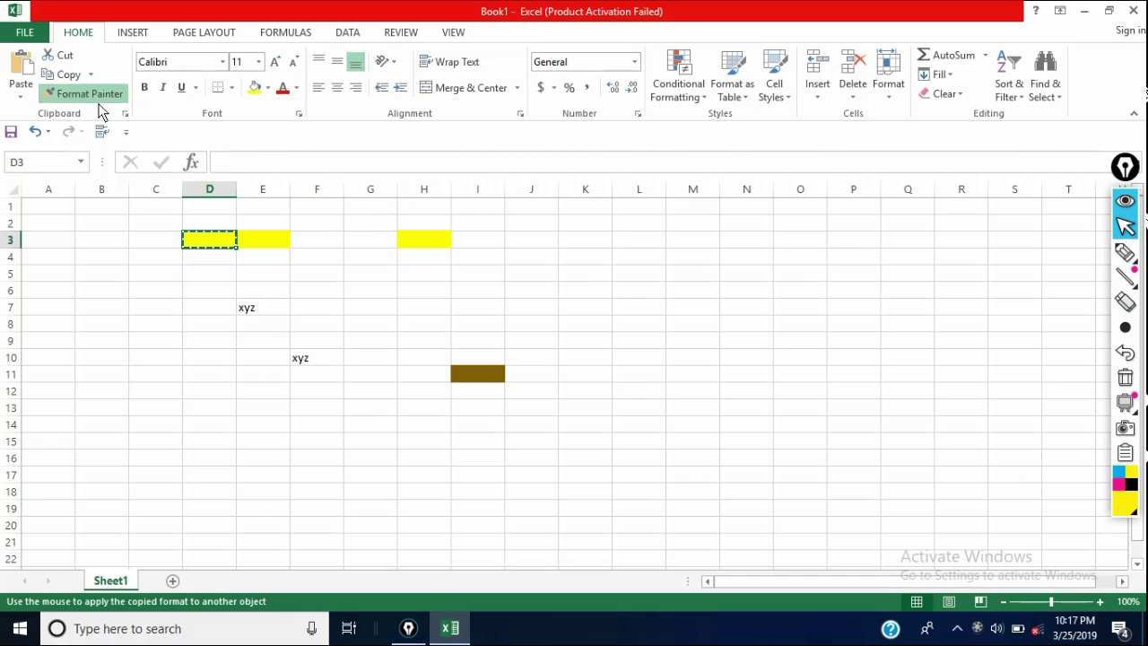
pyautogui.press('Escape')
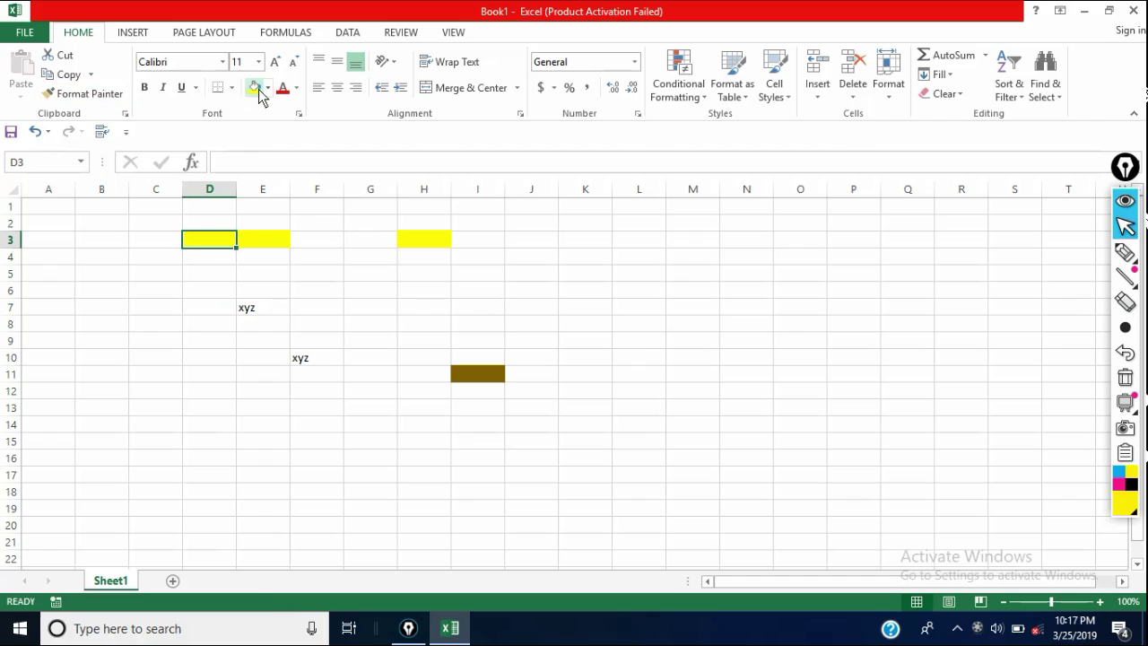
pyautogui.click(96, 95)
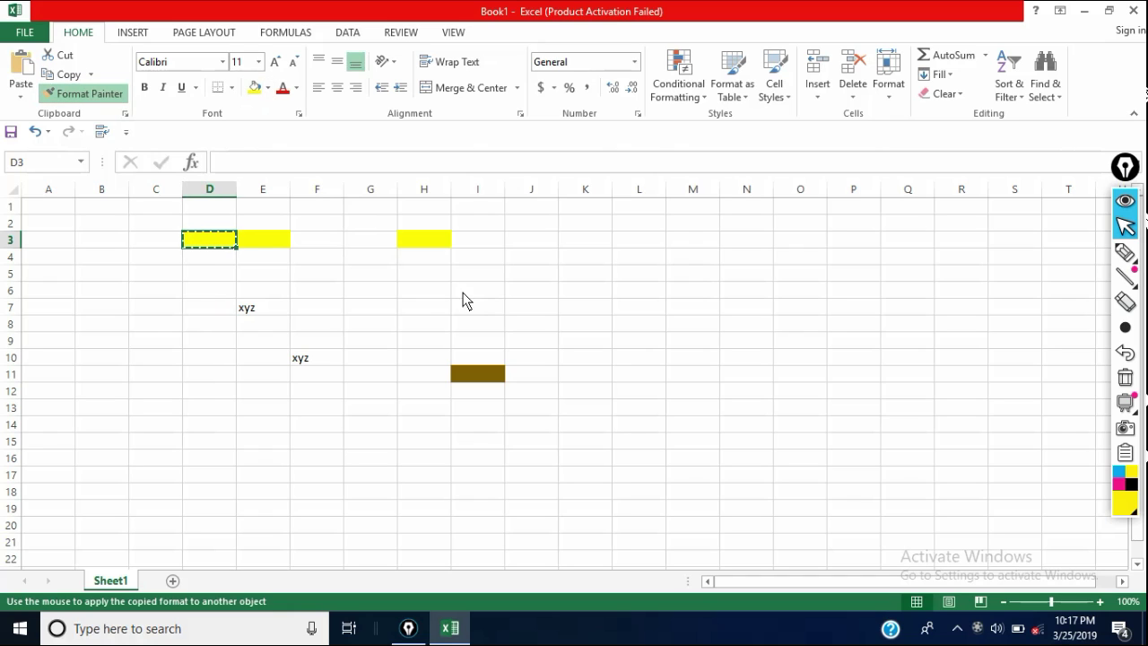
pyautogui.click(328, 246)
pyautogui.click(89, 94)
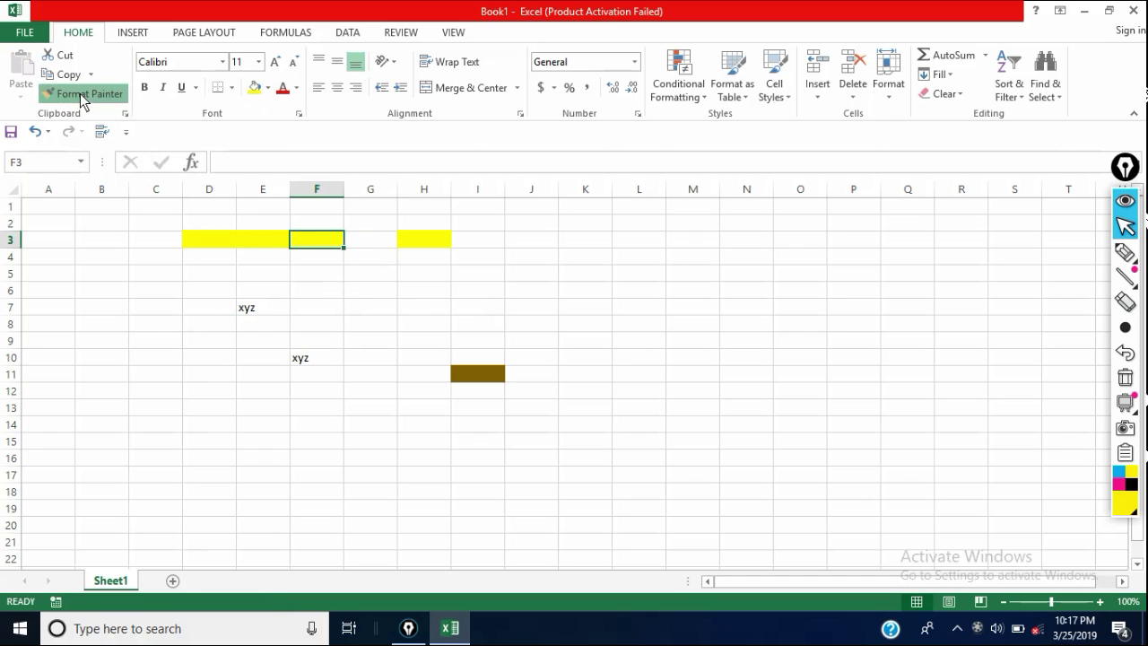
pyautogui.click(375, 239)
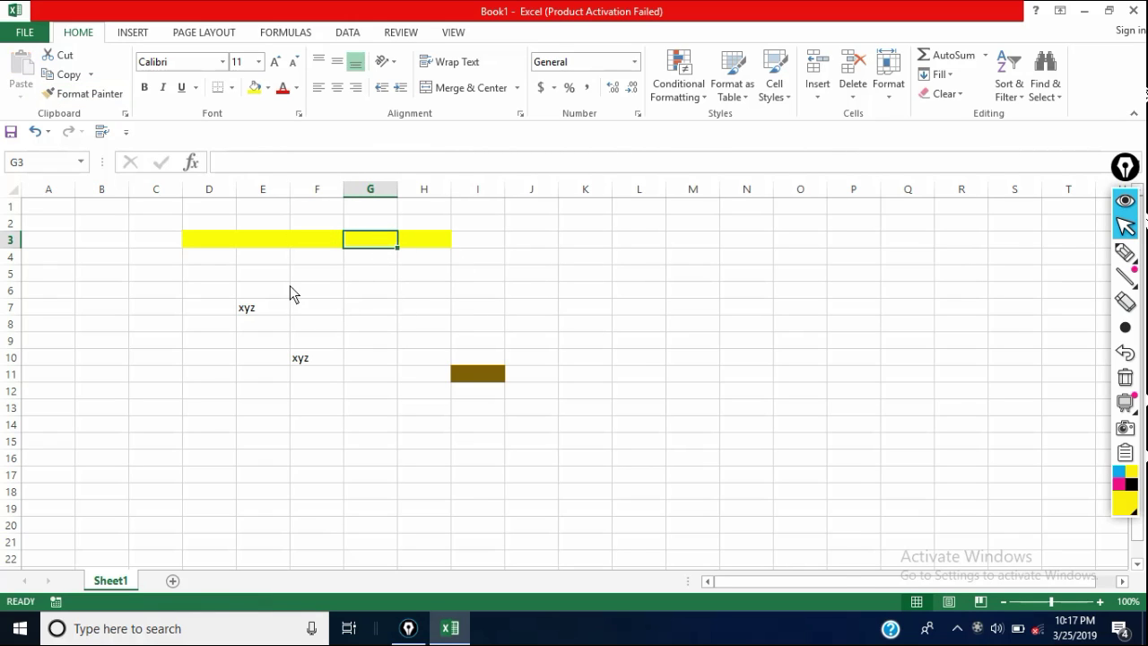
# Copy the yellow formatting of cell E3 to cell E6 with Format Painter.
pyautogui.click(274, 241)
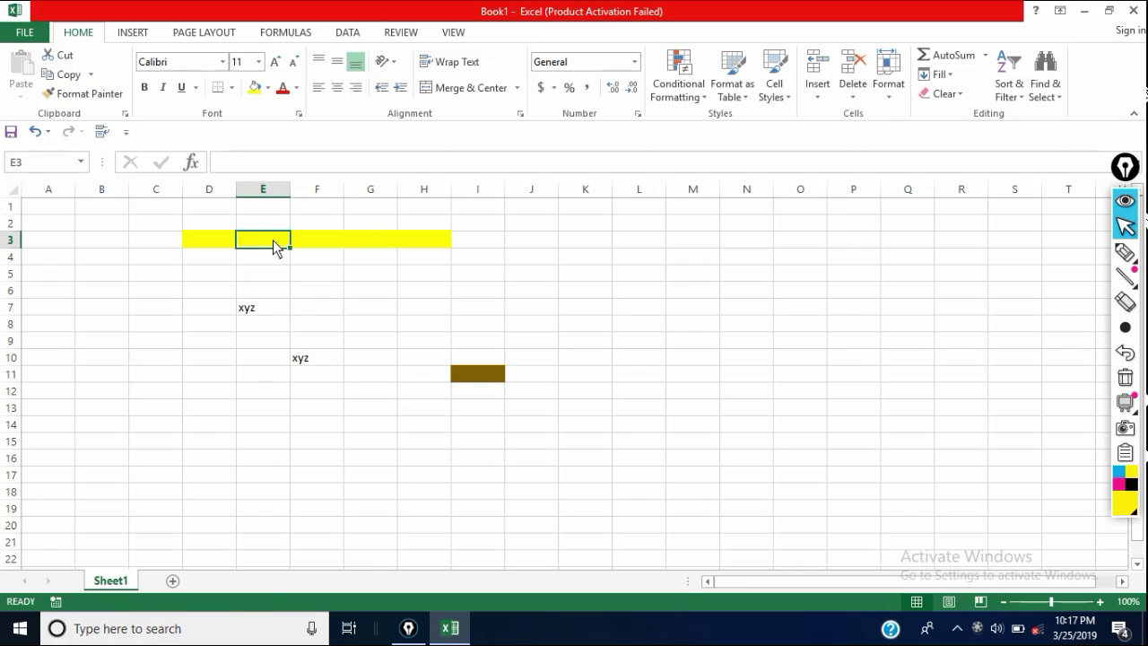
pyautogui.click(89, 93)
pyautogui.click(261, 293)
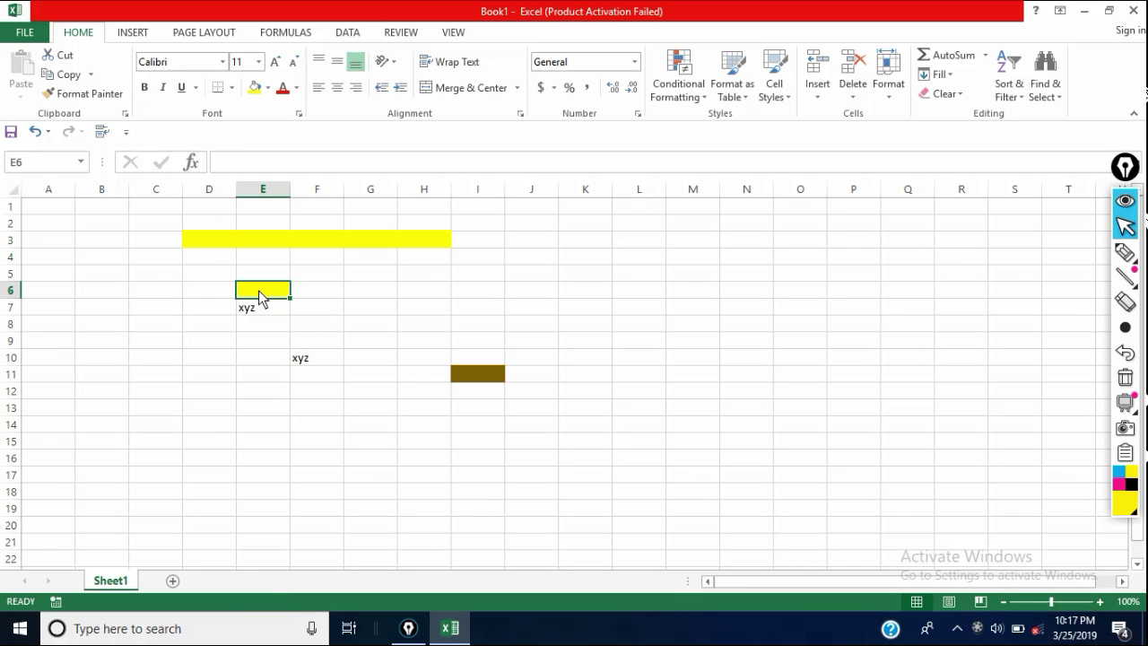
pyautogui.click(267, 273)
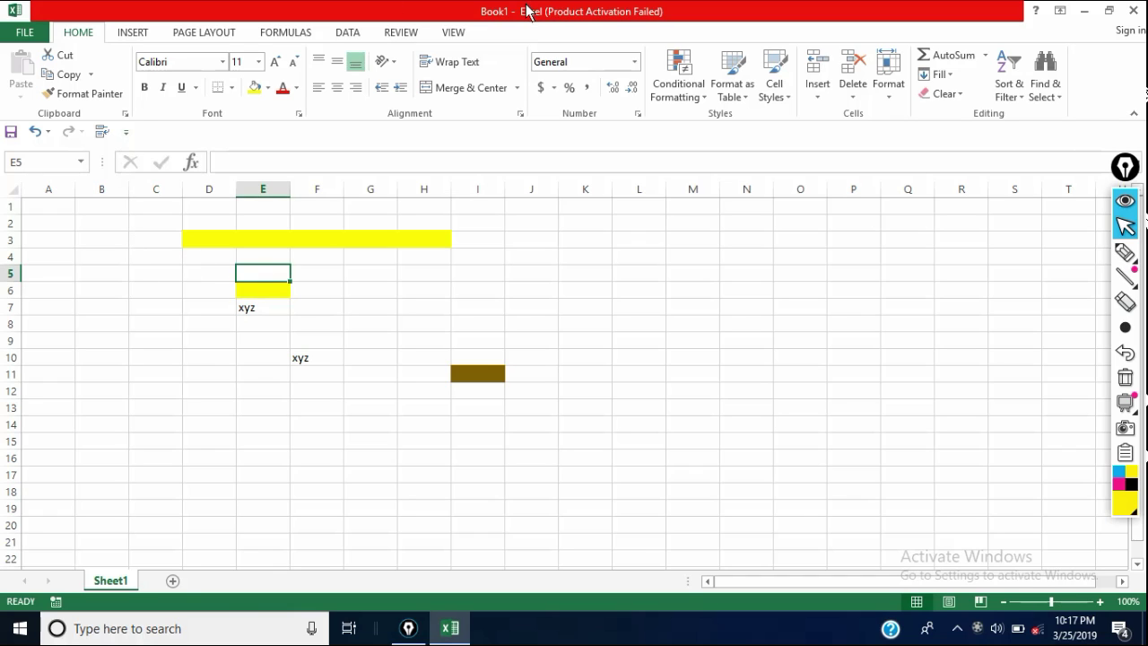
# Examine the available font names and font sizes for cell text.
pyautogui.click(222, 63)
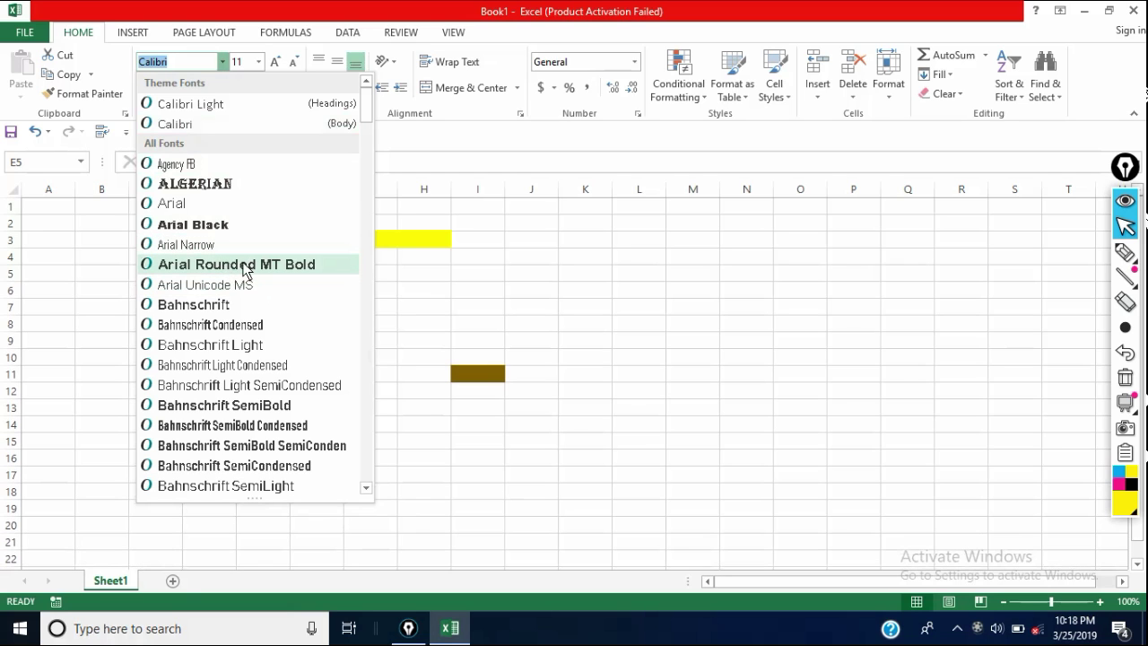
pyautogui.scroll(-1, 257, 247)
pyautogui.scroll(-1, 257, 248)
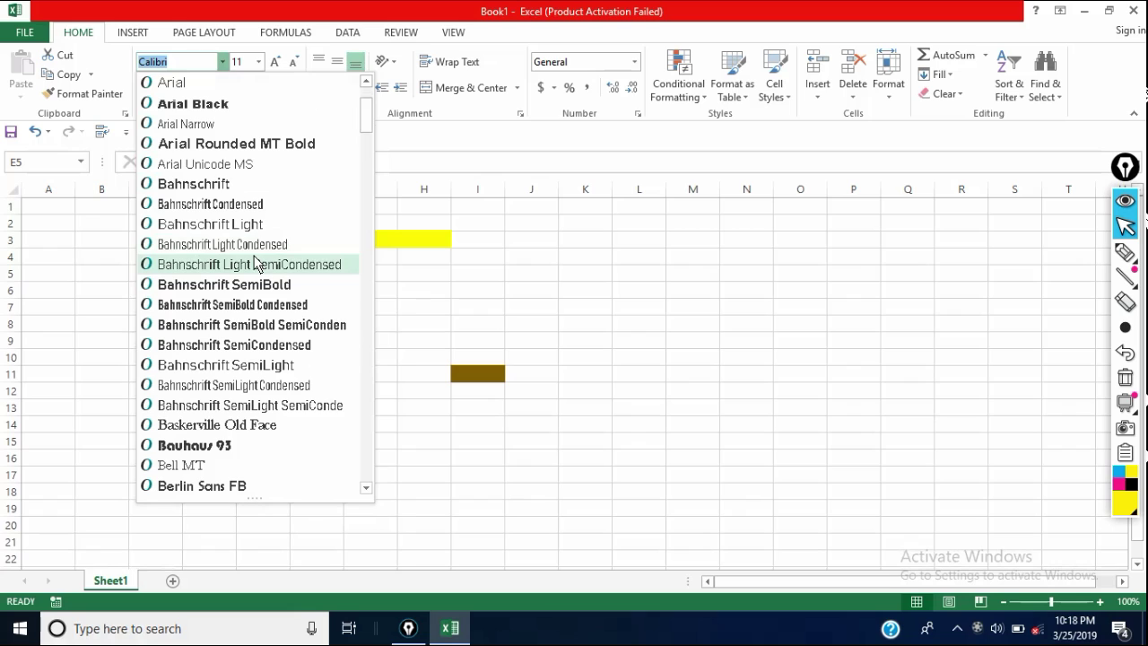
pyautogui.scroll(-1, 255, 262)
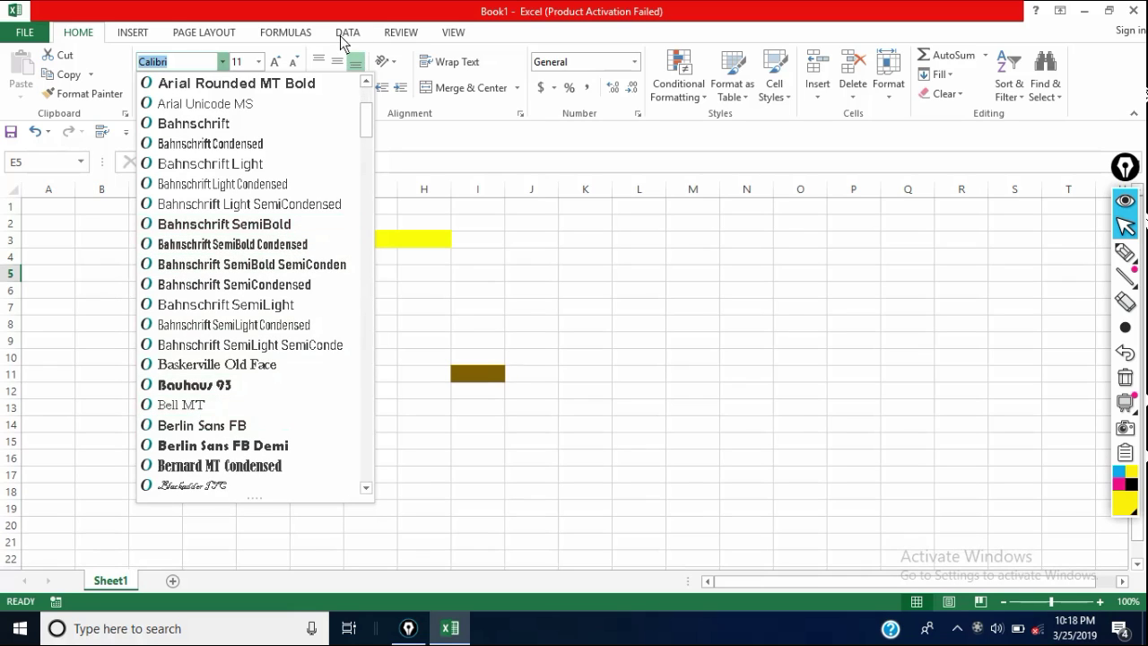
pyautogui.click(579, 289)
pyautogui.click(583, 289)
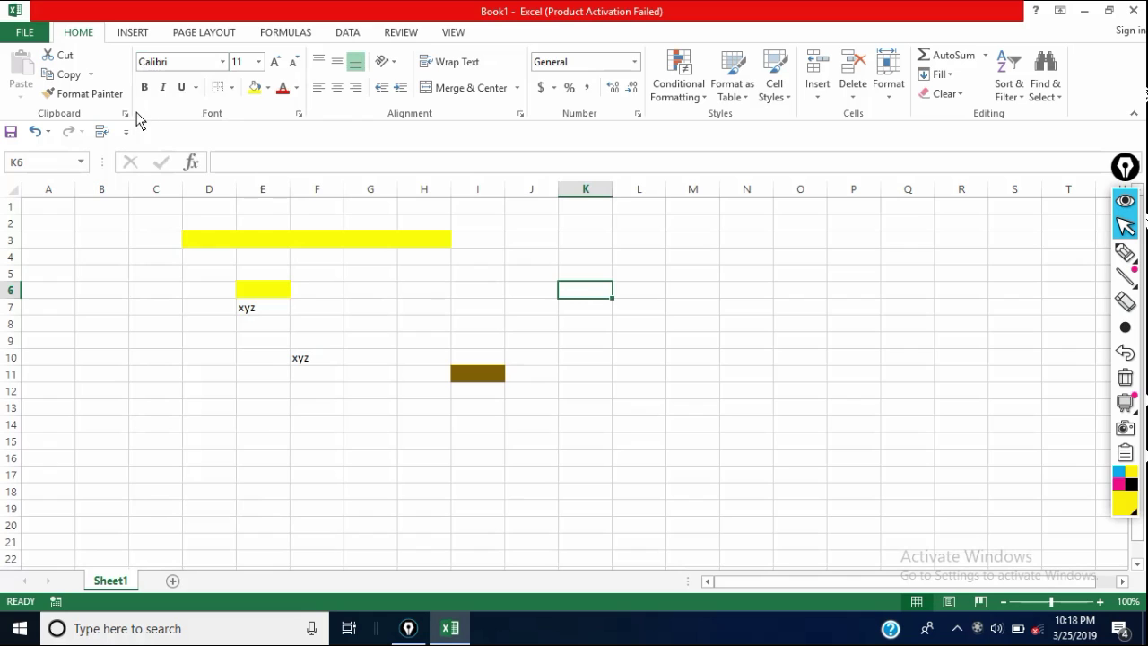
pyautogui.click(223, 63)
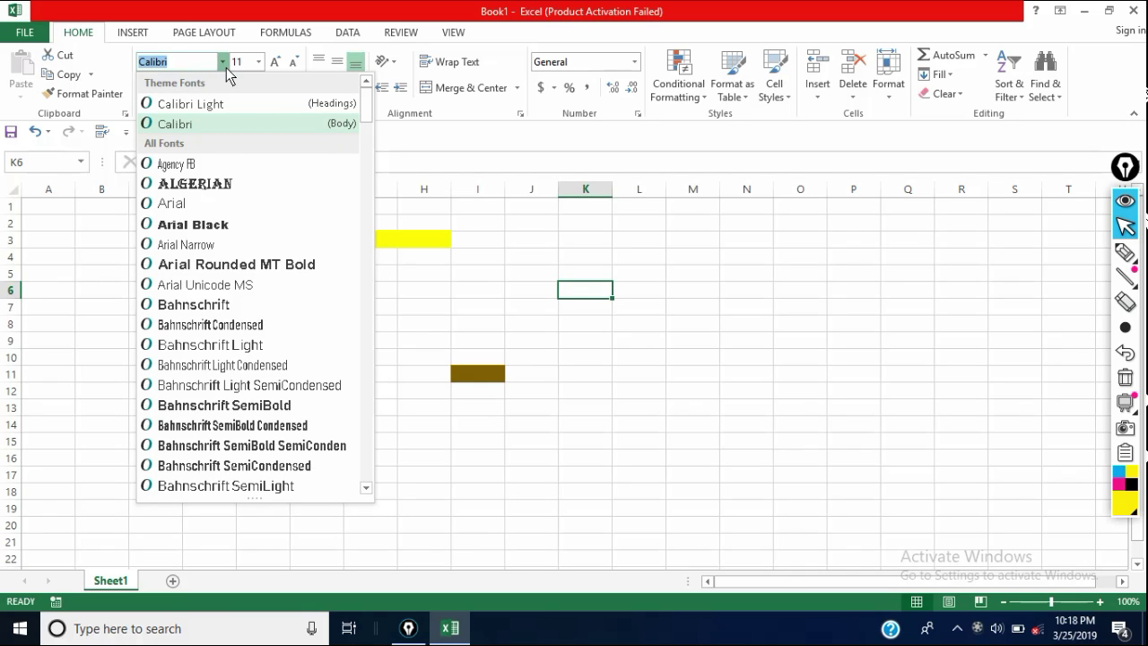
pyautogui.click(258, 62)
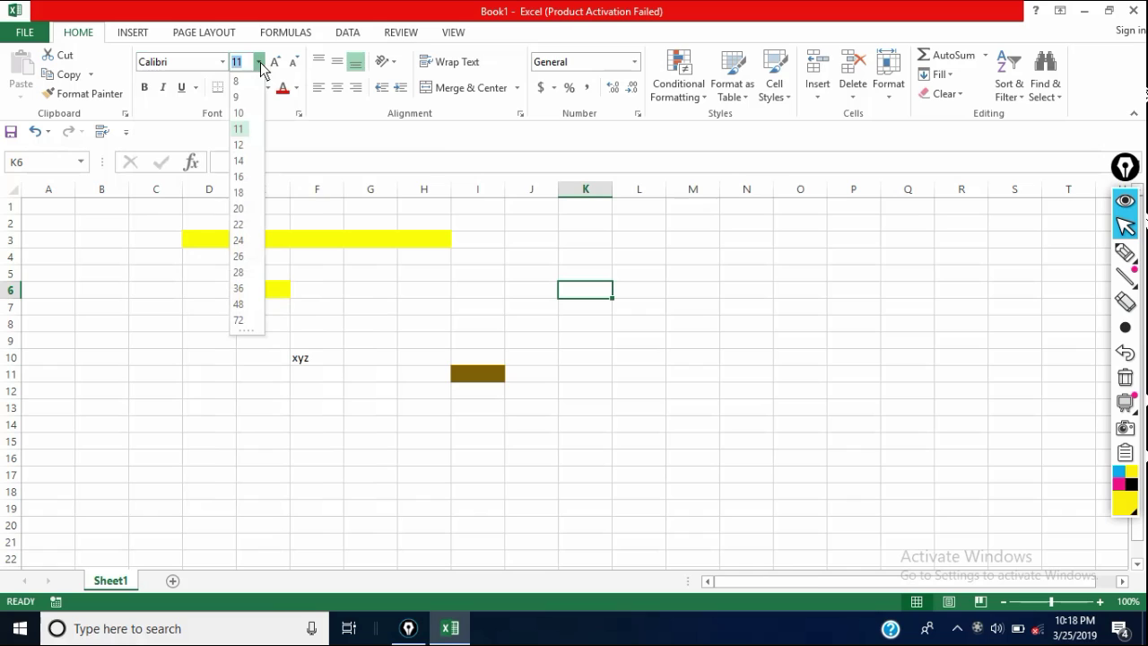
# Enter the text MKCC in cell C5.
pyautogui.click(151, 270)
pyautogui.click(163, 277)
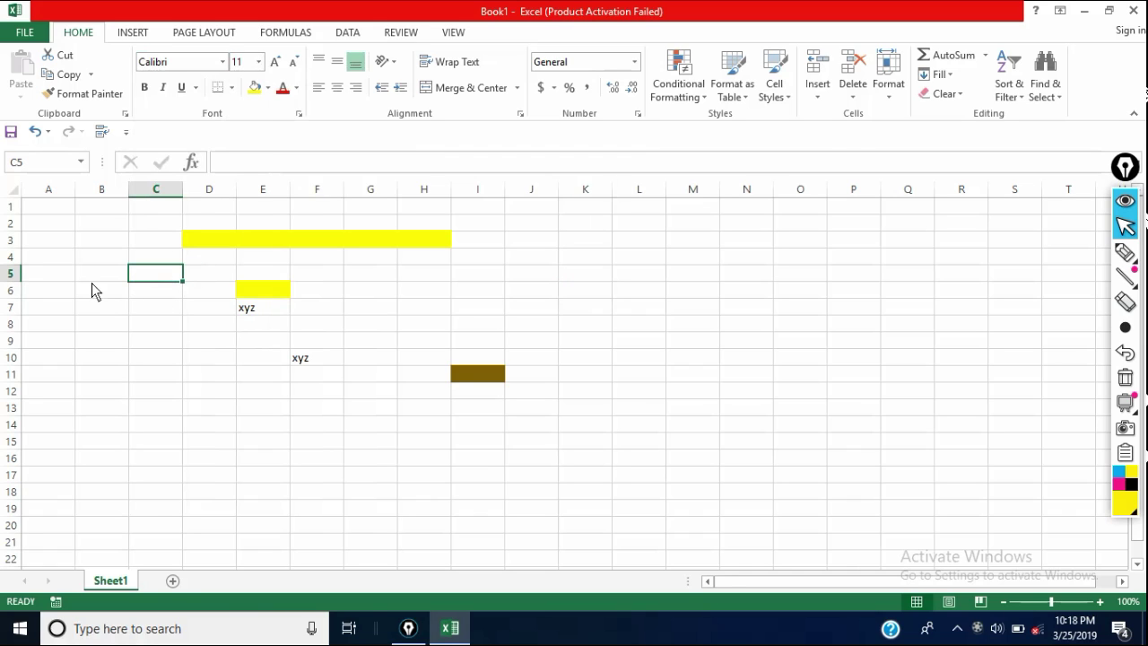
pyautogui.write('MKCC')
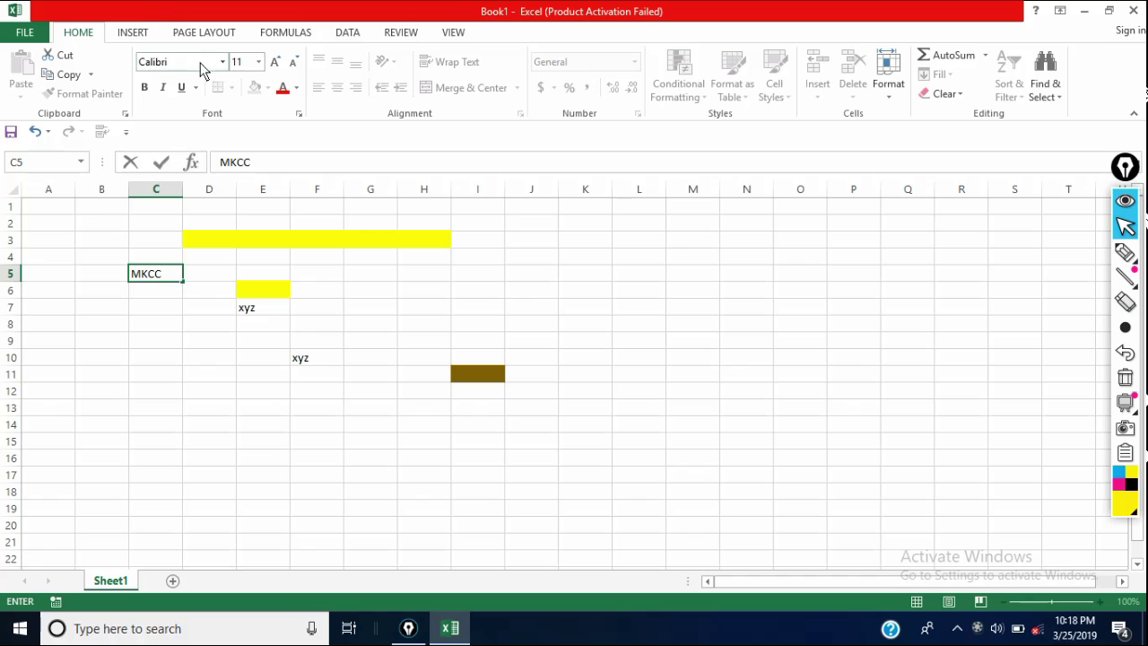
# Set the font size of the MKCC text in cell C5 to 28.
pyautogui.click(258, 61)
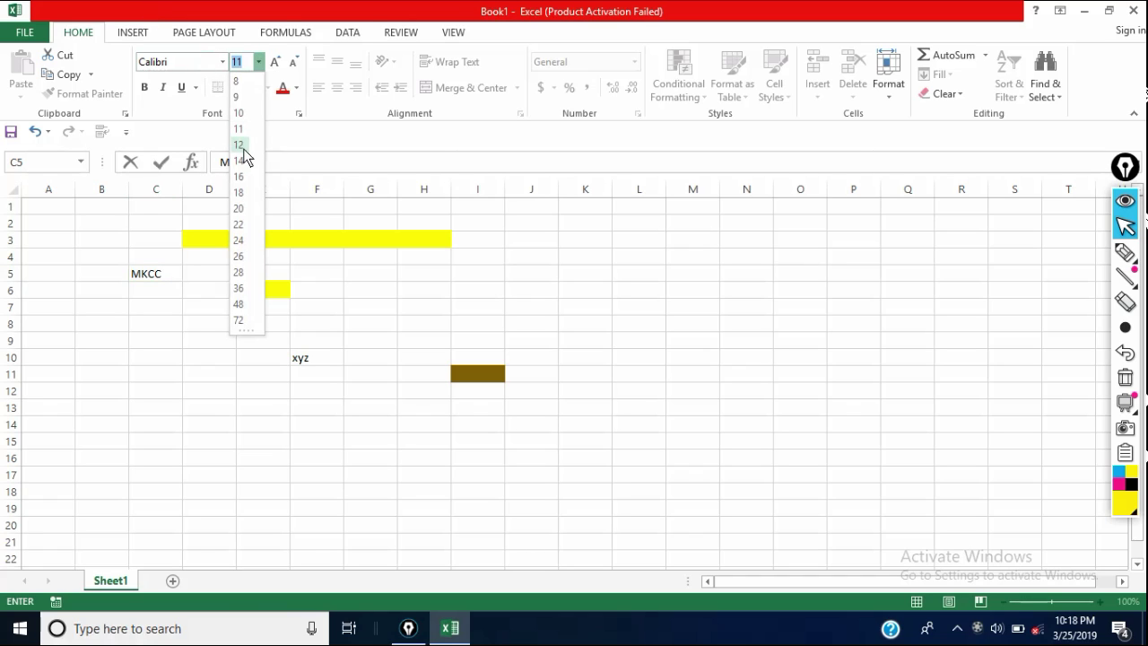
pyautogui.click(240, 261)
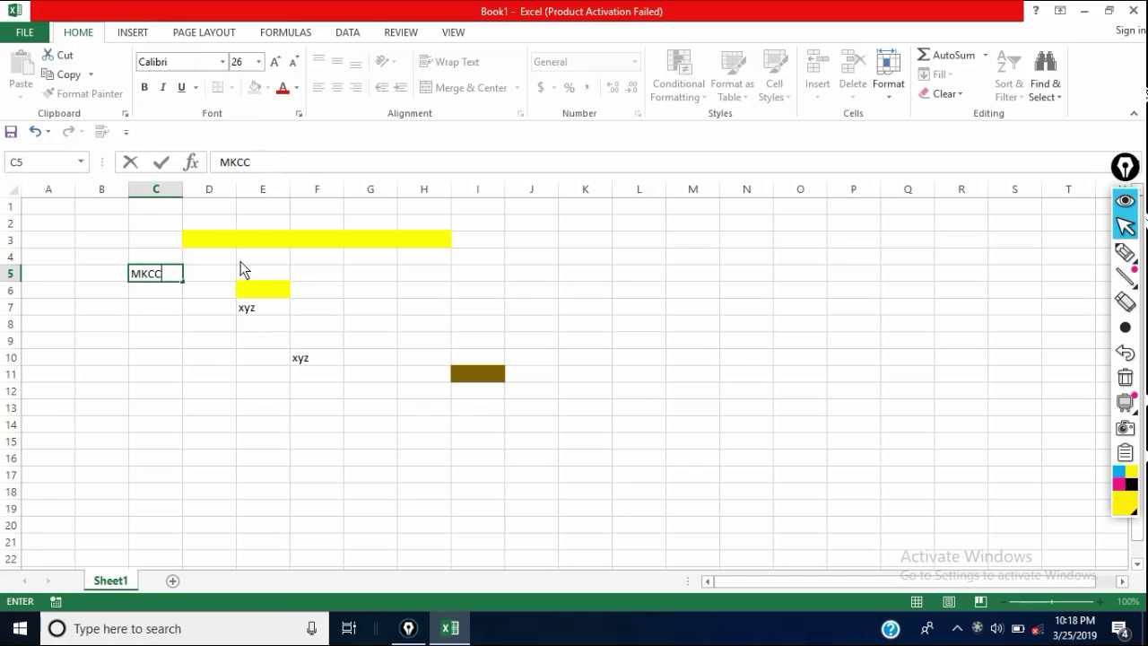
pyautogui.moveTo(160, 273); pyautogui.dragTo(67, 266)
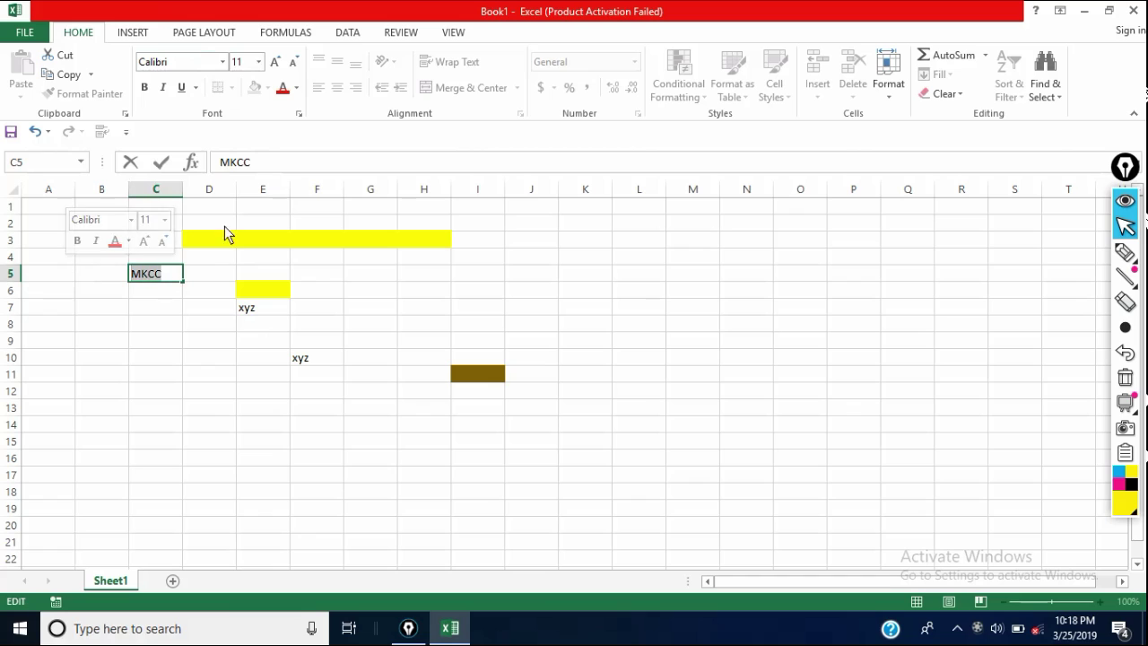
pyautogui.click(258, 61)
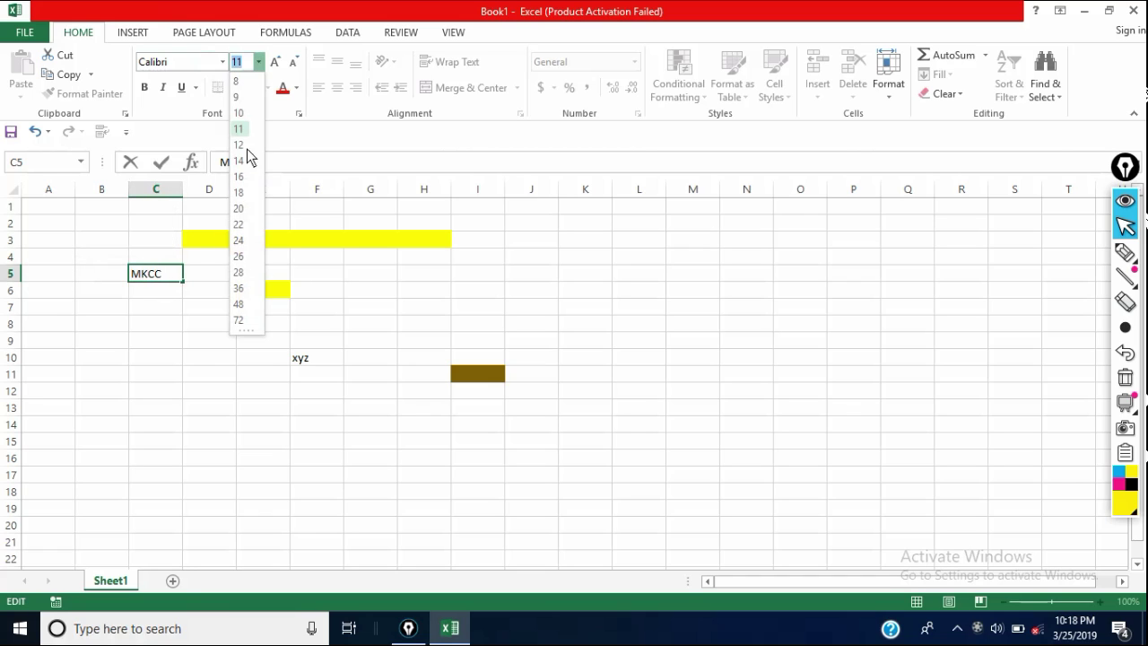
pyautogui.click(243, 272)
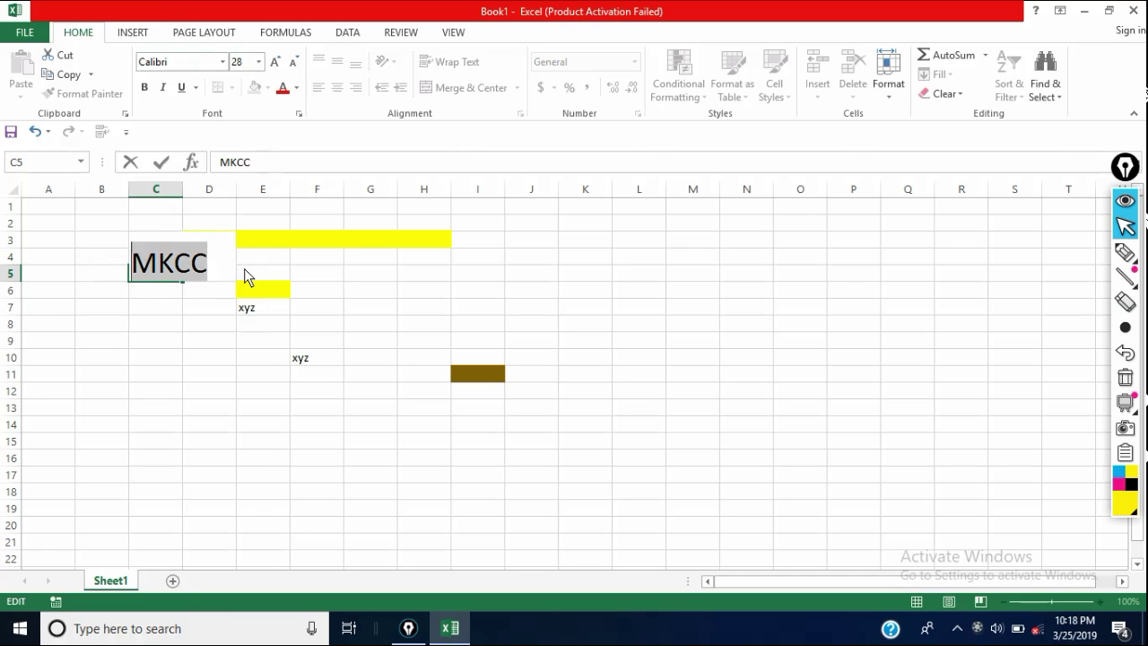
pyautogui.click(179, 303)
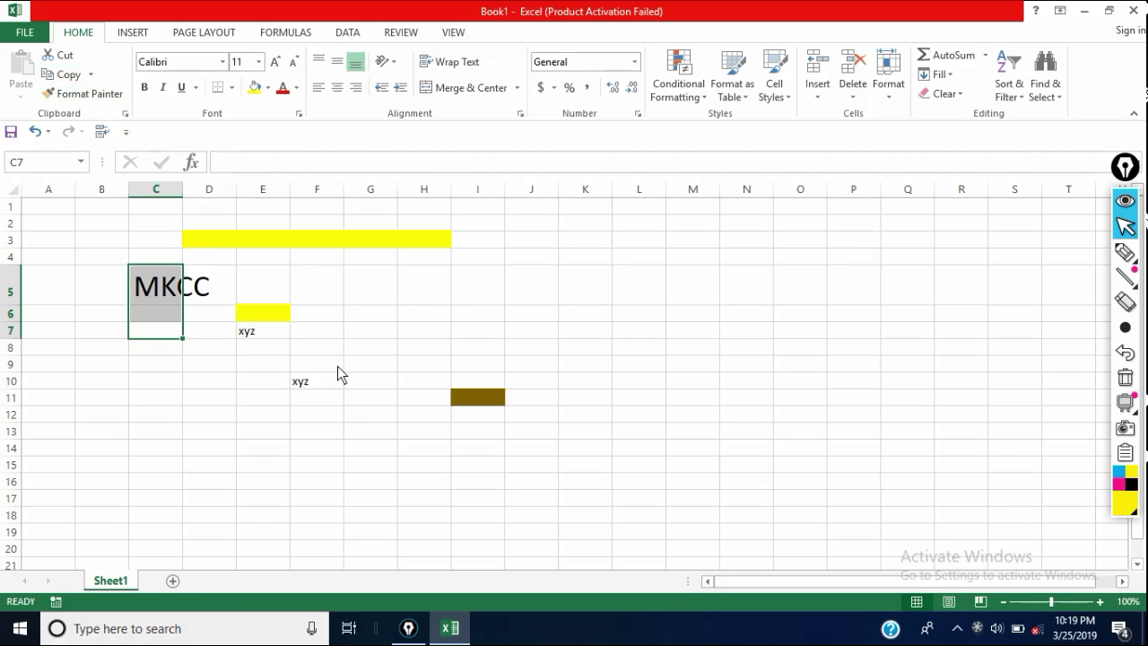
# Apply bold and italic to the MKCC heading across cells C5:D5.
pyautogui.click(209, 297)
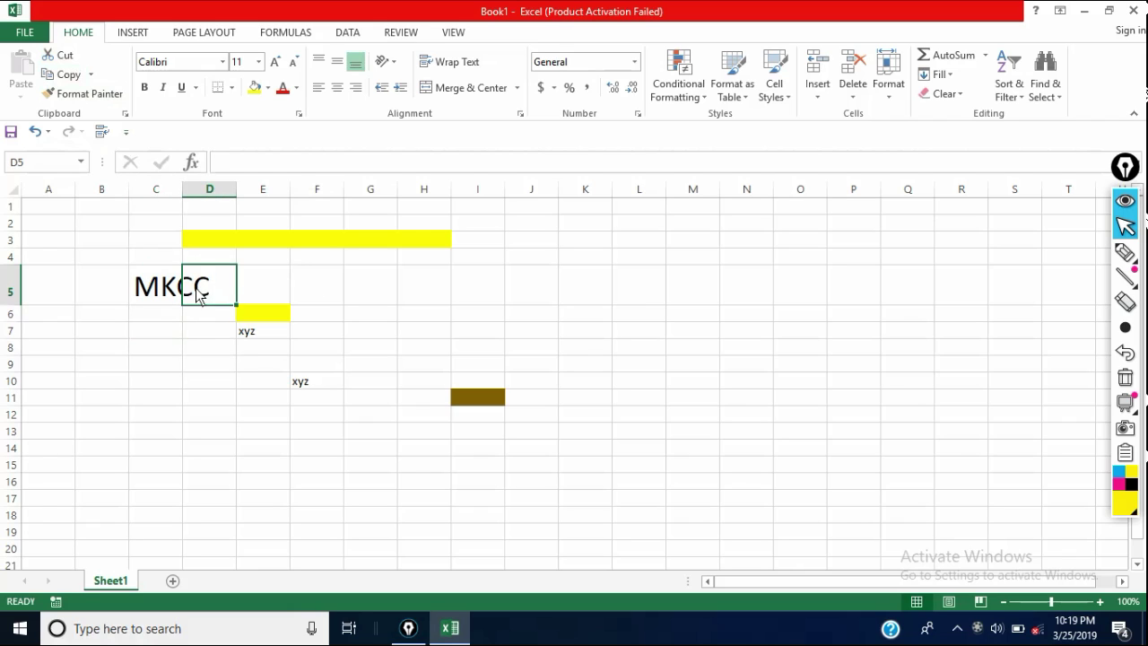
pyautogui.moveTo(209, 298); pyautogui.dragTo(177, 287)
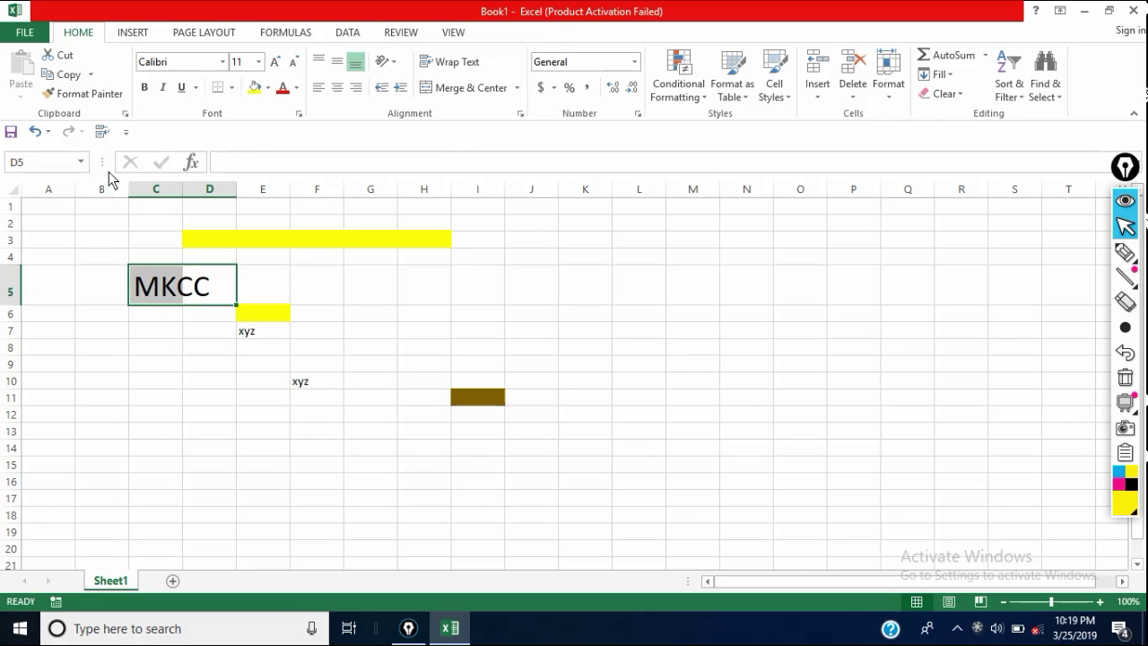
pyautogui.click(144, 88)
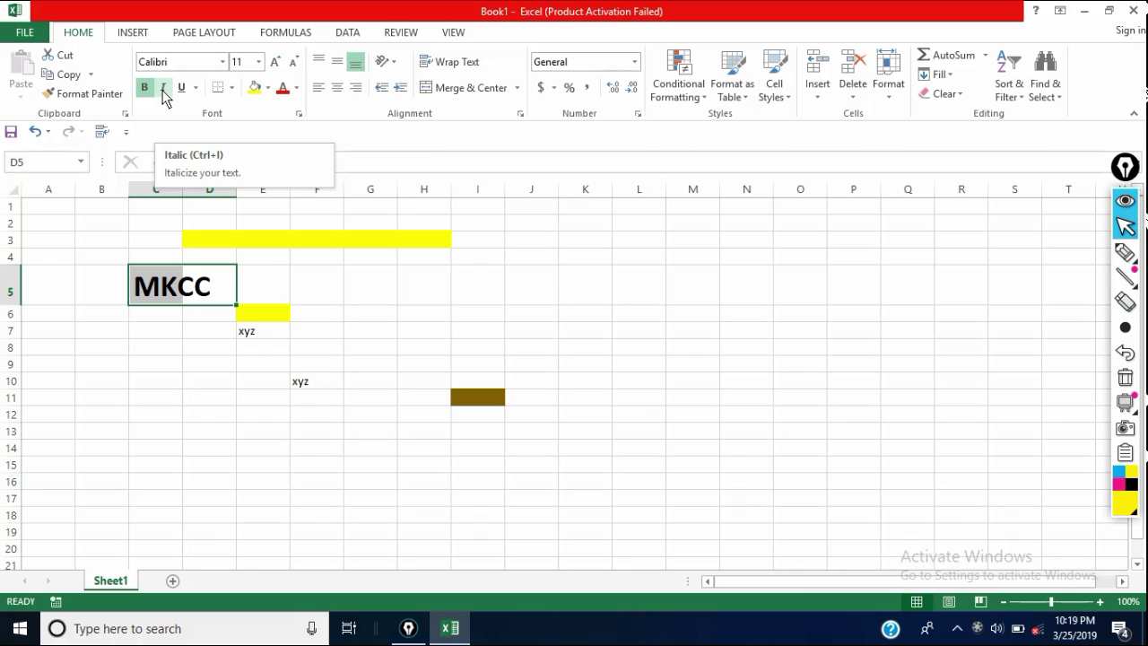
pyautogui.click(164, 89)
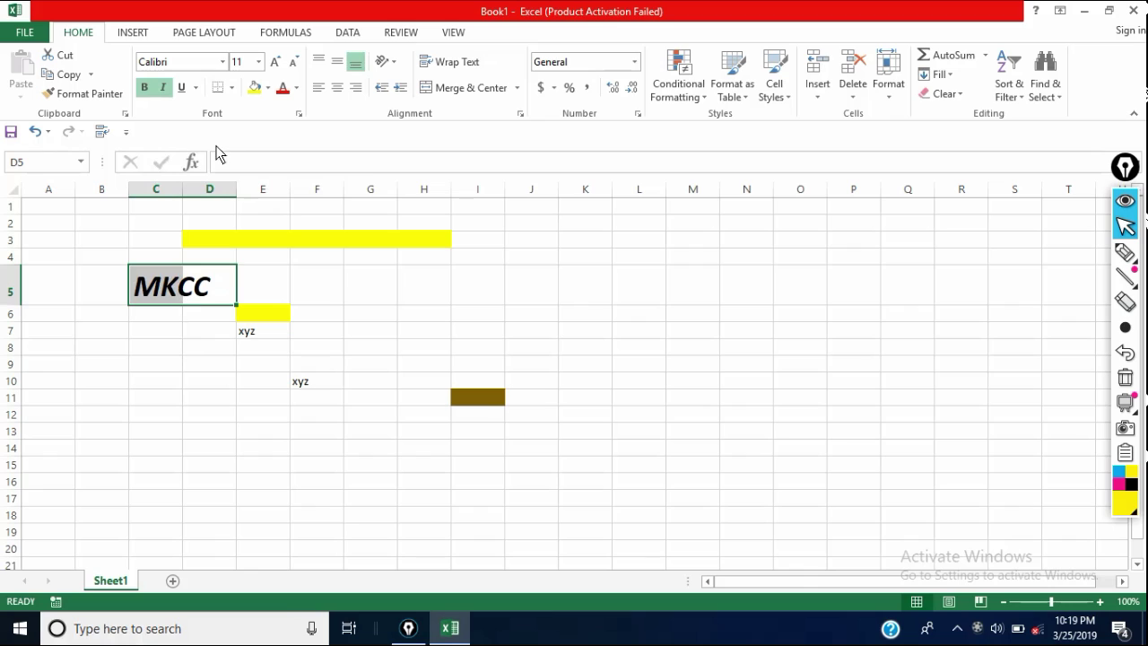
# Underline the MKCC heading in C5:D5, changing the underline style to Double Underline.
pyautogui.click(181, 93)
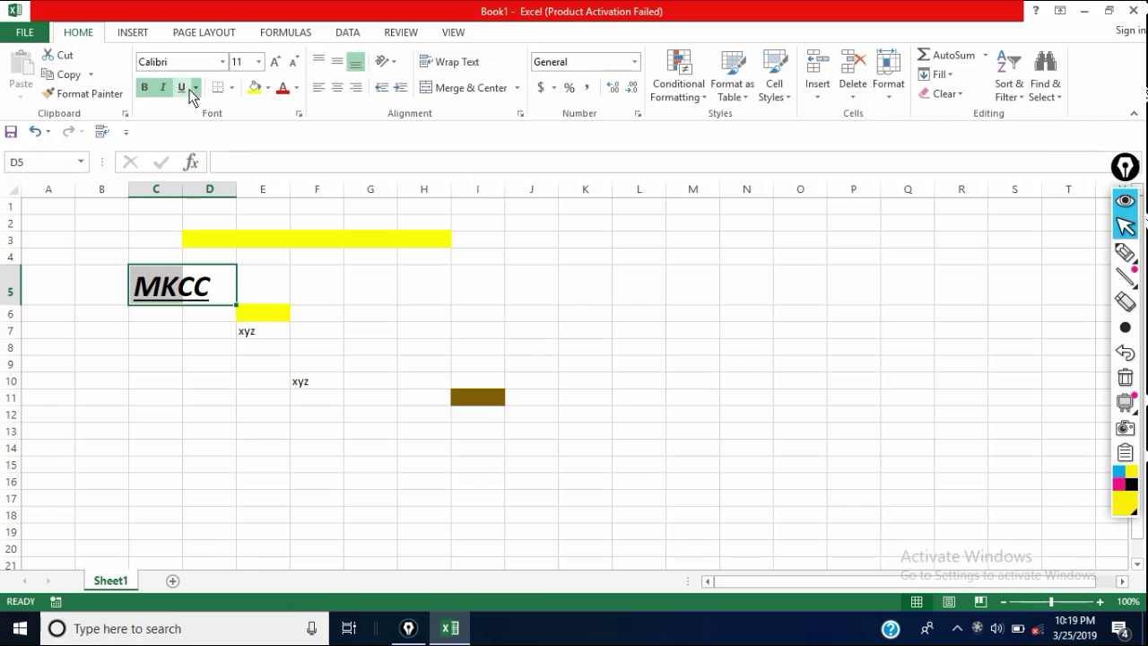
pyautogui.click(194, 90)
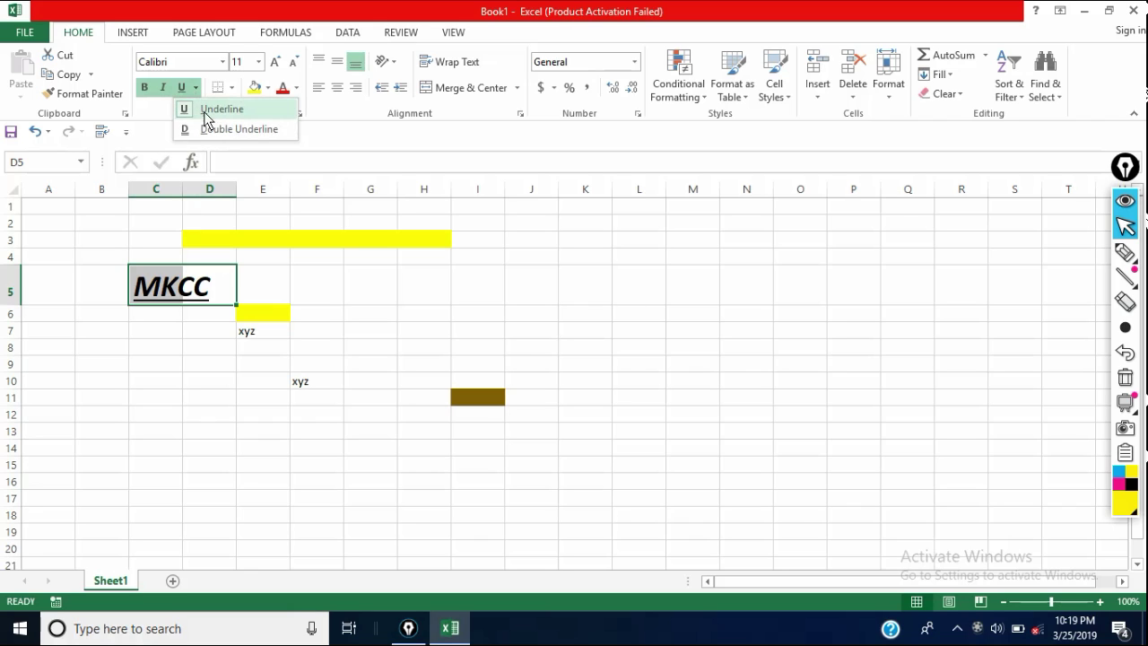
pyautogui.click(213, 131)
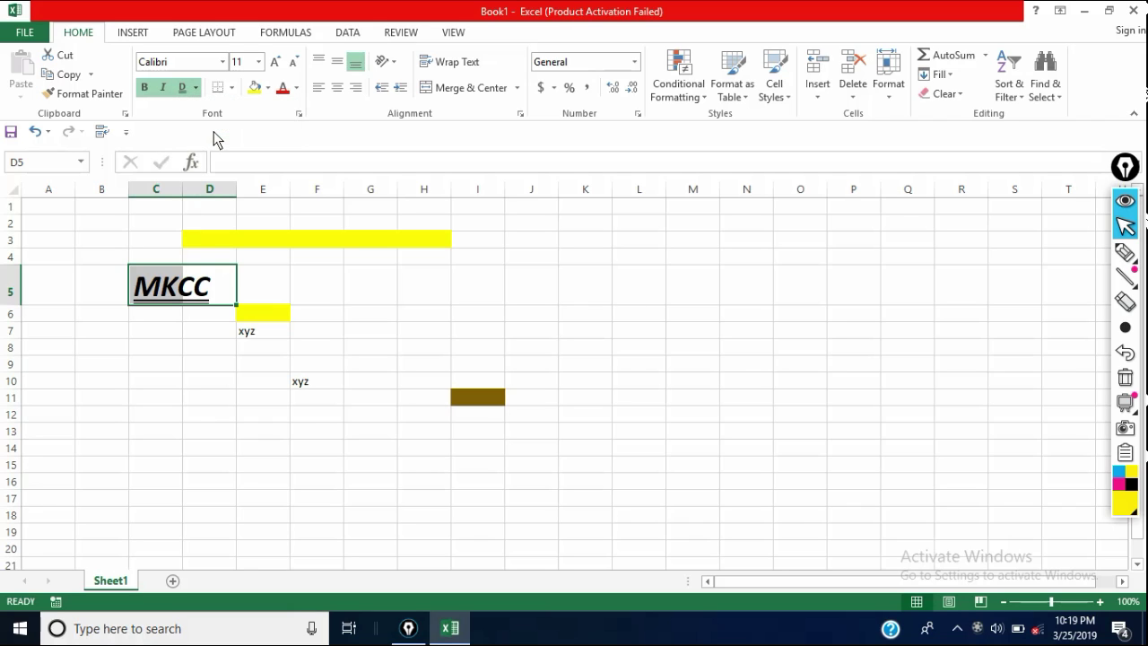
# Apply a single underline format to the empty cell D8.
pyautogui.click(214, 312)
pyautogui.click(205, 348)
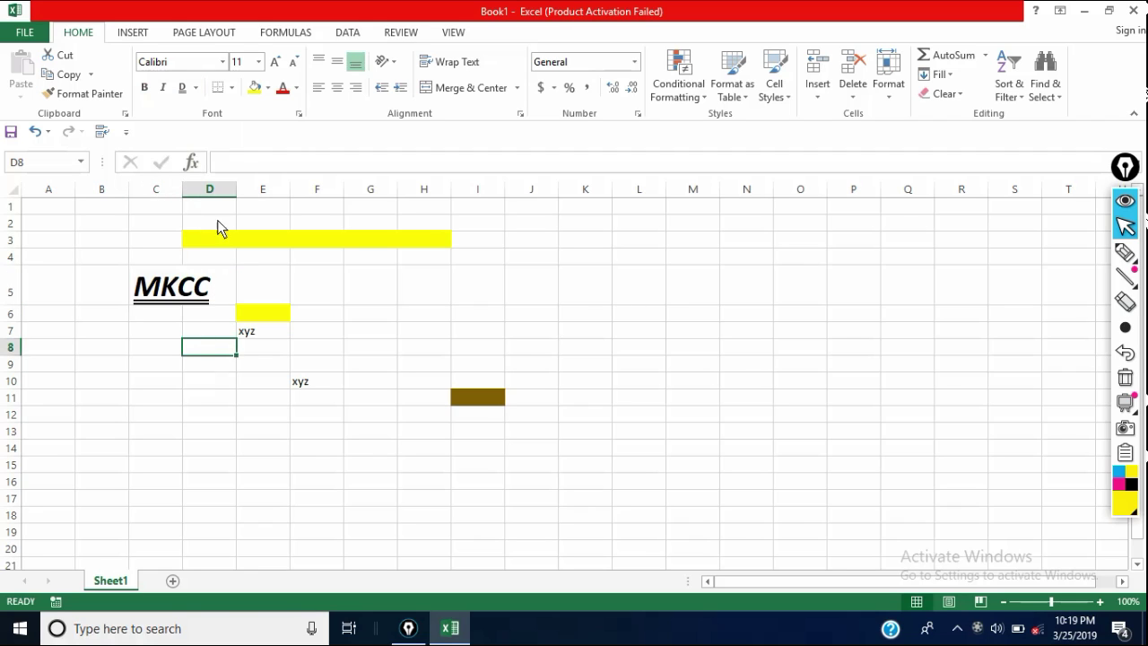
pyautogui.click(195, 87)
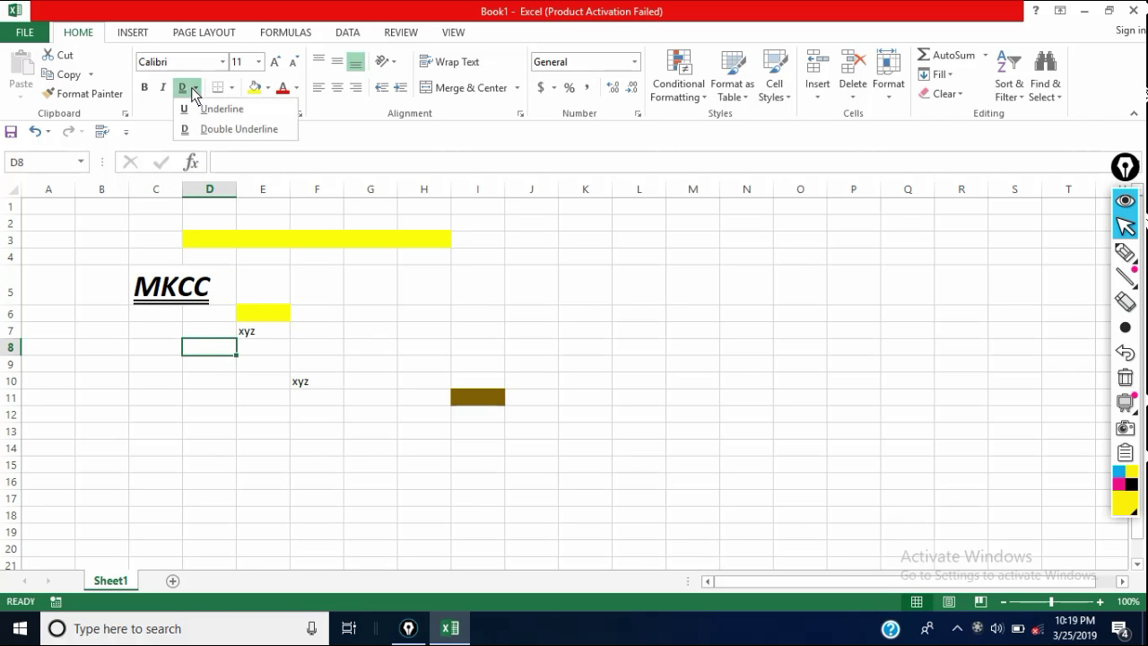
pyautogui.click(200, 113)
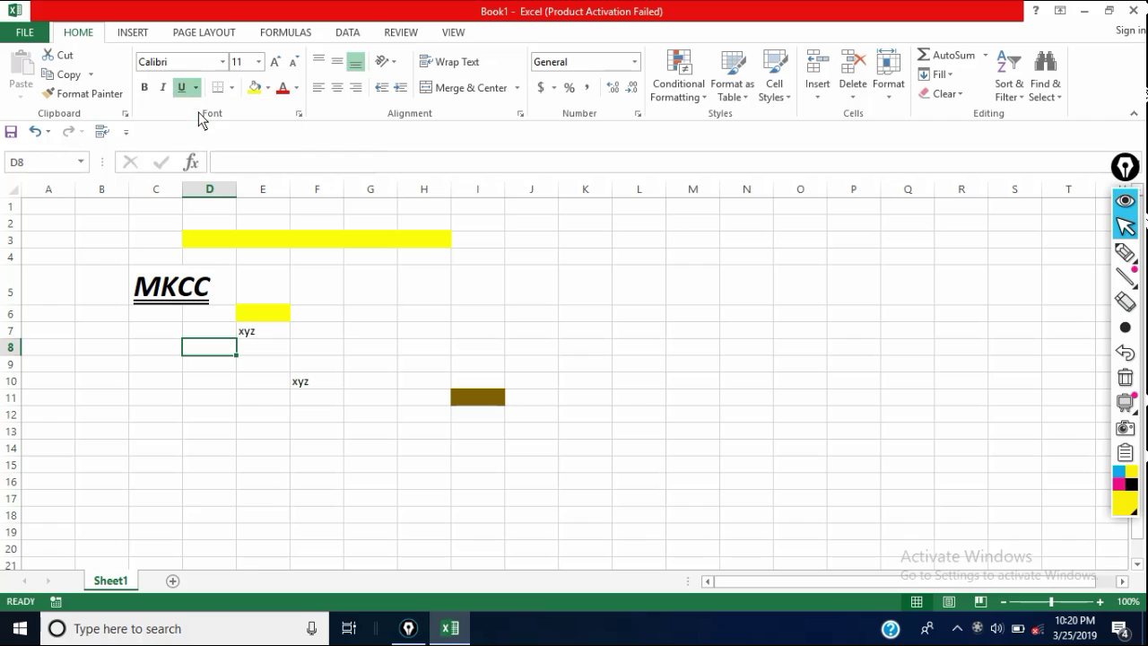
pyautogui.click(202, 291)
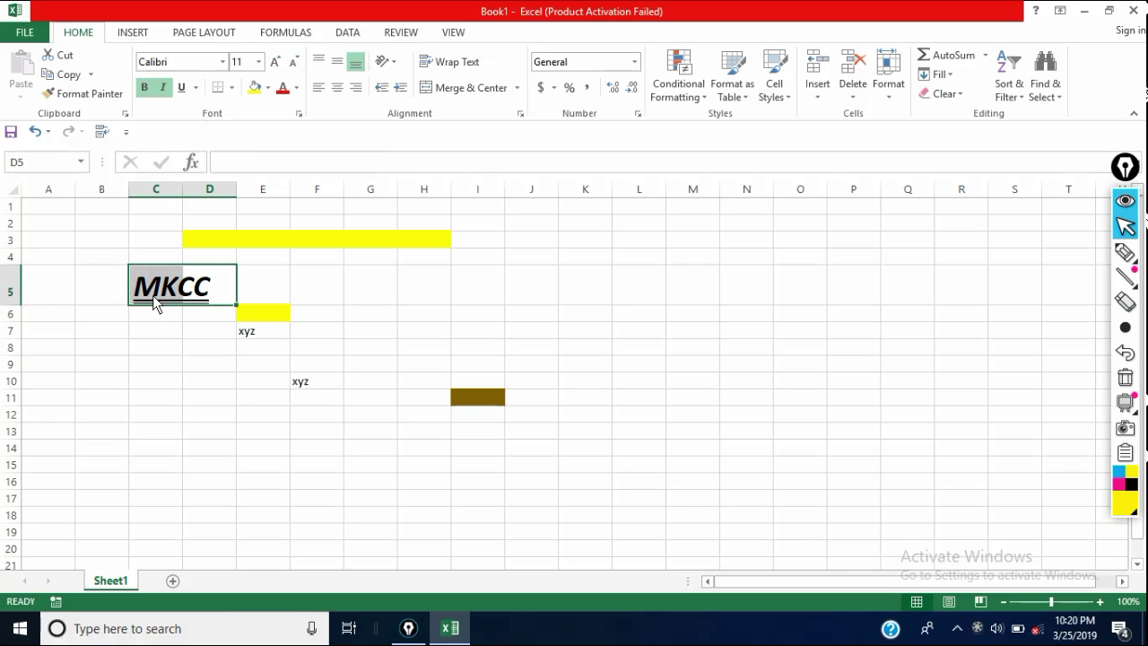
pyautogui.doubleClick(215, 300)
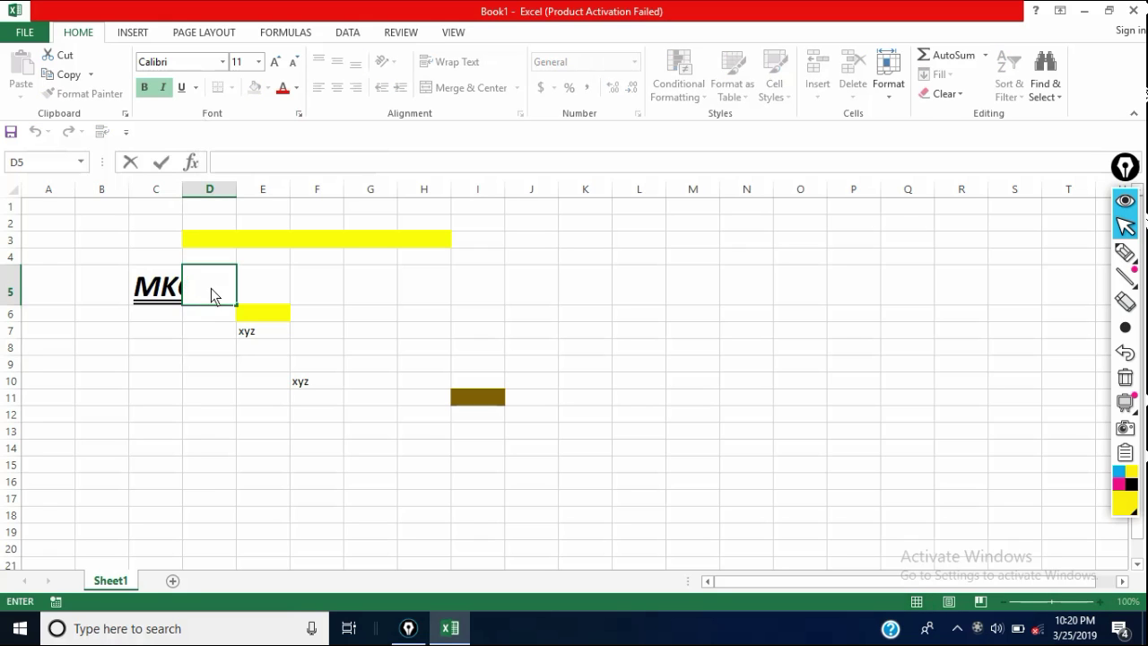
pyautogui.press('Escape')
pyautogui.click(164, 291)
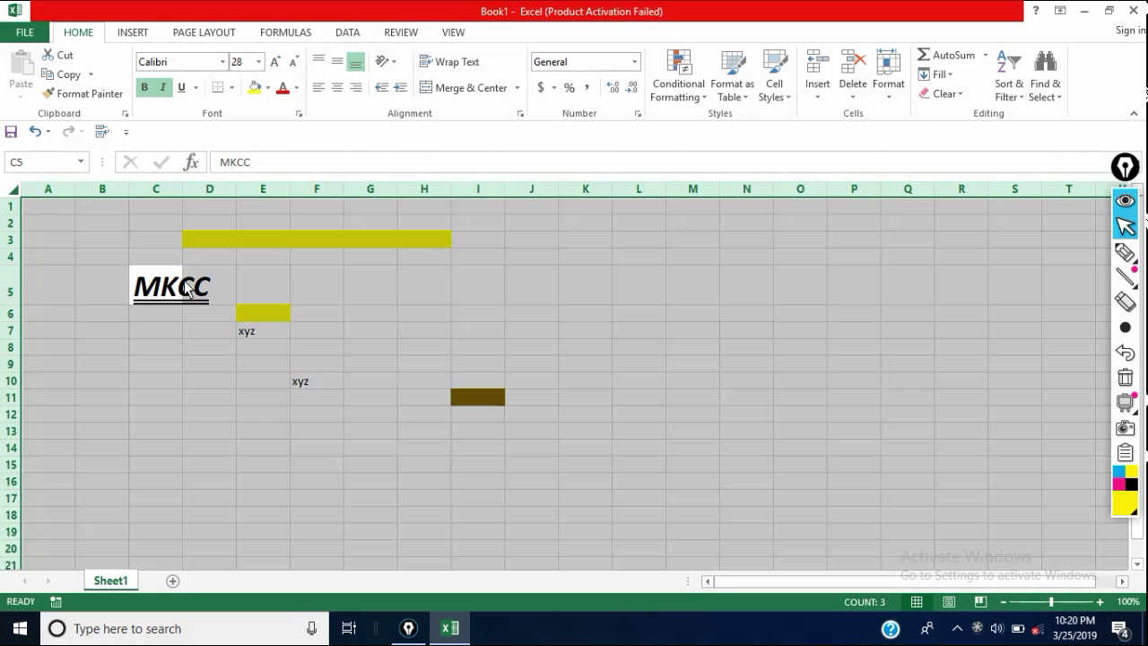
pyautogui.click(185, 292)
# Remove the underline, italic and bold formatting from the MKCC text in cell C5.
pyautogui.doubleClick(154, 298)
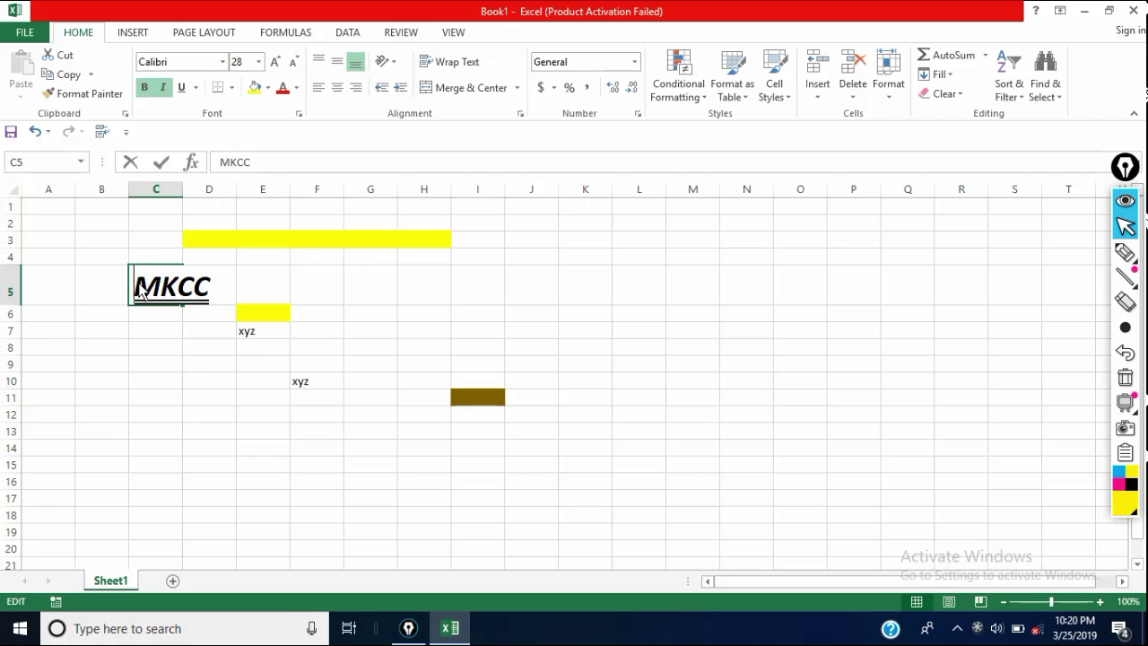
pyautogui.moveTo(135, 294); pyautogui.dragTo(232, 298)
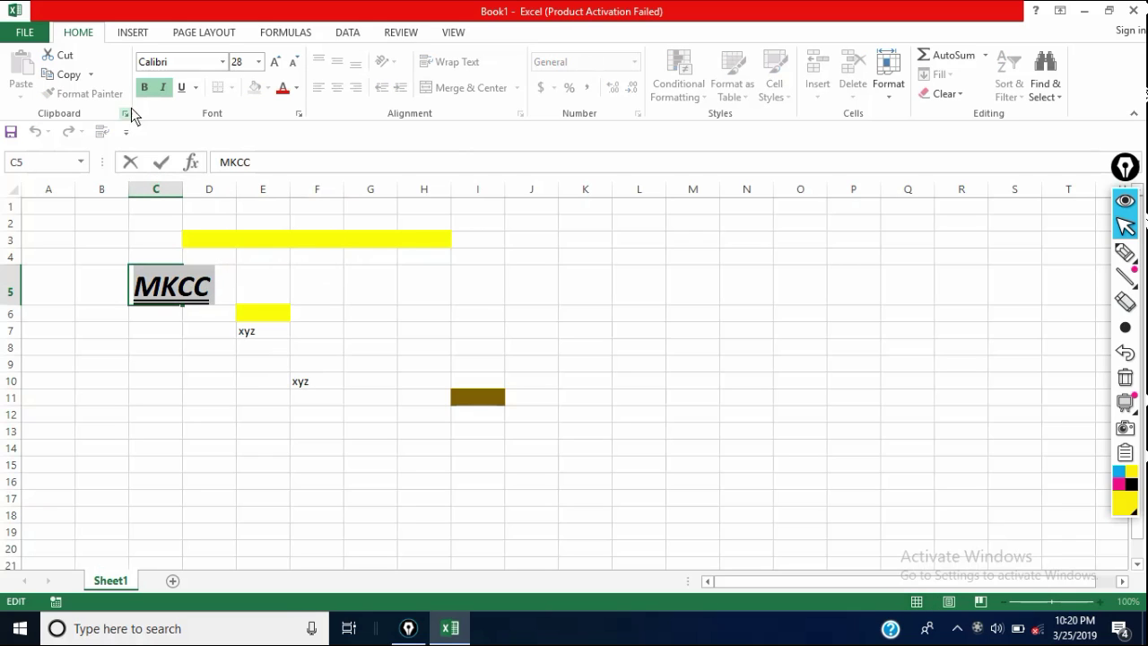
pyautogui.click(179, 93)
pyautogui.click(175, 93)
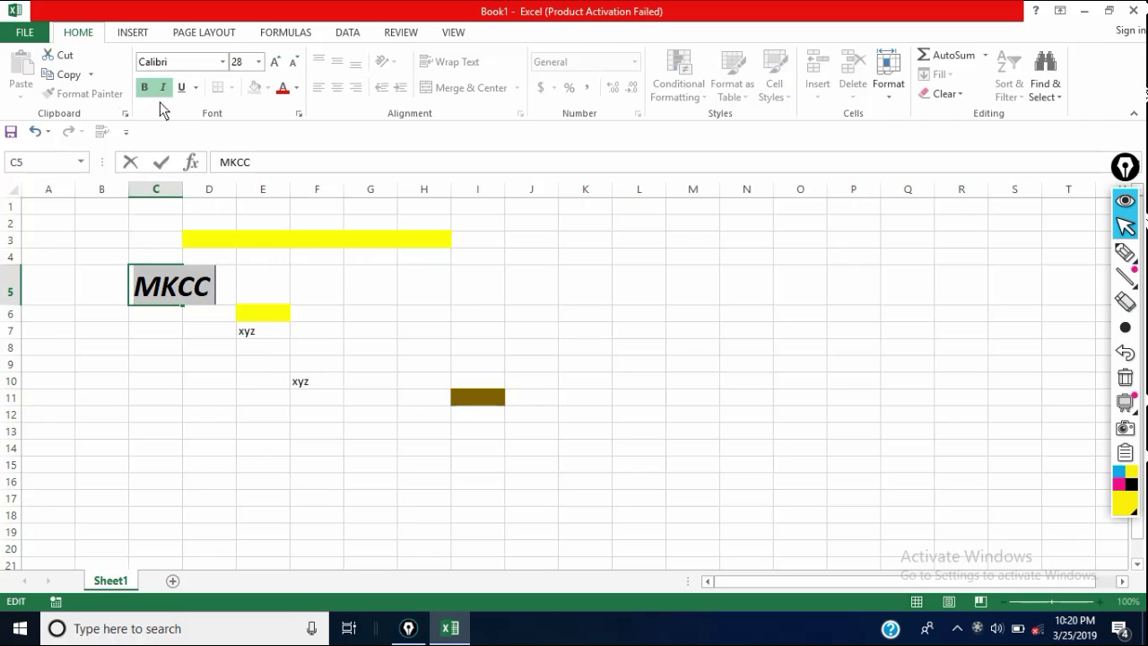
pyautogui.click(164, 91)
pyautogui.click(145, 87)
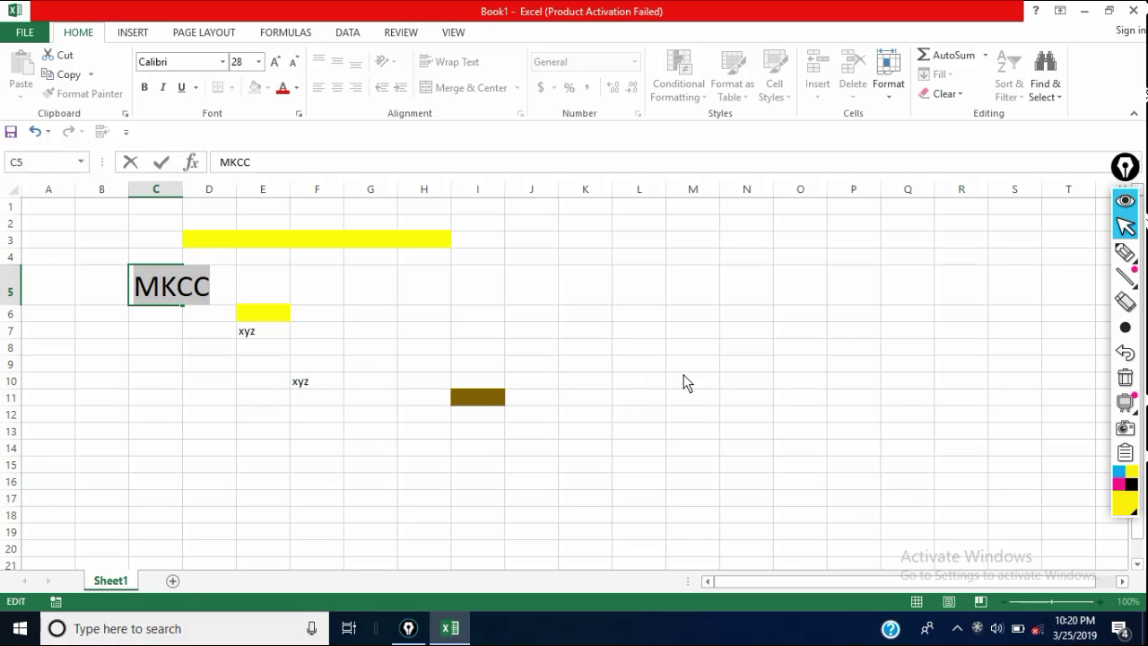
pyautogui.click(725, 365)
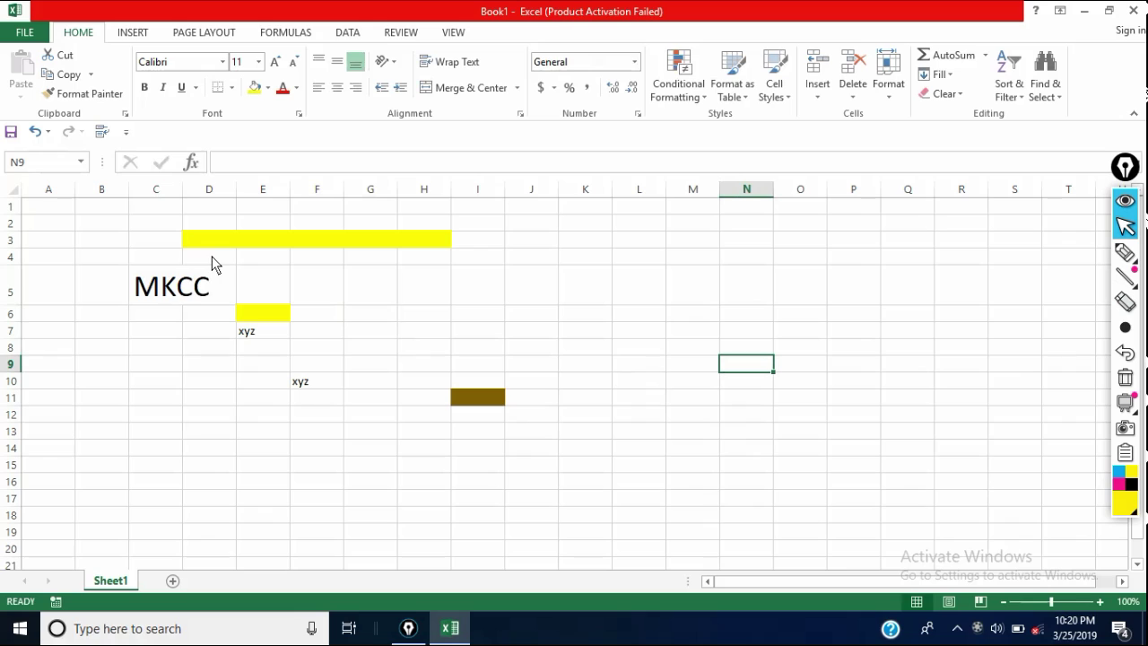
# Add a bottom border and a top border to the cell range K3:O18.
pyautogui.moveTo(583, 241); pyautogui.dragTo(803, 520)
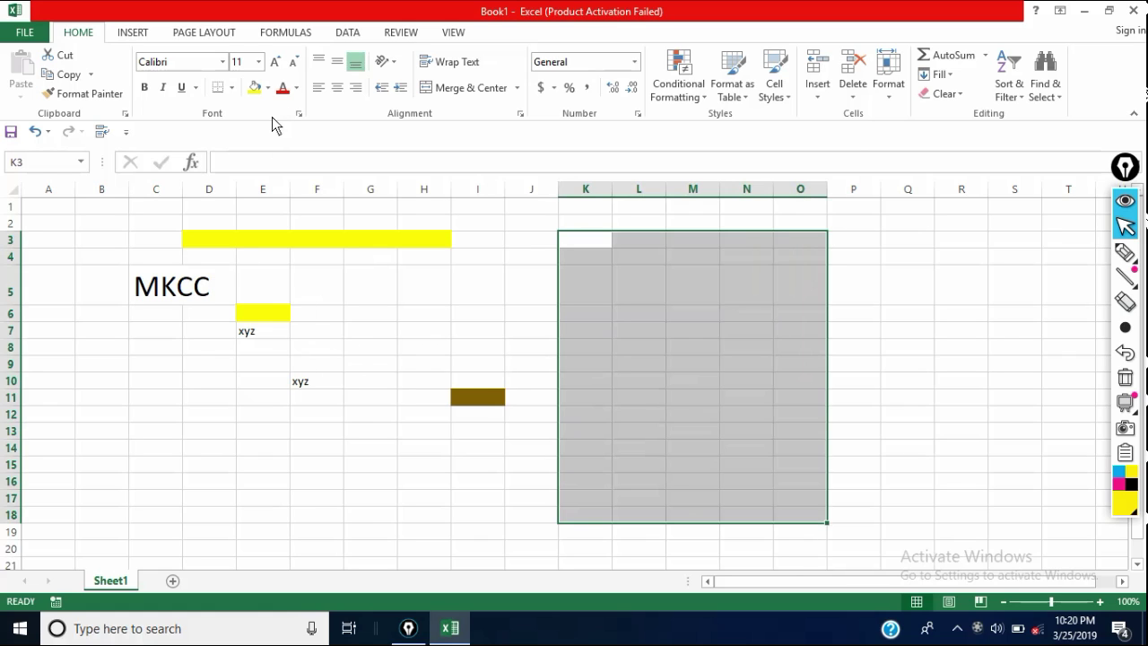
pyautogui.click(231, 88)
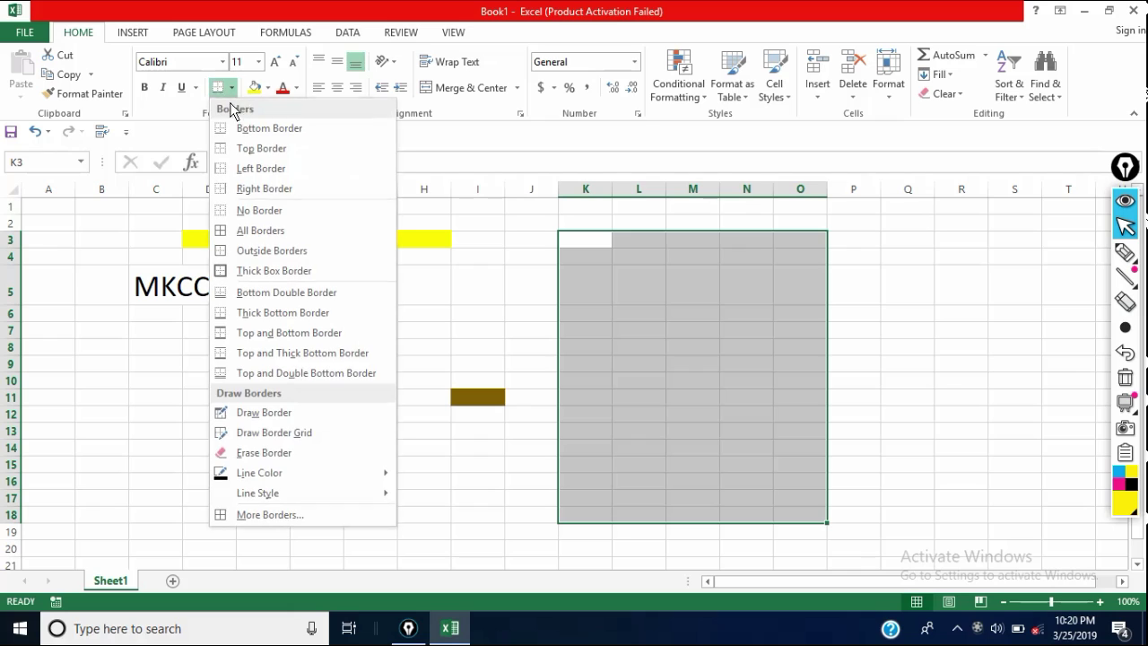
pyautogui.click(265, 133)
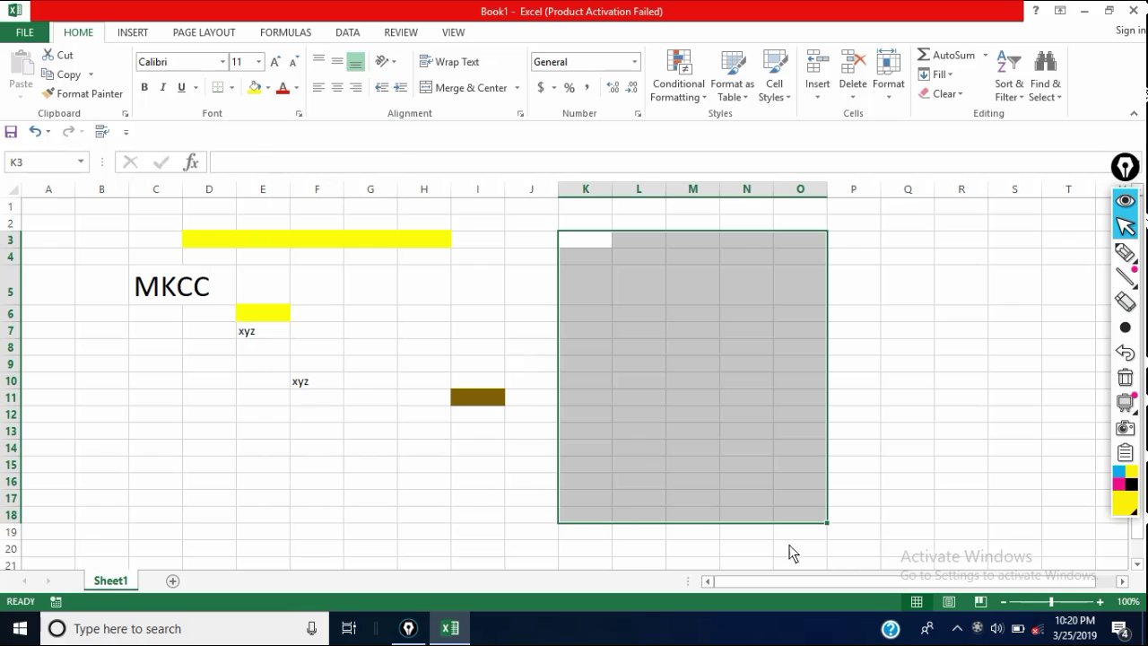
pyautogui.click(233, 87)
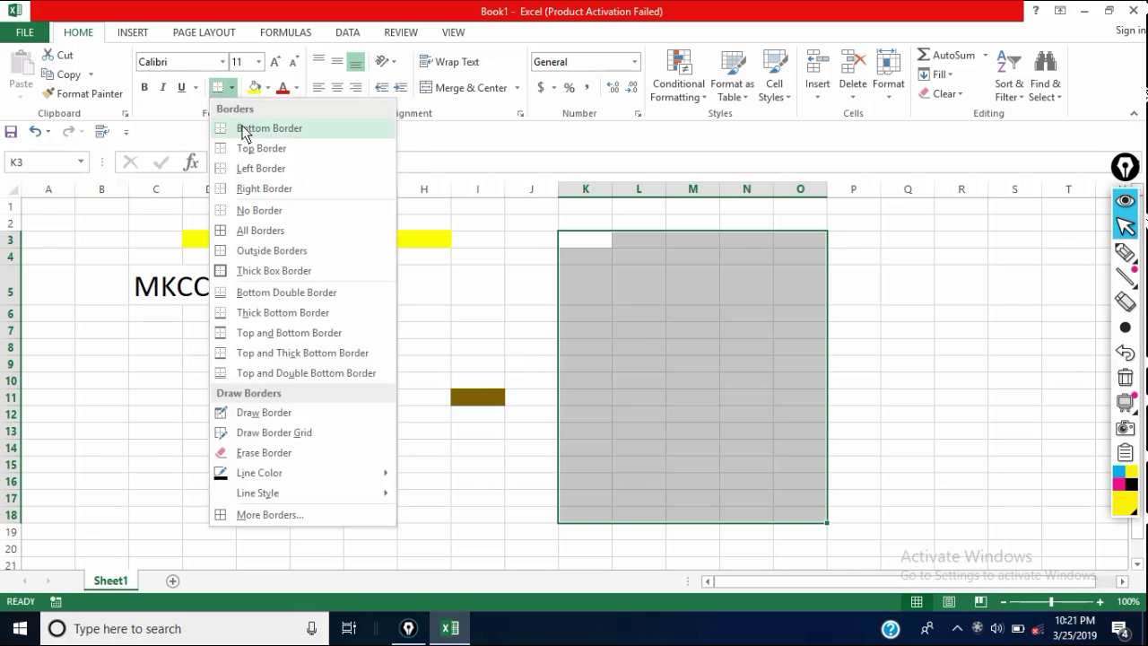
pyautogui.click(252, 151)
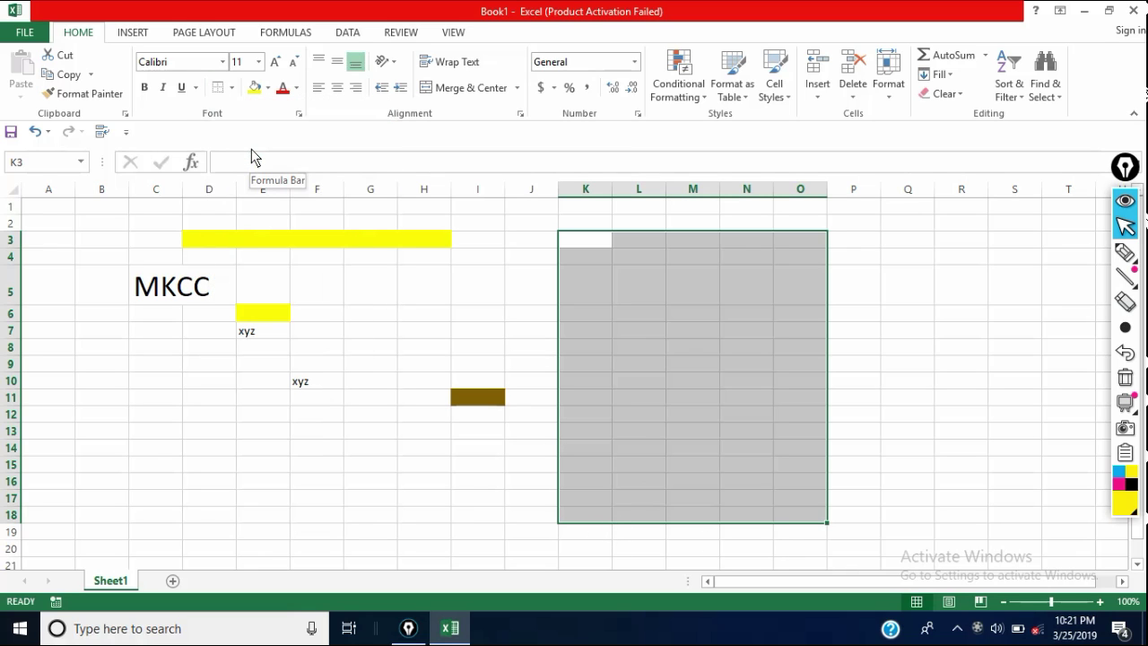
pyautogui.click(463, 327)
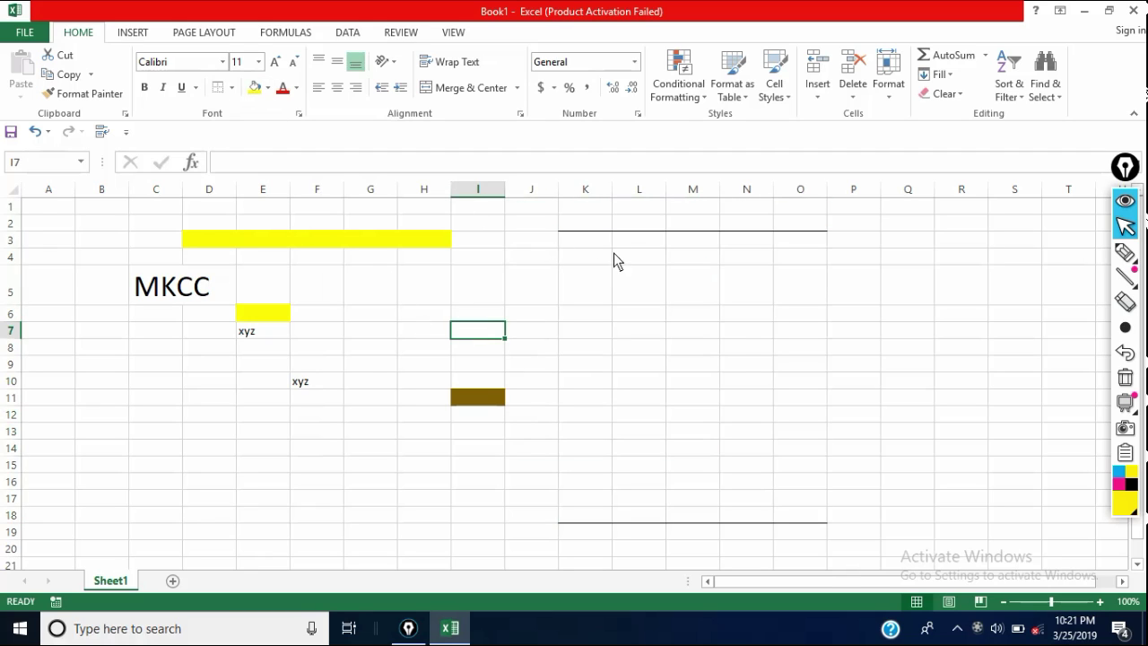
pyautogui.moveTo(639, 330); pyautogui.dragTo(639, 481)
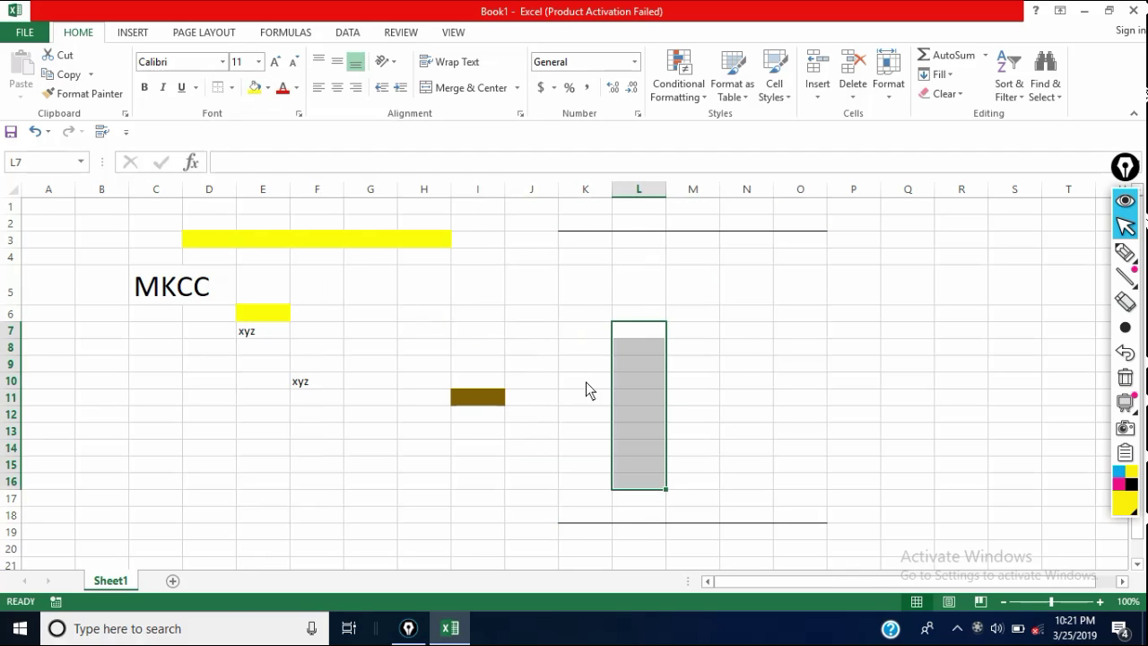
pyautogui.click(374, 433)
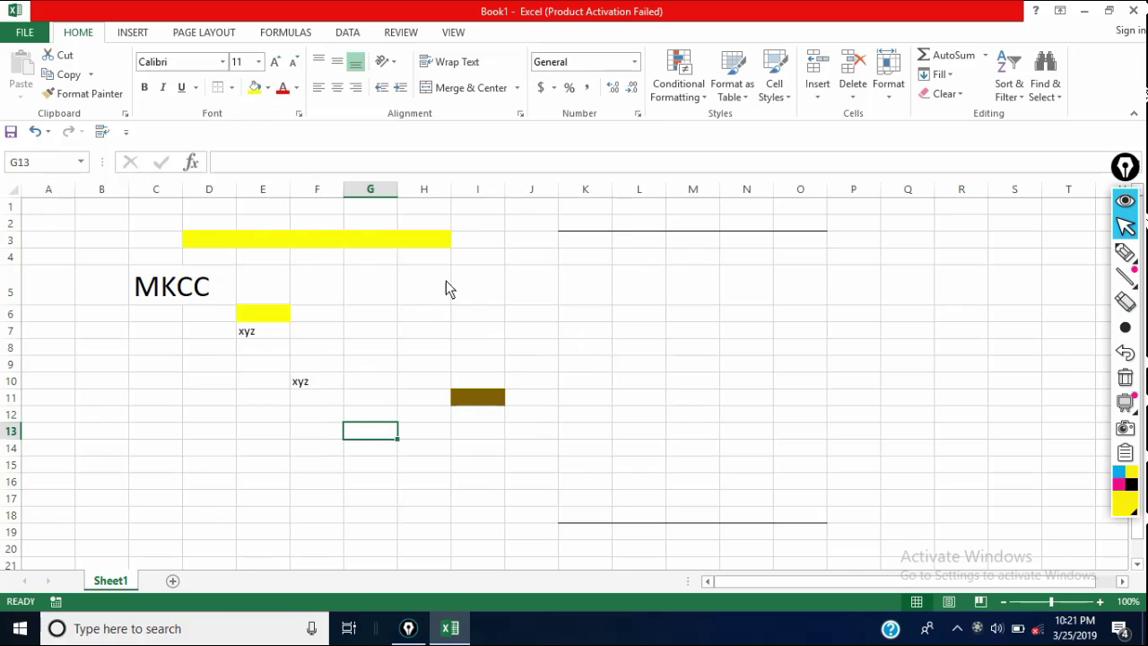
# Add a left border to the cell range L5:R15.
pyautogui.moveTo(651, 270); pyautogui.dragTo(983, 466)
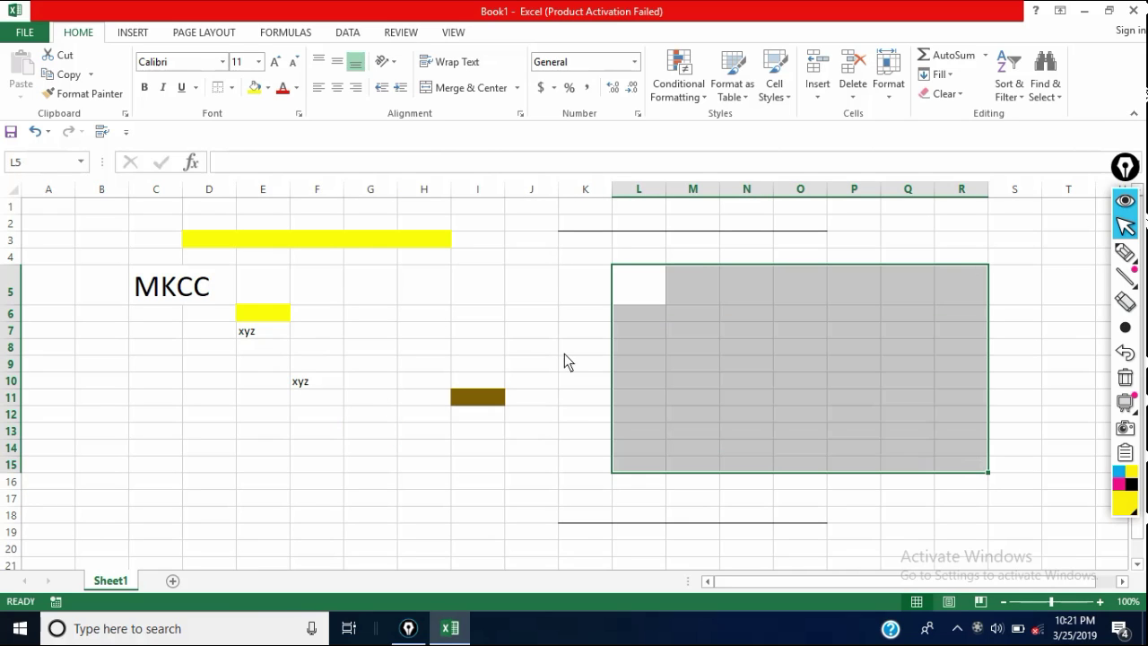
pyautogui.click(233, 88)
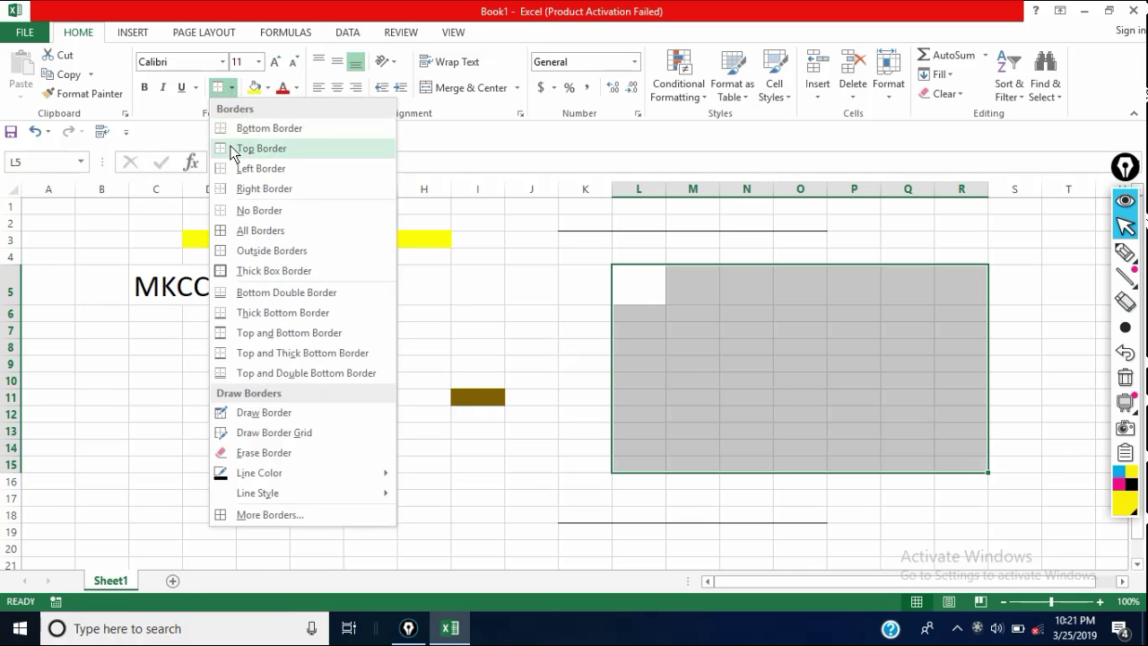
pyautogui.click(257, 170)
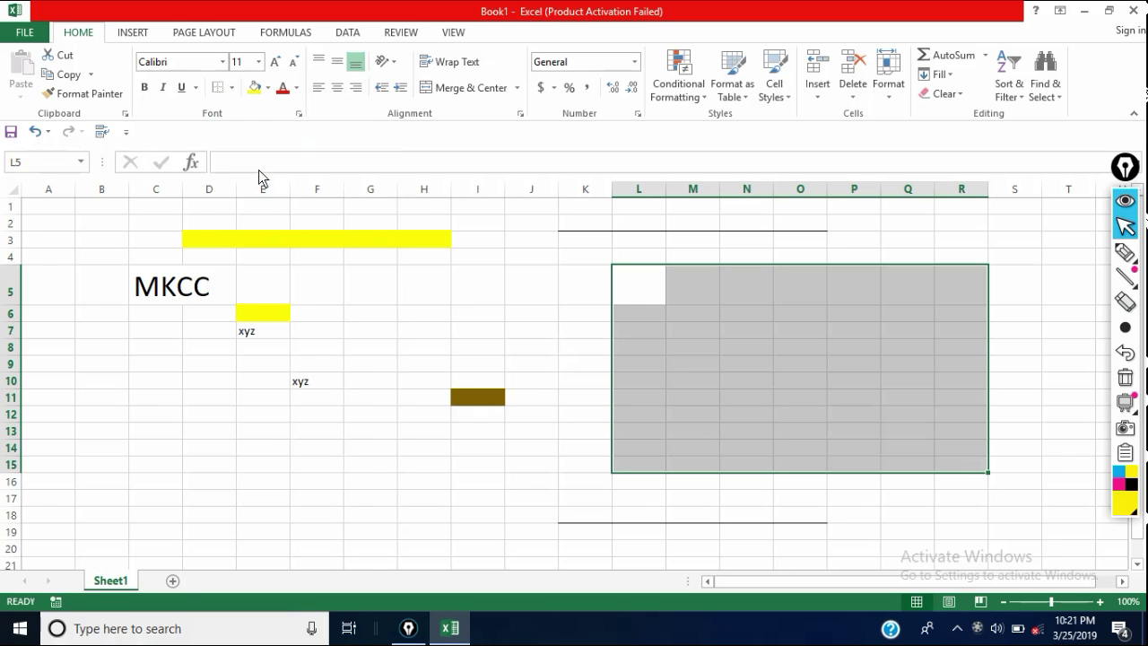
# Add a right border to the cell range L5:Q17.
pyautogui.moveTo(478, 363); pyautogui.dragTo(485, 381)
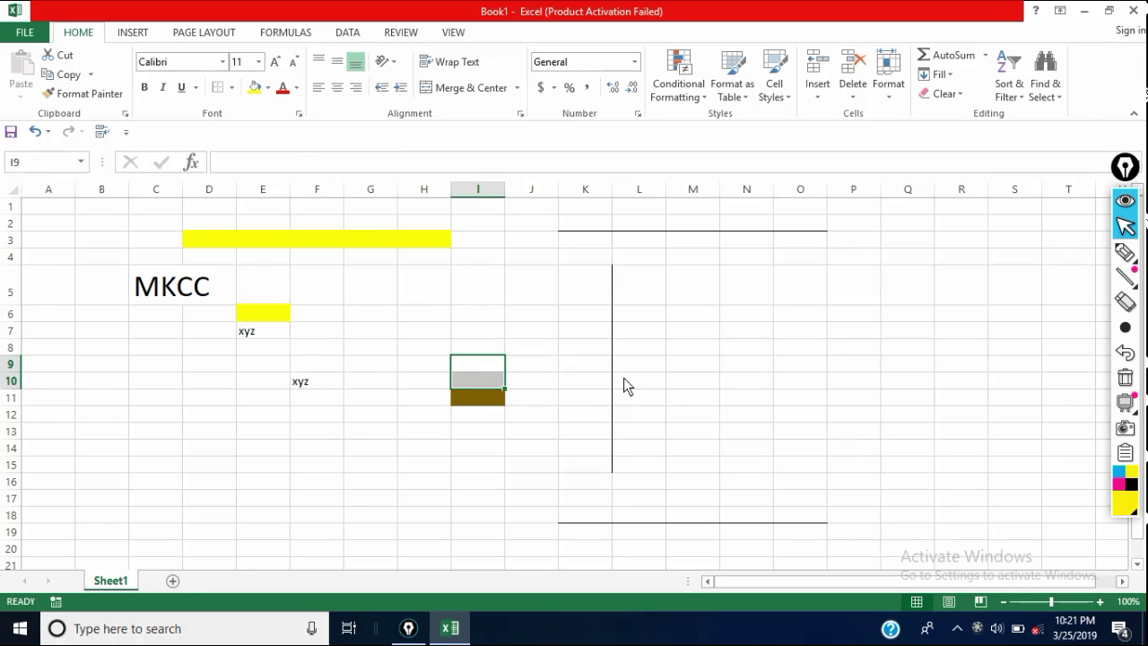
pyautogui.click(232, 87)
pyautogui.click(626, 284)
pyautogui.moveTo(625, 284); pyautogui.dragTo(894, 505)
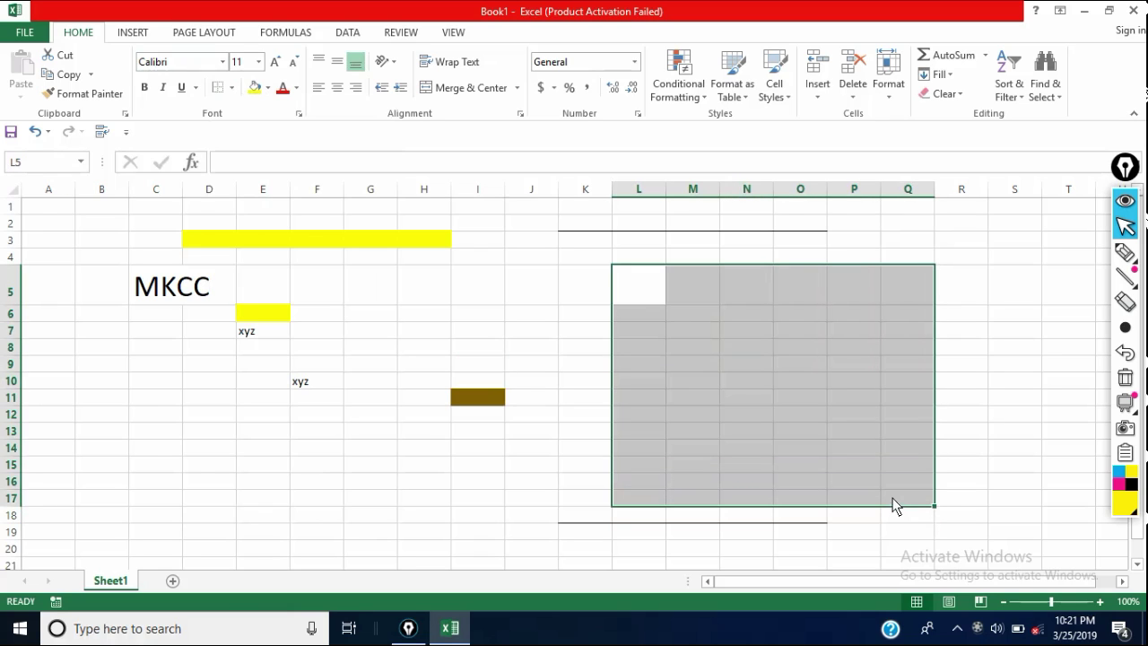
pyautogui.click(232, 87)
pyautogui.click(265, 188)
pyautogui.click(538, 337)
# Remove all borders from the cell range L5:Q17 by applying No Border.
pyautogui.moveTo(611, 278); pyautogui.dragTo(904, 498)
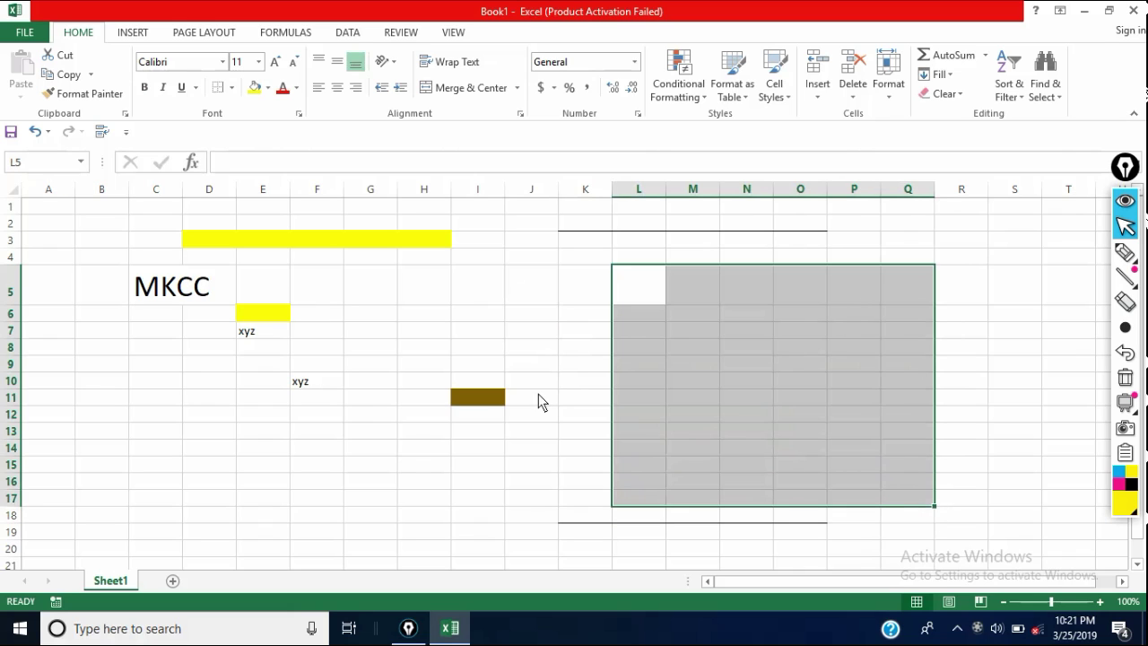
pyautogui.click(232, 87)
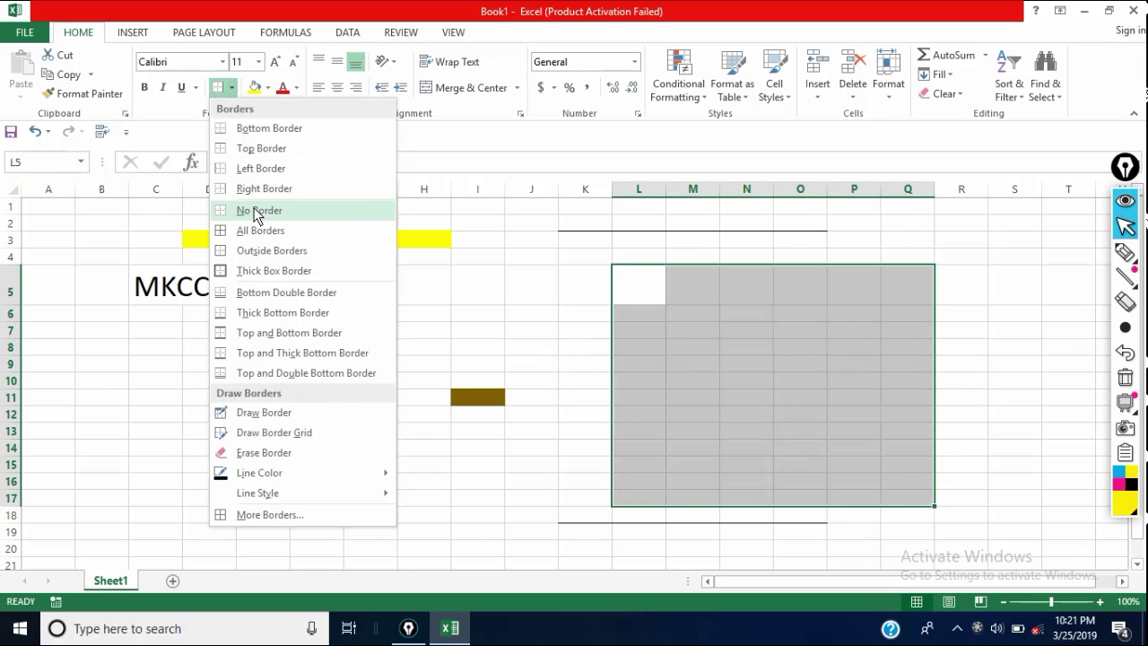
pyautogui.click(254, 209)
pyautogui.click(489, 349)
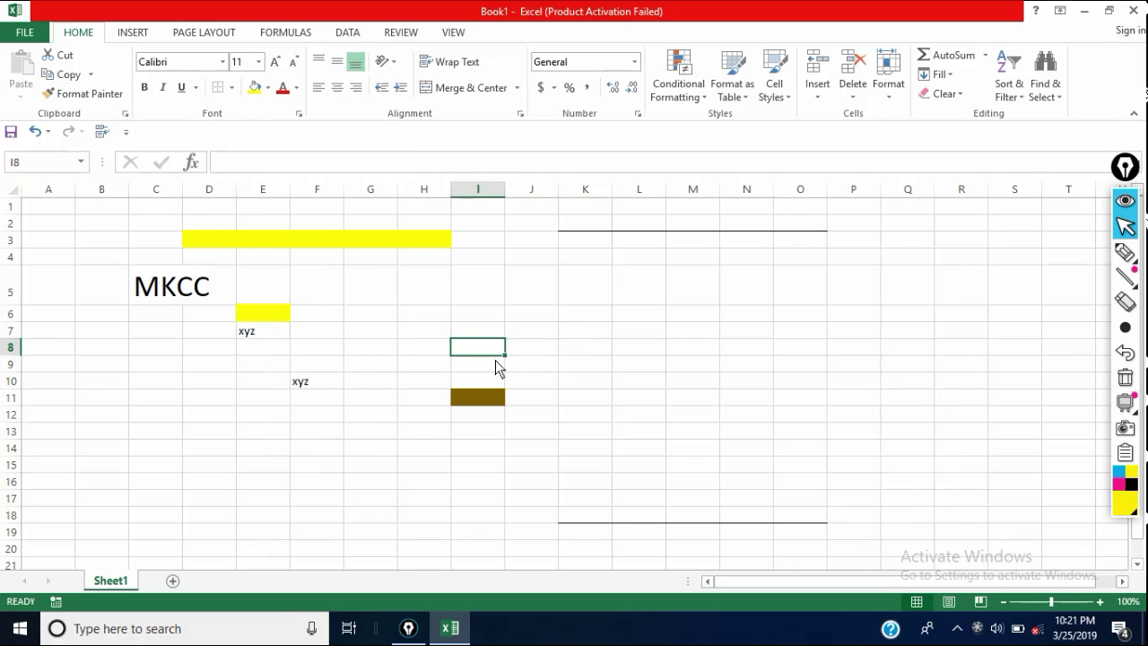
# Clear the borders of the cell range K3:O18 with No Border.
pyautogui.moveTo(563, 241); pyautogui.dragTo(785, 509)
pyautogui.click(232, 87)
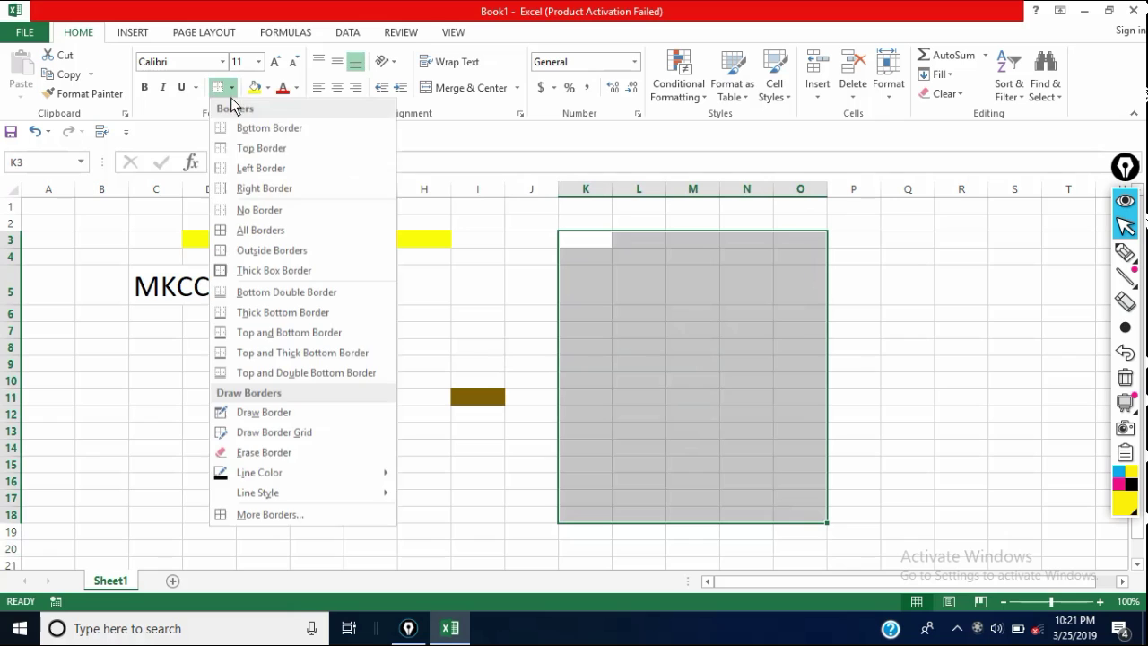
pyautogui.click(261, 204)
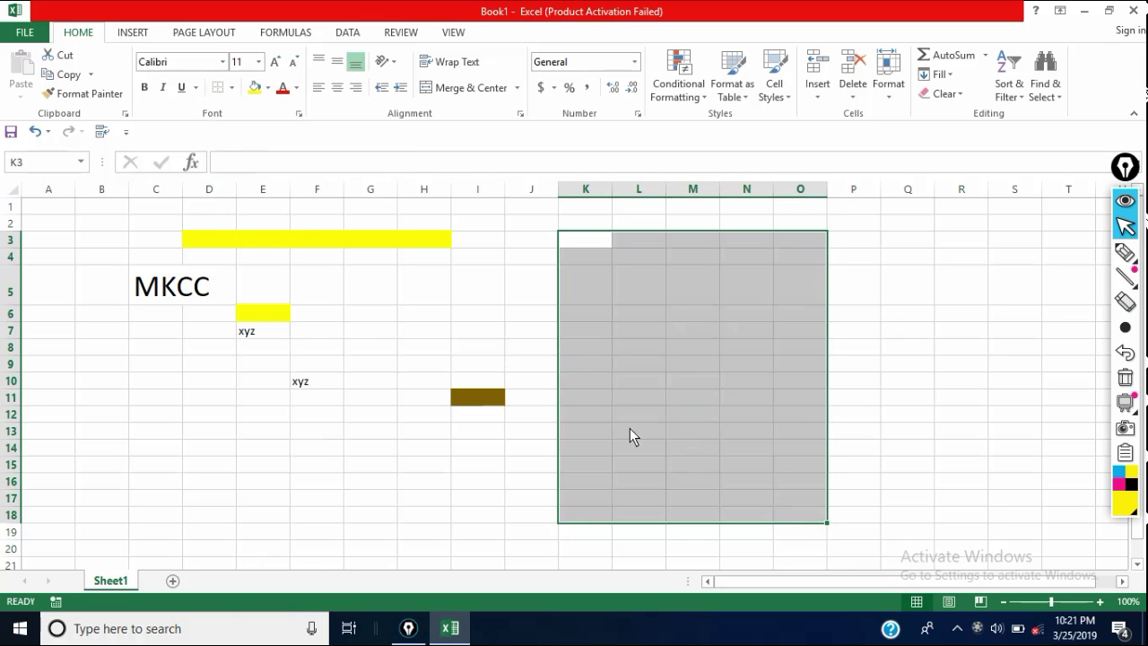
pyautogui.click(674, 392)
pyautogui.click(567, 249)
pyautogui.moveTo(611, 251); pyautogui.dragTo(938, 628)
pyautogui.scroll(7, 754, 495)
pyautogui.scroll(20, 753, 495)
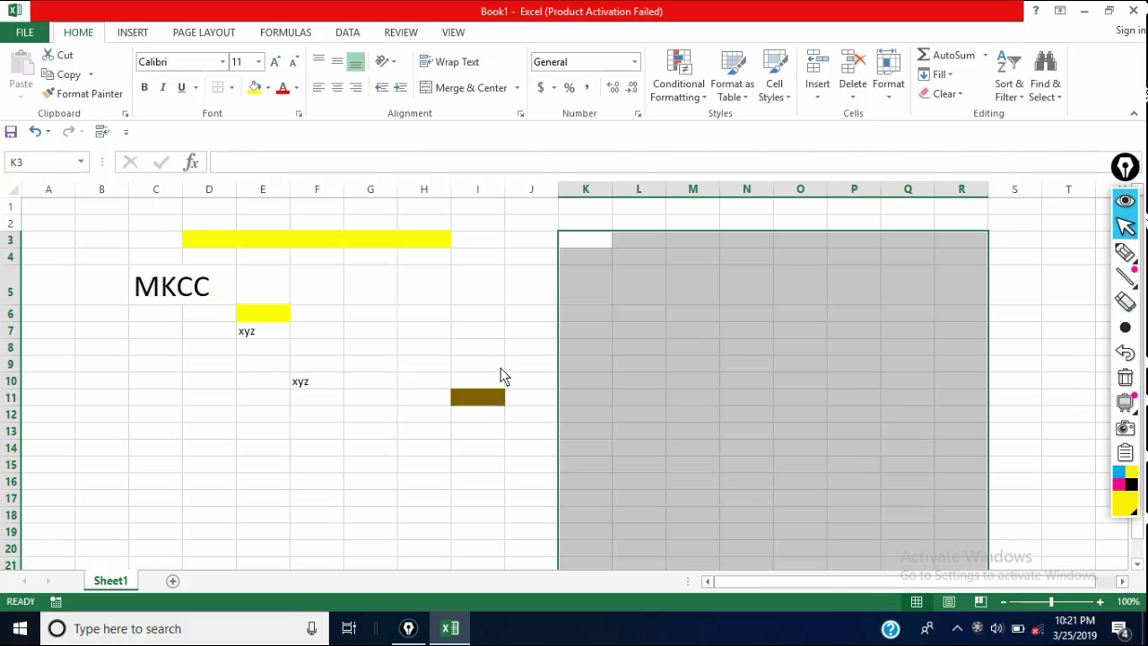
pyautogui.click(537, 287)
pyautogui.moveTo(561, 243); pyautogui.dragTo(58, 286)
pyautogui.scroll(9, 247, 339)
pyautogui.scroll(5, 241, 326)
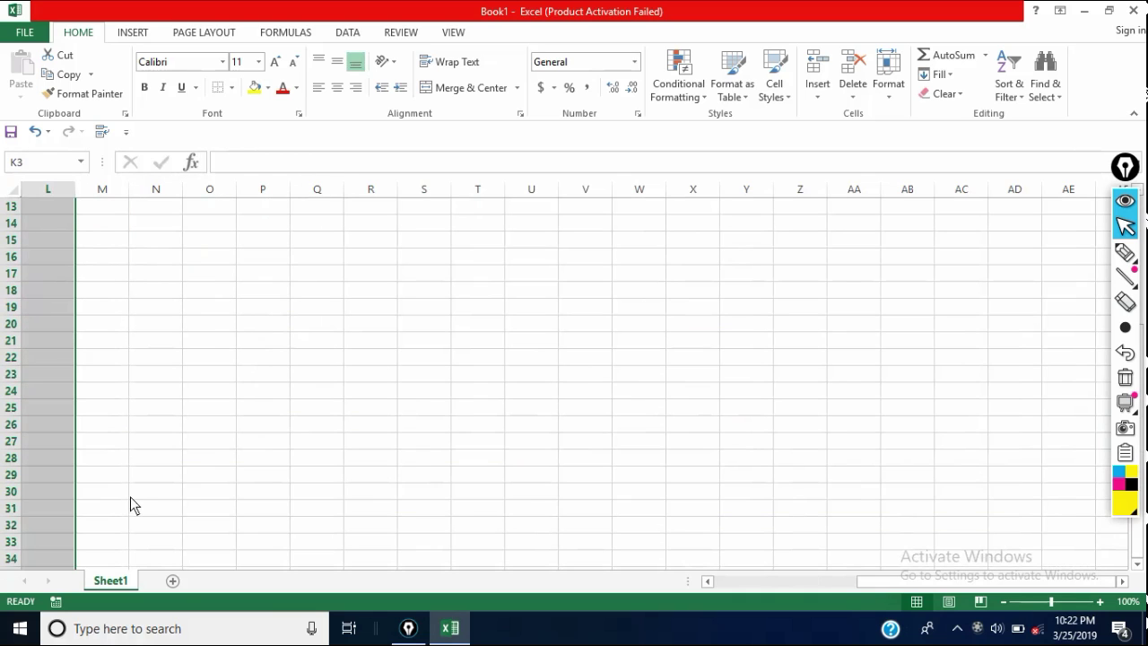
# Apply All Borders to the empty cell range B14:F27 to form a grid.
pyautogui.moveTo(908, 584); pyautogui.dragTo(615, 589)
pyautogui.click(263, 341)
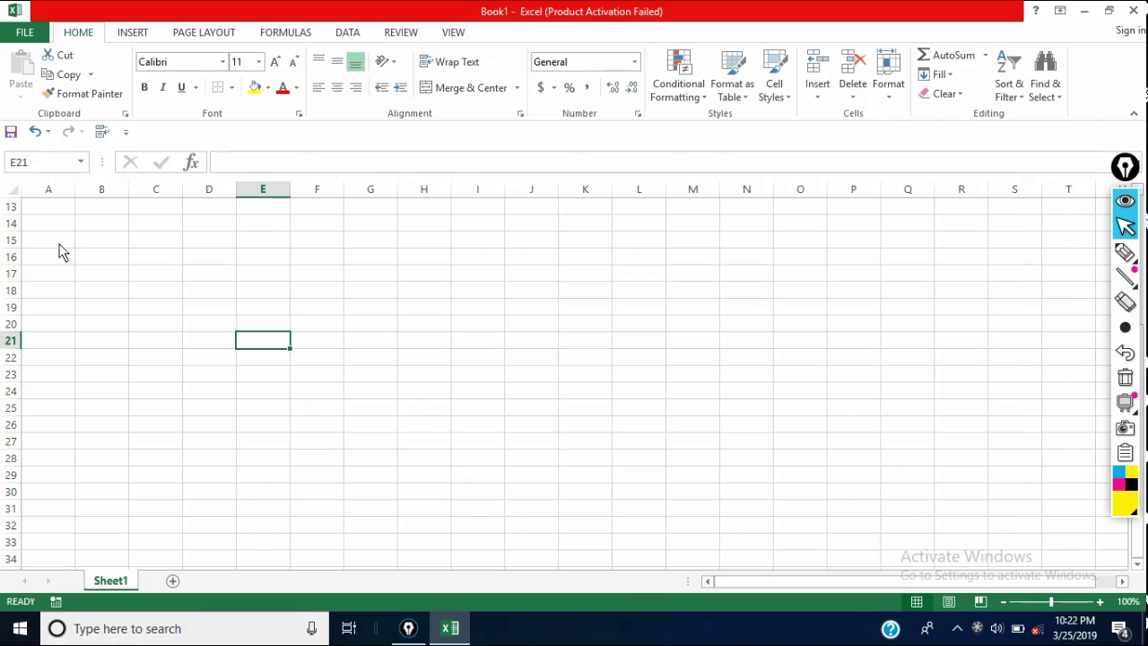
pyautogui.moveTo(89, 225); pyautogui.dragTo(323, 441)
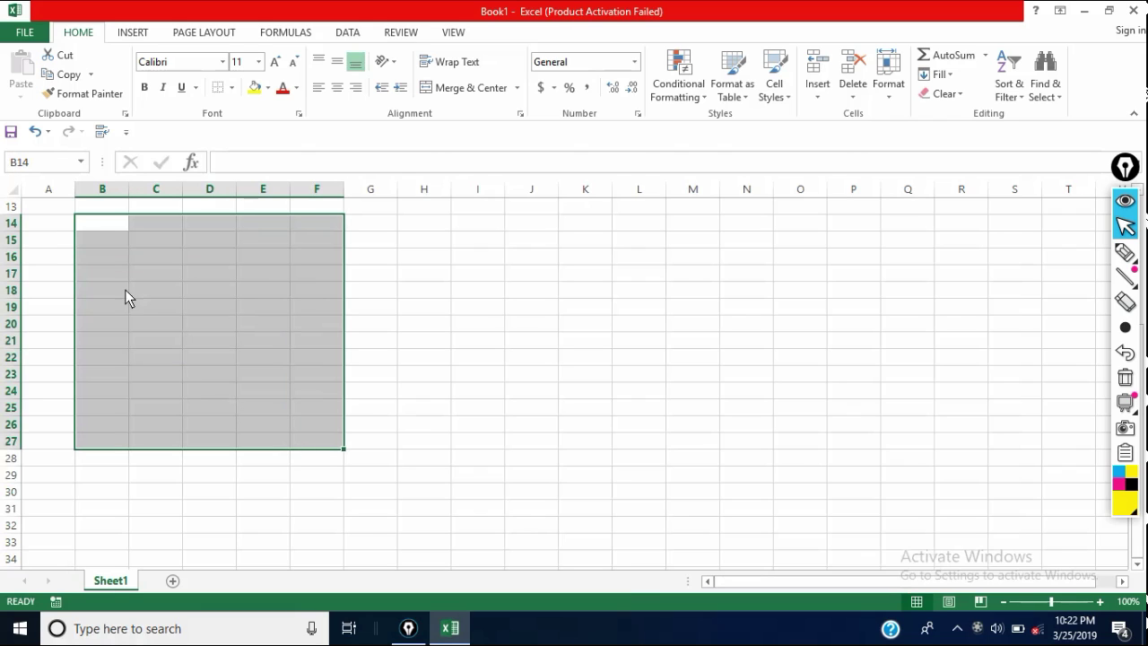
pyautogui.click(233, 88)
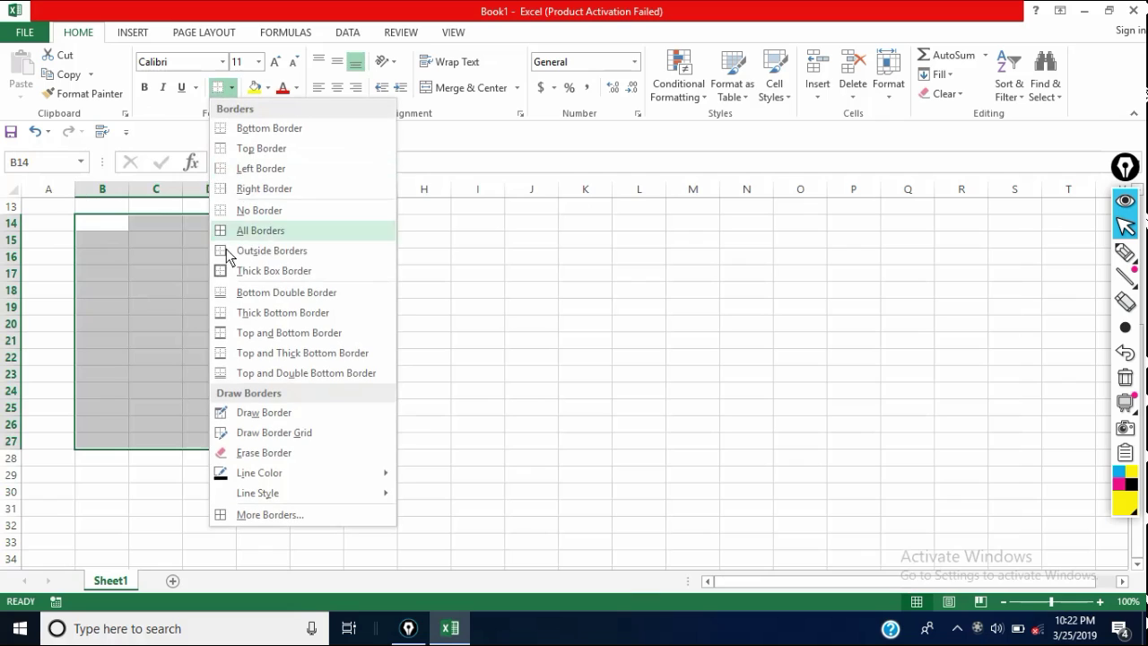
pyautogui.click(257, 229)
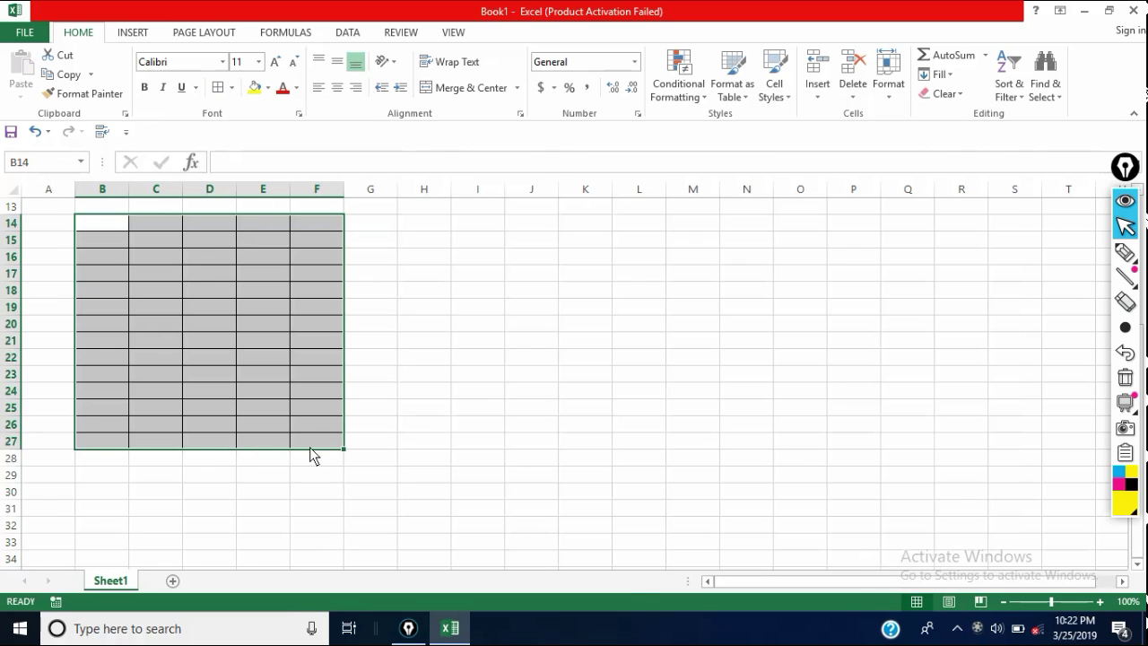
pyautogui.click(507, 356)
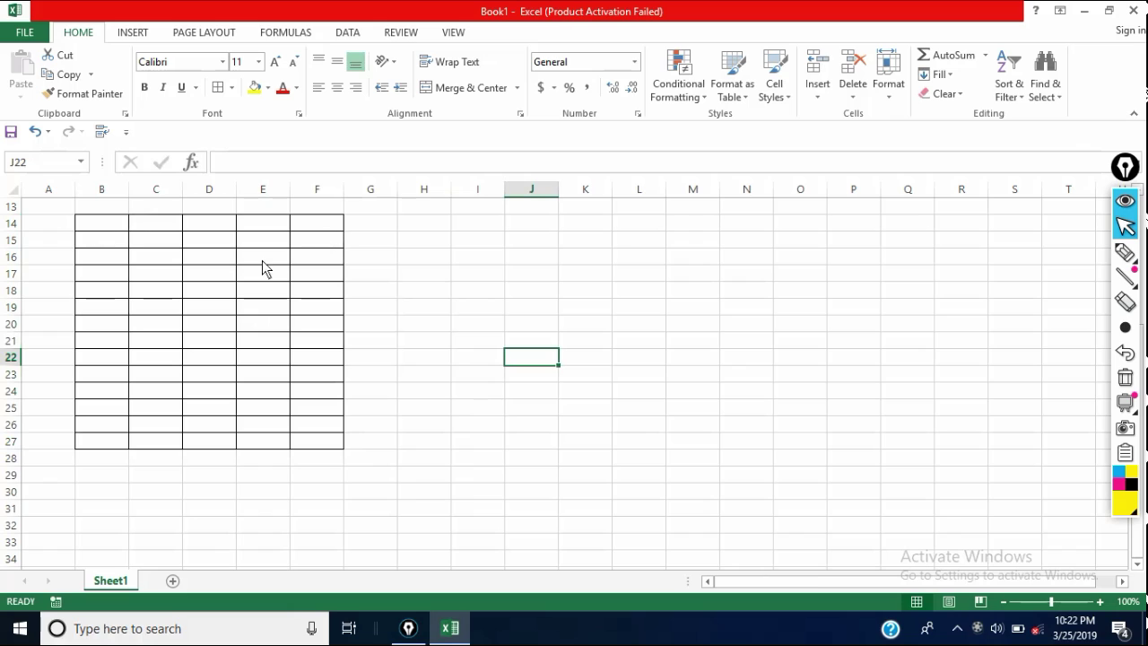
# Apply a Bottom Double Border to the cell range J18:L22.
pyautogui.click(114, 230)
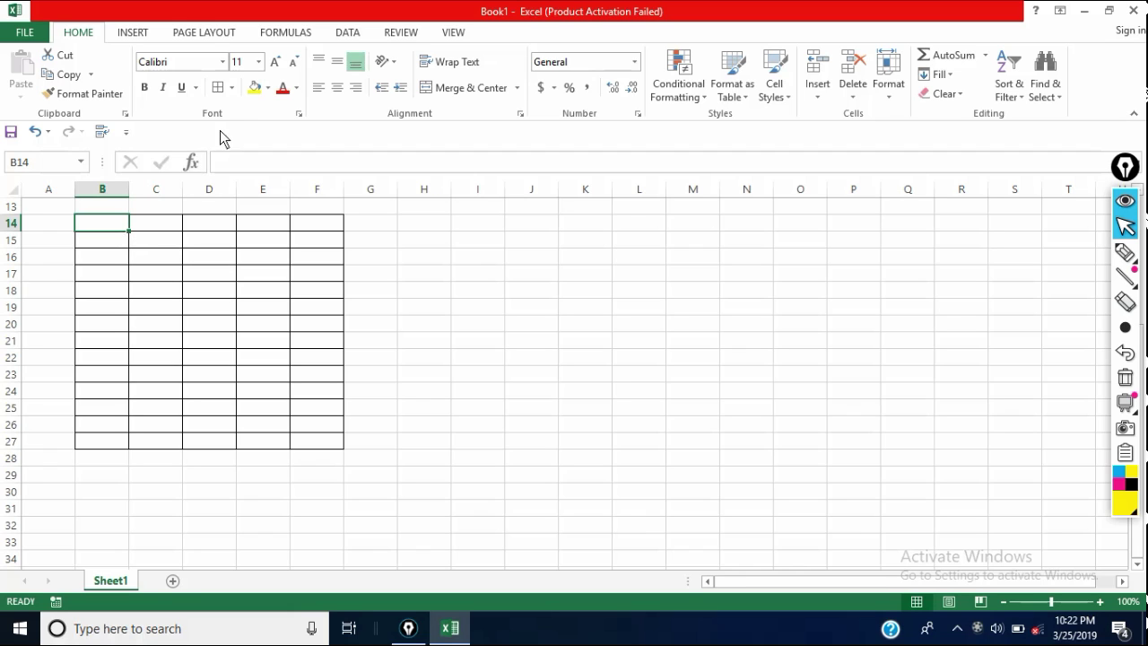
pyautogui.click(231, 87)
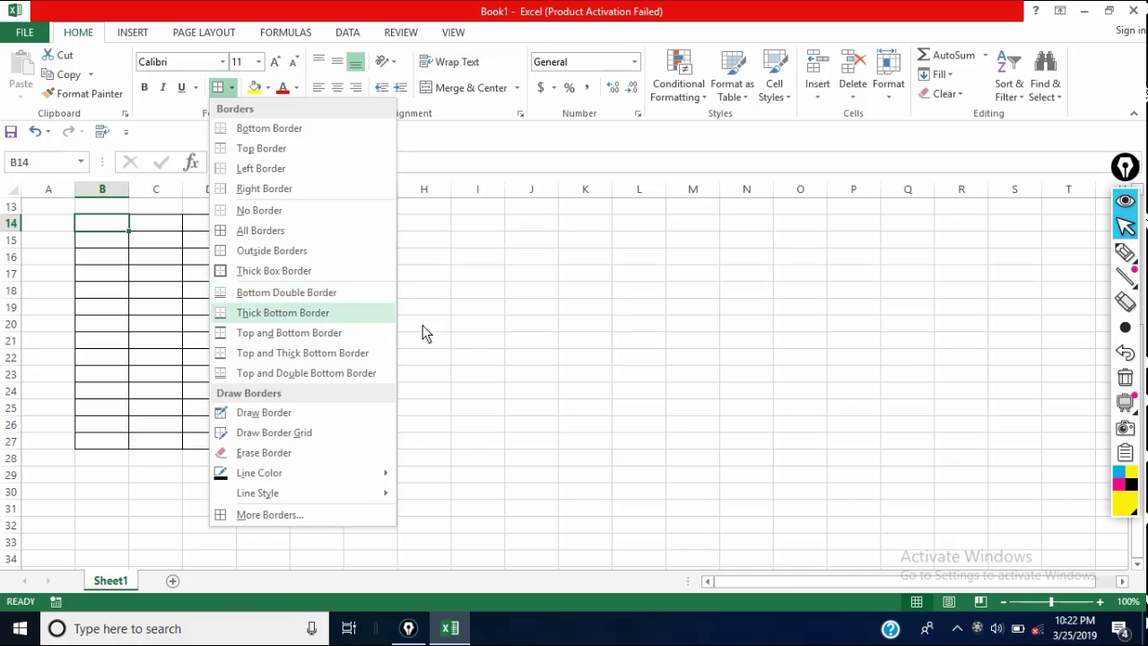
pyautogui.click(549, 294)
pyautogui.moveTo(549, 294); pyautogui.dragTo(661, 364)
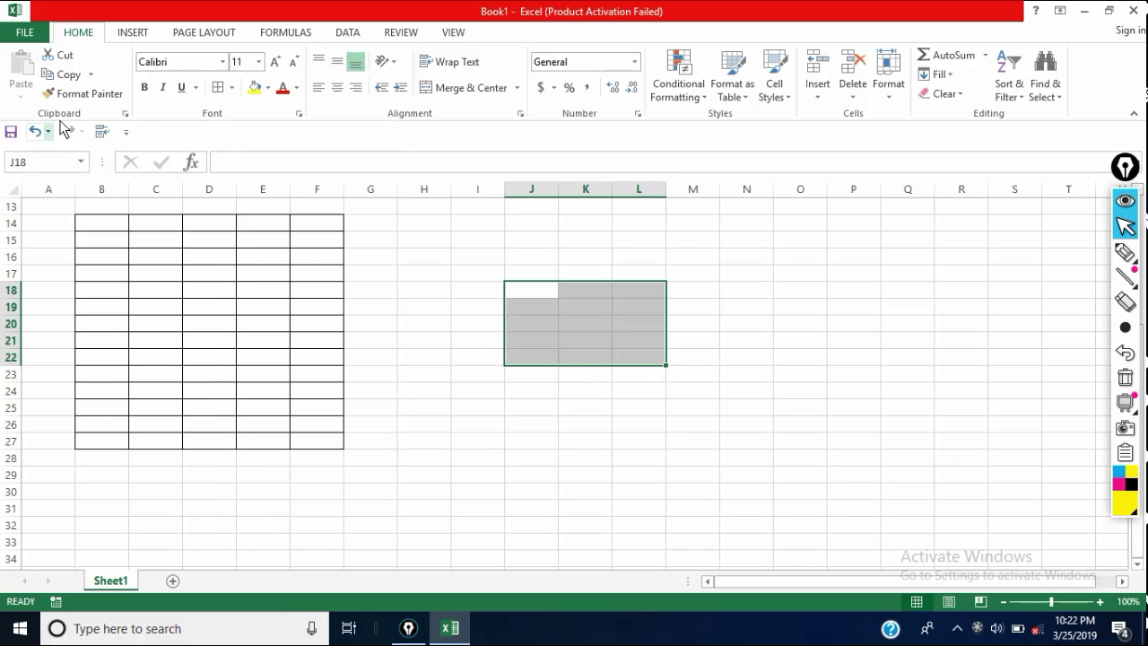
pyautogui.click(233, 87)
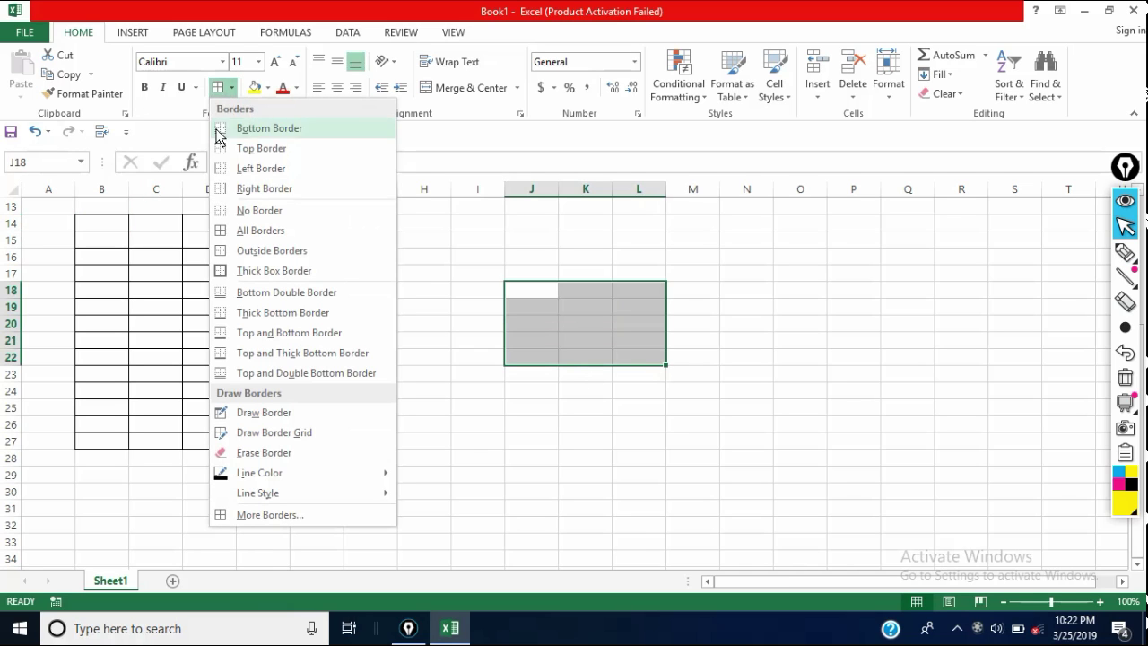
pyautogui.click(272, 293)
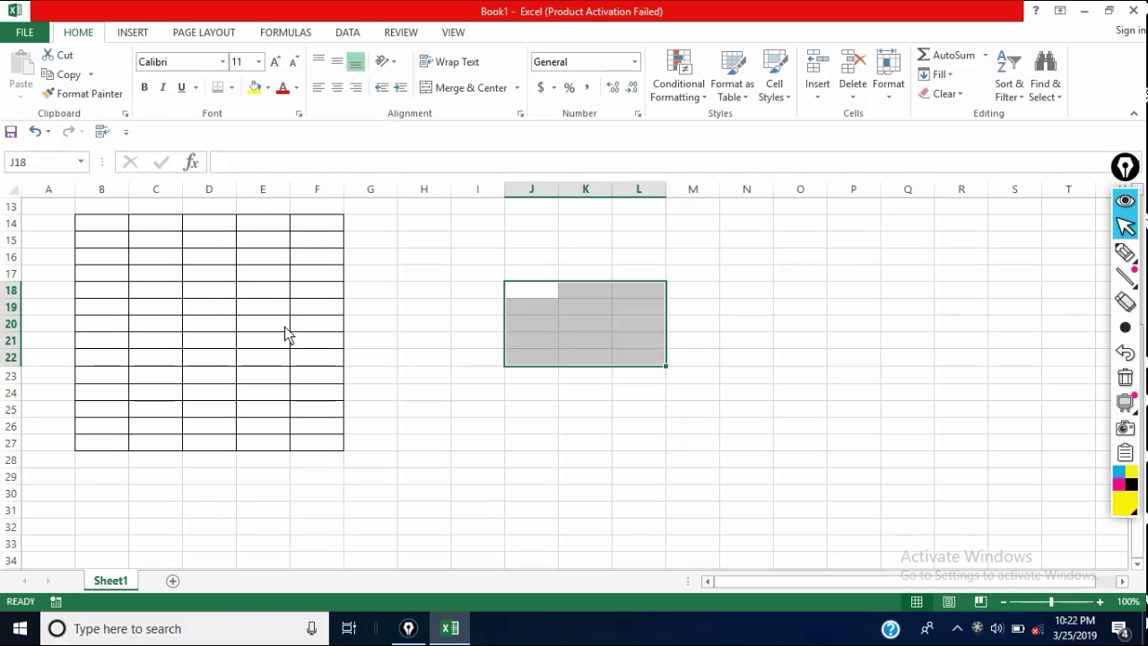
pyautogui.click(700, 522)
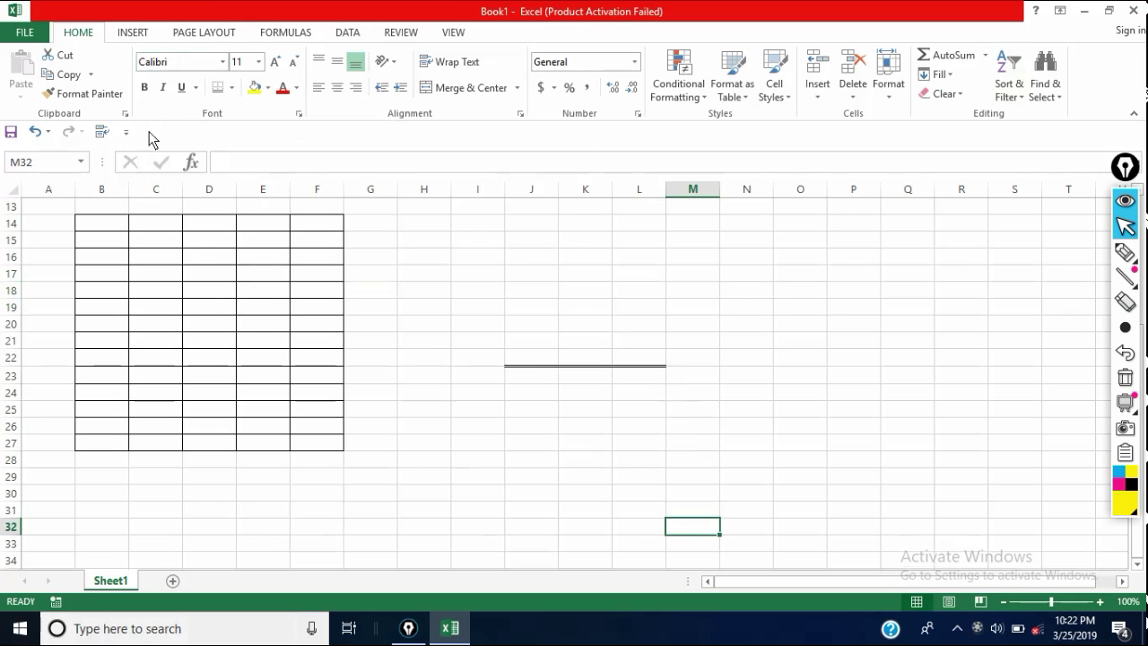
# Draw freehand outline borders around the ranges O18:R29, M16:O29 and J28:M33 with Draw Border.
pyautogui.click(231, 87)
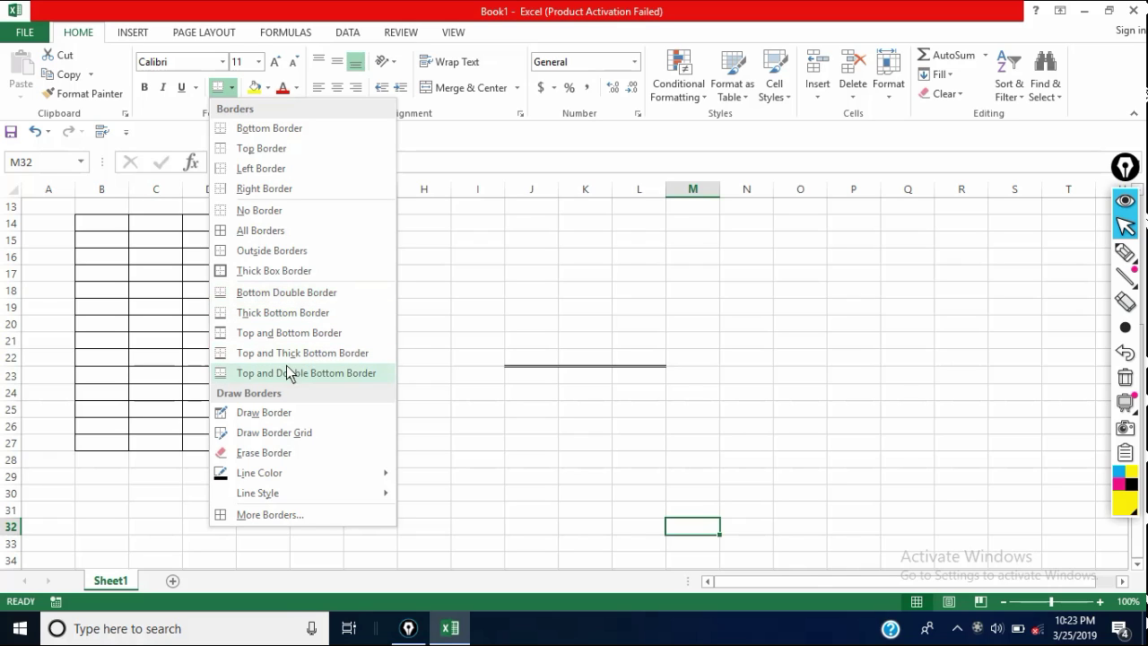
pyautogui.click(310, 413)
pyautogui.moveTo(773, 282); pyautogui.dragTo(934, 366)
pyautogui.moveTo(977, 414); pyautogui.dragTo(974, 487)
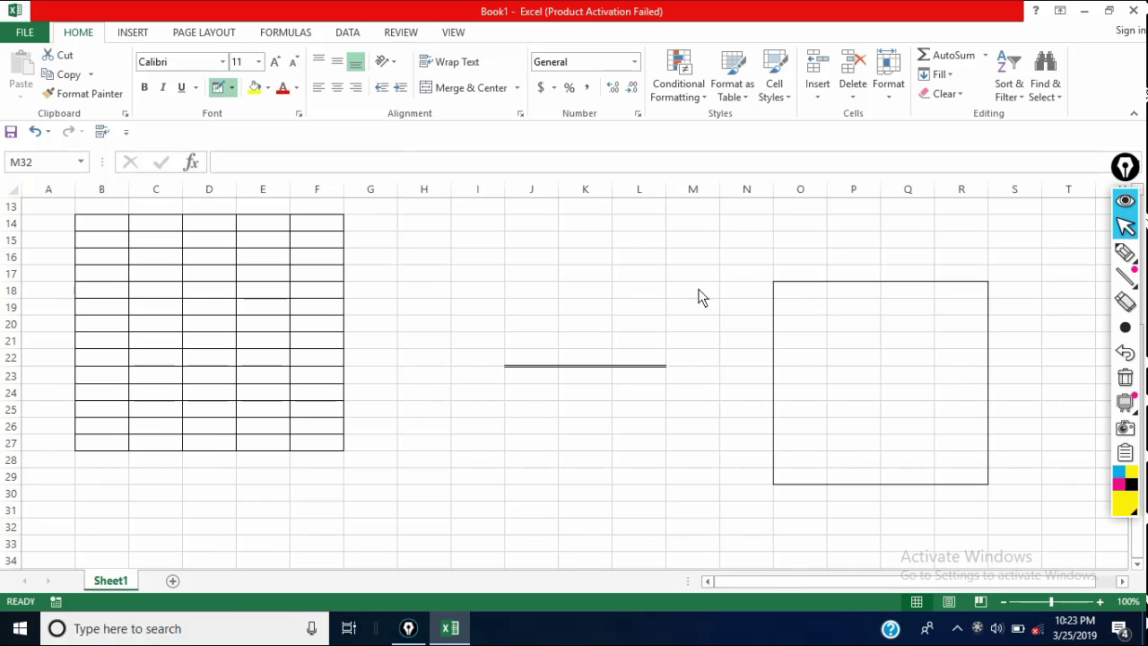
pyautogui.moveTo(716, 259)
pyautogui.mouseDown()
pyautogui.moveTo(817, 471)
pyautogui.moveTo(792, 482)
pyautogui.mouseUp()
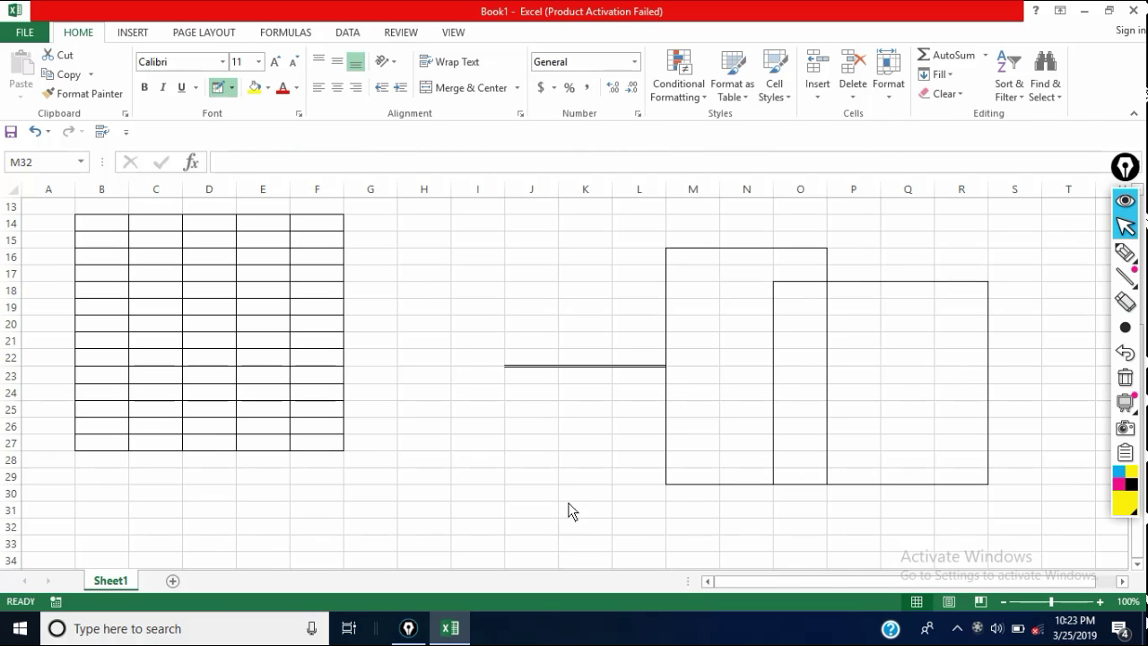
pyautogui.moveTo(503, 464); pyautogui.dragTo(687, 558)
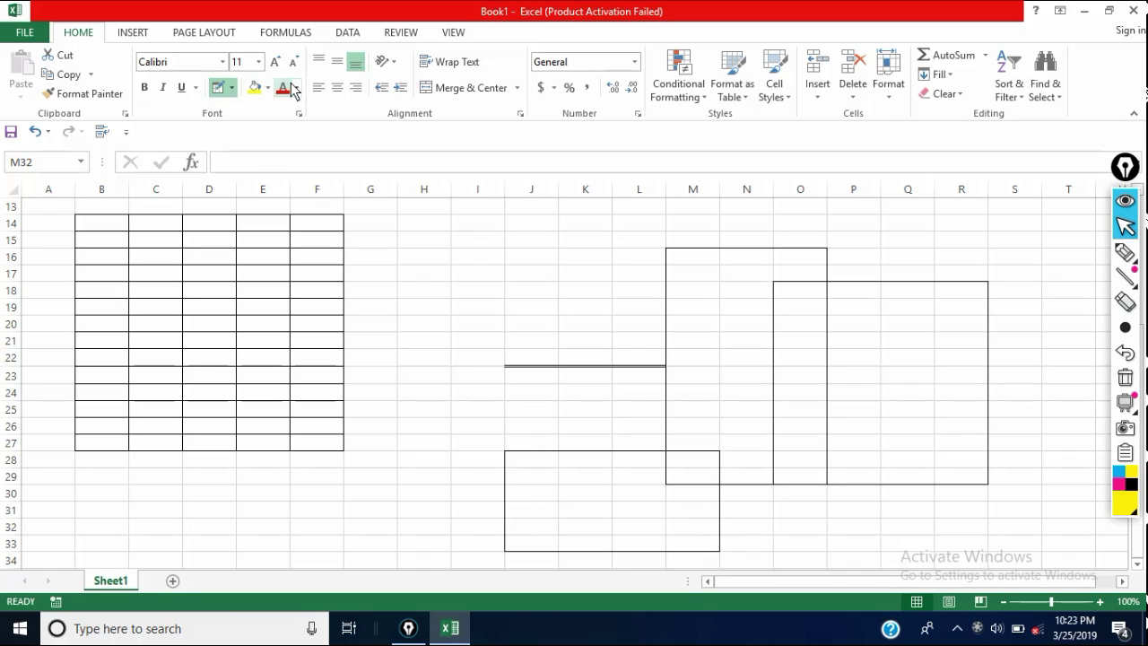
# Draw a border around cells H15:H16 and leave border drawing by applying No Border to cell M32.
pyautogui.click(232, 89)
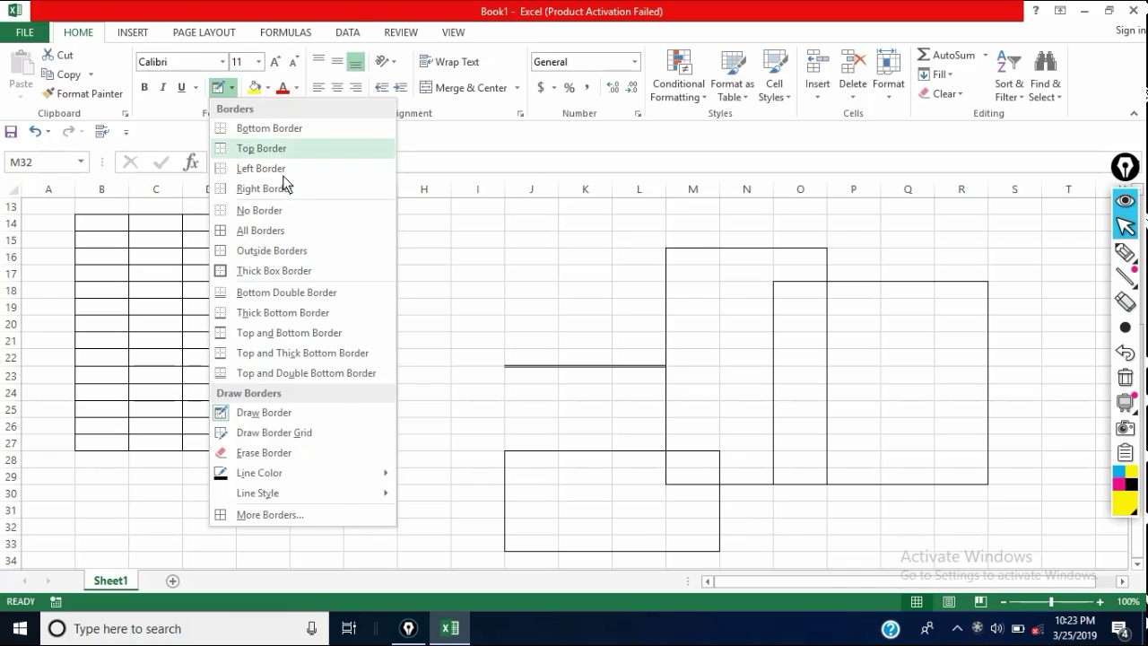
pyautogui.click(517, 295)
pyautogui.moveTo(401, 230); pyautogui.dragTo(448, 251)
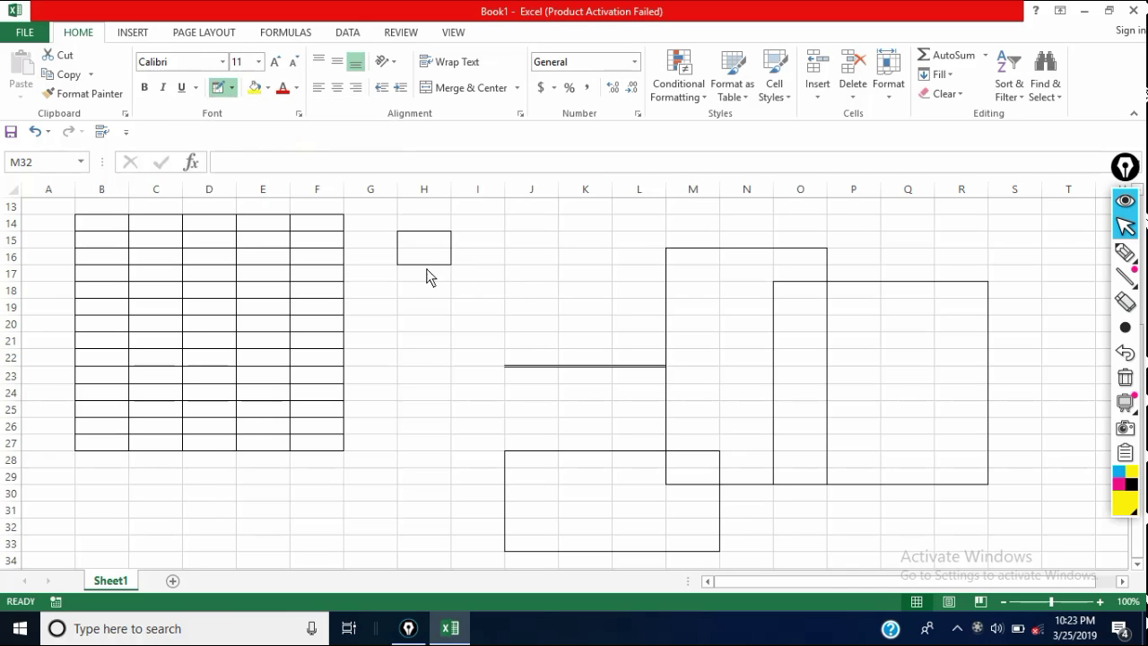
pyautogui.click(232, 87)
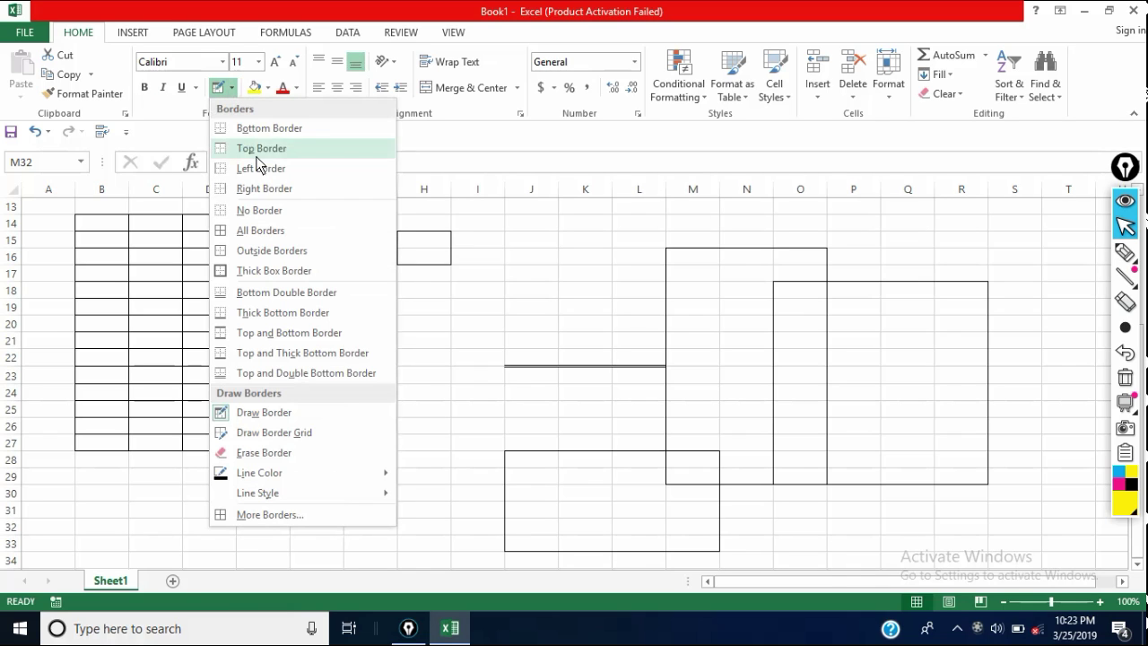
pyautogui.click(260, 213)
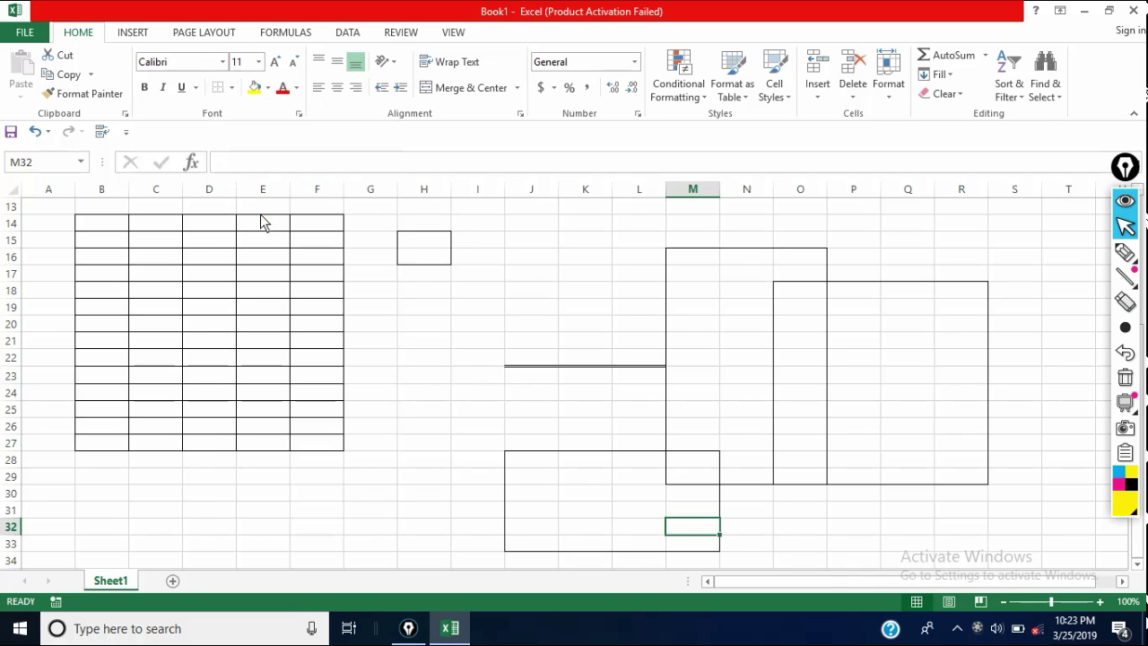
pyautogui.click(544, 309)
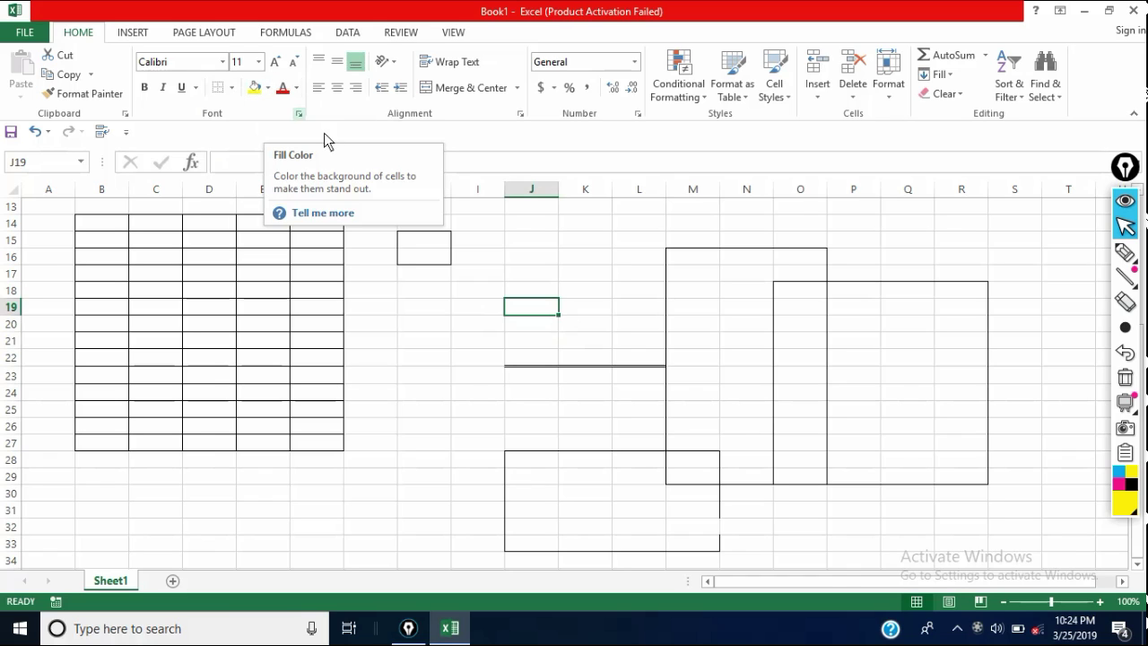
# Enter MKCC in cell H18 and choose orange as its font color.
pyautogui.click(385, 305)
pyautogui.click(447, 297)
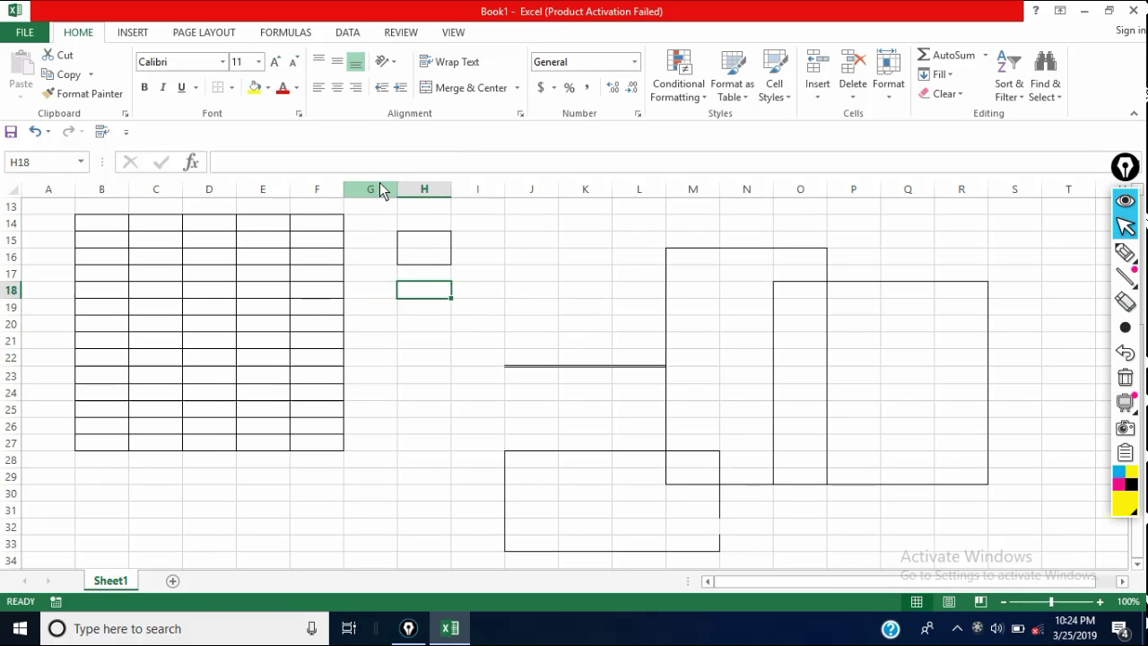
pyautogui.write('MKCC')
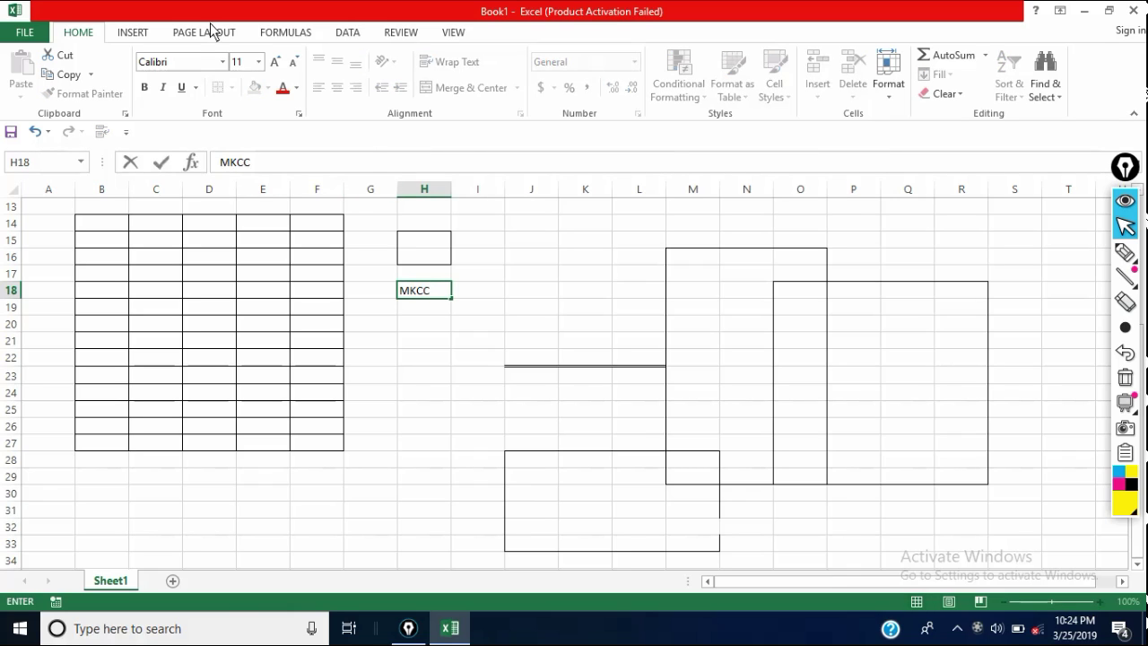
pyautogui.click(297, 88)
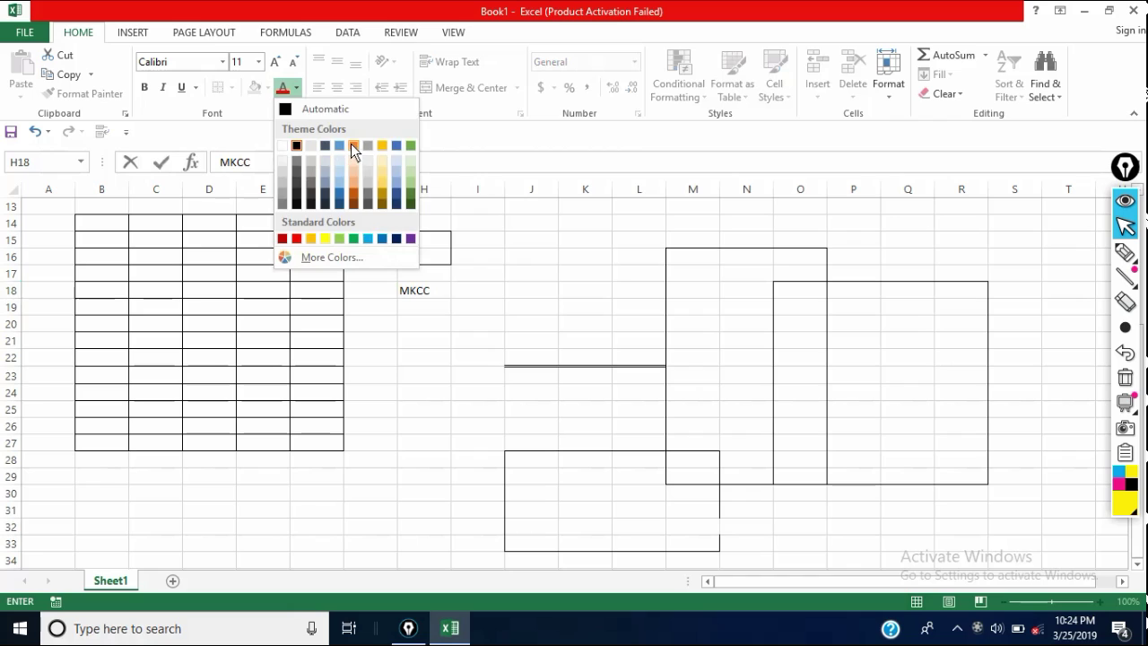
pyautogui.press('Escape')
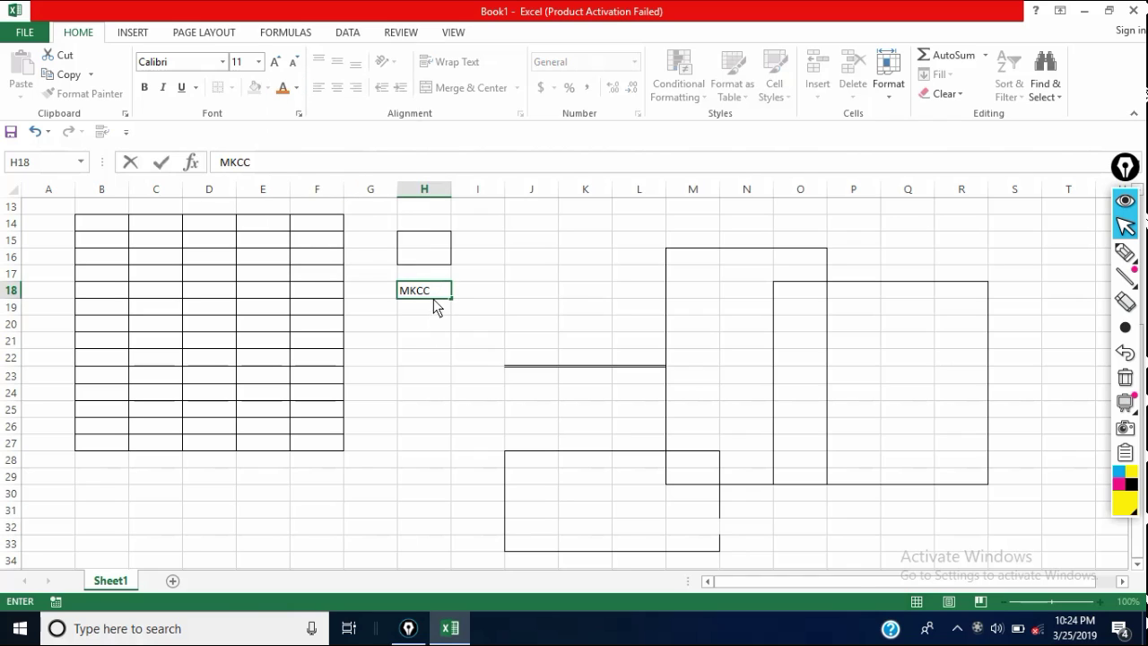
# Set the font color of the MKCC text in cell H18 to red.
pyautogui.click(297, 88)
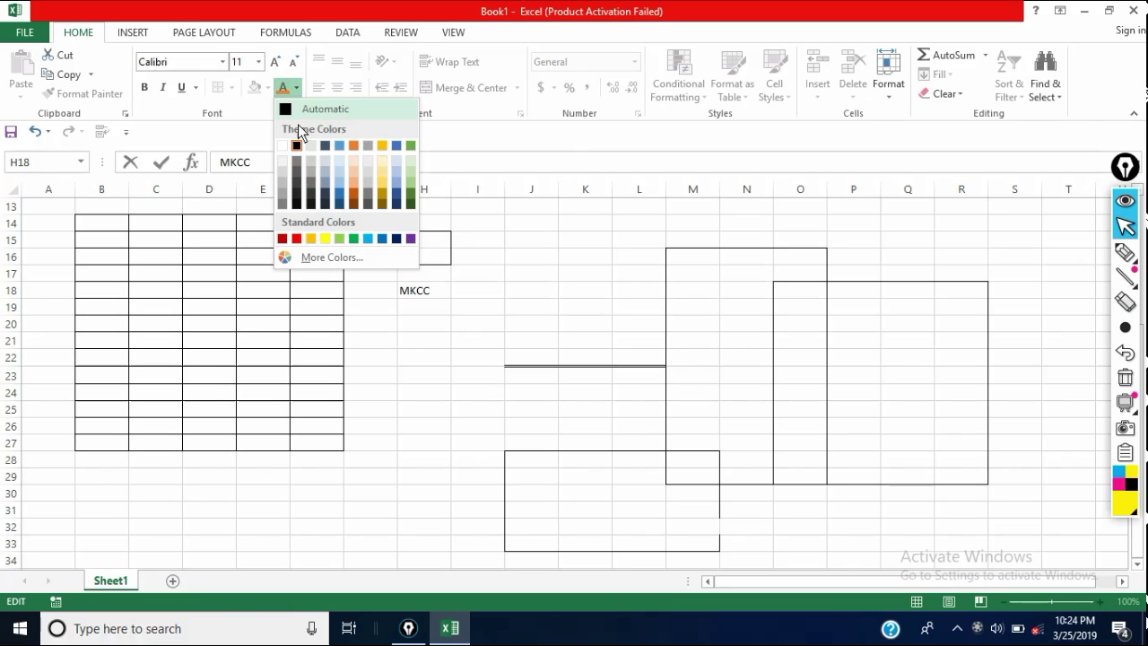
pyautogui.click(297, 238)
pyautogui.click(420, 356)
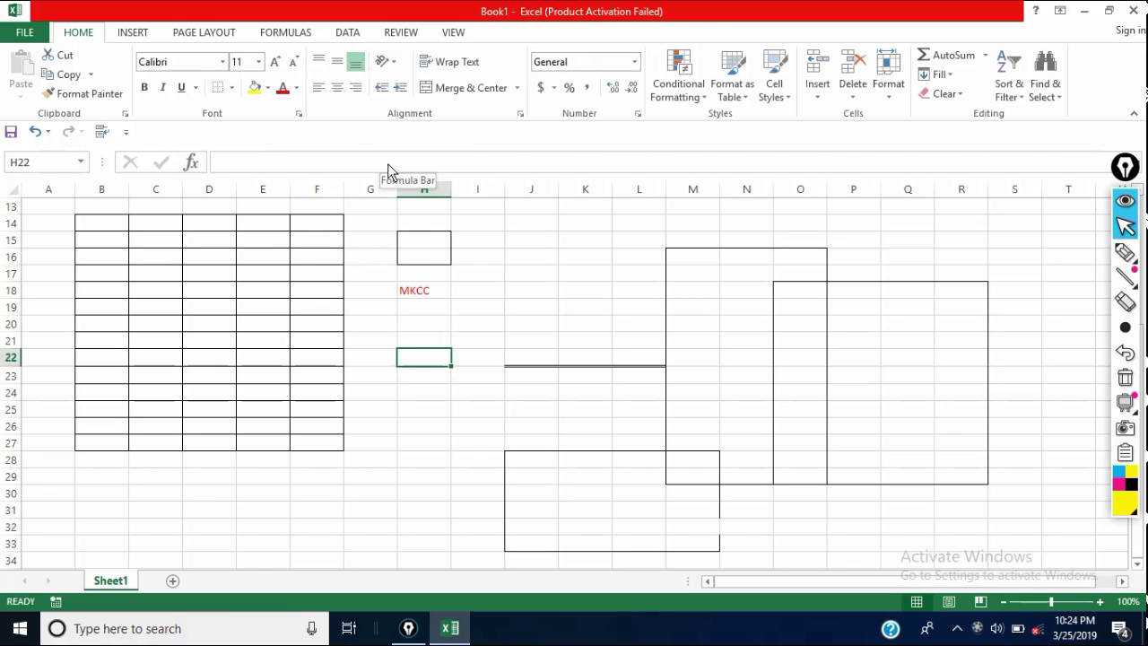
# Set the font color of the empty cell H22 to purple.
pyautogui.click(297, 89)
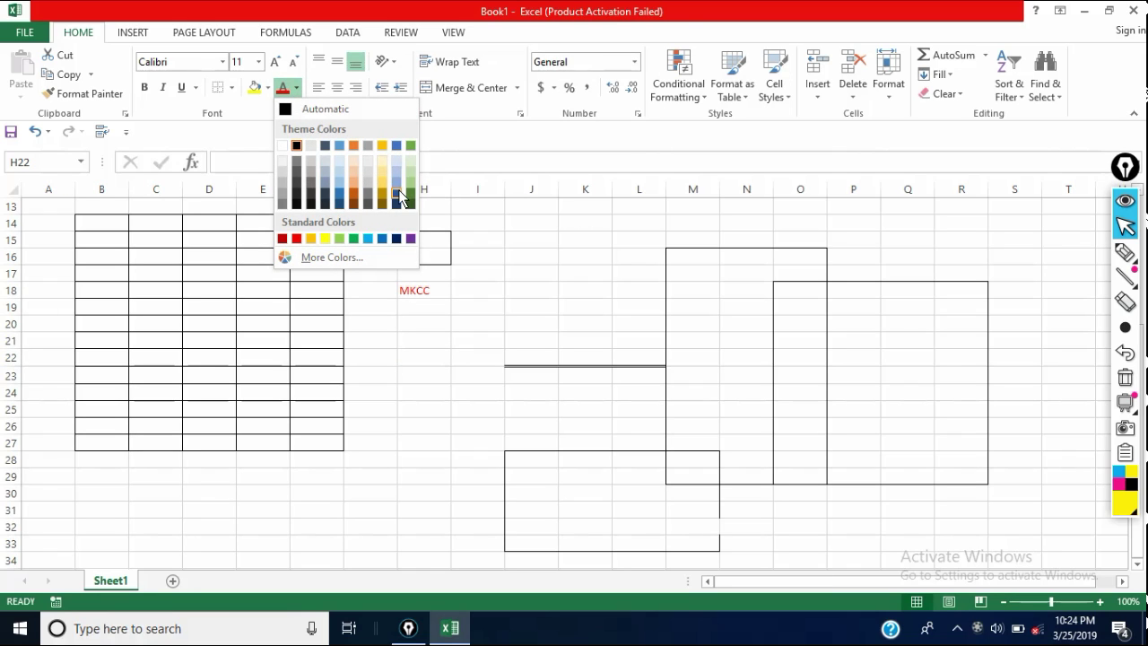
pyautogui.click(410, 239)
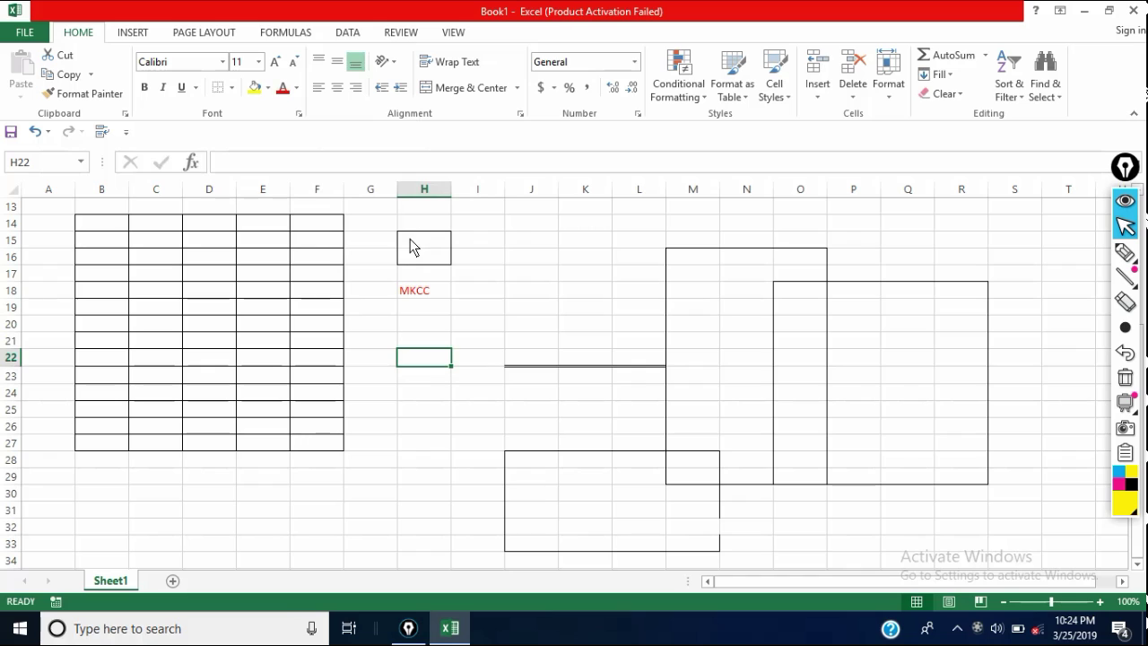
pyautogui.click(457, 273)
# Enter MKCC in cell I20 and append a second MKCC in orange font color within the same cell.
pyautogui.moveTo(483, 290); pyautogui.dragTo(518, 307)
pyautogui.click(485, 325)
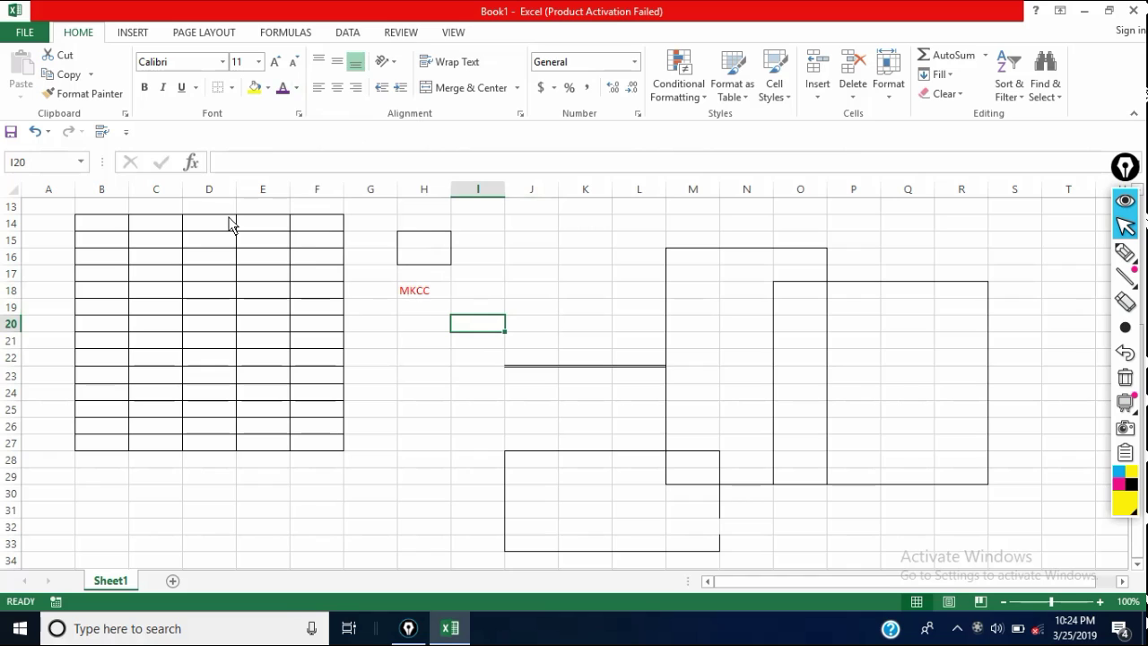
pyautogui.write('MKCC')
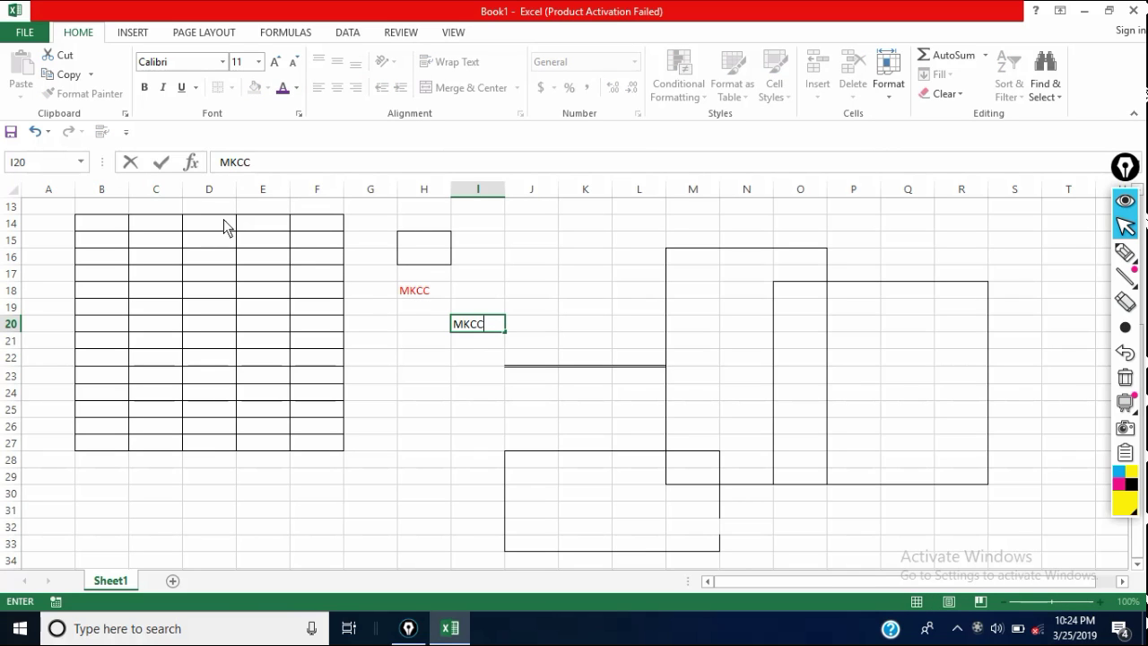
pyautogui.click(297, 88)
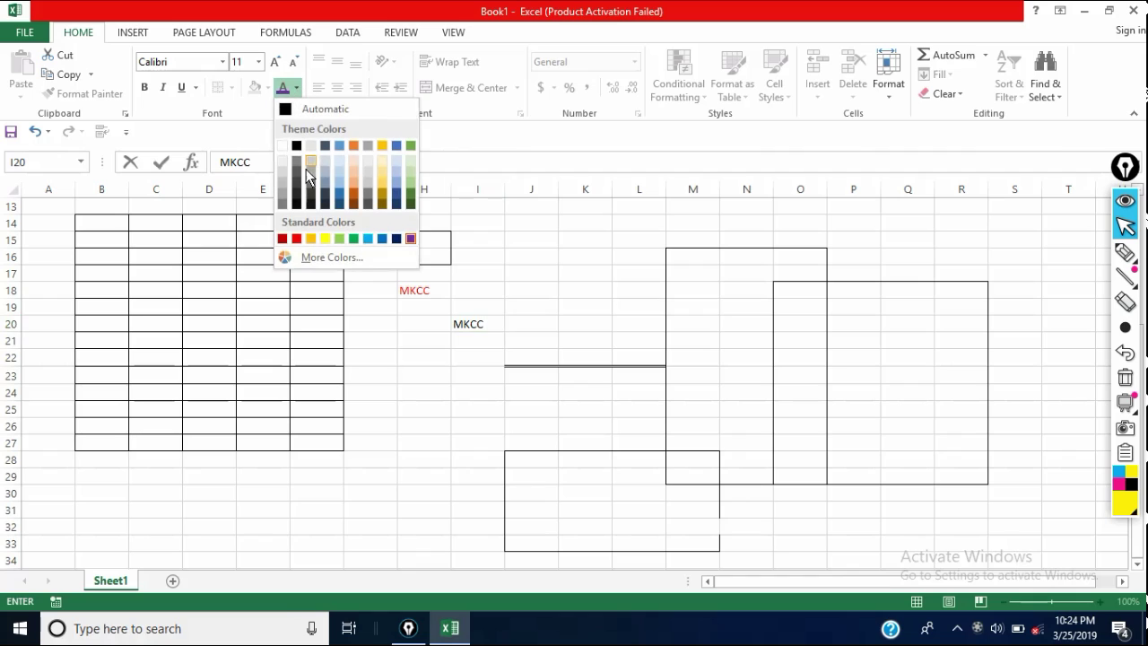
pyautogui.press('Escape')
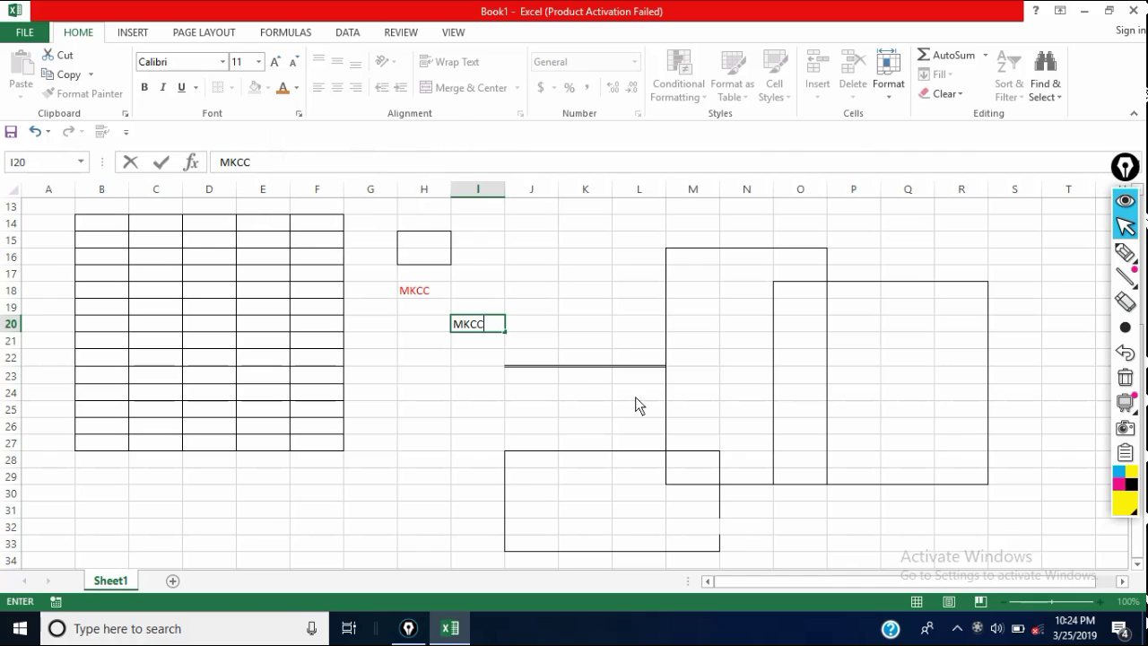
pyautogui.write('MKCC')
# Try enlarging the font size while editing cell I20, shrink it down to 8, and enlarge it by two steps.
pyautogui.click(278, 63)
pyautogui.click(278, 63)
pyautogui.click(277, 63)
pyautogui.click(277, 63)
pyautogui.click(294, 65)
pyautogui.click(295, 65)
pyautogui.click(295, 65)
pyautogui.click(295, 64)
pyautogui.click(295, 64)
pyautogui.click(294, 65)
pyautogui.click(295, 65)
pyautogui.click(294, 66)
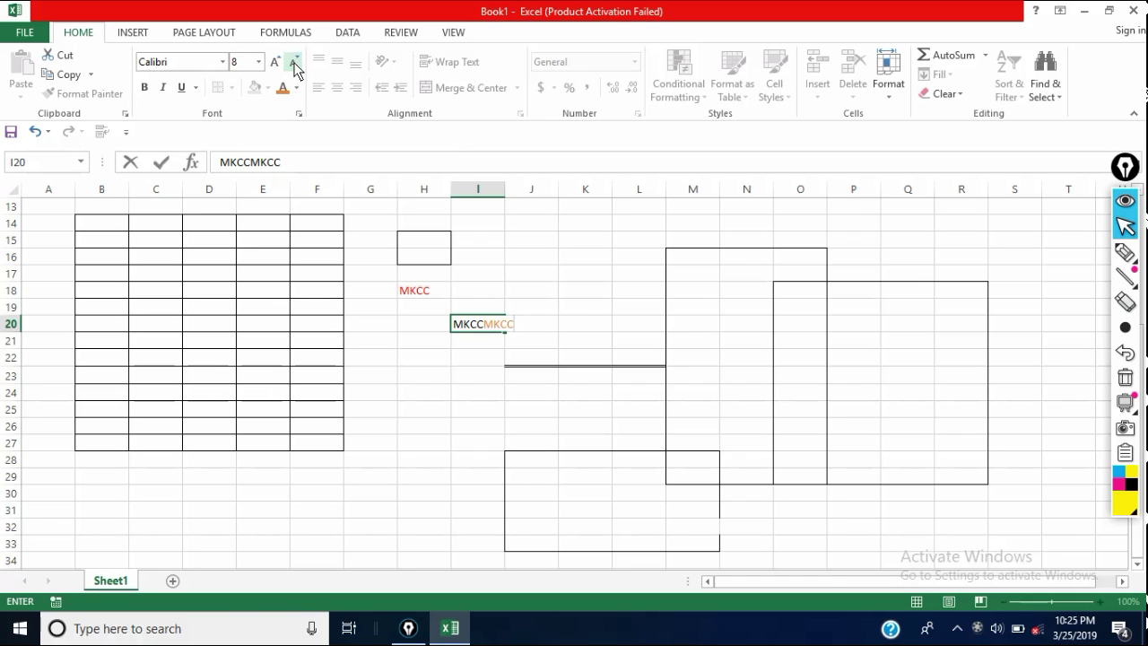
pyautogui.click(276, 66)
pyautogui.click(276, 66)
# Finish the entry in cell I20 and create a new blank workbook.
pyautogui.click(557, 287)
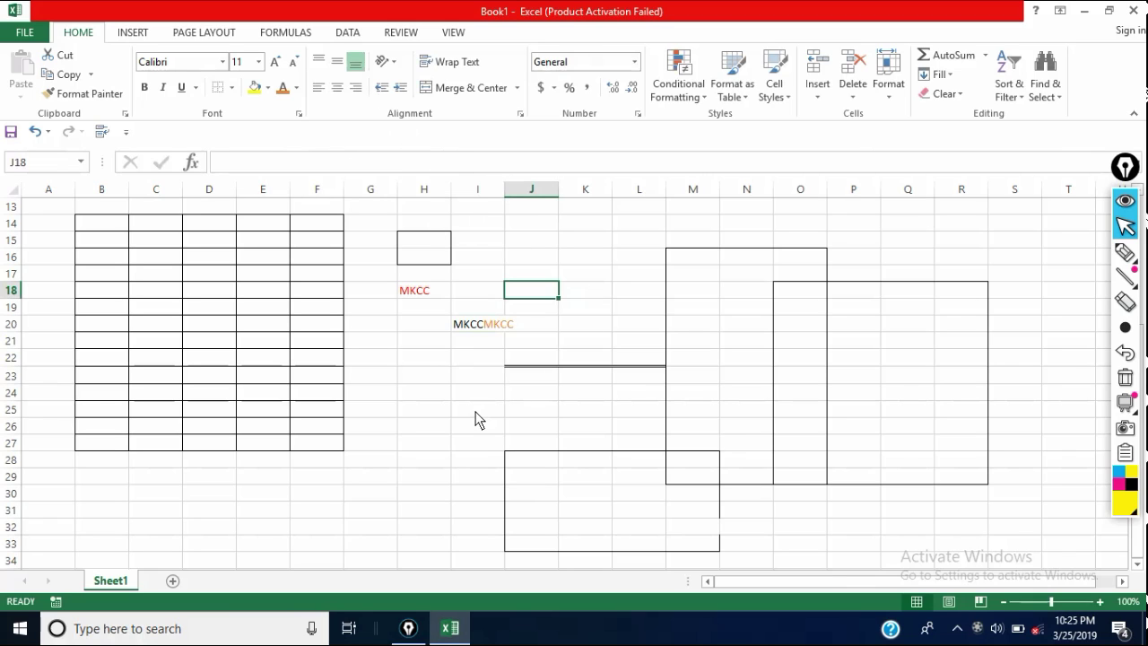
pyautogui.hotkey('ctrl', 'a')
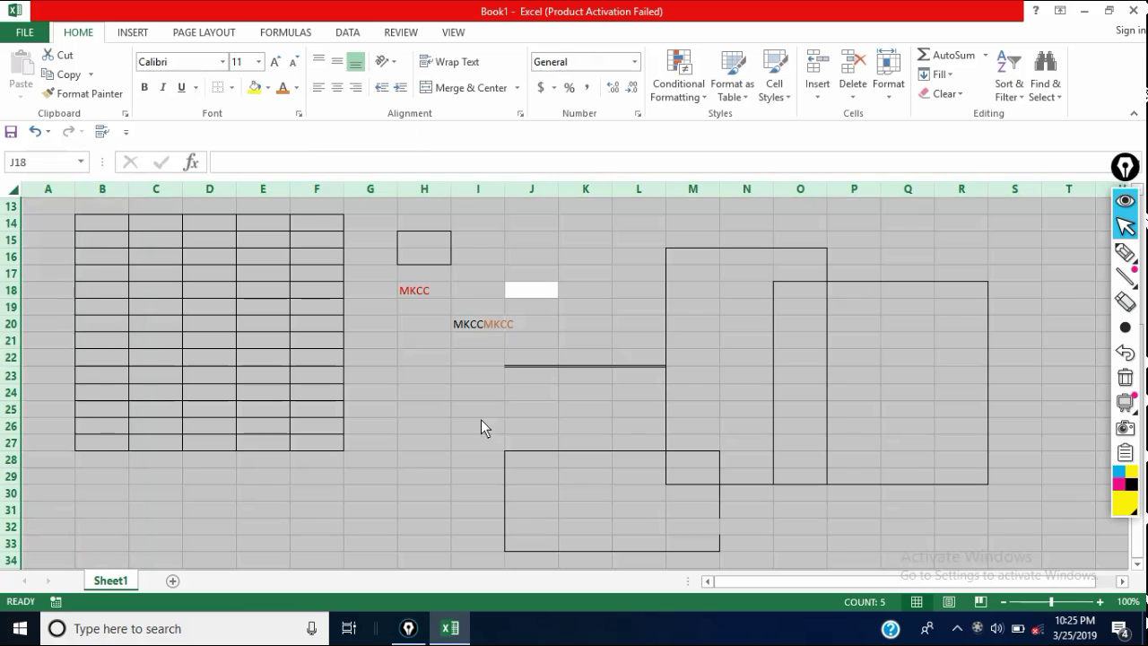
pyautogui.click(28, 31)
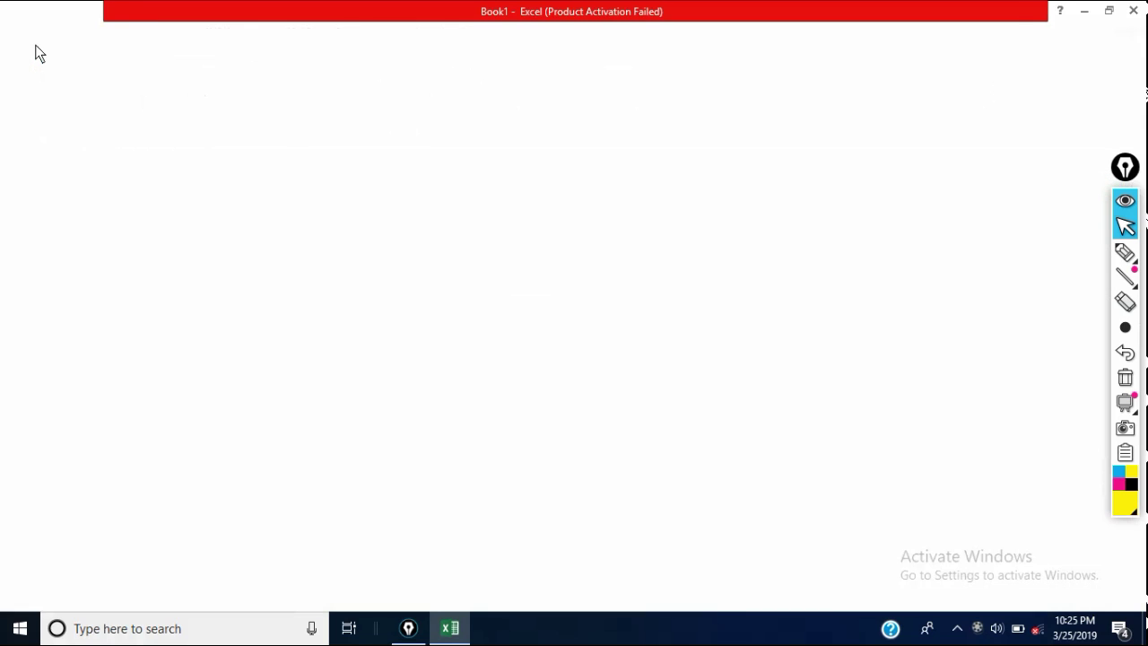
pyautogui.click(58, 105)
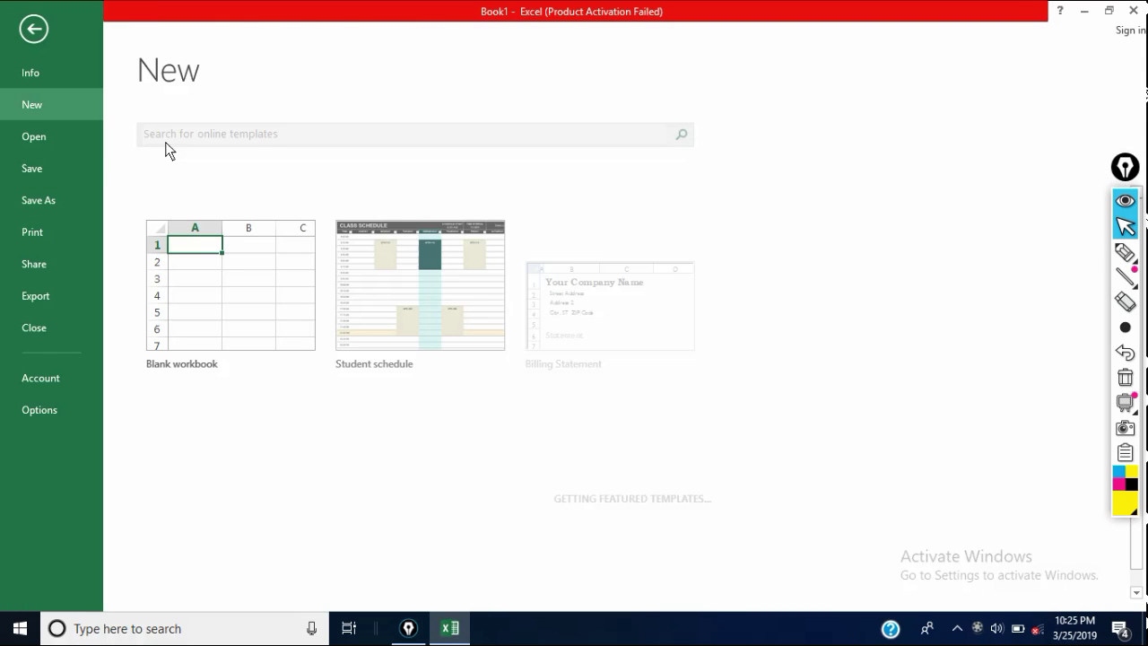
pyautogui.press('Escape')
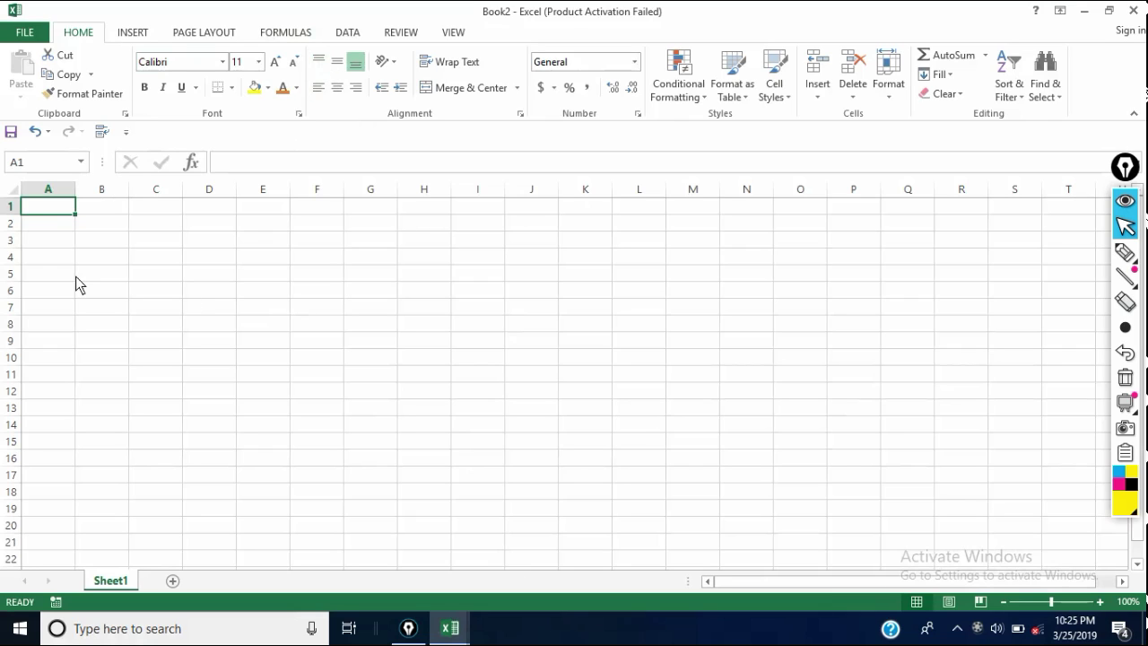
# Enlarge row 3 to about three times its default height and column A to over three times its default width.
pyautogui.click(11, 242)
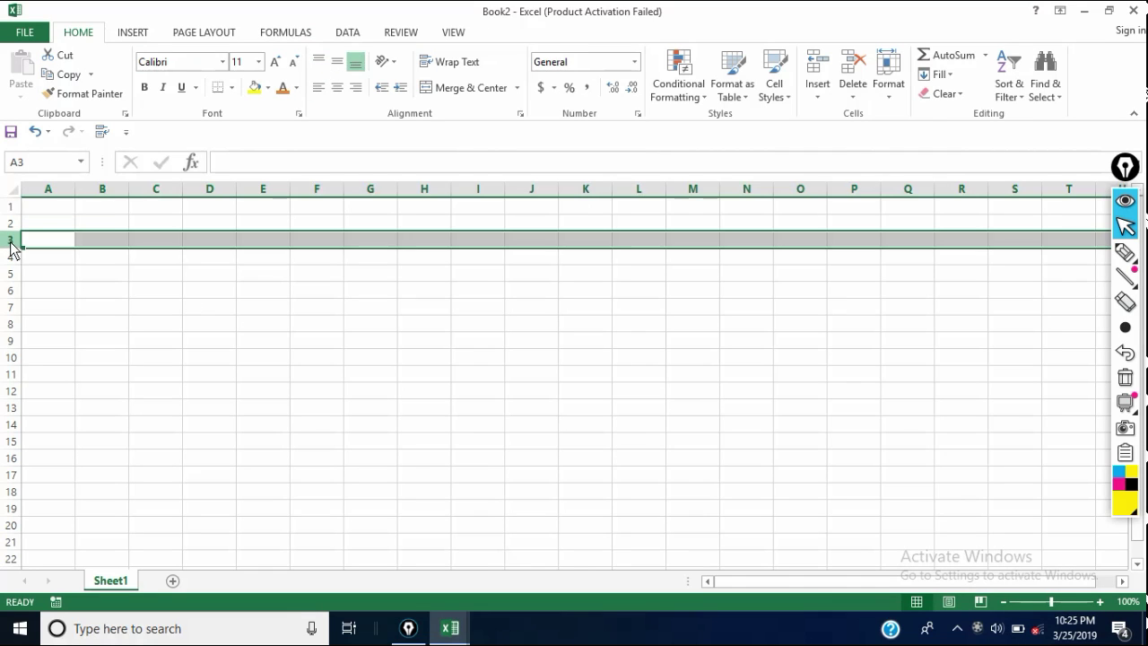
pyautogui.moveTo(12, 248); pyautogui.dragTo(12, 282)
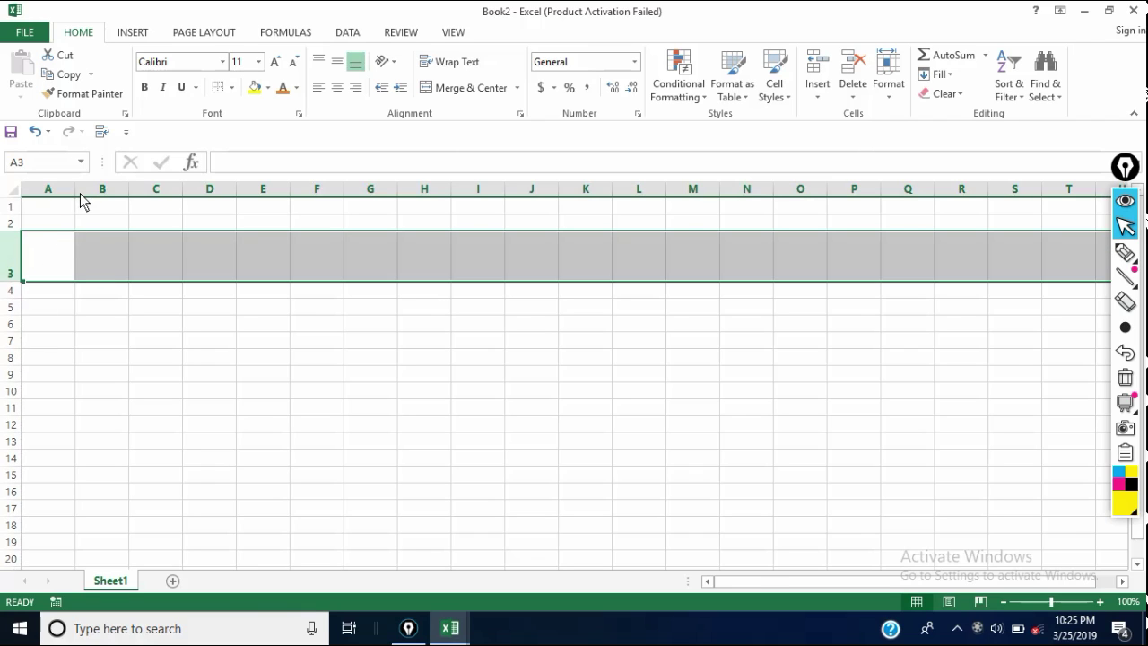
pyautogui.moveTo(75, 192); pyautogui.dragTo(202, 209)
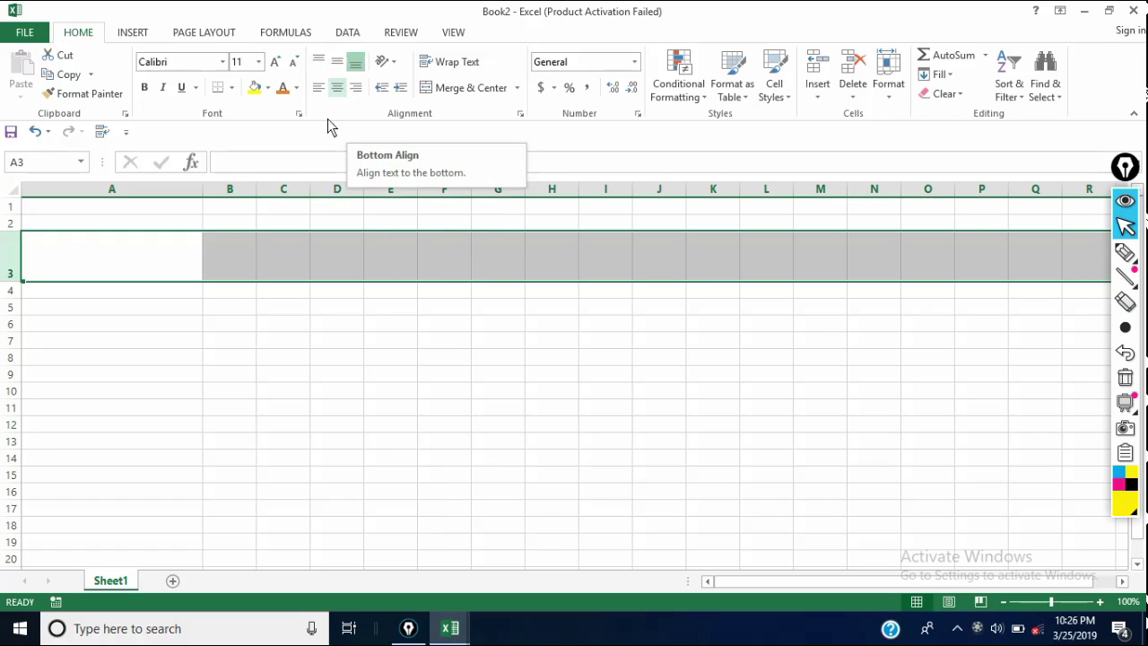
# Enter MKCC in the enlarged cell A3 and align the text to the top of the cell.
pyautogui.click(87, 266)
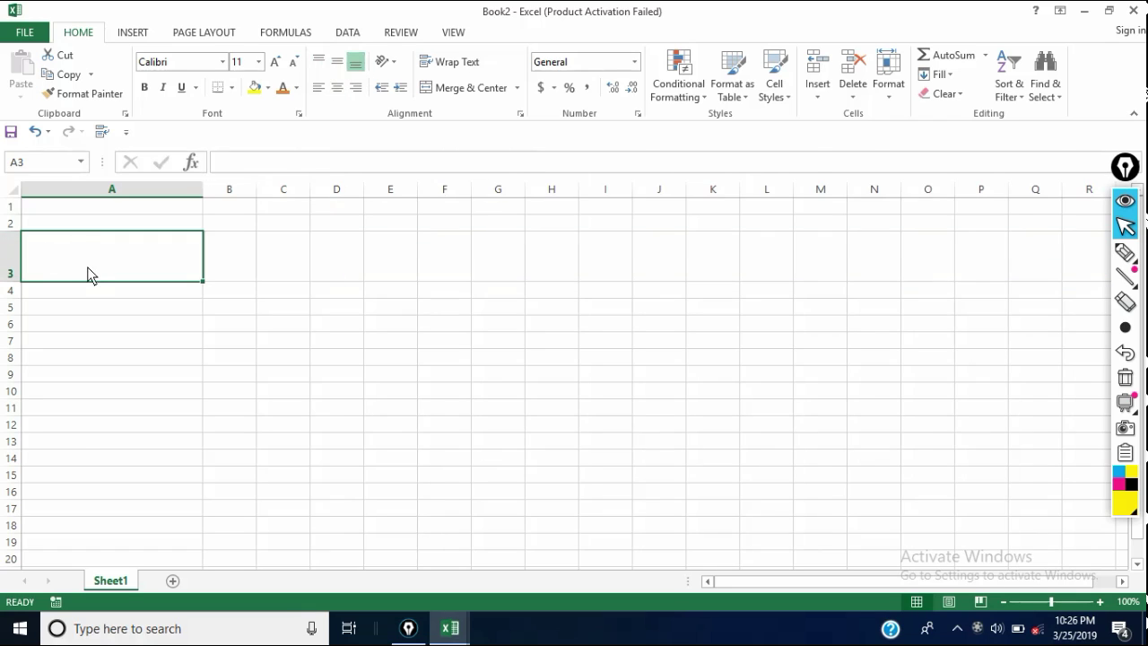
pyautogui.doubleClick(65, 263)
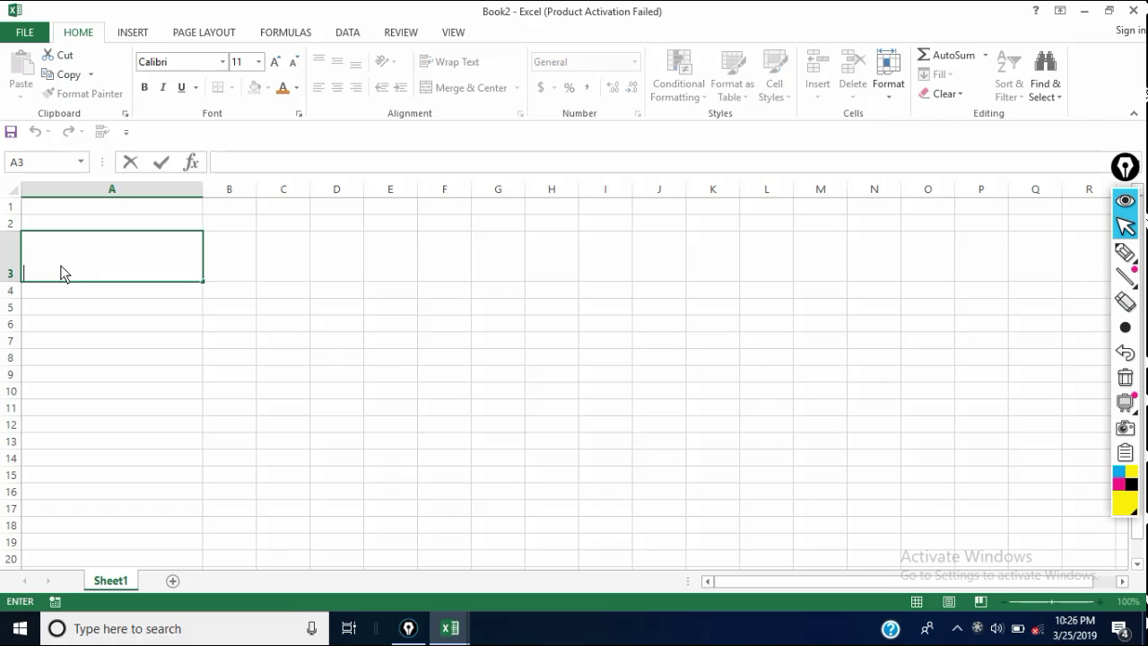
pyautogui.write('MKCC')
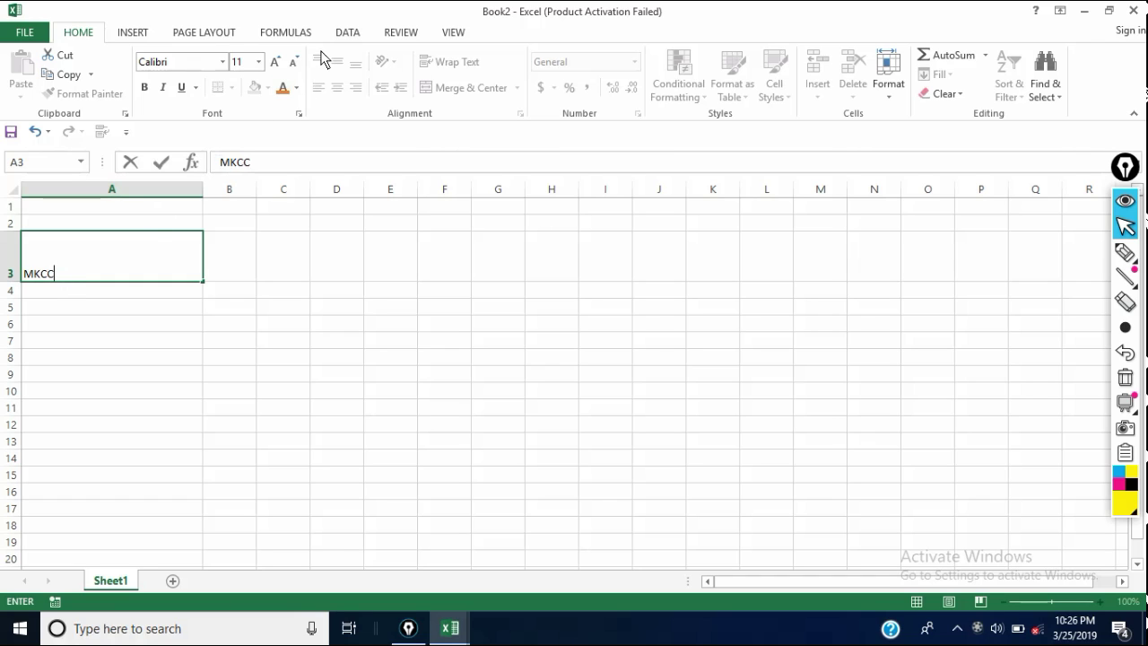
pyautogui.click(233, 260)
pyautogui.click(119, 275)
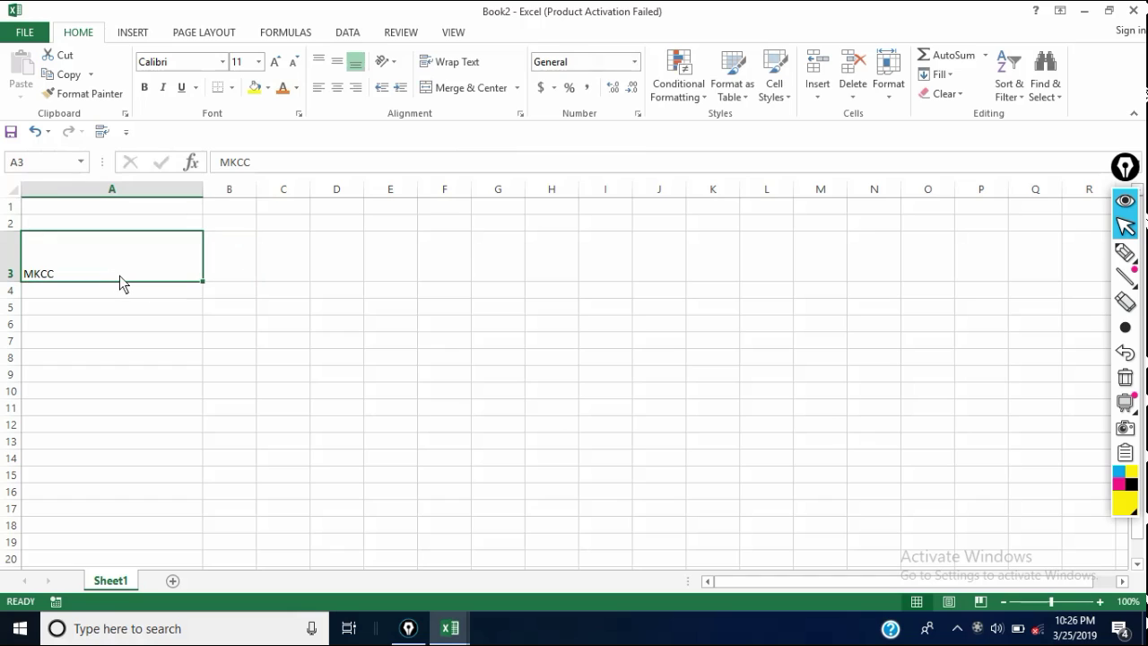
pyautogui.click(317, 64)
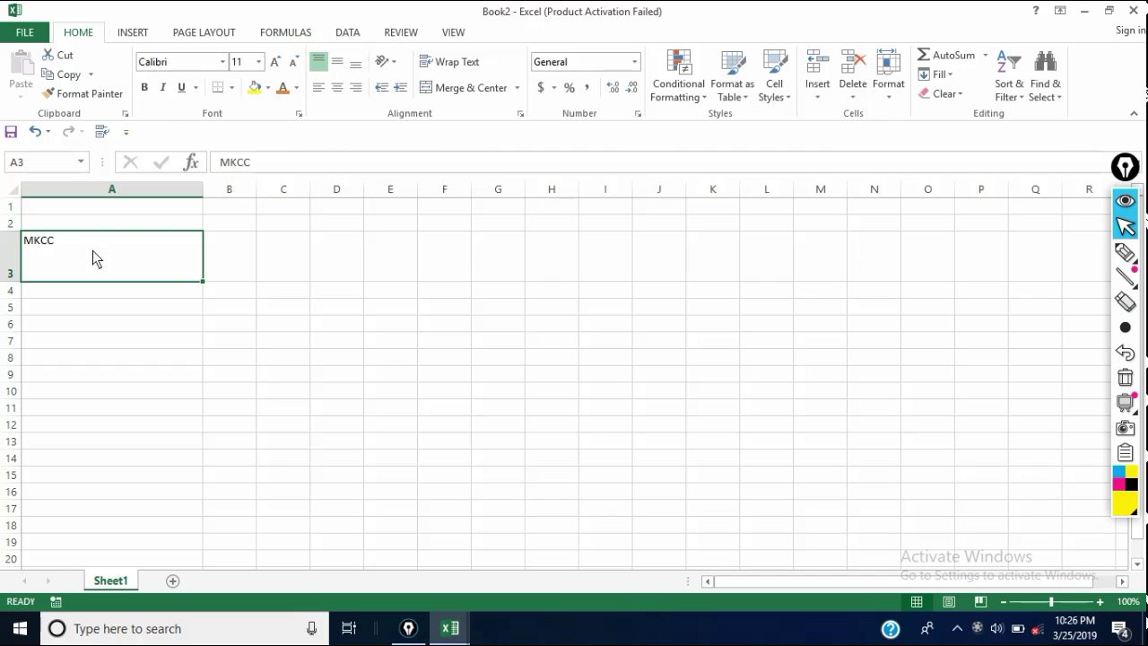
pyautogui.doubleClick(64, 240)
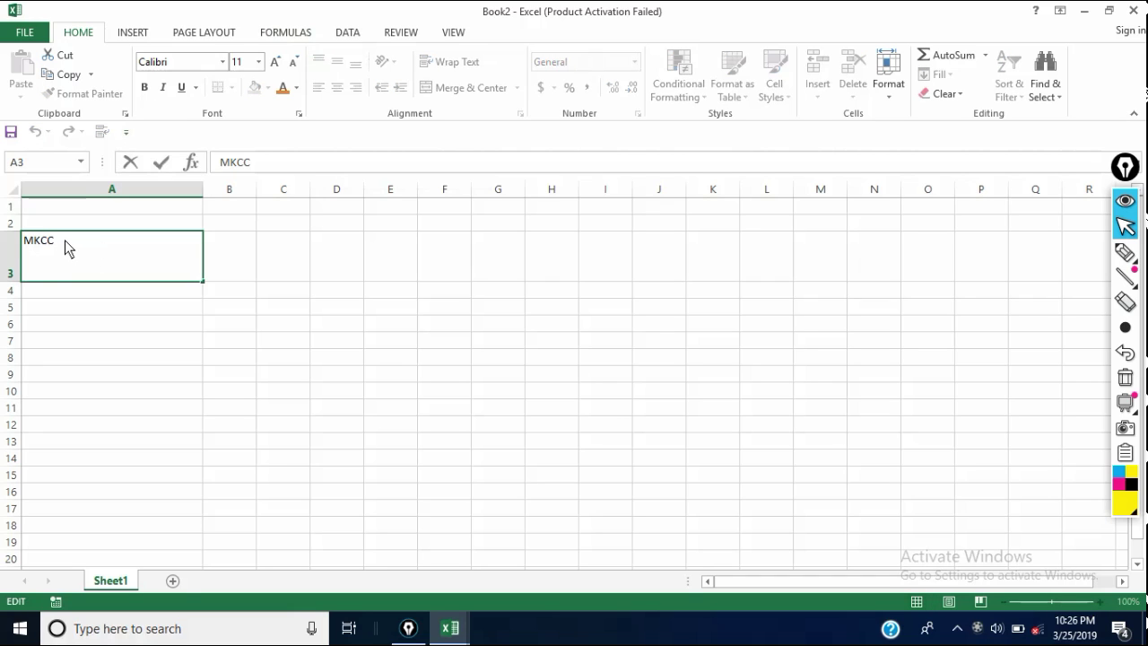
pyautogui.moveTo(65, 239); pyautogui.dragTo(3, 235)
pyautogui.click(44, 275)
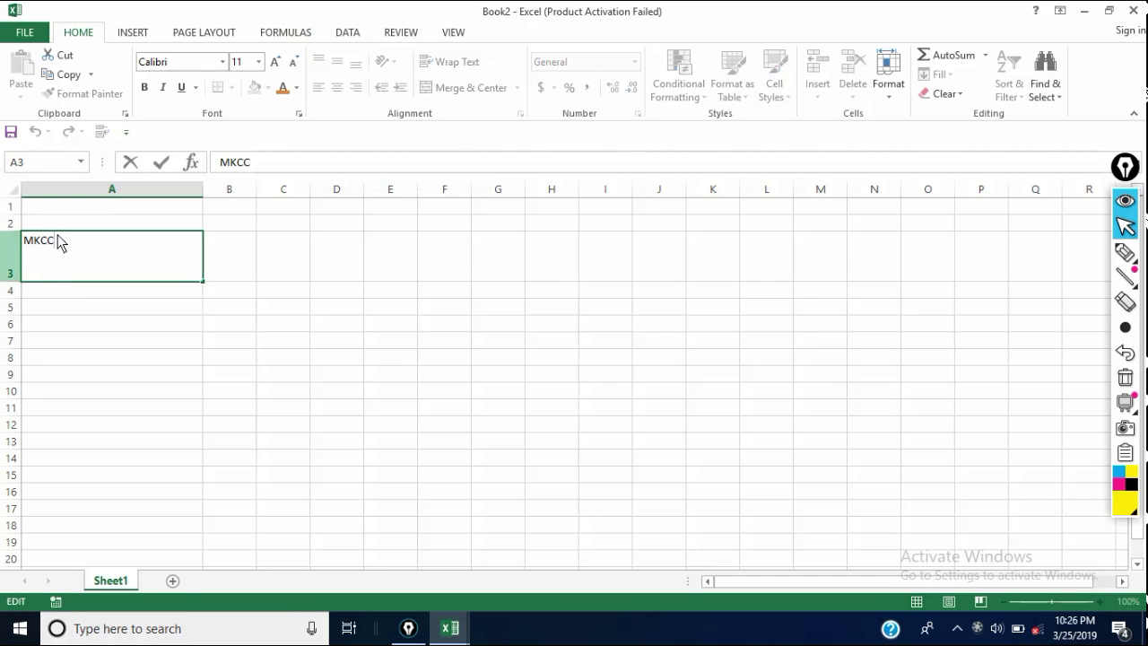
pyautogui.click(166, 323)
# Switch the text in cell A3 between middle, bottom and top vertical alignment, finishing with Bottom Align.
pyautogui.click(116, 265)
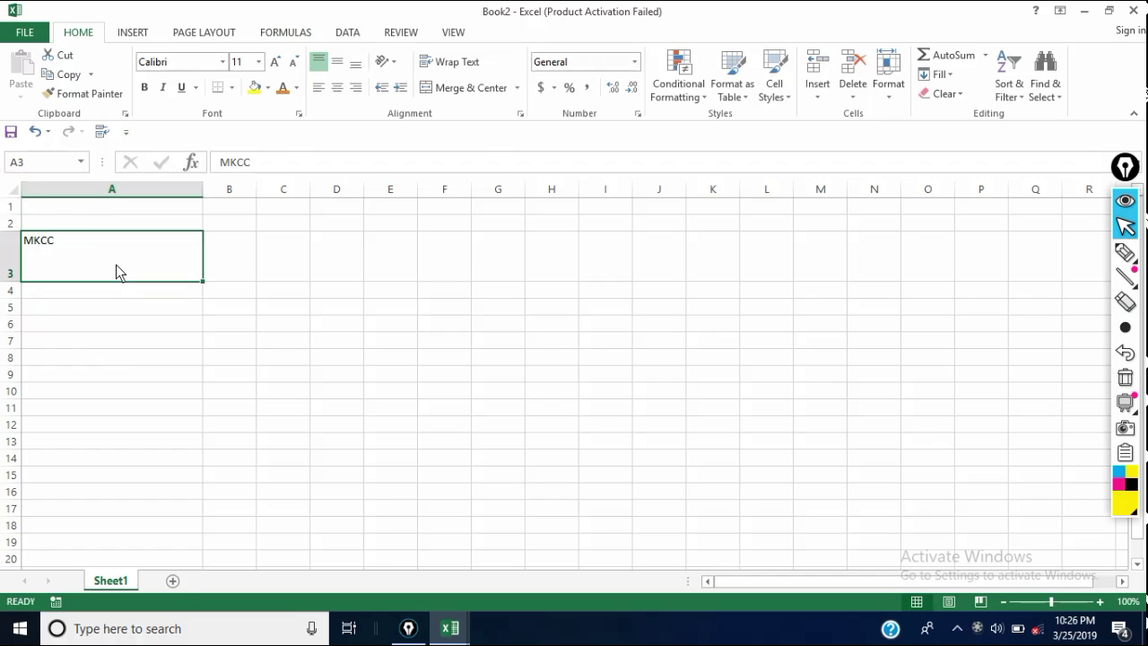
pyautogui.click(338, 61)
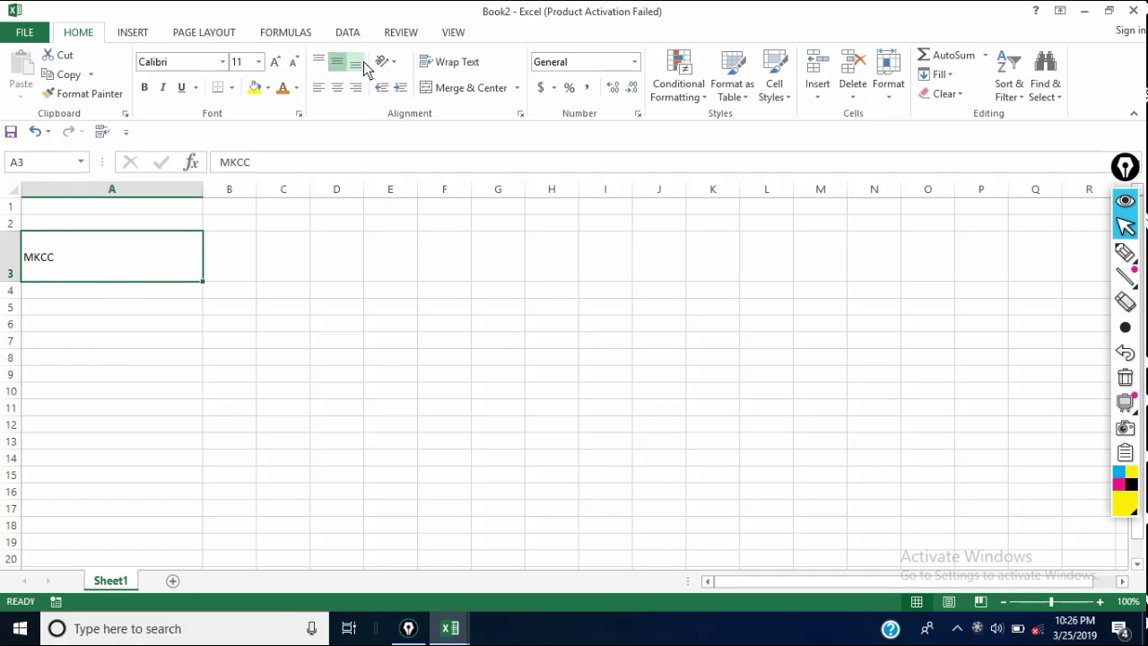
pyautogui.click(356, 63)
pyautogui.click(357, 68)
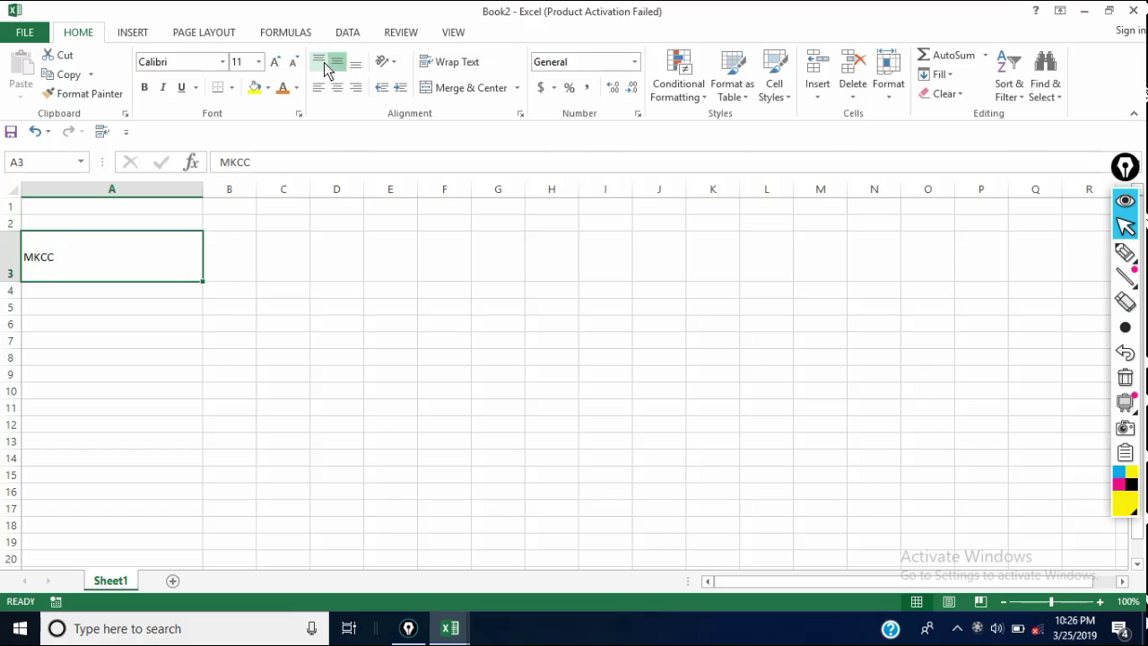
pyautogui.click(320, 64)
pyautogui.click(337, 67)
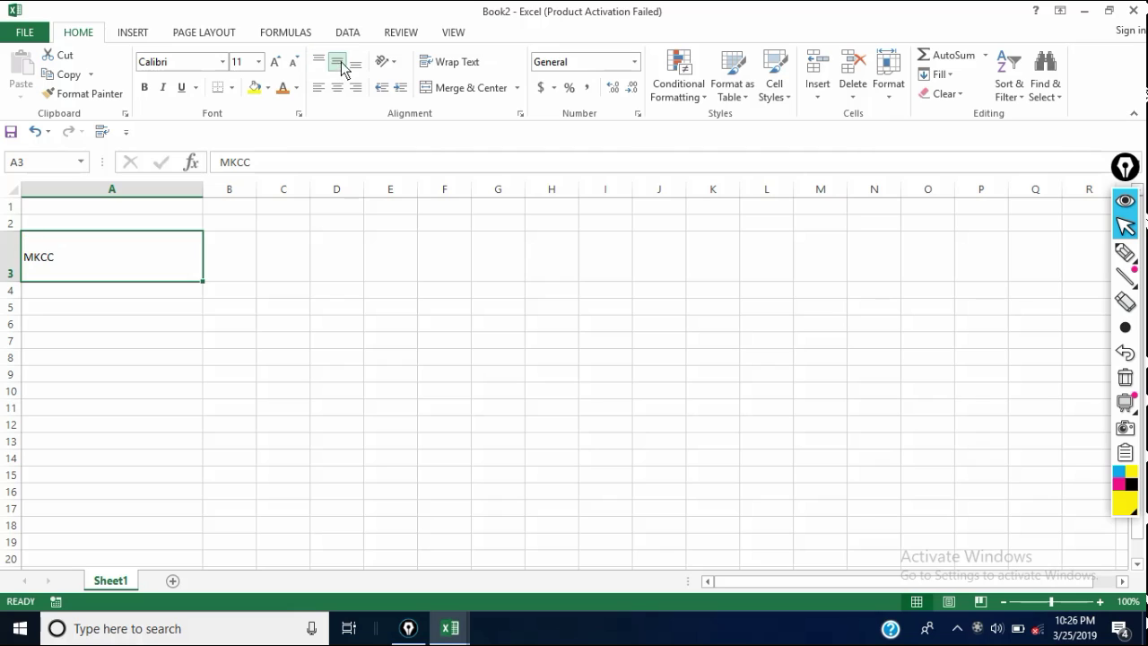
pyautogui.click(358, 70)
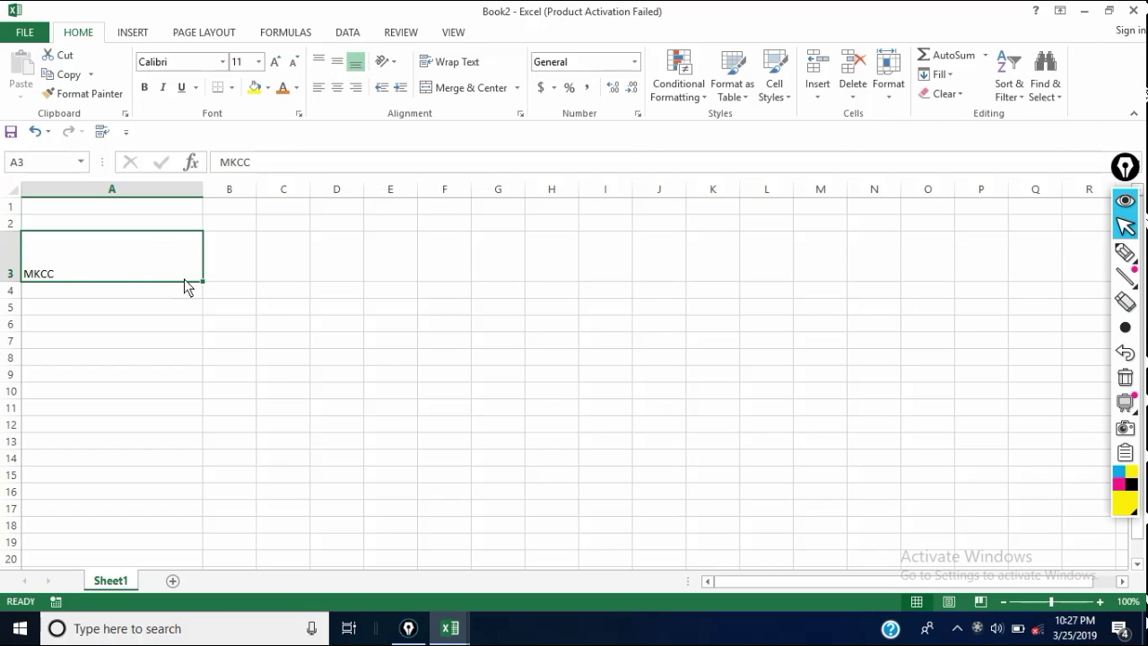
# Apply left and center horizontal alignment to the text in cell A3, finishing with Align Right.
pyautogui.click(319, 88)
pyautogui.click(332, 89)
pyautogui.click(333, 89)
pyautogui.click(338, 89)
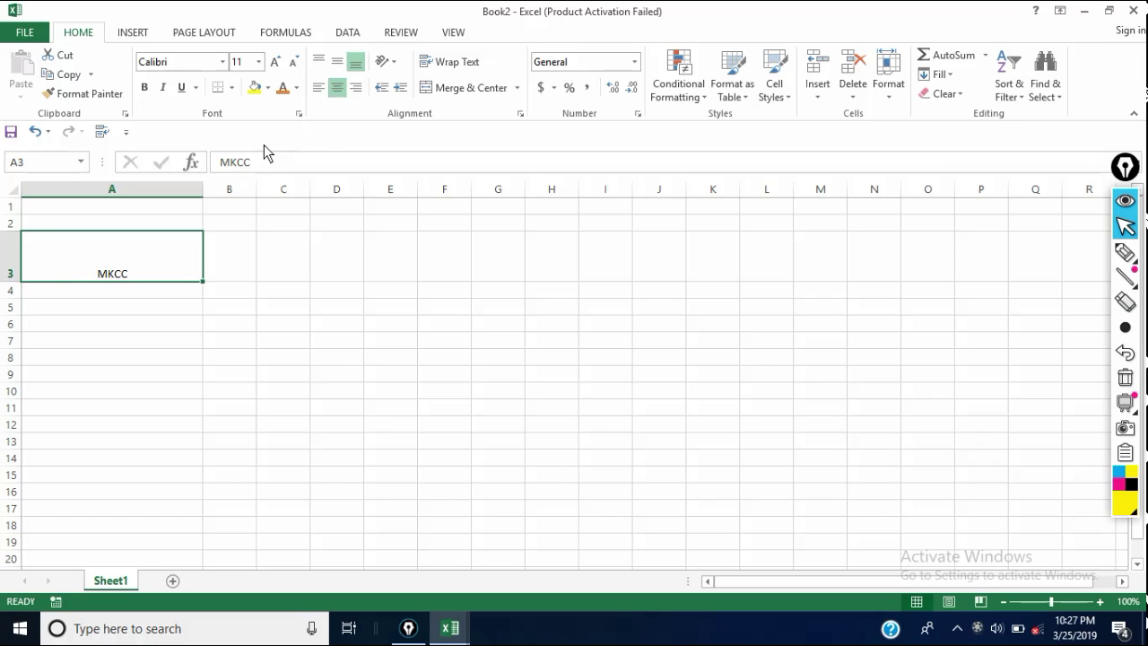
pyautogui.click(358, 89)
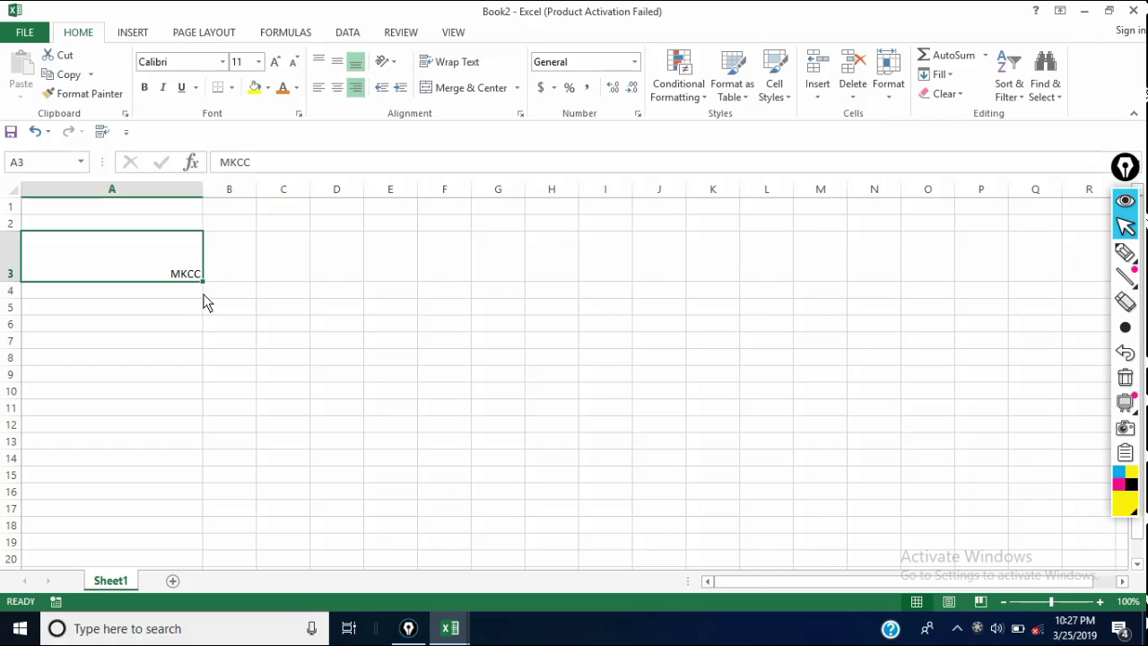
# Try to decrease the indent of the right-aligned text in cell A3.
pyautogui.click(384, 89)
pyautogui.click(384, 89)
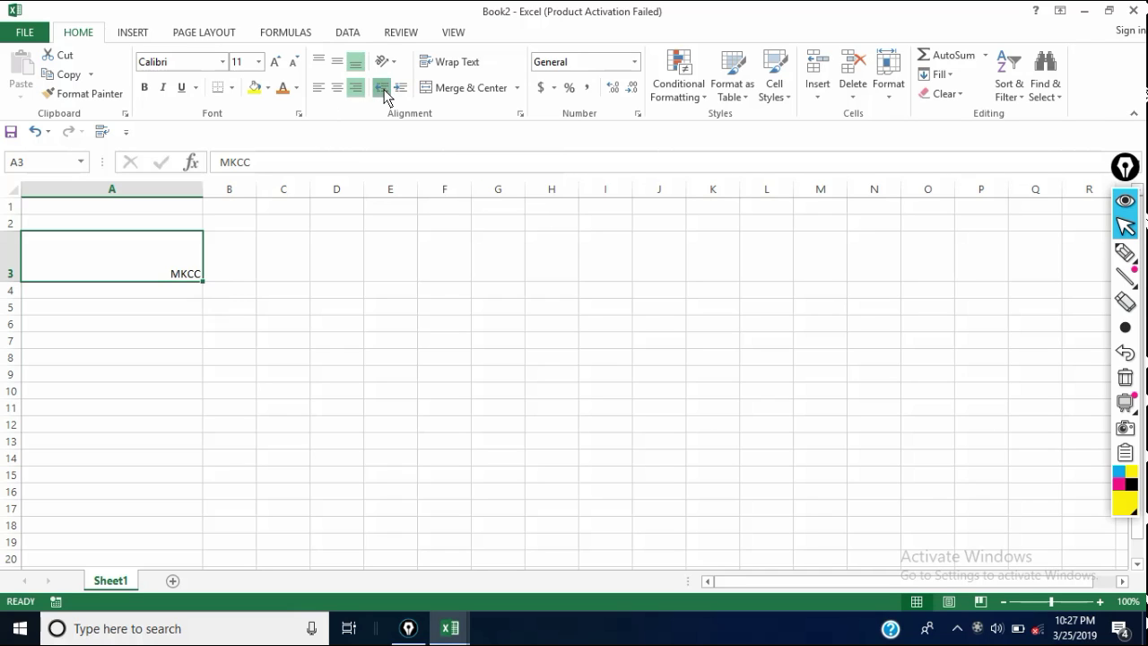
pyautogui.click(384, 90)
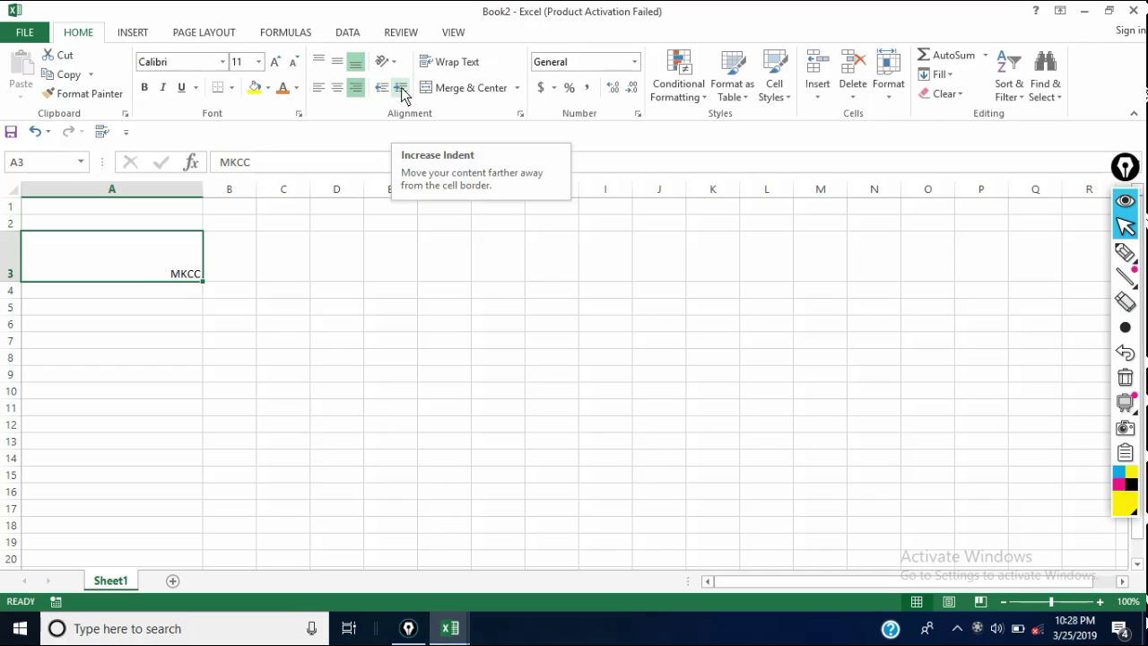
# Increase the indent of the right-aligned MKCC text in cell A3 by nine levels, moving it near the cell's middle.
pyautogui.click(401, 90)
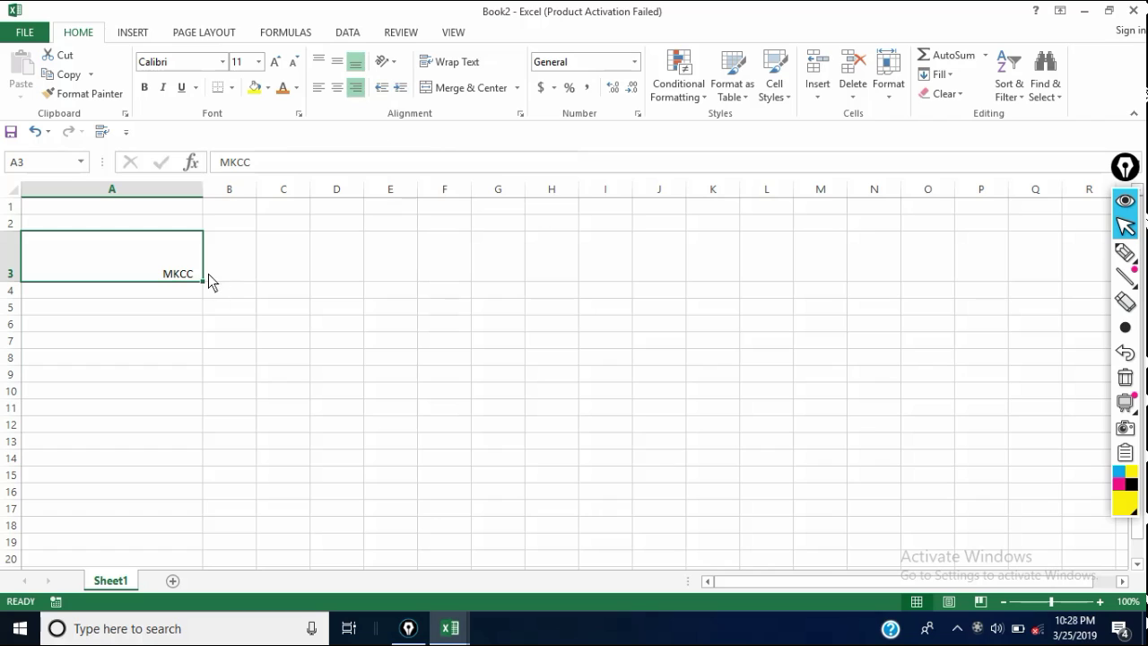
pyautogui.click(399, 94)
pyautogui.click(398, 89)
pyautogui.click(403, 90)
pyautogui.click(403, 90)
pyautogui.click(403, 90)
pyautogui.click(403, 89)
pyautogui.click(403, 89)
pyautogui.click(403, 90)
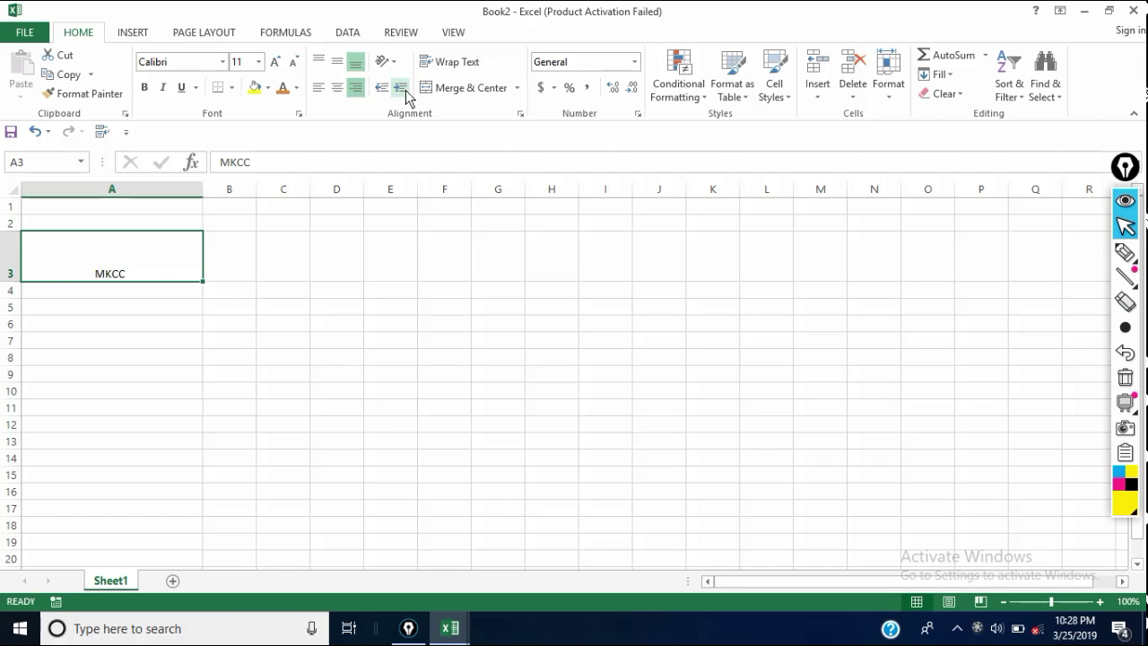
# Decrease the indent of the MKCC text in cell A3 until it sits against the cell's right border.
pyautogui.click(382, 90)
pyautogui.click(382, 90)
pyautogui.click(382, 90)
pyautogui.click(382, 89)
pyautogui.click(382, 90)
pyautogui.click(382, 89)
pyautogui.click(382, 90)
pyautogui.click(382, 90)
pyautogui.click(382, 90)
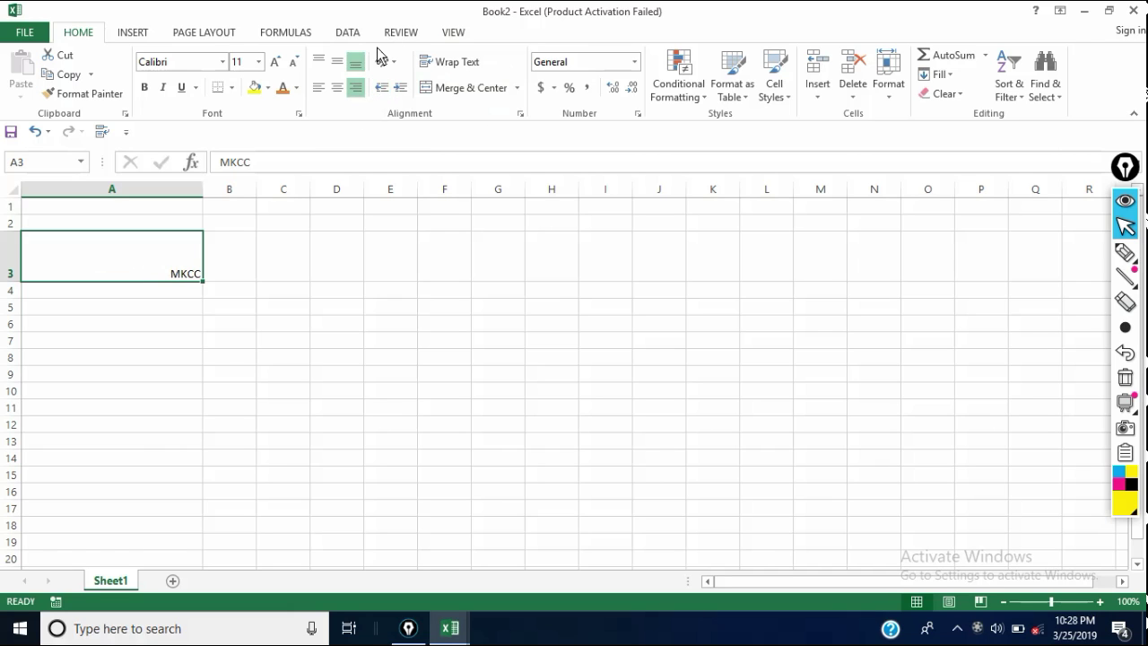
pyautogui.click(396, 70)
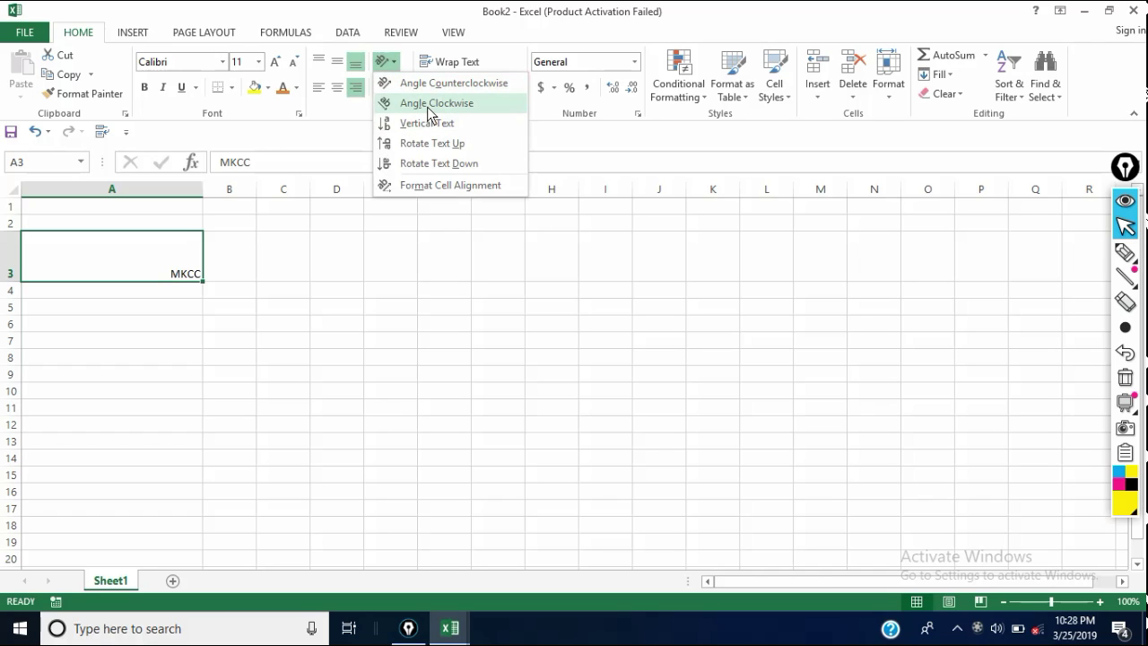
pyautogui.click(205, 278)
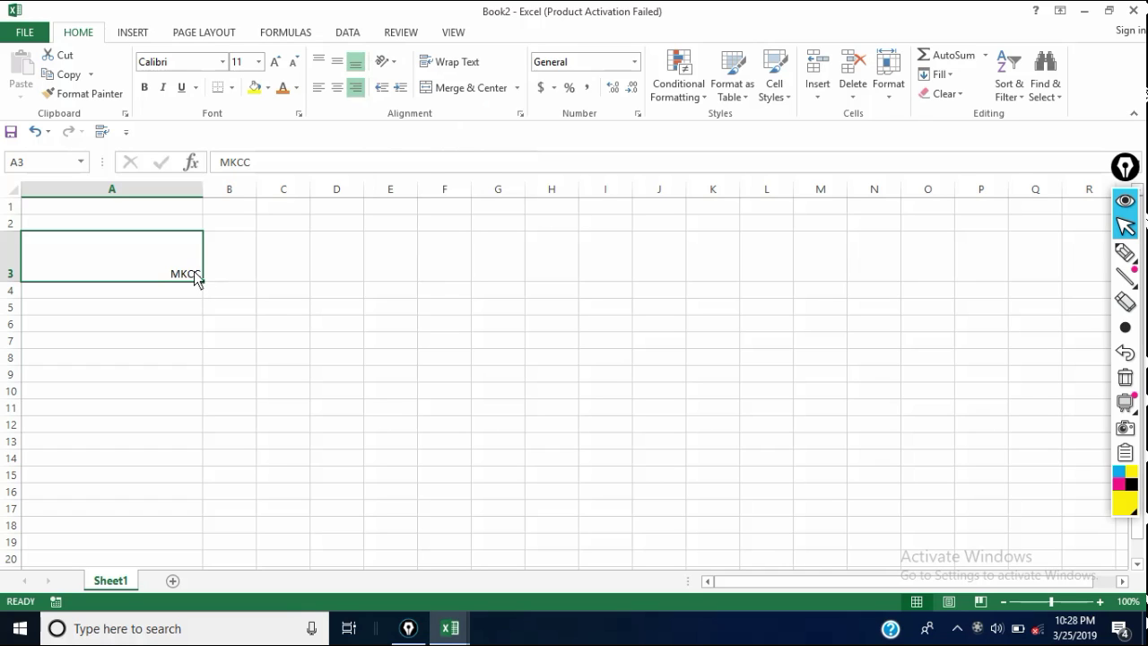
pyautogui.doubleClick(201, 274)
pyautogui.moveTo(199, 274); pyautogui.dragTo(166, 282)
pyautogui.click(197, 276)
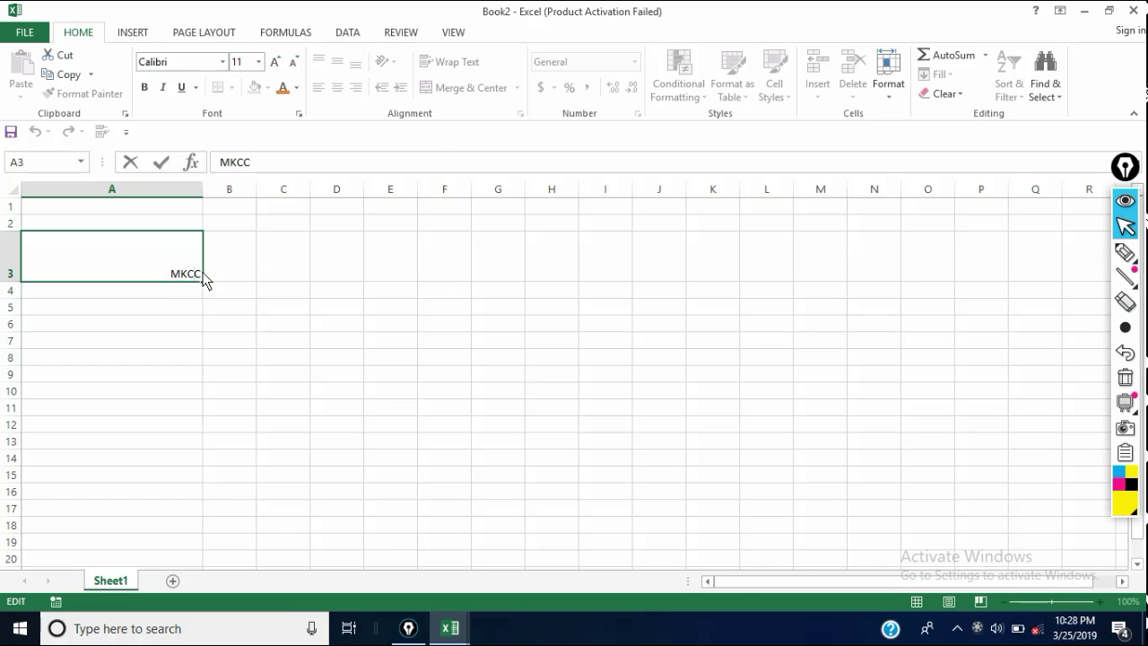
pyautogui.doubleClick(201, 274)
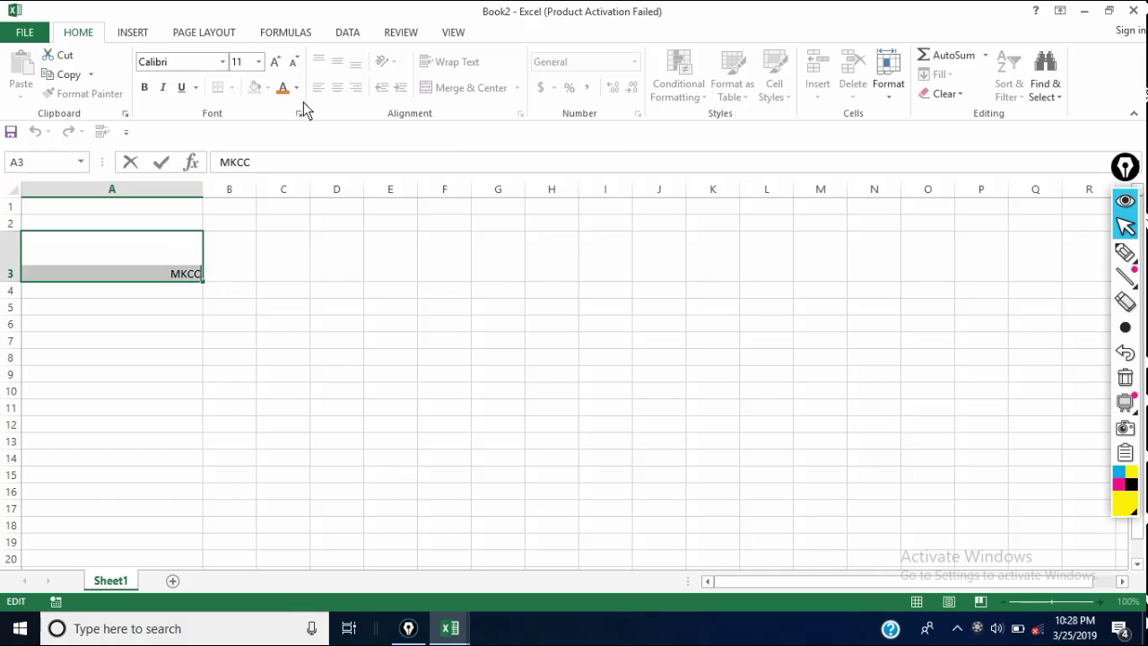
pyautogui.click(218, 292)
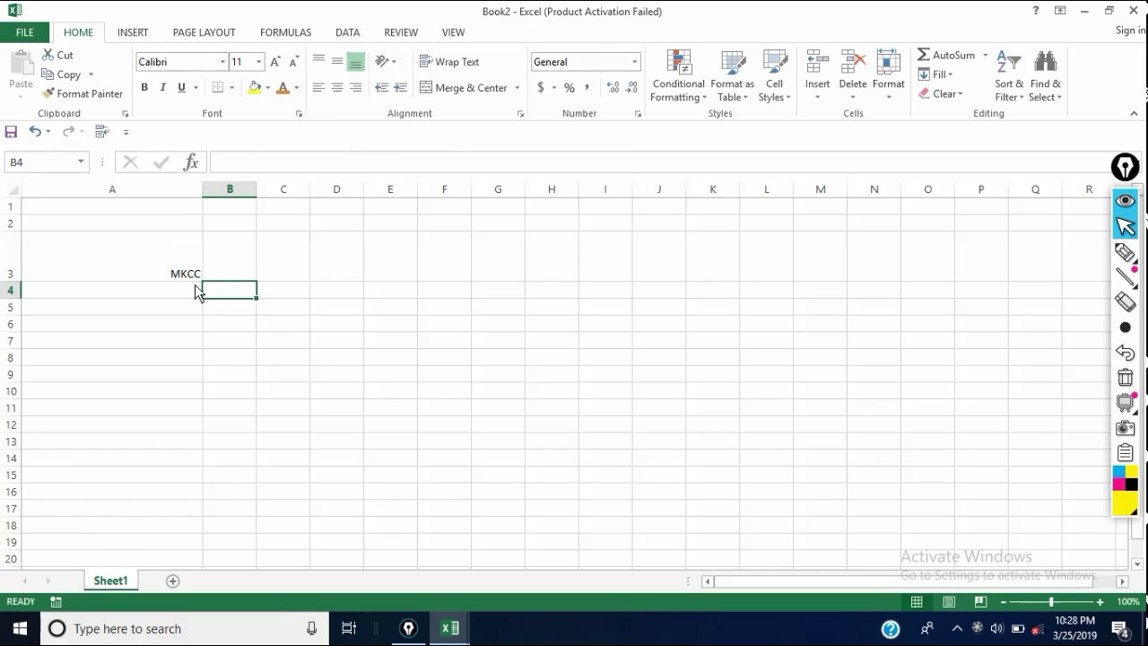
# Angle the MKCC text in cell A3 counterclockwise, and switch its orientation to Vertical Text.
pyautogui.click(195, 274)
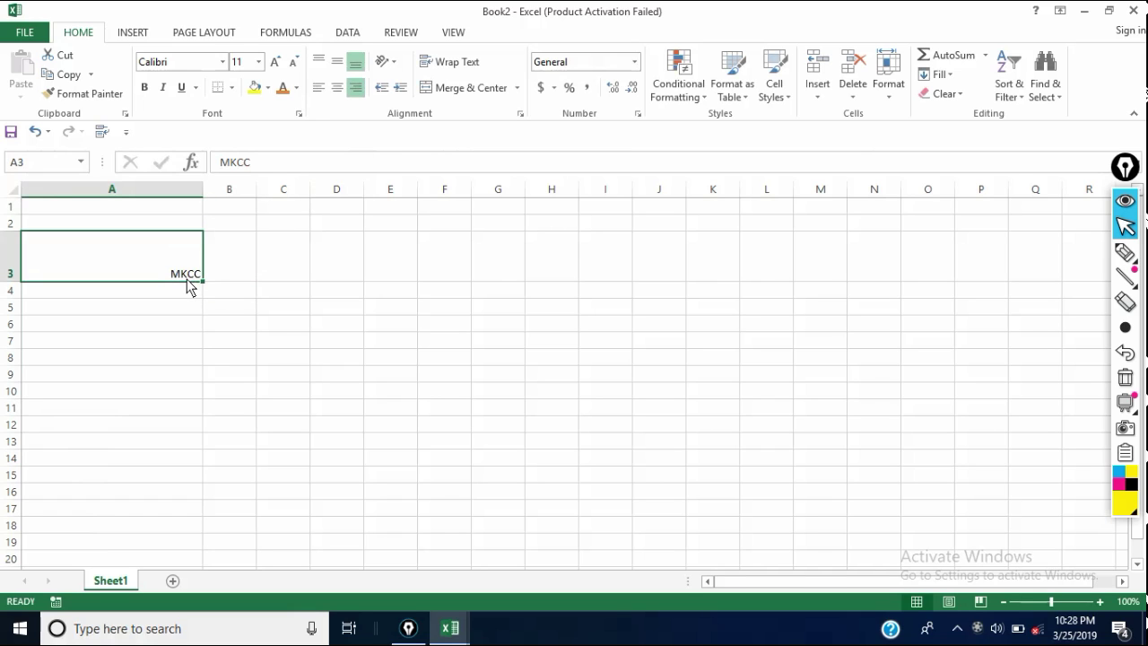
pyautogui.click(386, 61)
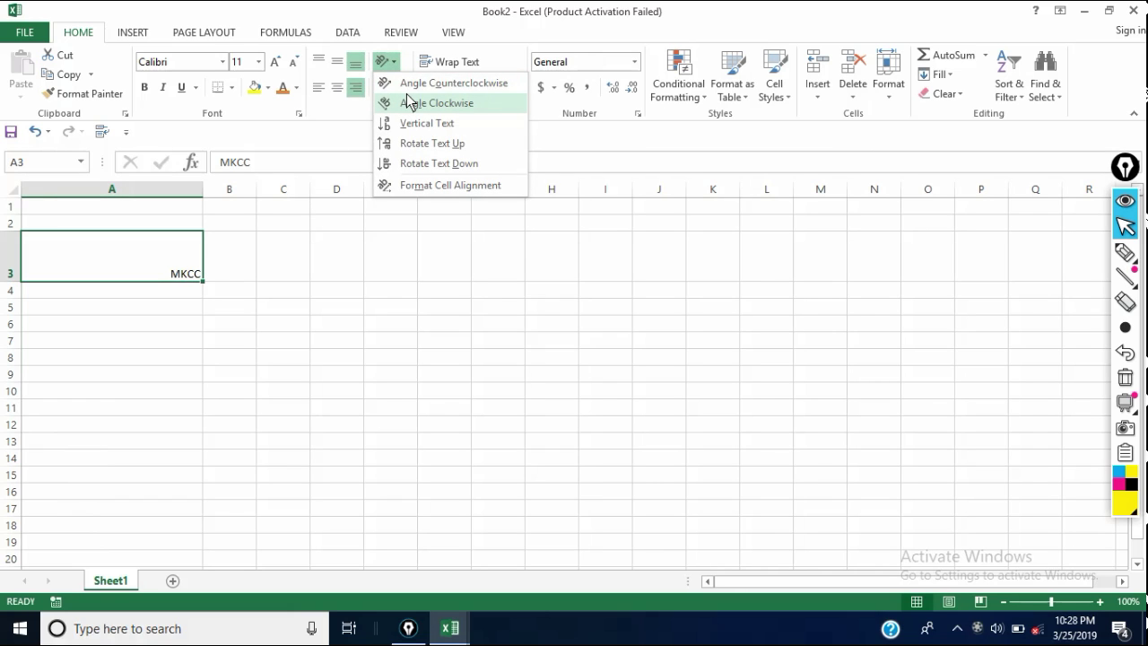
pyautogui.click(441, 83)
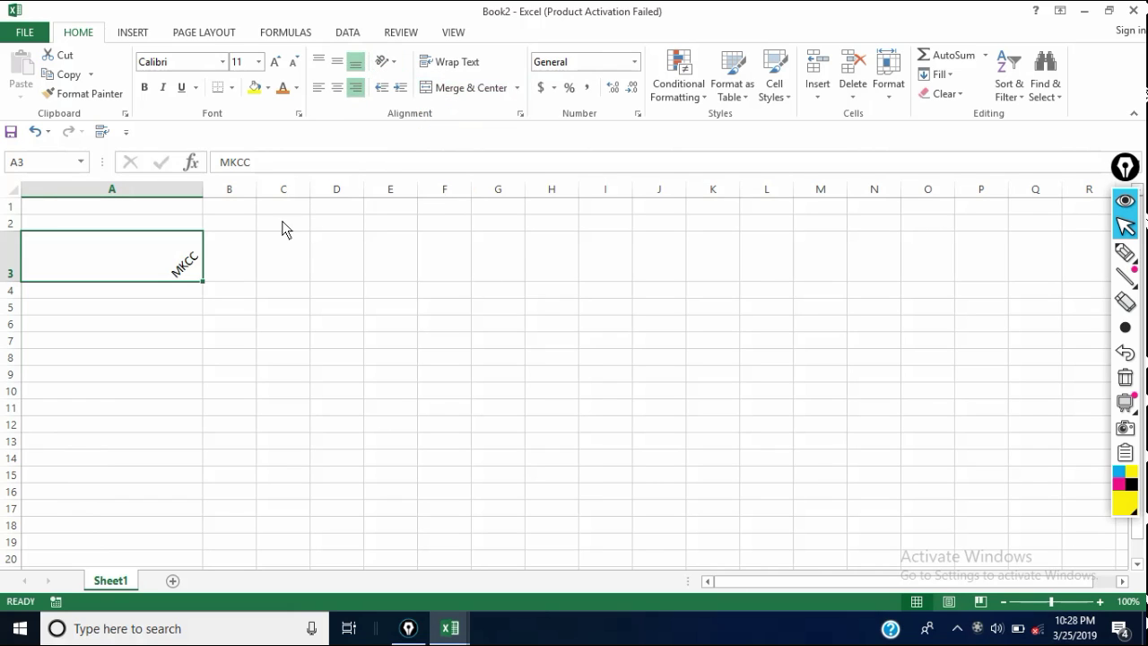
pyautogui.click(385, 61)
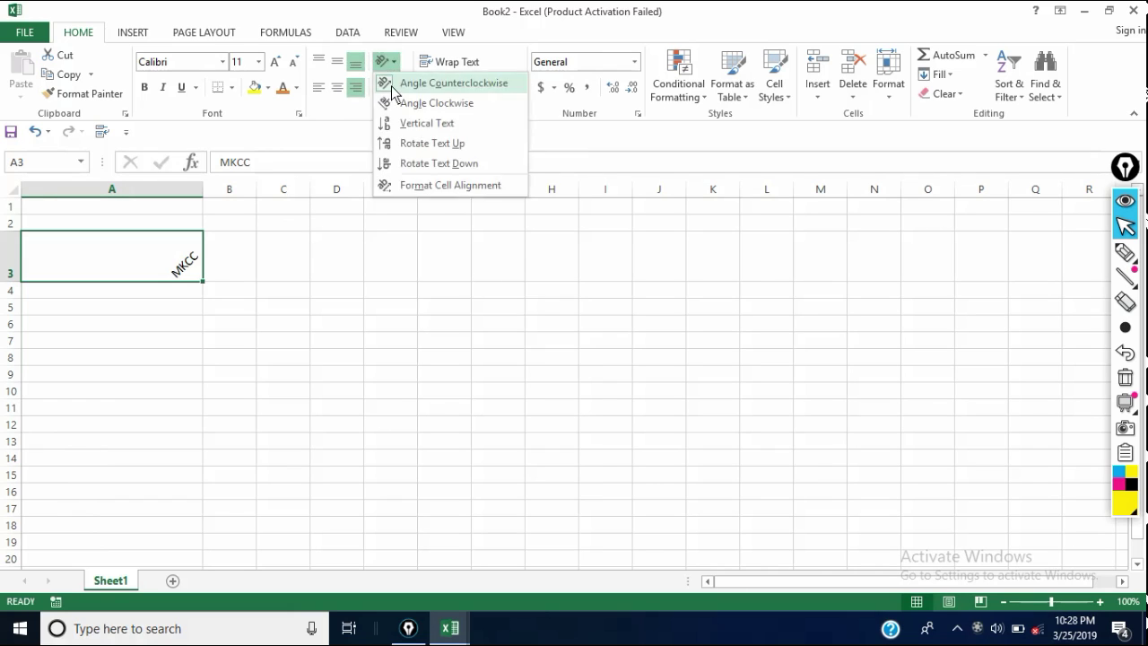
pyautogui.click(421, 126)
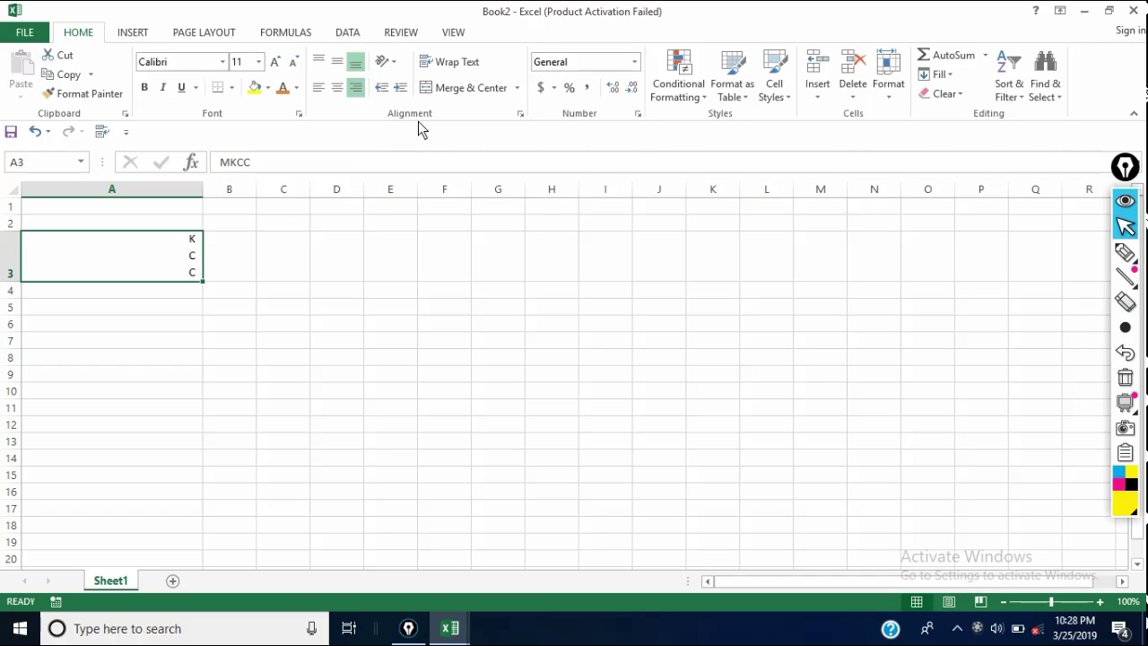
# Set the orientation of the MKCC text in cell A3 to Rotate Text Down.
pyautogui.click(399, 65)
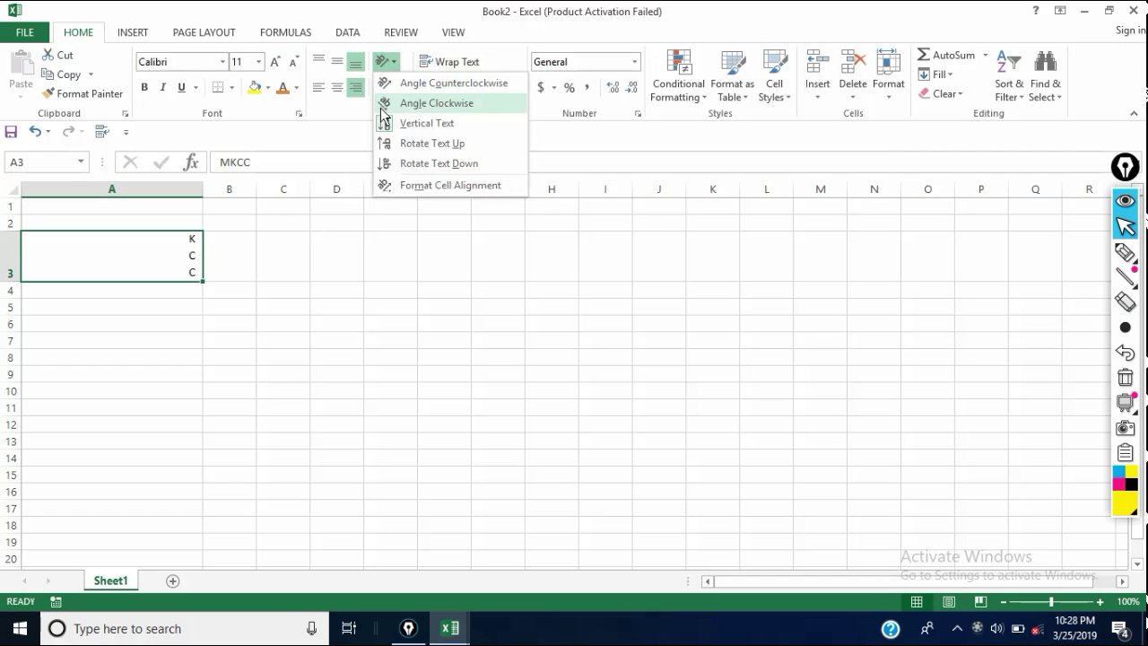
pyautogui.click(449, 170)
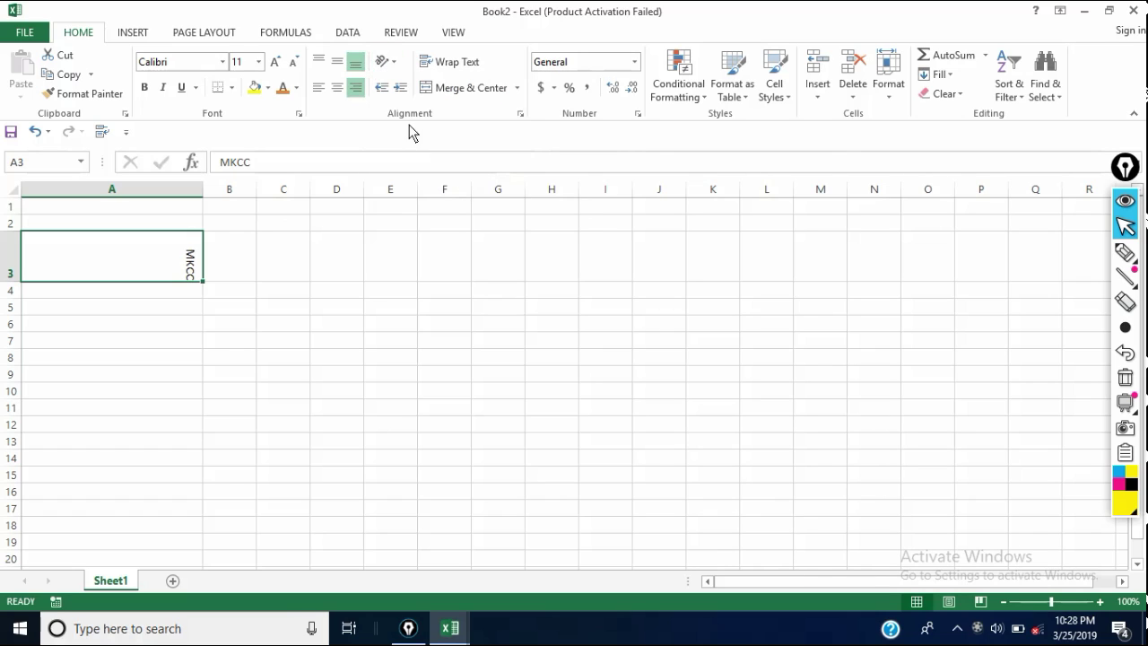
pyautogui.click(386, 61)
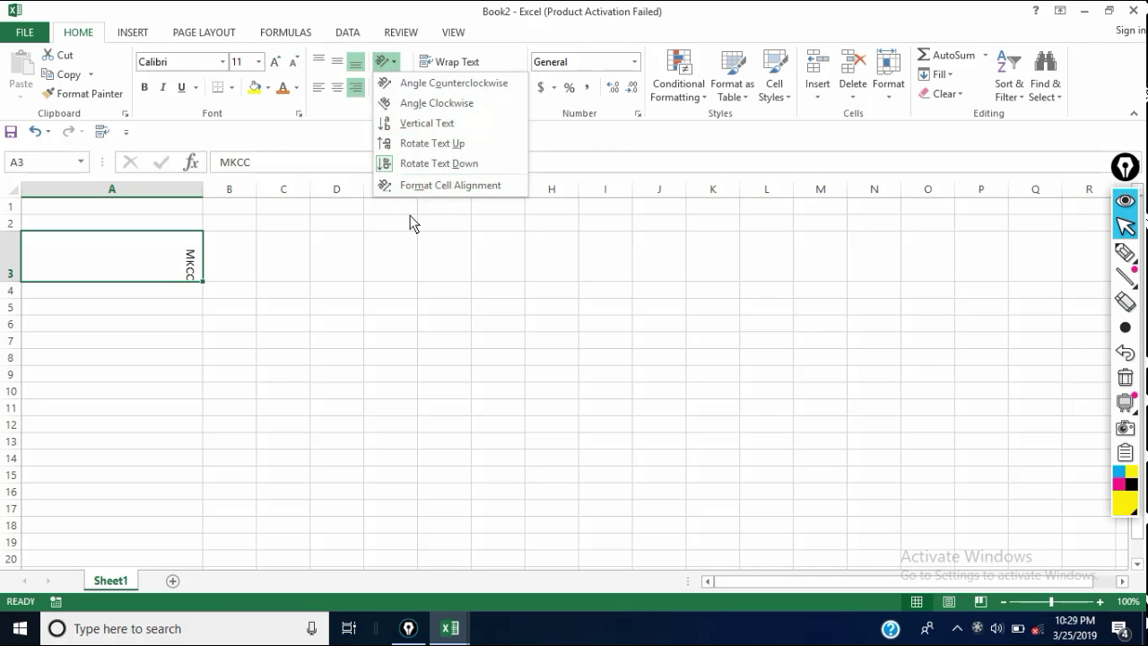
pyautogui.click(452, 245)
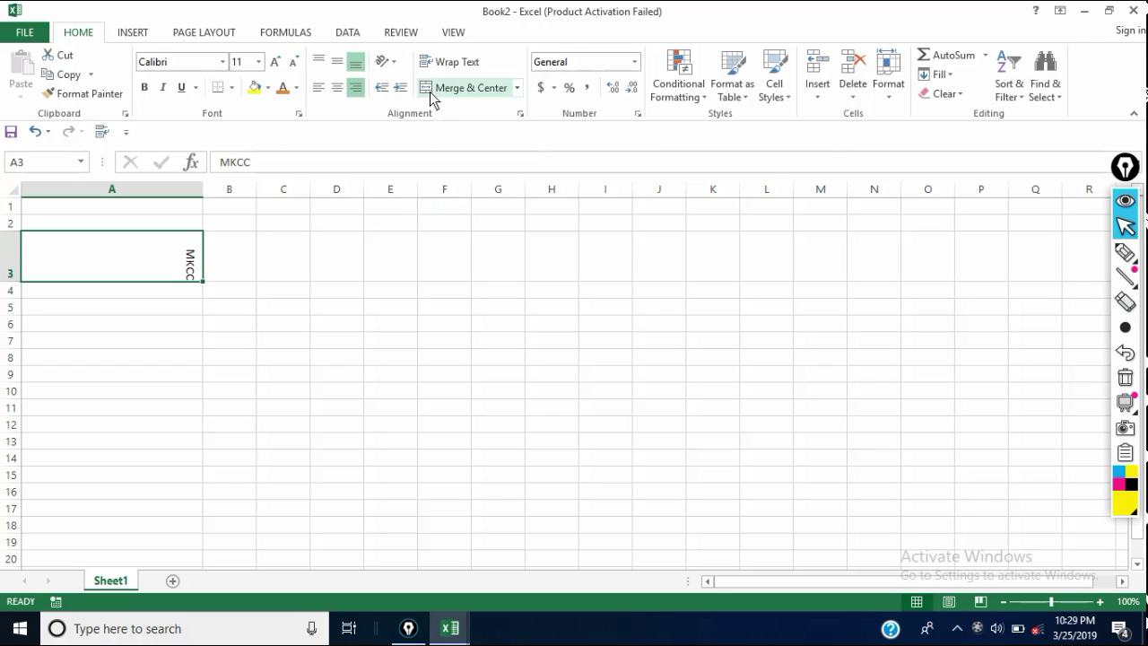
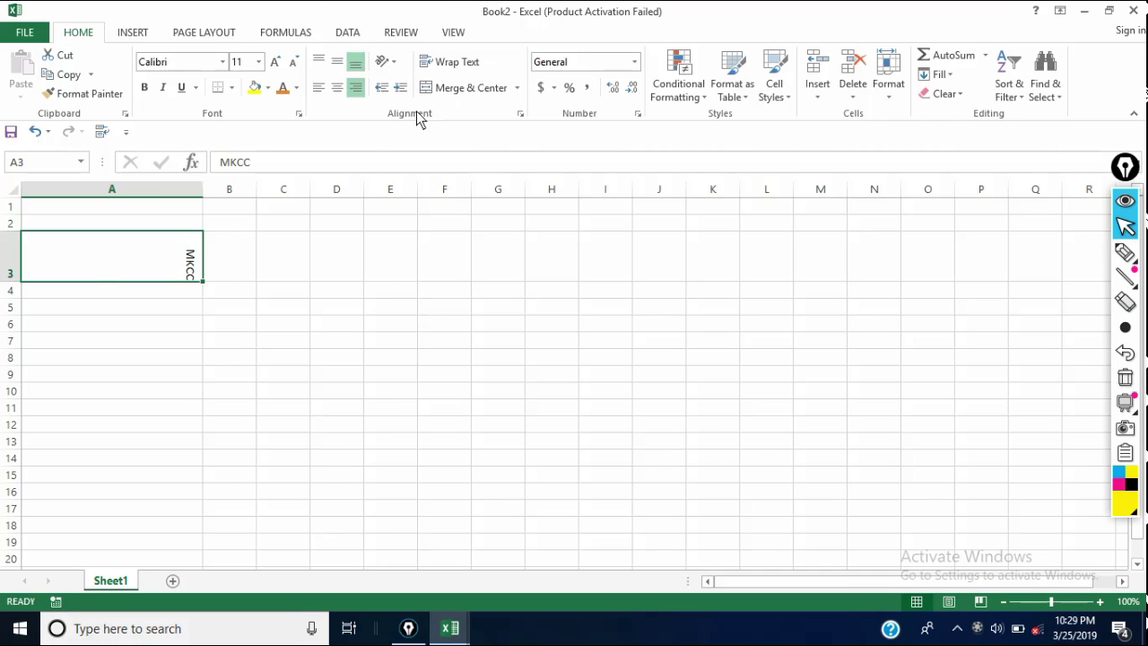
# Merge and center the cell ranges C4:J13 and L5:P12 into two separate large cells.
pyautogui.click(518, 88)
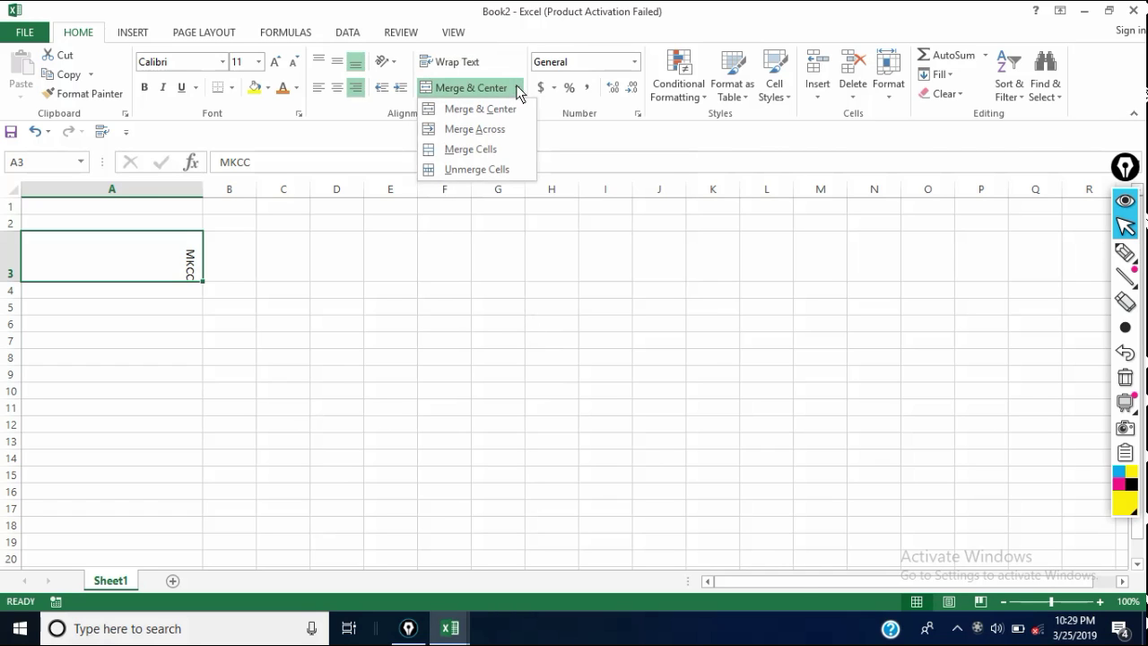
pyautogui.click(333, 317)
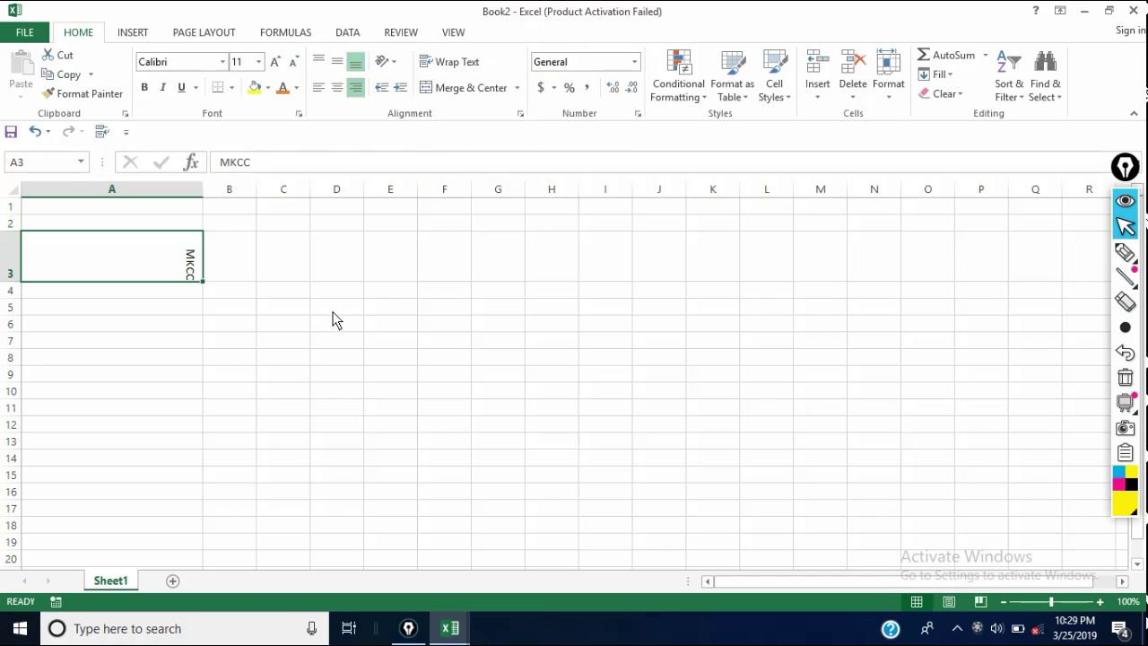
pyautogui.moveTo(264, 294); pyautogui.dragTo(645, 435)
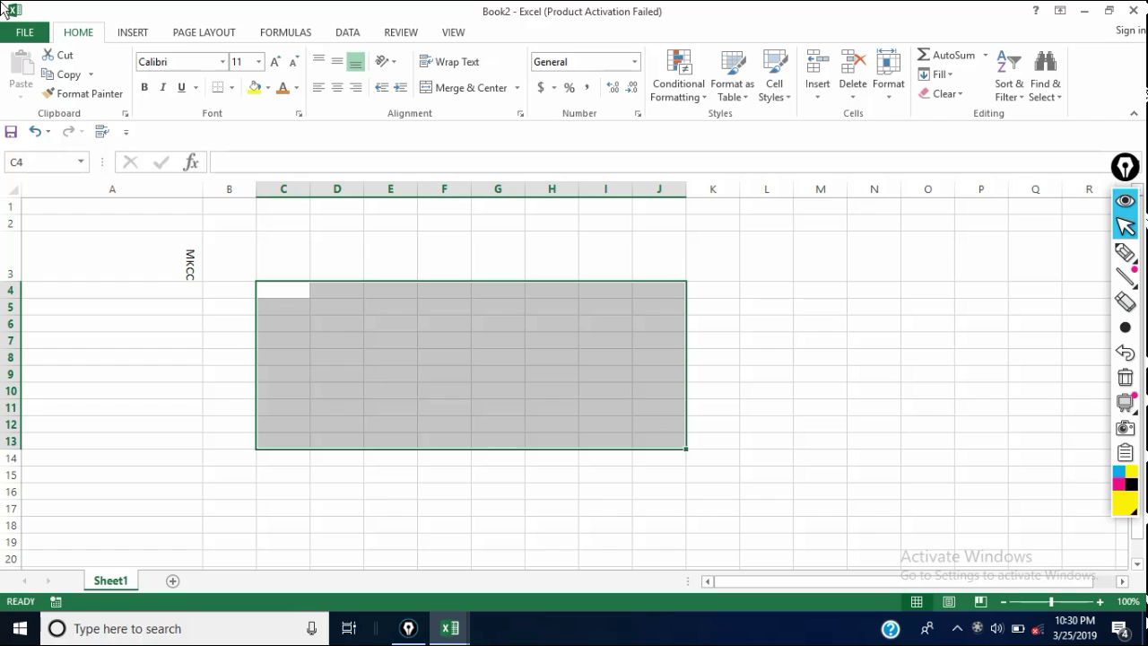
pyautogui.click(453, 90)
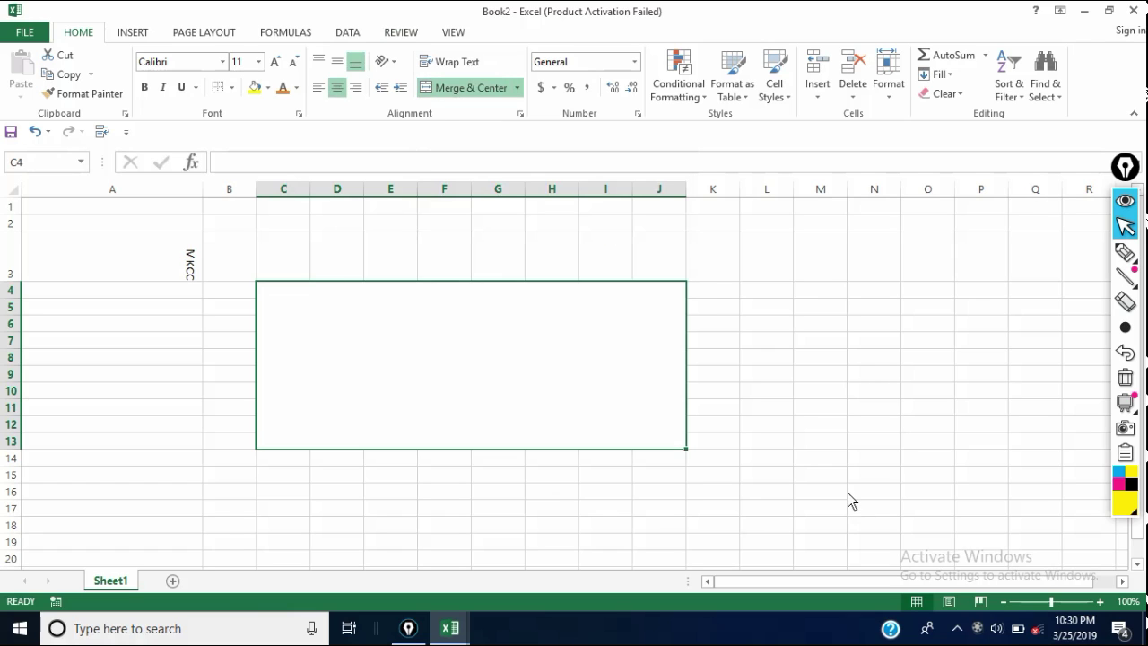
pyautogui.moveTo(772, 306); pyautogui.dragTo(1003, 429)
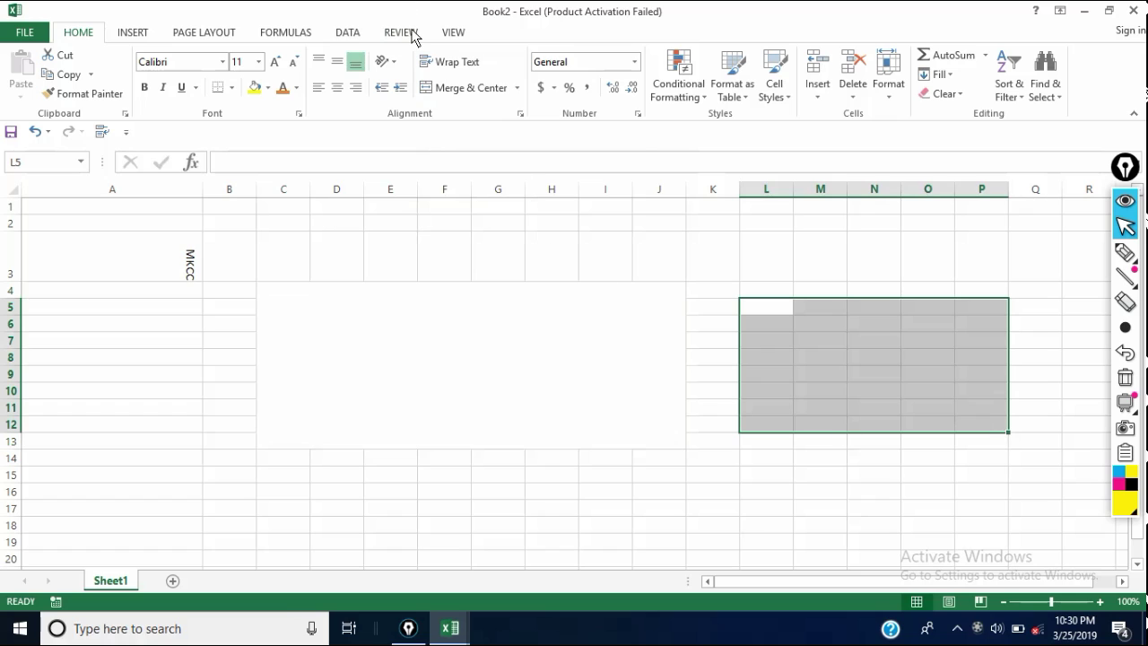
pyautogui.click(472, 89)
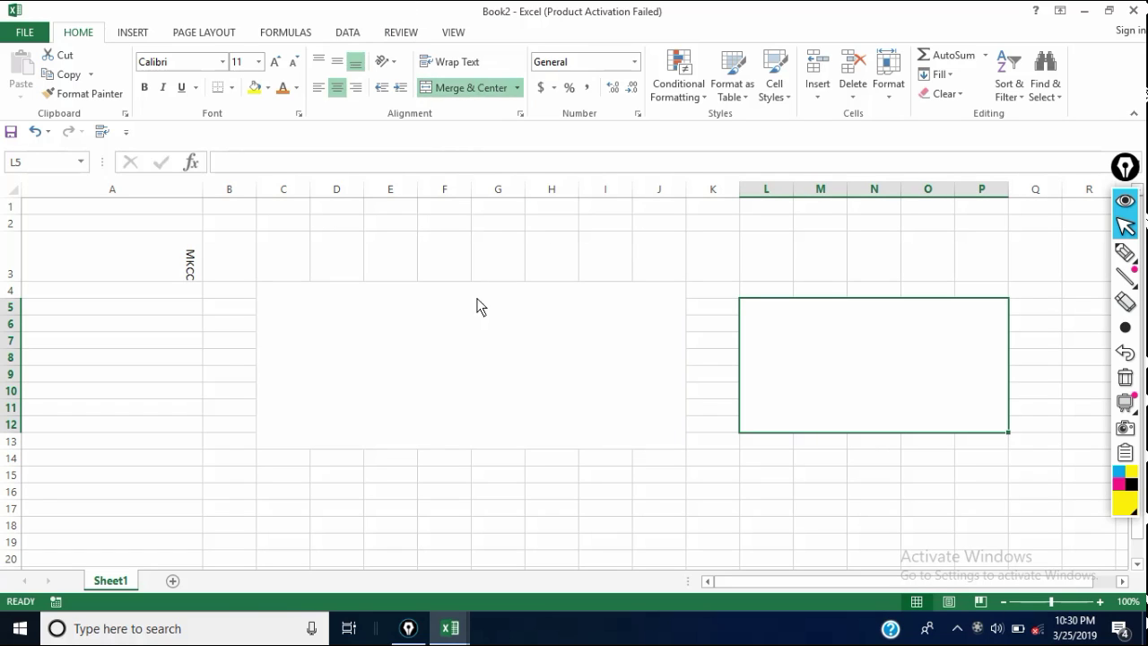
# Unmerge the two merged blocks C4:J13 and L5:P12 back into individual cells.
pyautogui.click(471, 346)
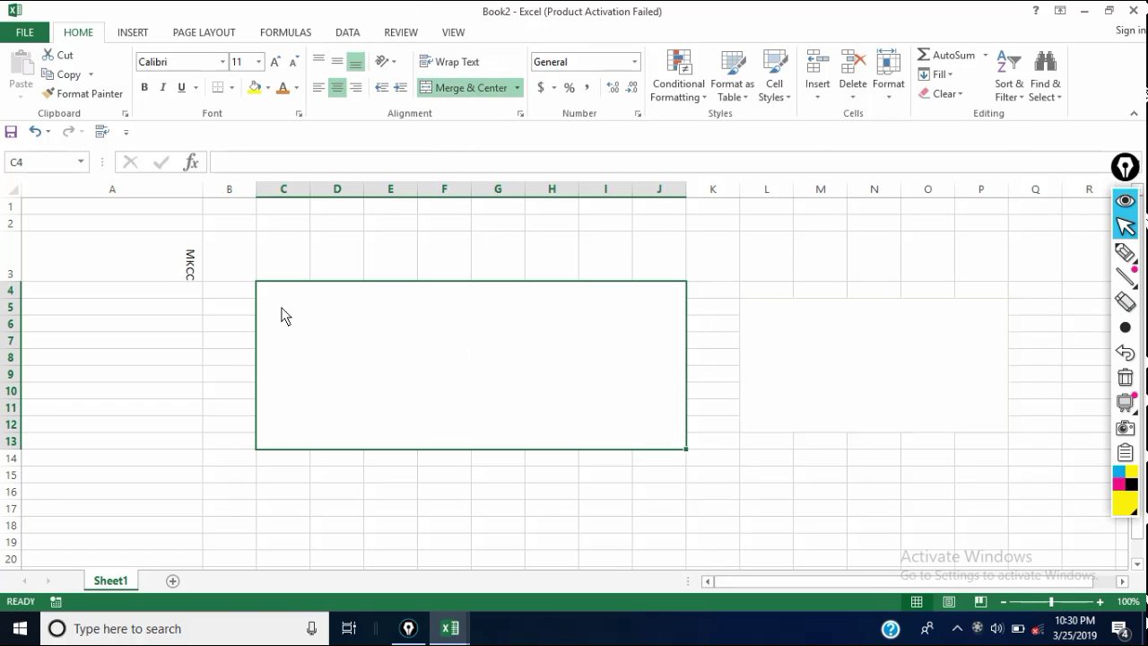
pyautogui.click(494, 91)
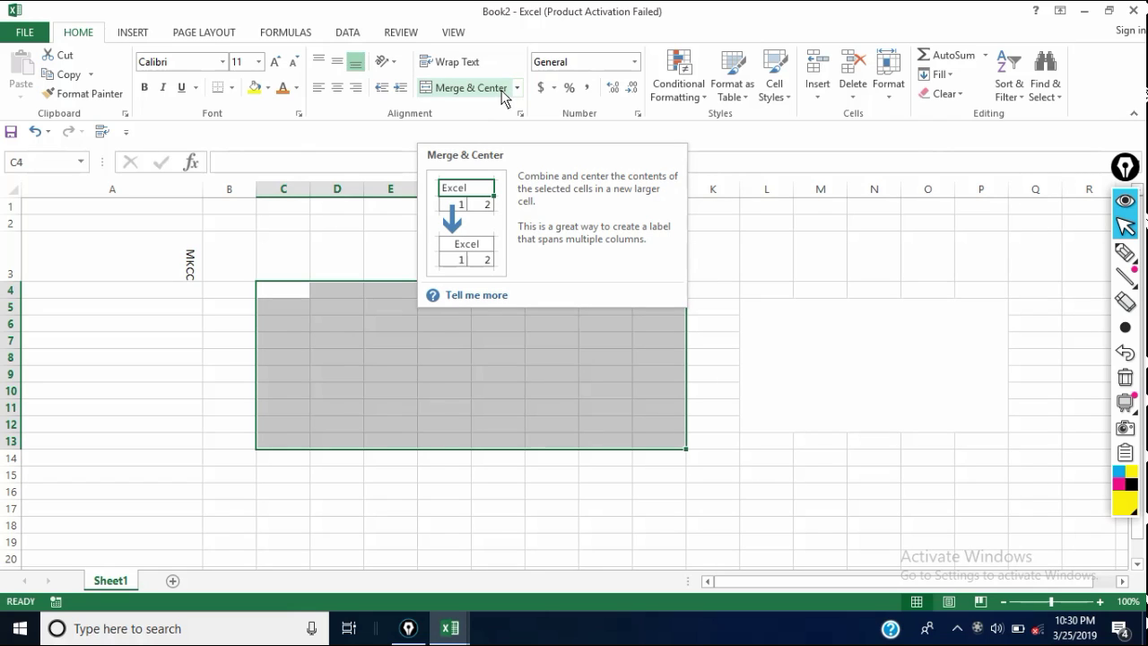
pyautogui.click(795, 320)
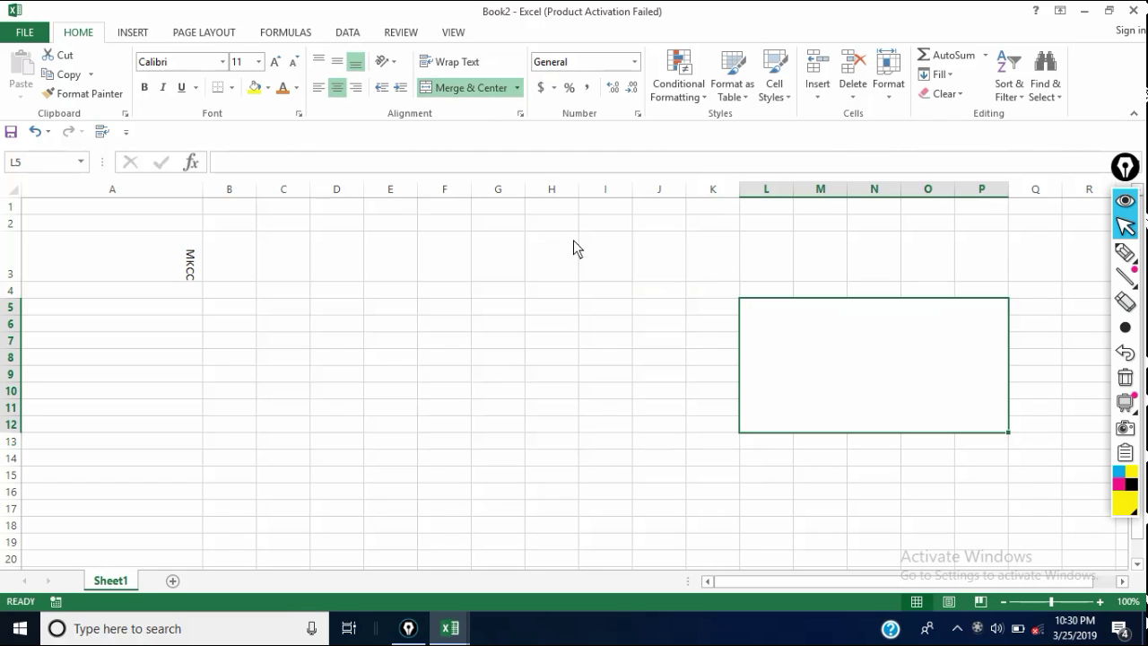
pyautogui.click(464, 86)
pyautogui.click(610, 390)
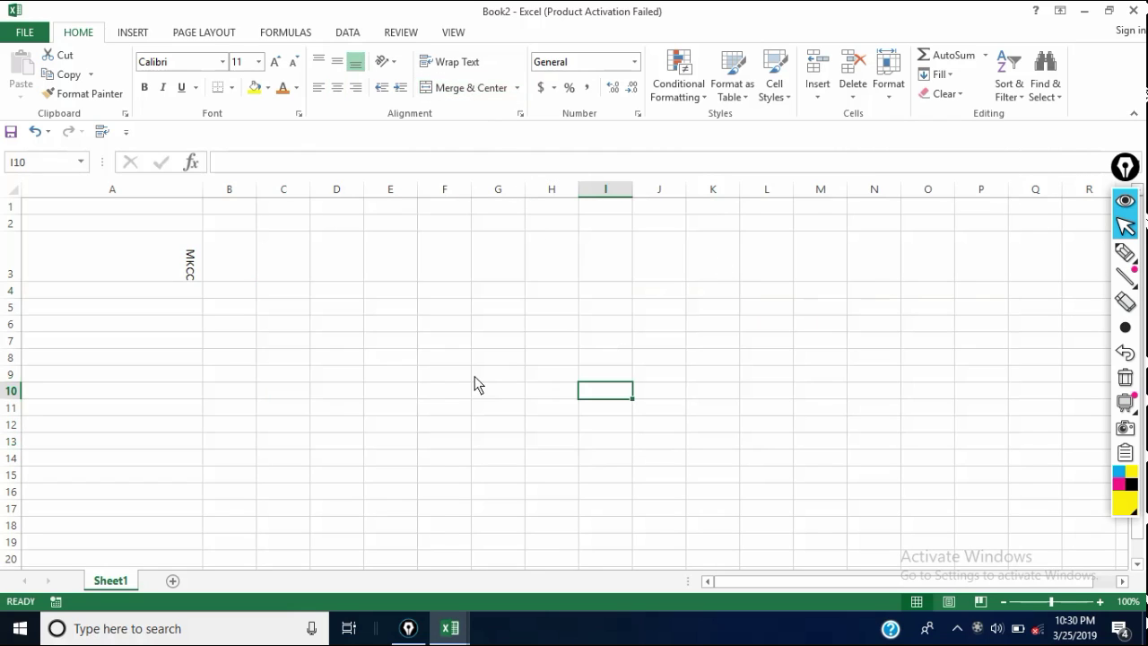
# Merge and center the cell range D4:K17 into one large cell.
pyautogui.moveTo(348, 292); pyautogui.dragTo(732, 509)
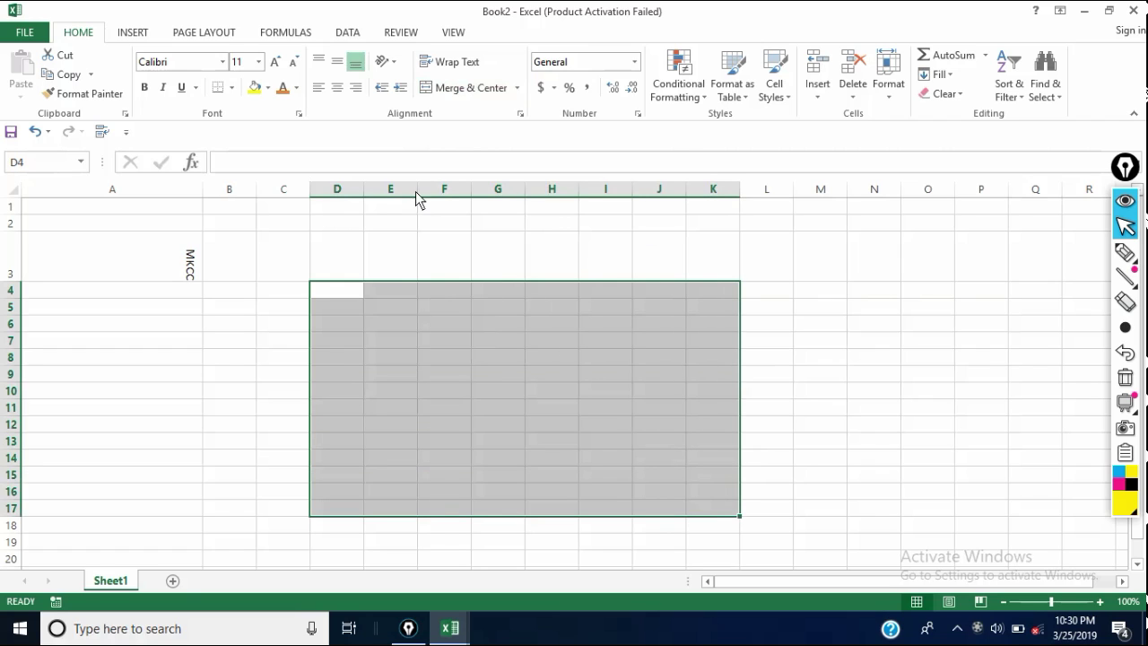
pyautogui.click(473, 94)
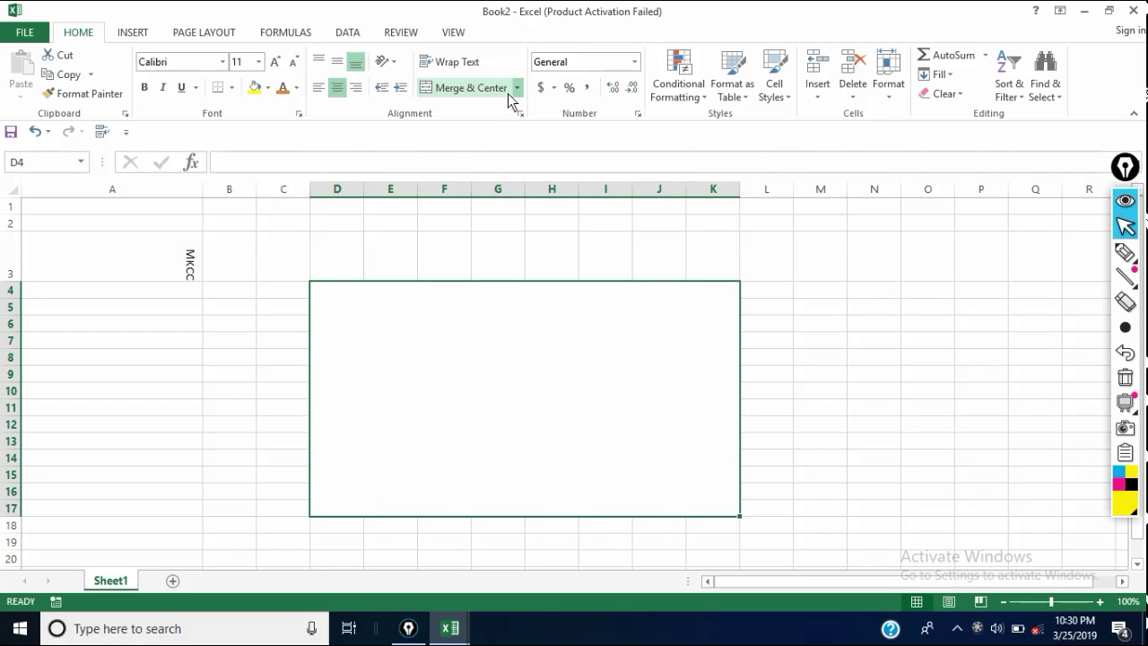
pyautogui.click(850, 373)
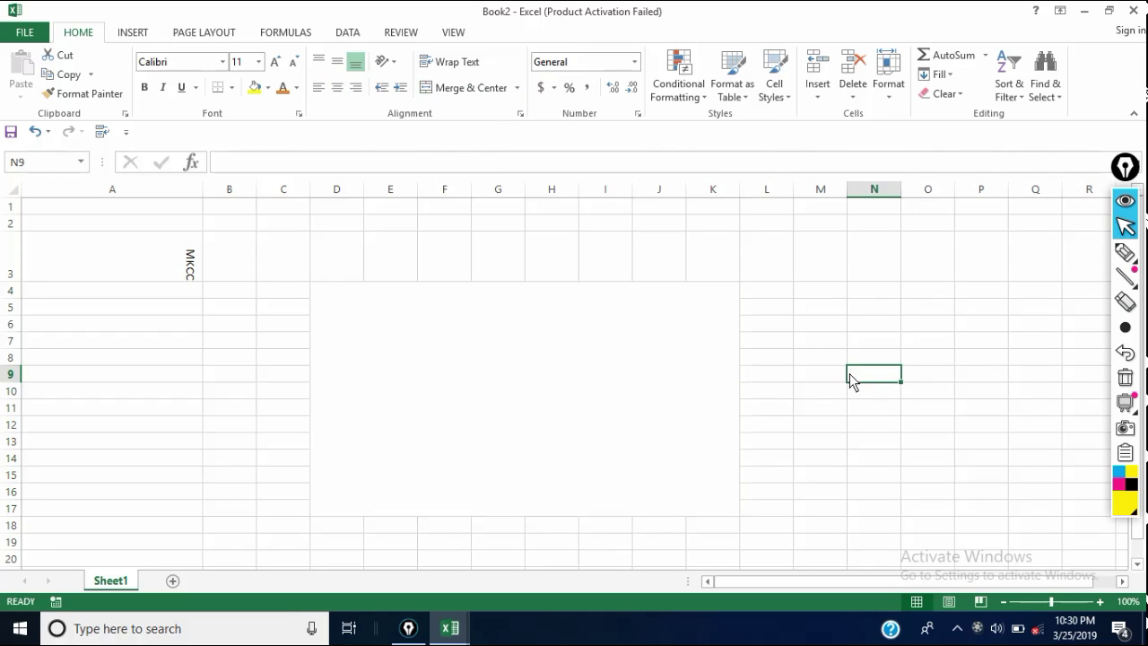
# Merge the range L5:P16 row by row with Merge Across.
pyautogui.moveTo(792, 306); pyautogui.dragTo(1002, 500)
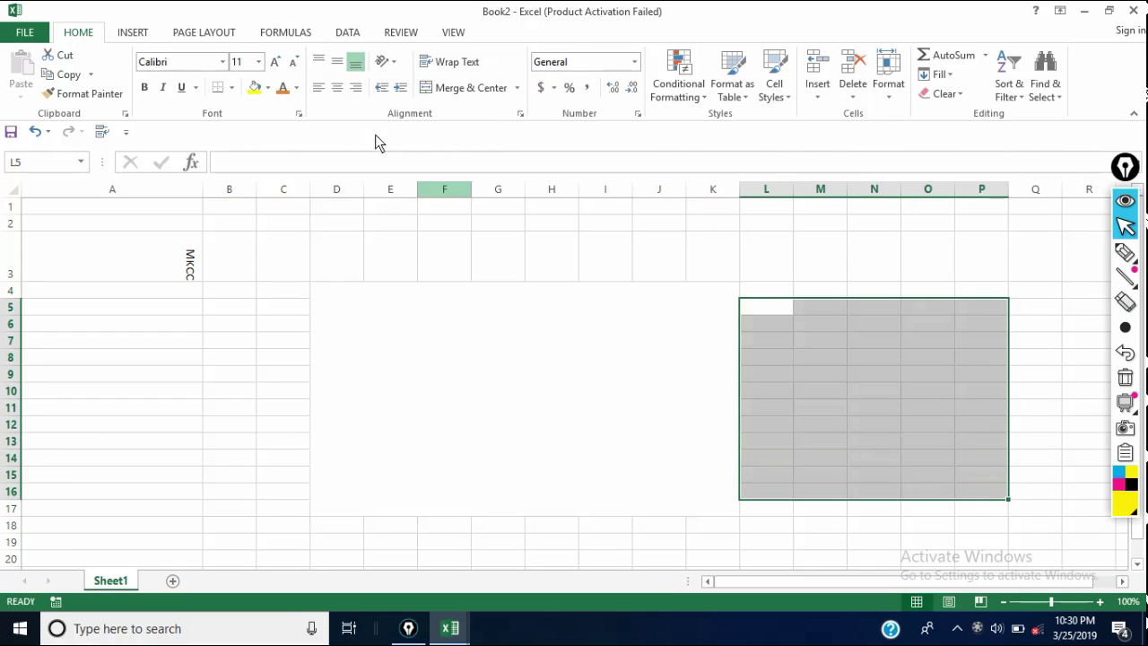
pyautogui.click(518, 87)
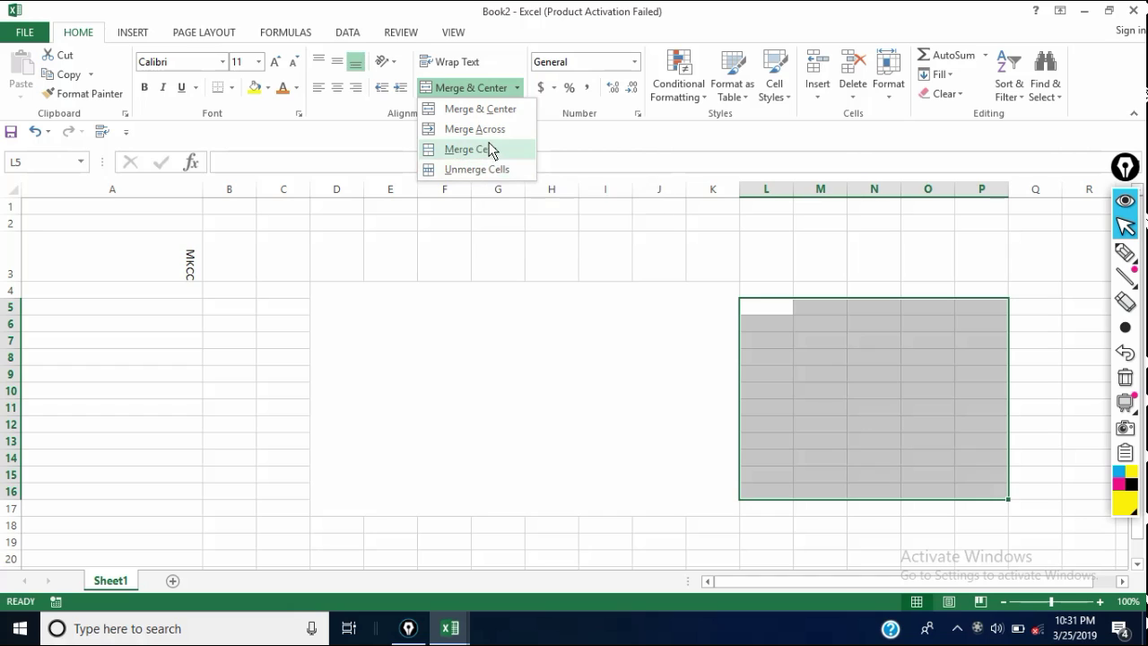
pyautogui.click(494, 131)
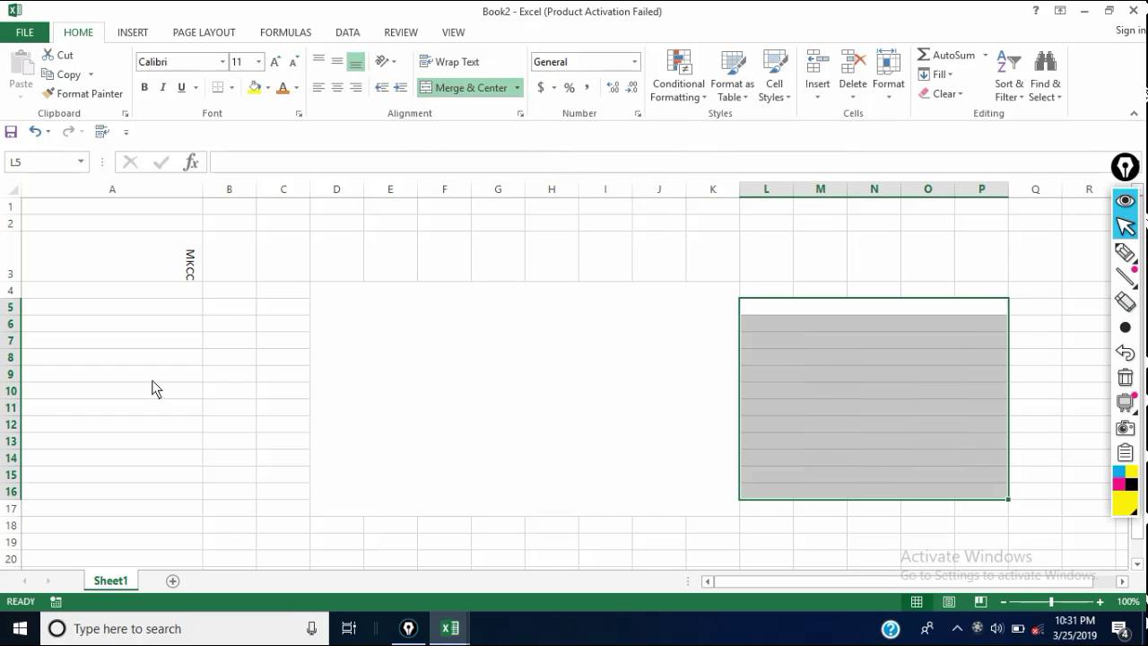
# Merge and center the cell range B7:C11 into one cell.
pyautogui.moveTo(50, 325); pyautogui.dragTo(171, 395)
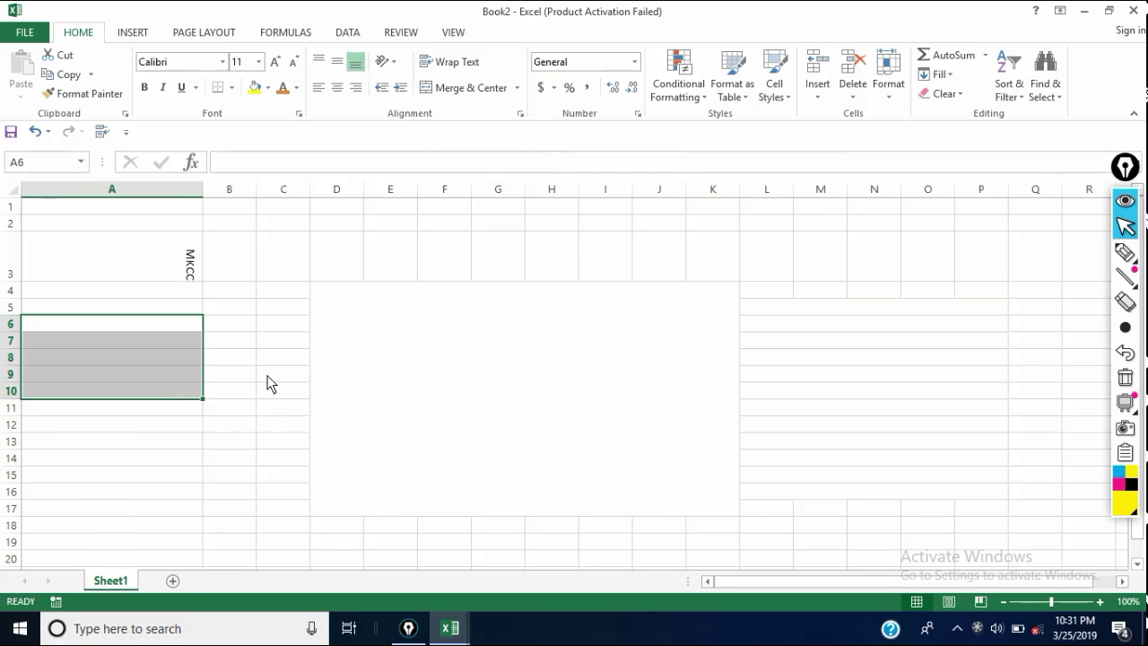
pyautogui.moveTo(235, 341); pyautogui.dragTo(300, 410)
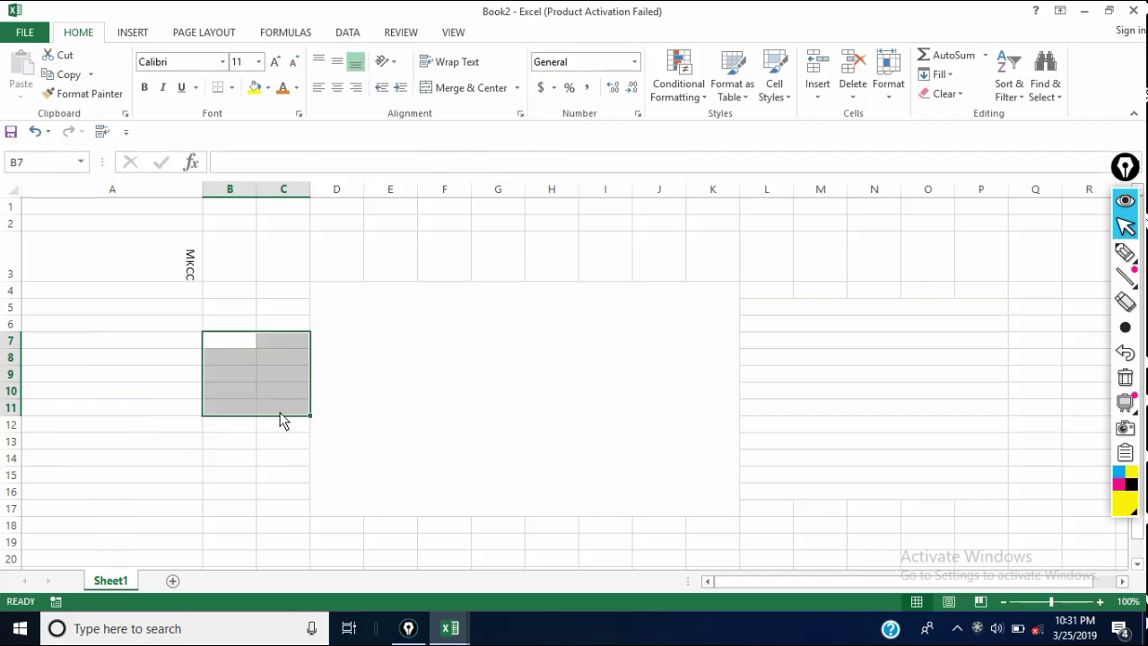
pyautogui.click(442, 90)
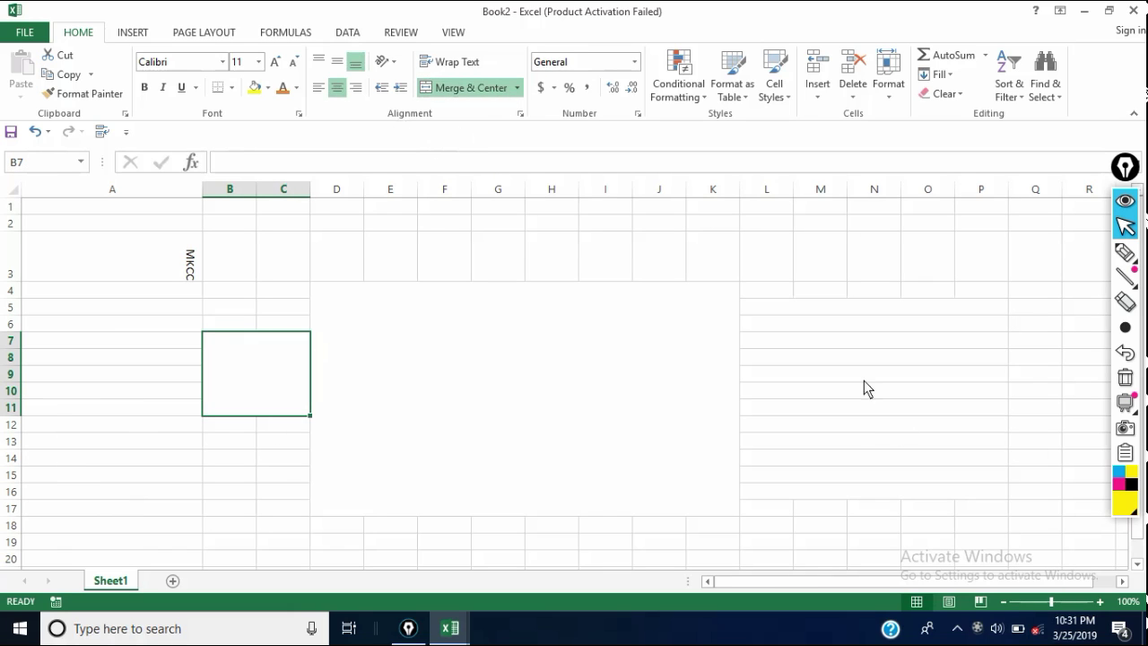
# Merge the range L8:Q13 row by row with Merge Across.
pyautogui.click(900, 360)
pyautogui.moveTo(902, 376); pyautogui.dragTo(1039, 443)
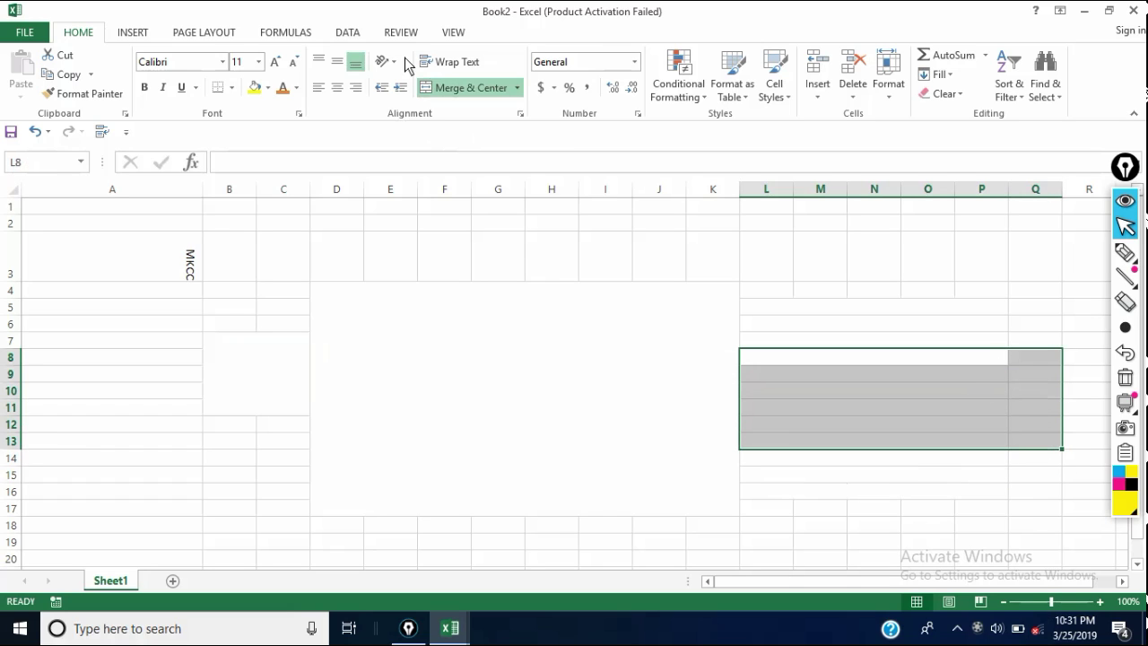
pyautogui.click(518, 91)
pyautogui.click(489, 128)
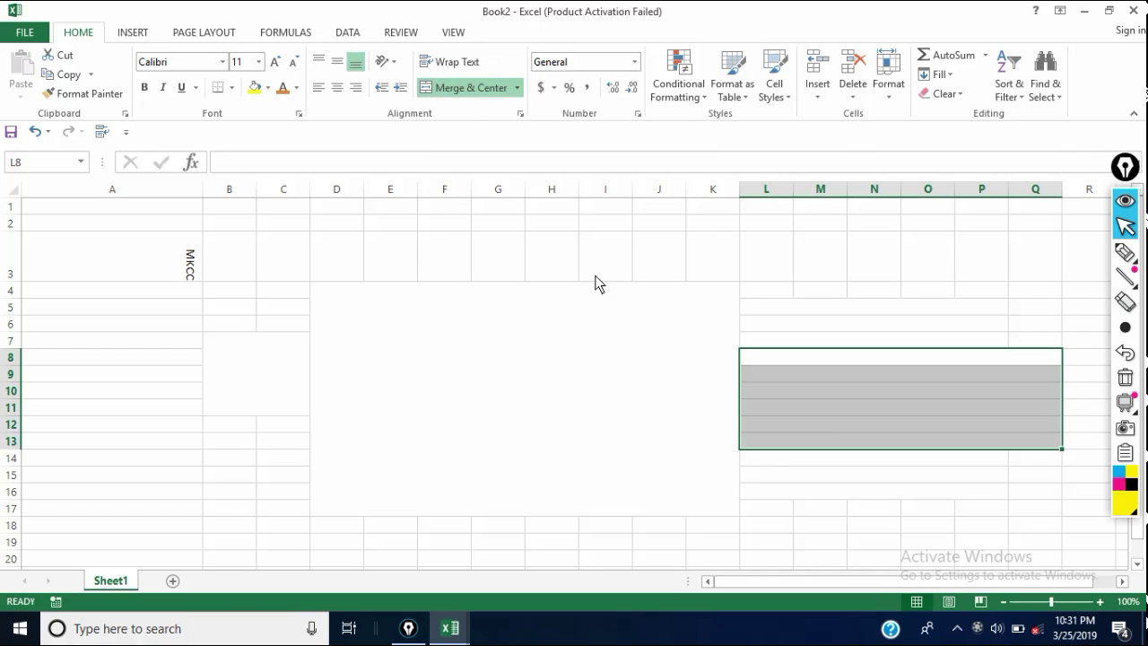
# Apply the percentage number format to the range L8:Q13 and replace it with the comma style.
pyautogui.click(453, 66)
pyautogui.click(453, 65)
pyautogui.click(555, 87)
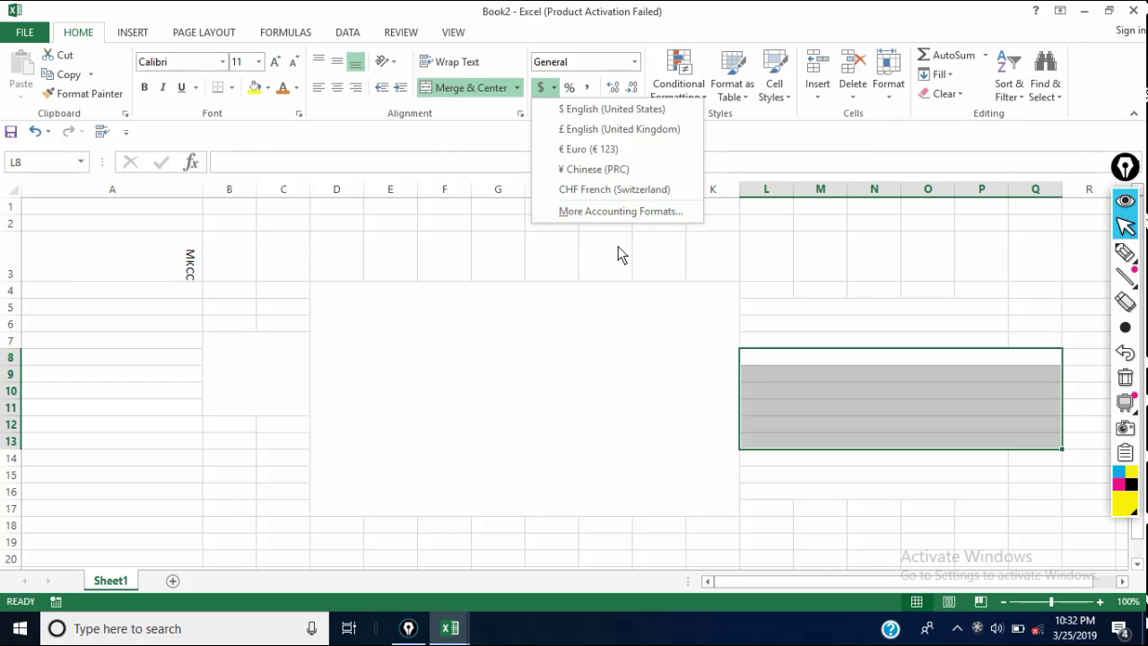
pyautogui.click(557, 89)
pyautogui.click(567, 88)
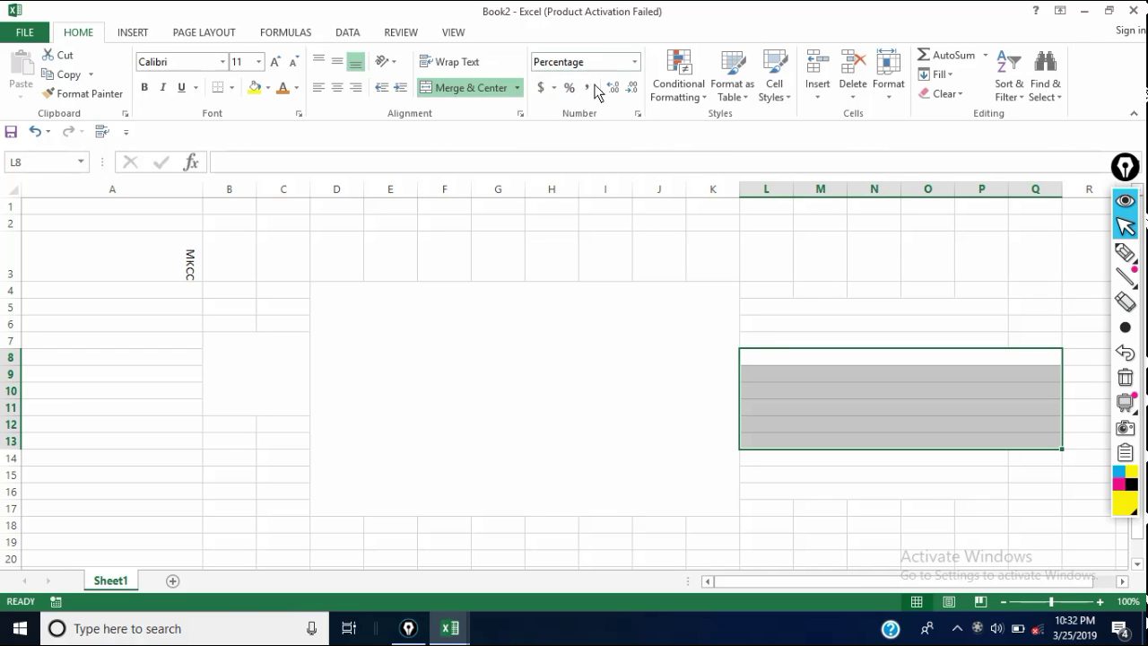
pyautogui.click(588, 88)
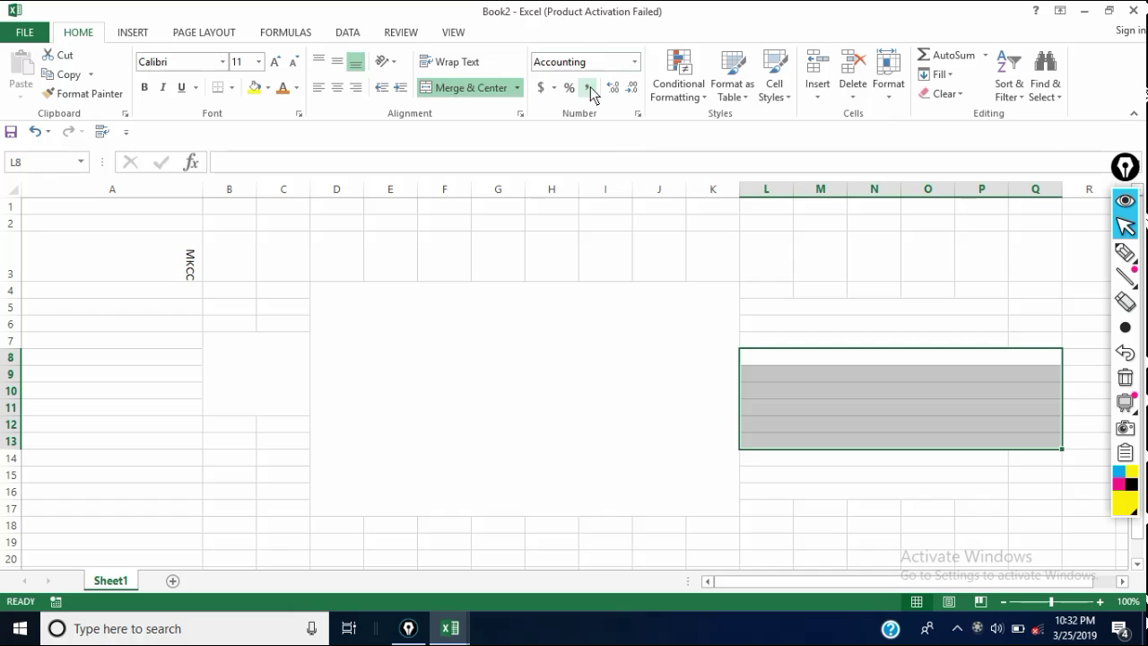
pyautogui.click(633, 61)
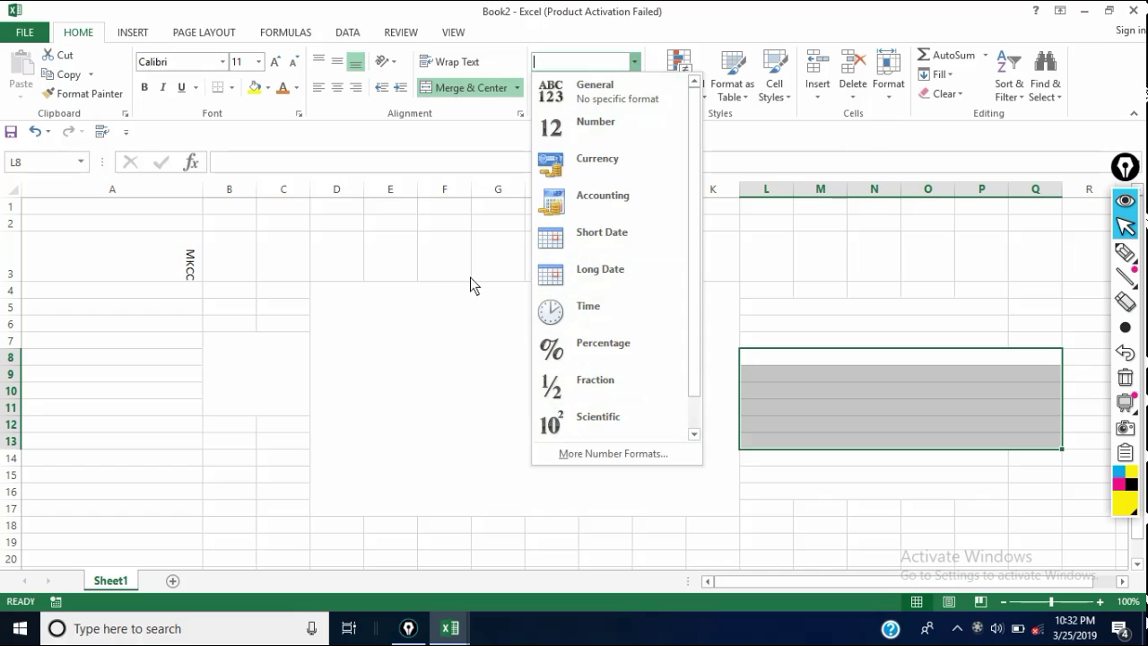
pyautogui.press('Escape')
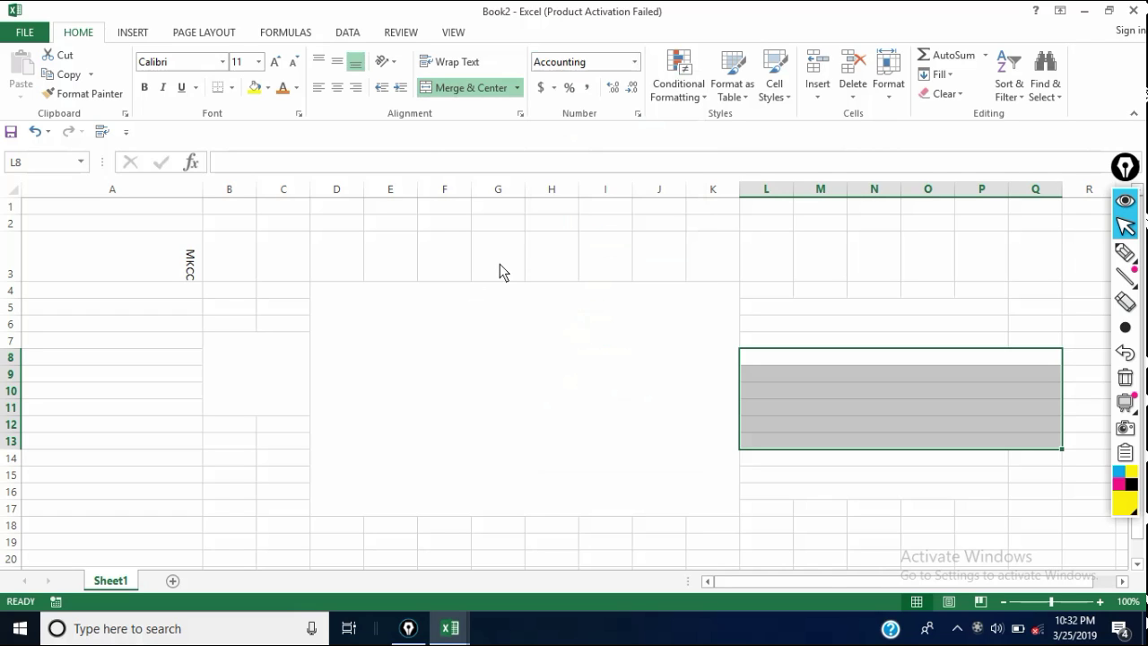
pyautogui.click(635, 62)
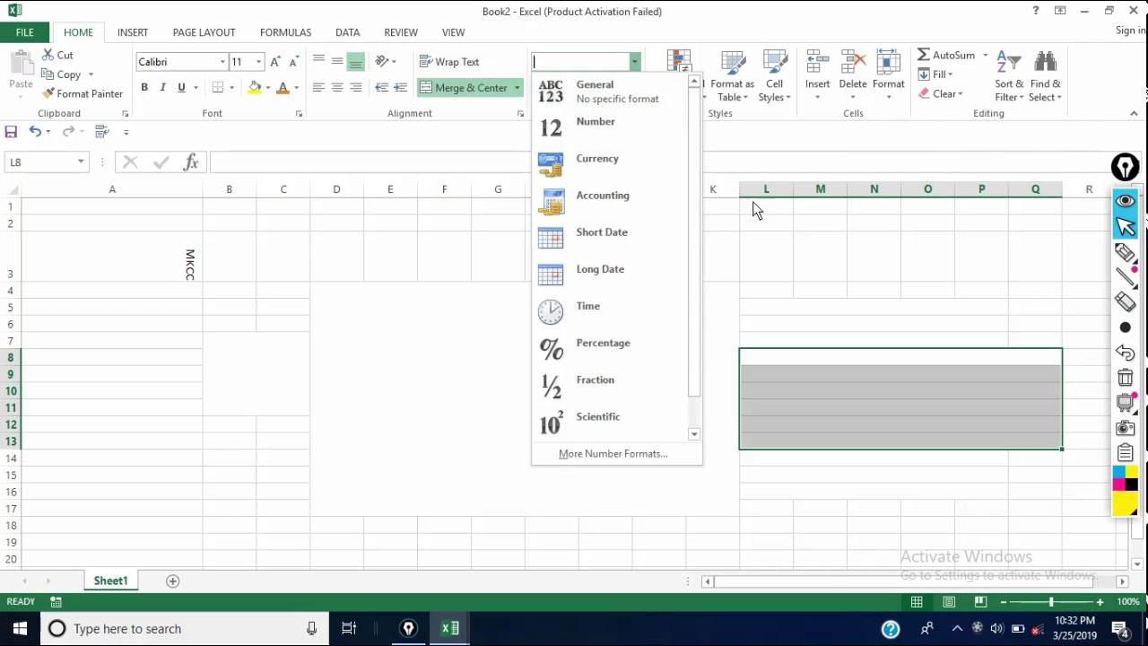
pyautogui.press('Escape')
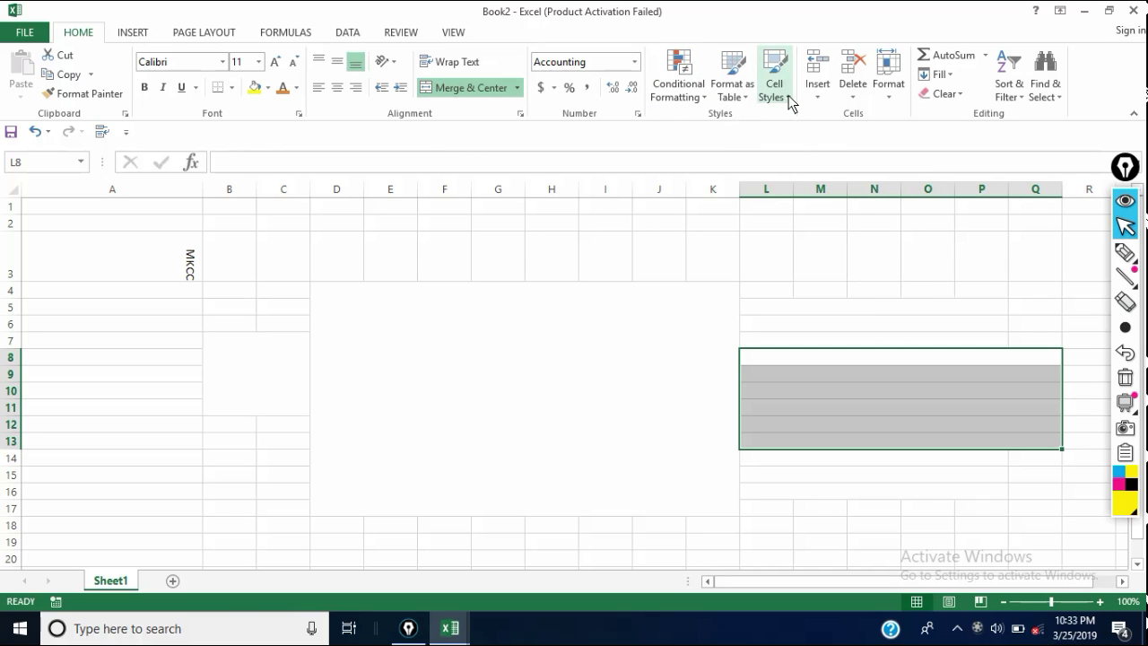
# Apply the orange Accent2 cell style to cell A6.
pyautogui.click(163, 326)
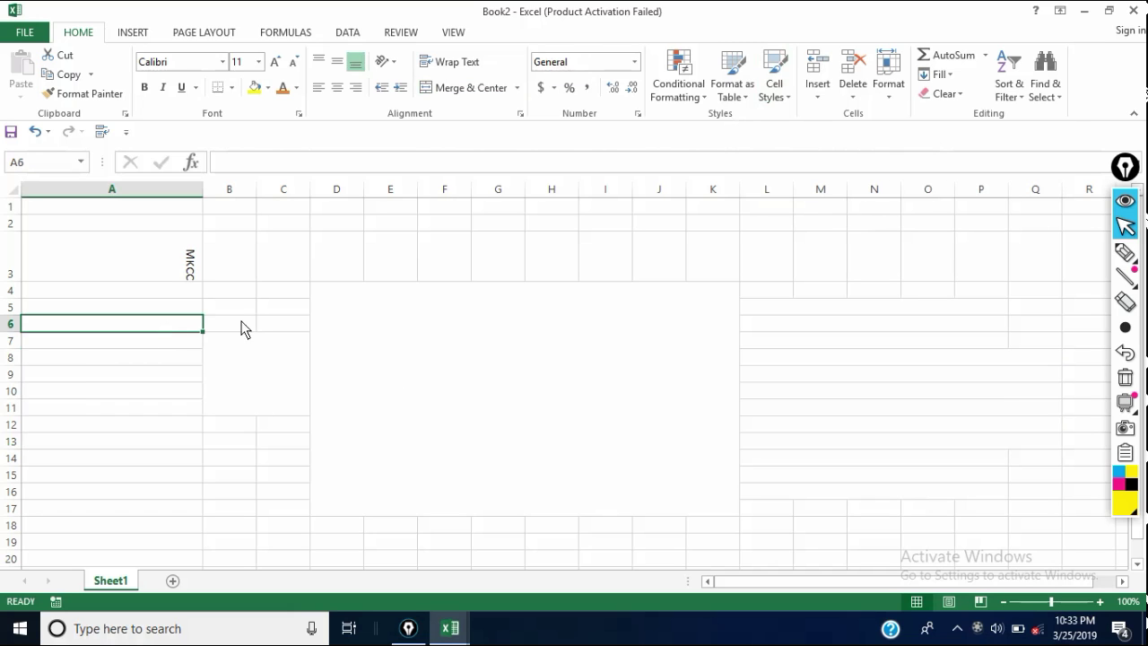
pyautogui.click(786, 97)
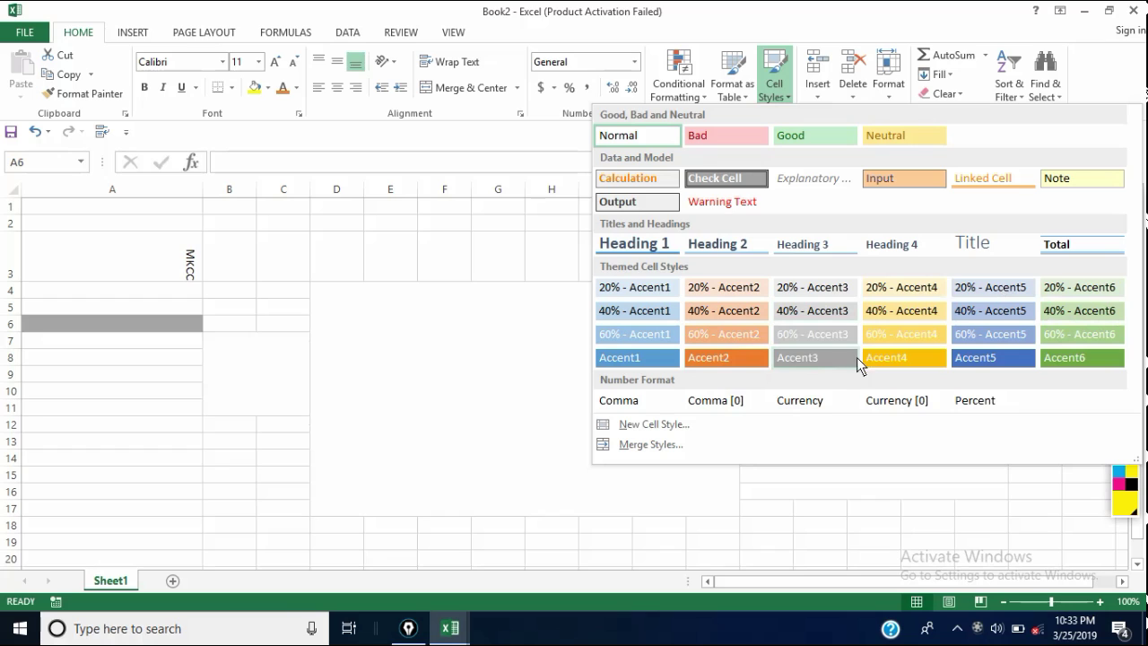
pyautogui.click(738, 356)
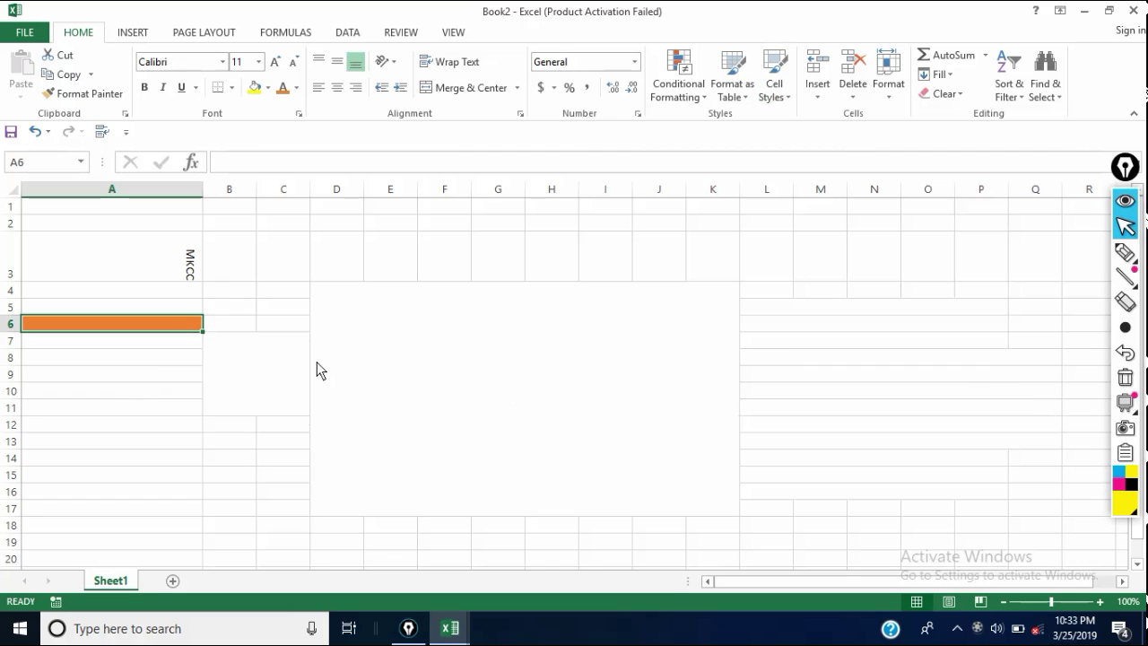
# Apply the Accent2 cell style to the range A7:C14 below the orange cell.
pyautogui.moveTo(134, 391); pyautogui.dragTo(279, 457)
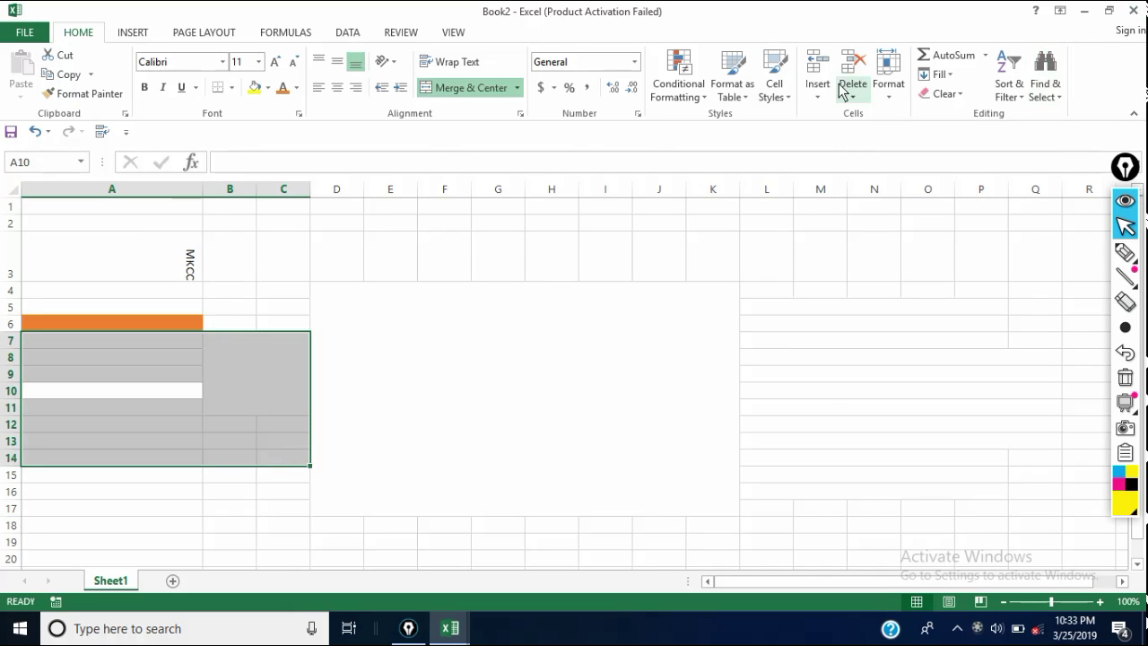
pyautogui.click(777, 101)
pyautogui.click(712, 360)
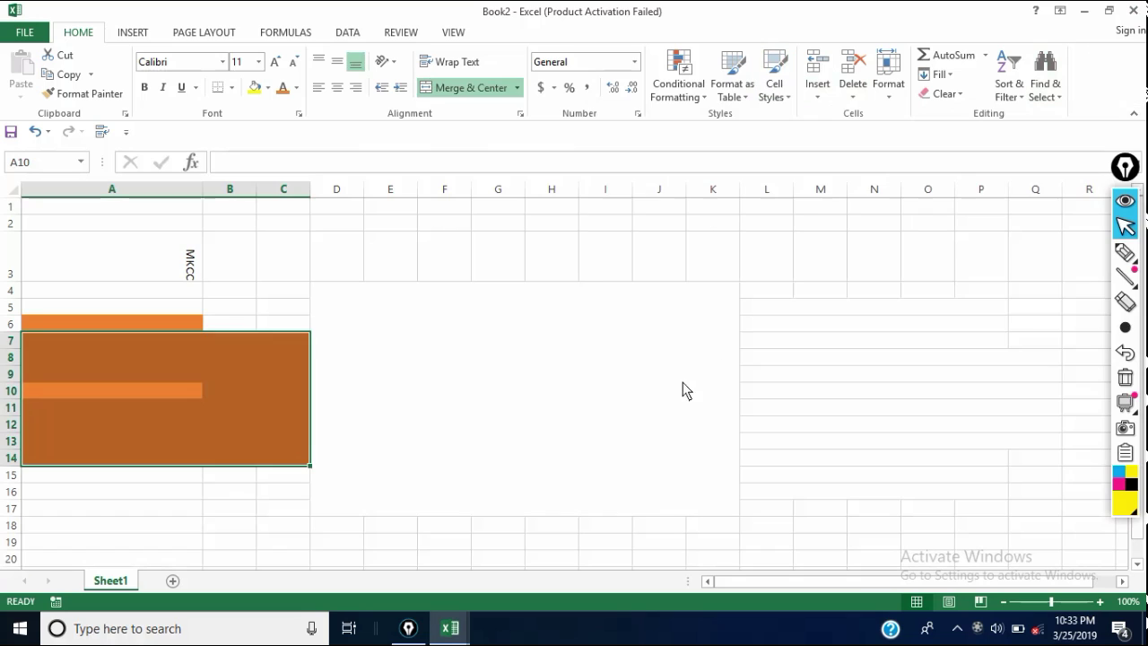
# Apply the Normal cell style to the large merged block D4:K17.
pyautogui.click(480, 417)
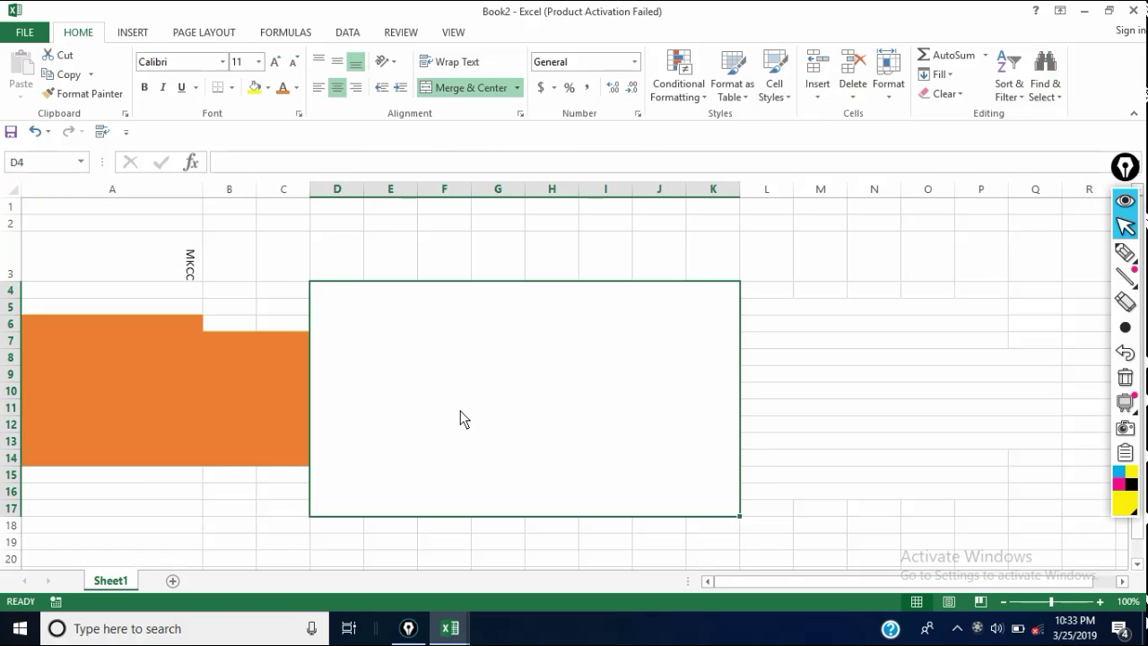
pyautogui.click(778, 95)
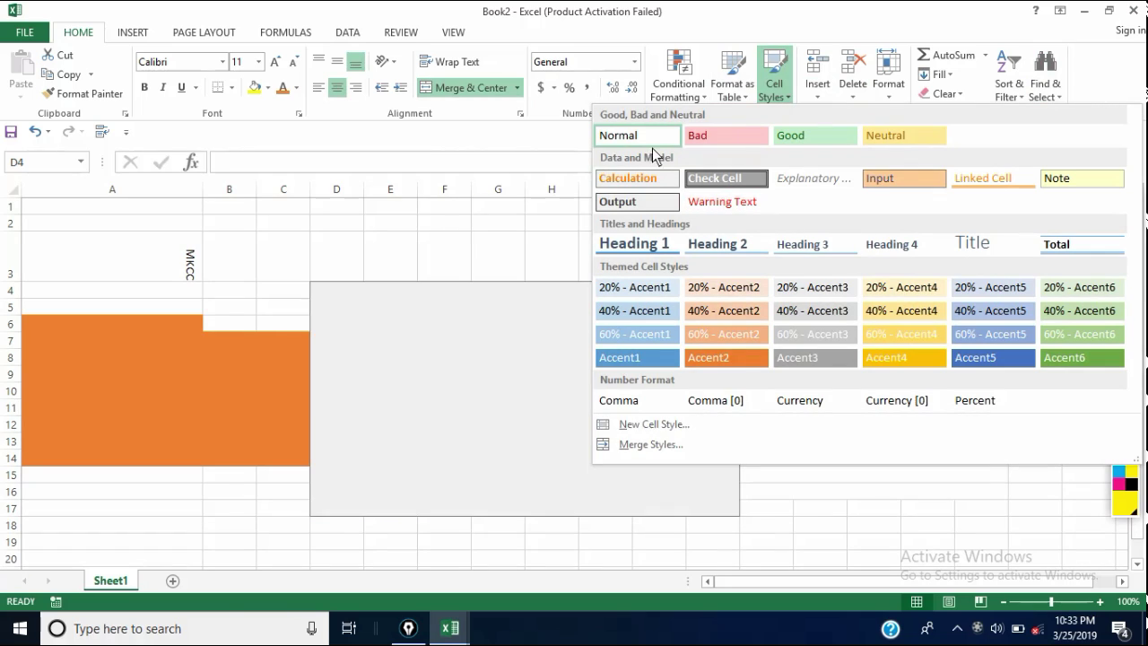
pyautogui.click(656, 134)
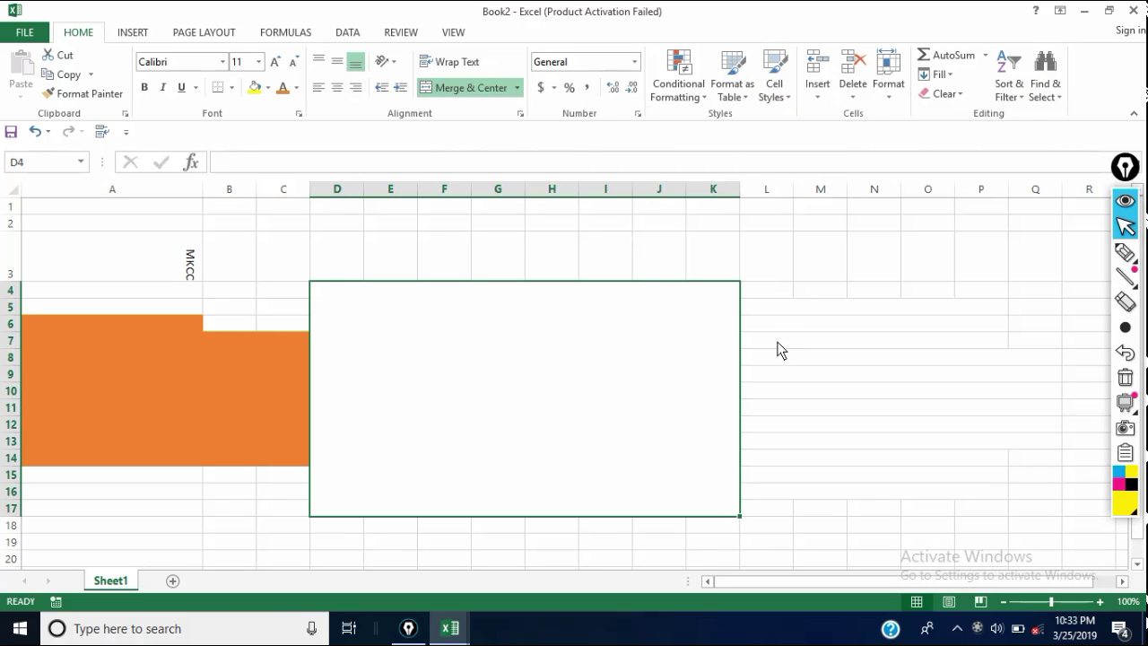
# Create a new blank workbook.
pyautogui.click(743, 98)
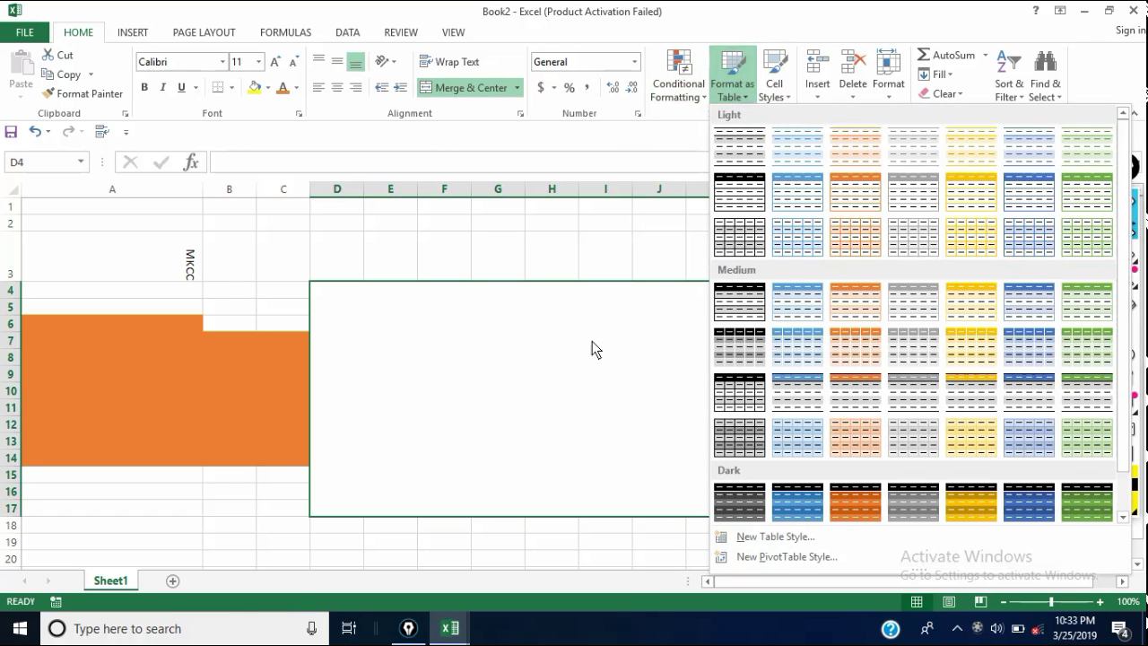
pyautogui.click(631, 411)
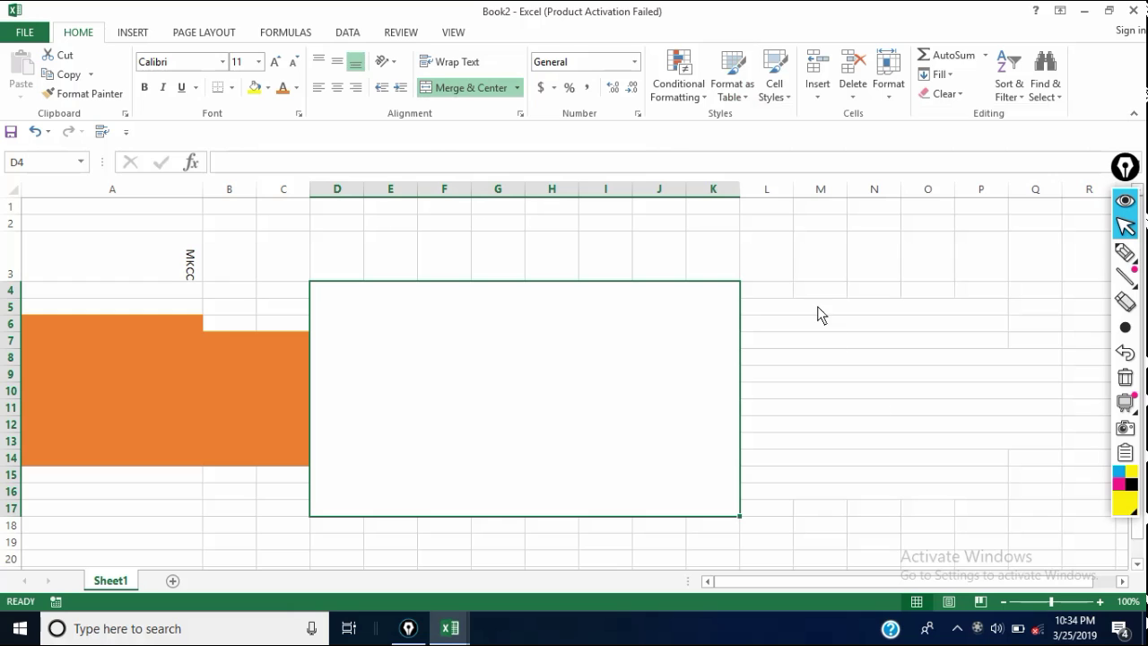
pyautogui.click(24, 34)
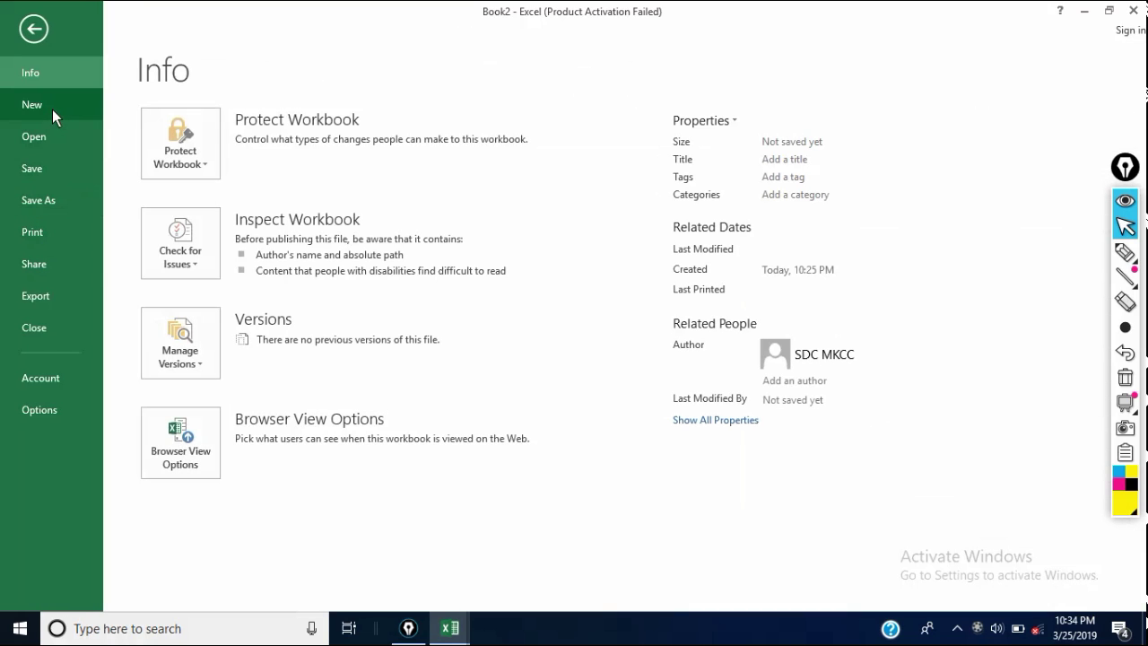
pyautogui.click(52, 110)
pyautogui.click(222, 287)
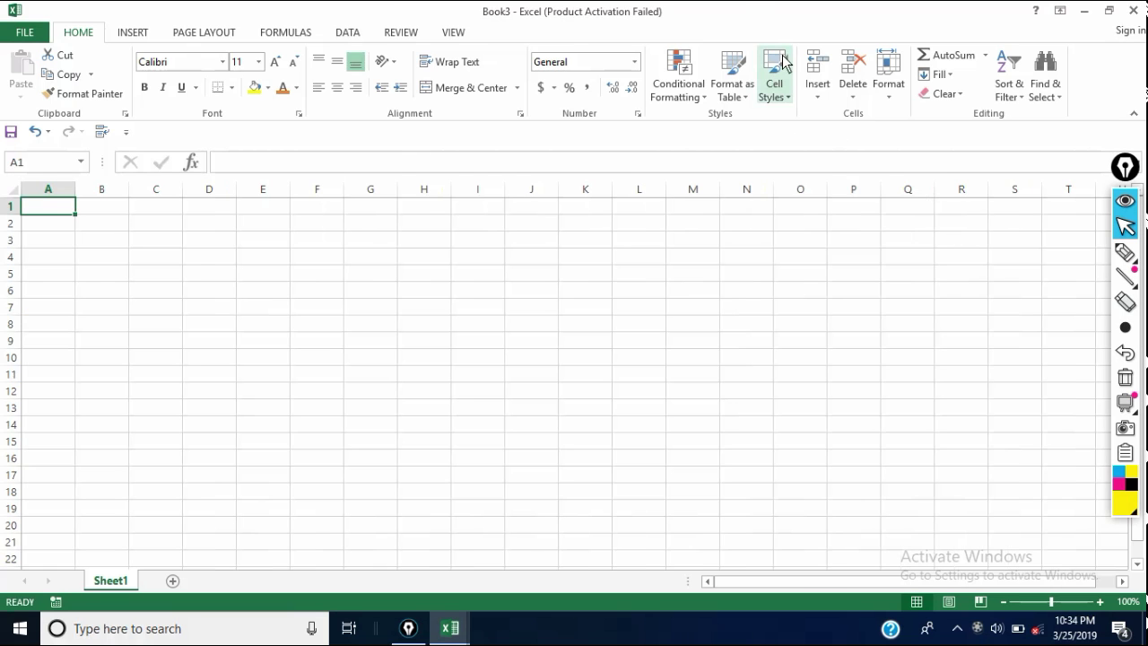
# Format the range E3:J16 as a table with the orange style from the first Medium row, leaving the existing-headers option off.
pyautogui.click(738, 94)
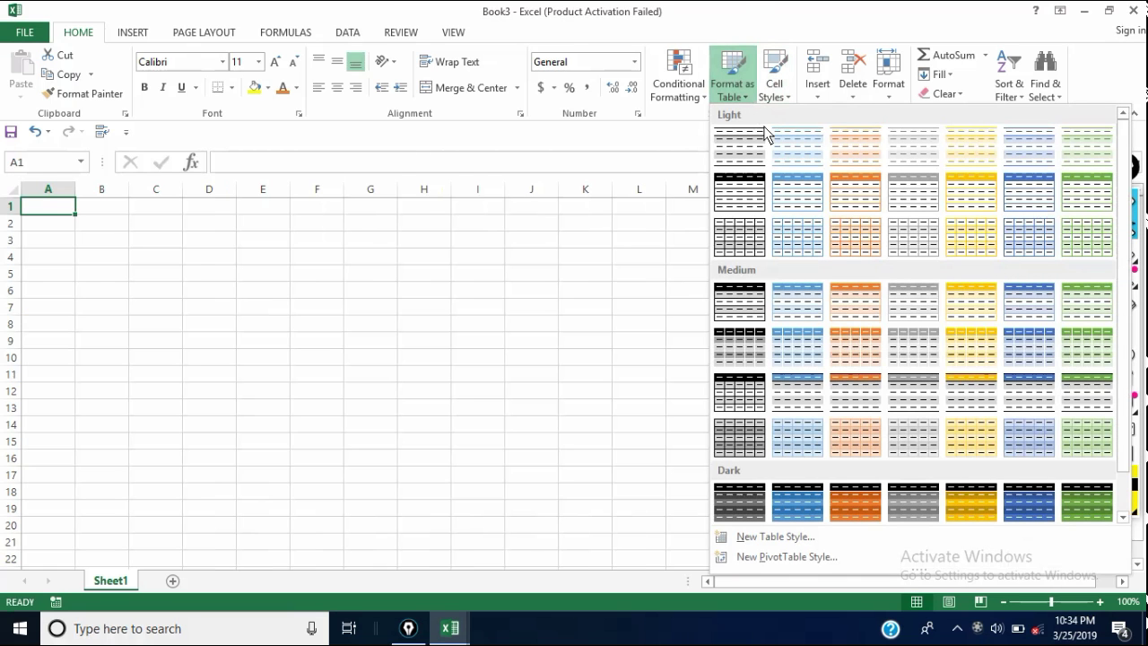
pyautogui.click(192, 278)
pyautogui.moveTo(269, 239); pyautogui.dragTo(525, 420)
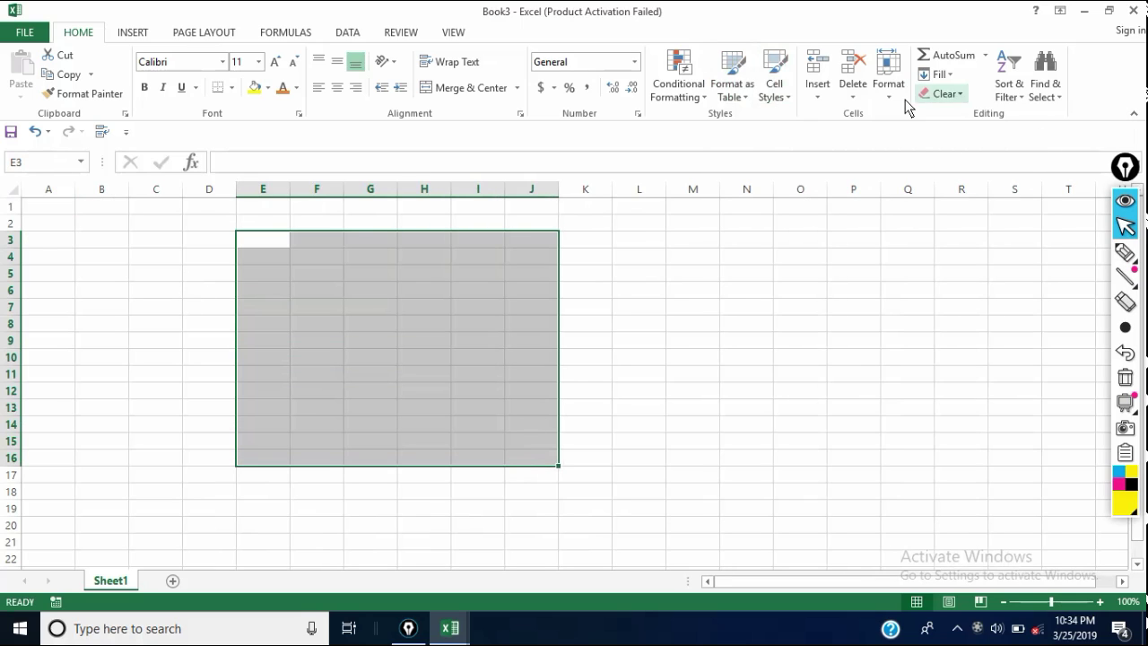
pyautogui.click(748, 99)
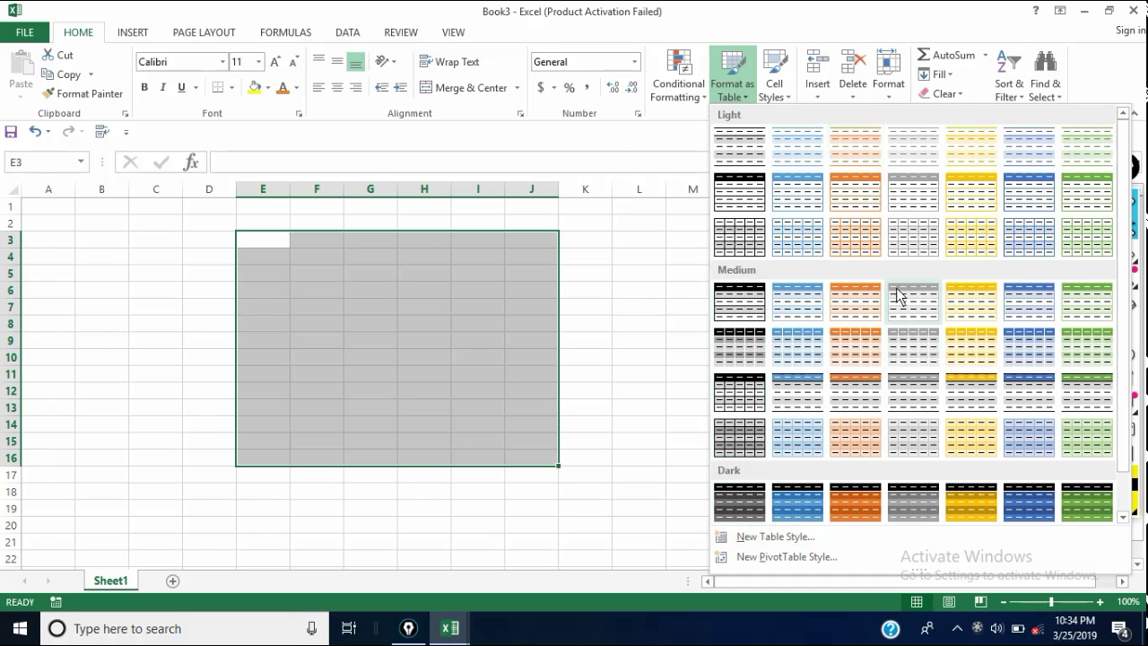
pyautogui.click(862, 302)
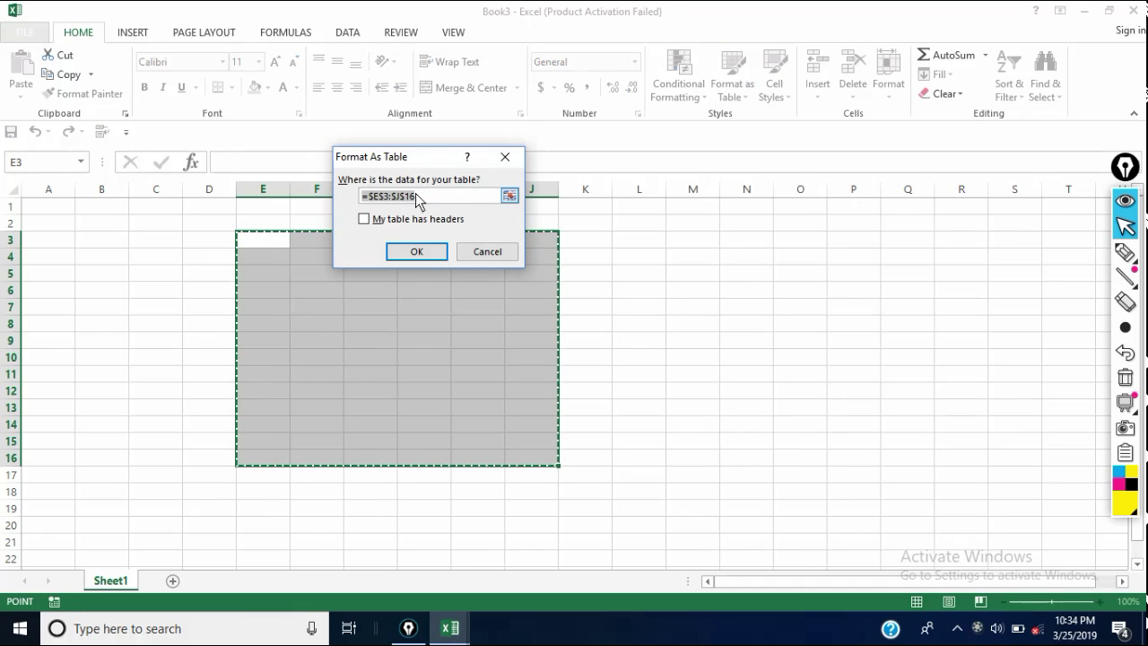
pyautogui.click(438, 252)
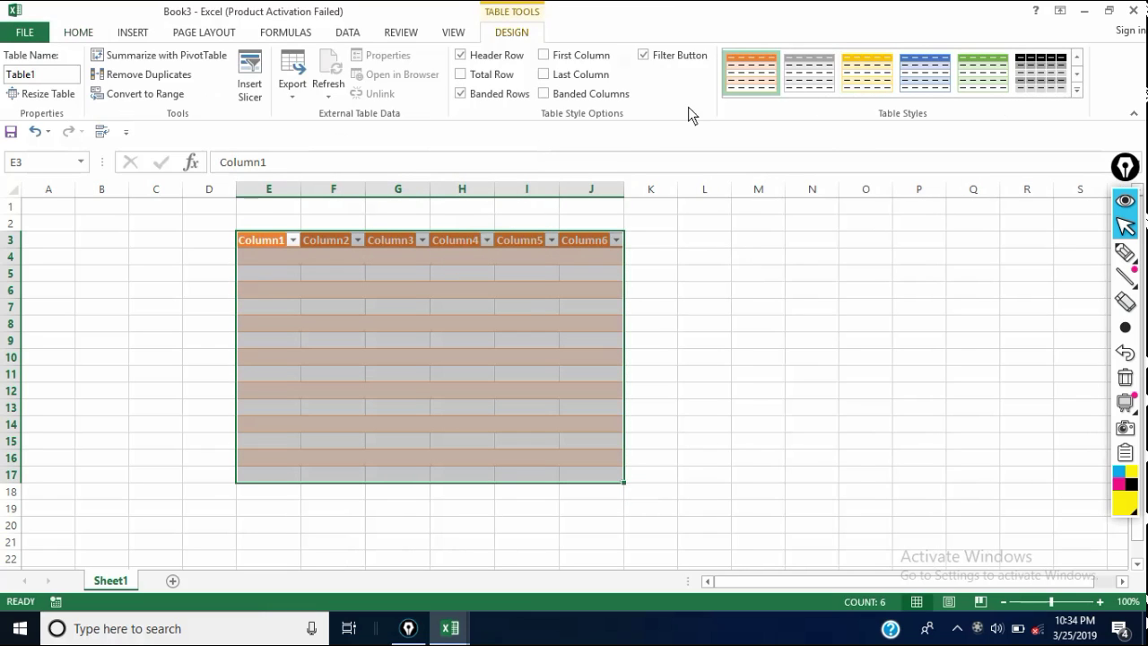
pyautogui.click(82, 34)
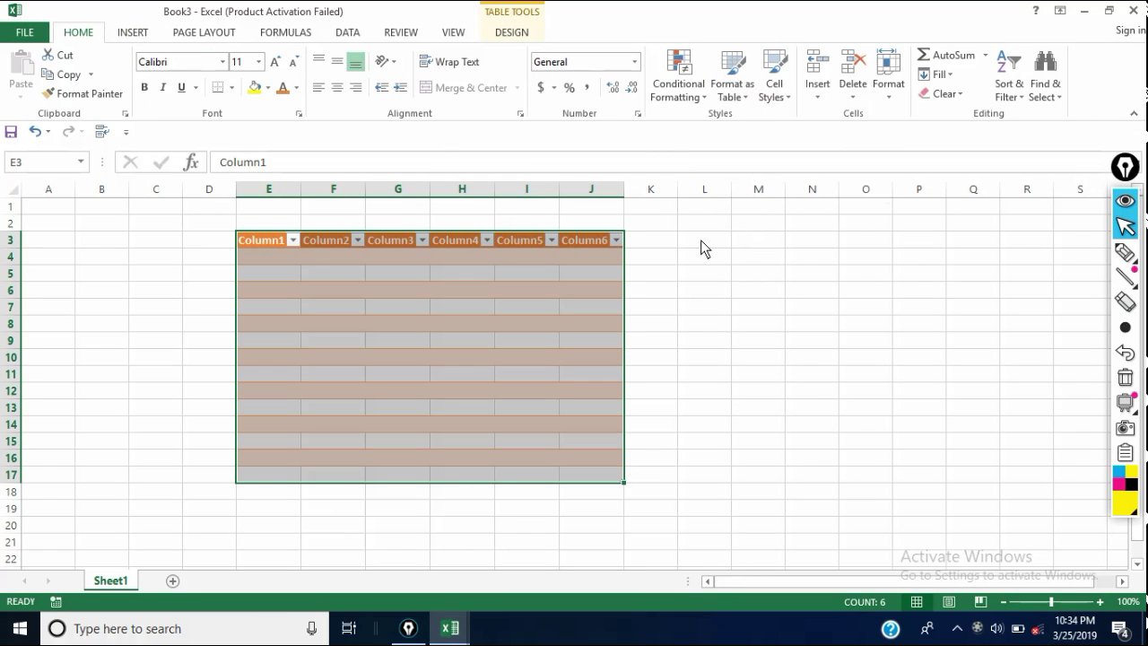
# Format the range L5:Q20 as a second table with the blue gridded Light style, leaving the existing-headers option off.
pyautogui.moveTo(703, 240); pyautogui.dragTo(677, 240)
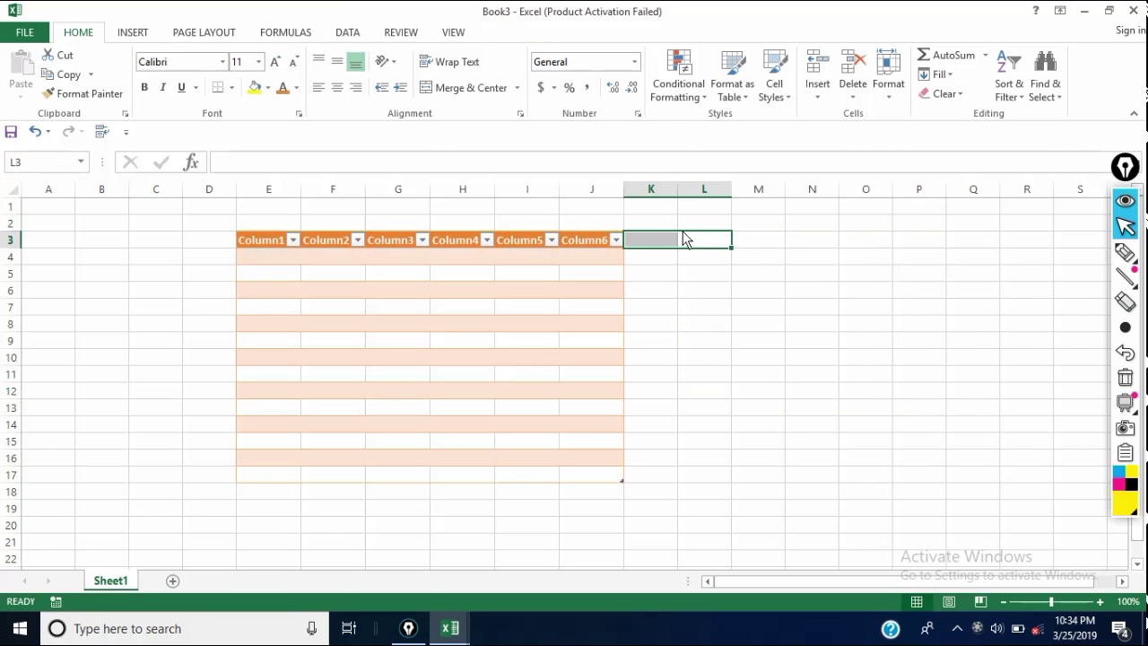
pyautogui.click(757, 246)
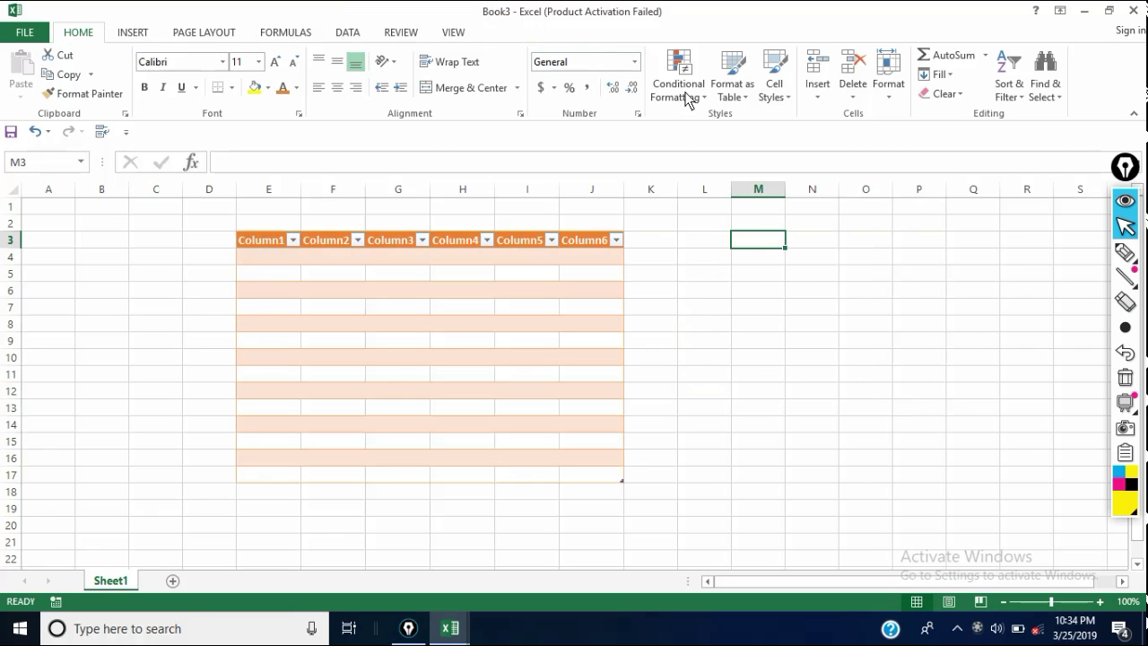
pyautogui.click(734, 94)
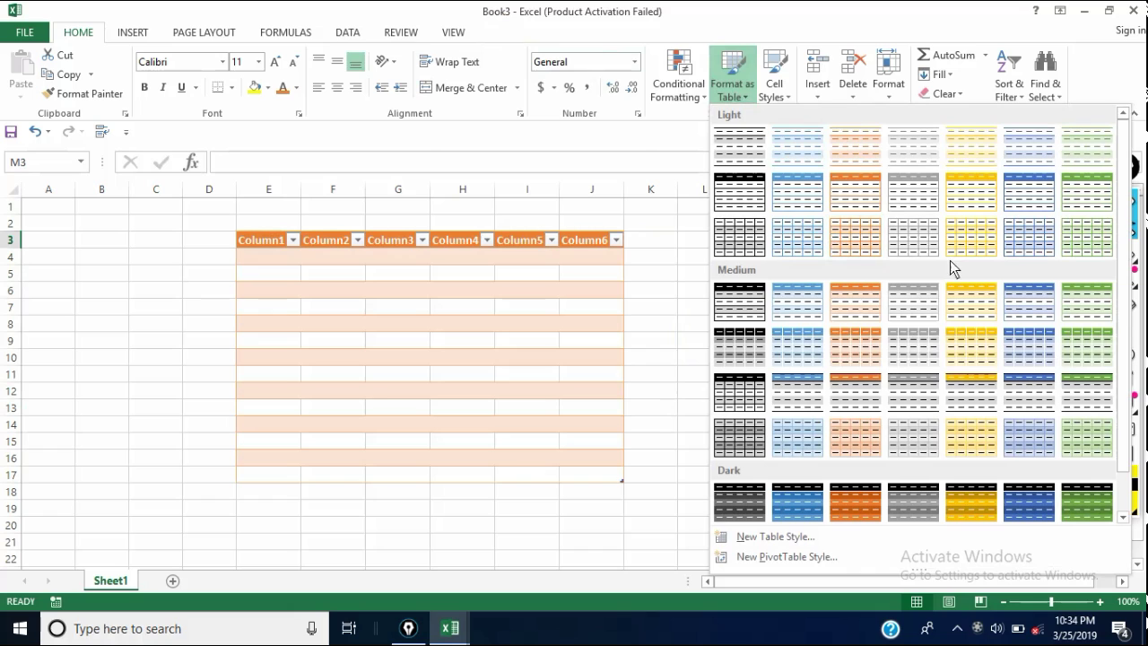
pyautogui.click(1019, 250)
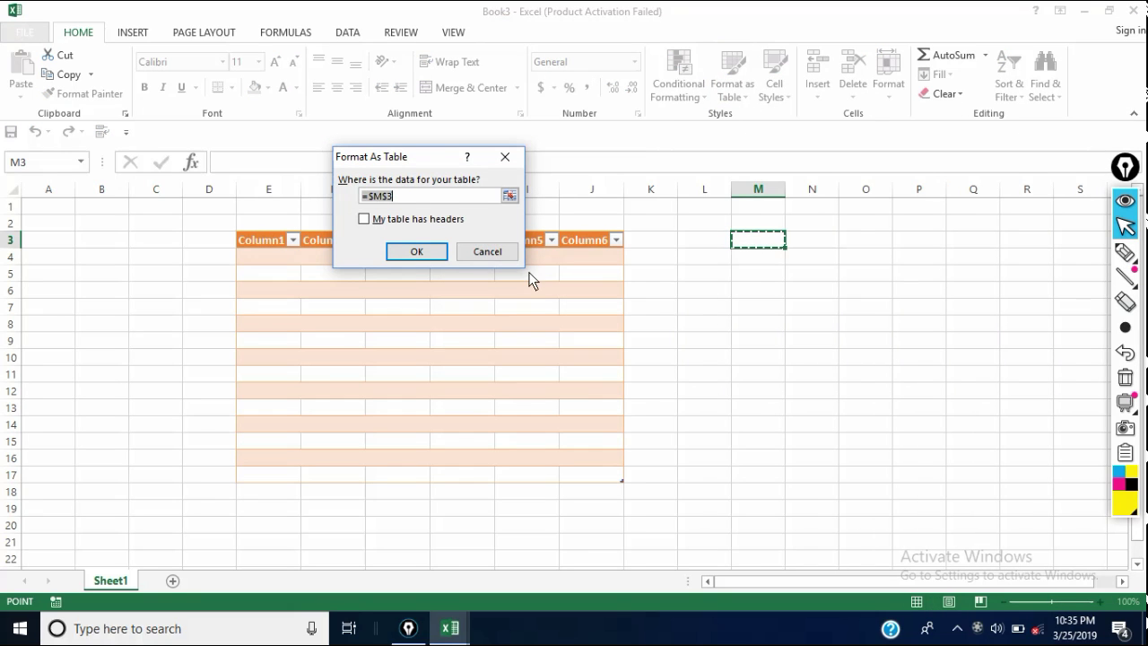
pyautogui.click(414, 197)
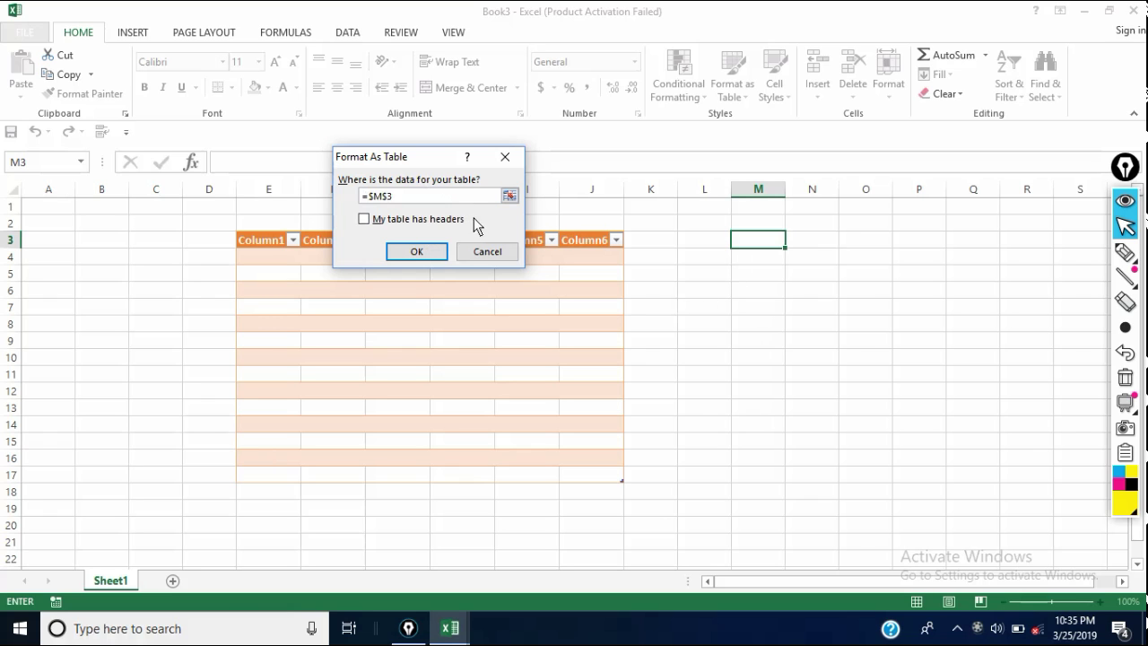
pyautogui.moveTo(686, 269); pyautogui.dragTo(999, 530)
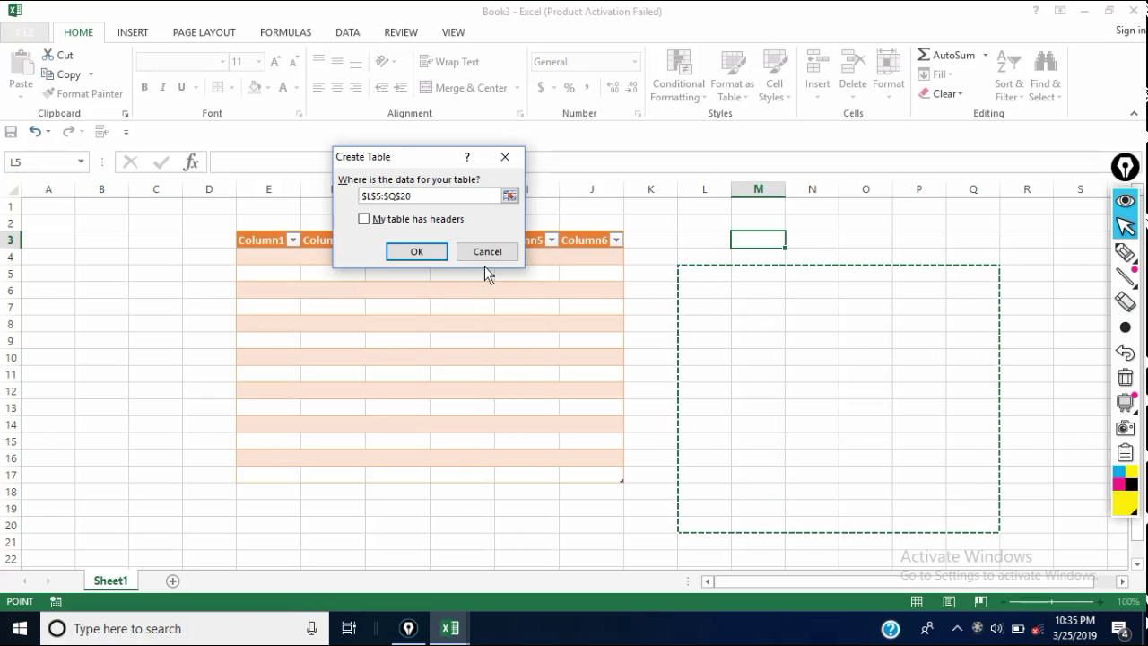
pyautogui.click(418, 252)
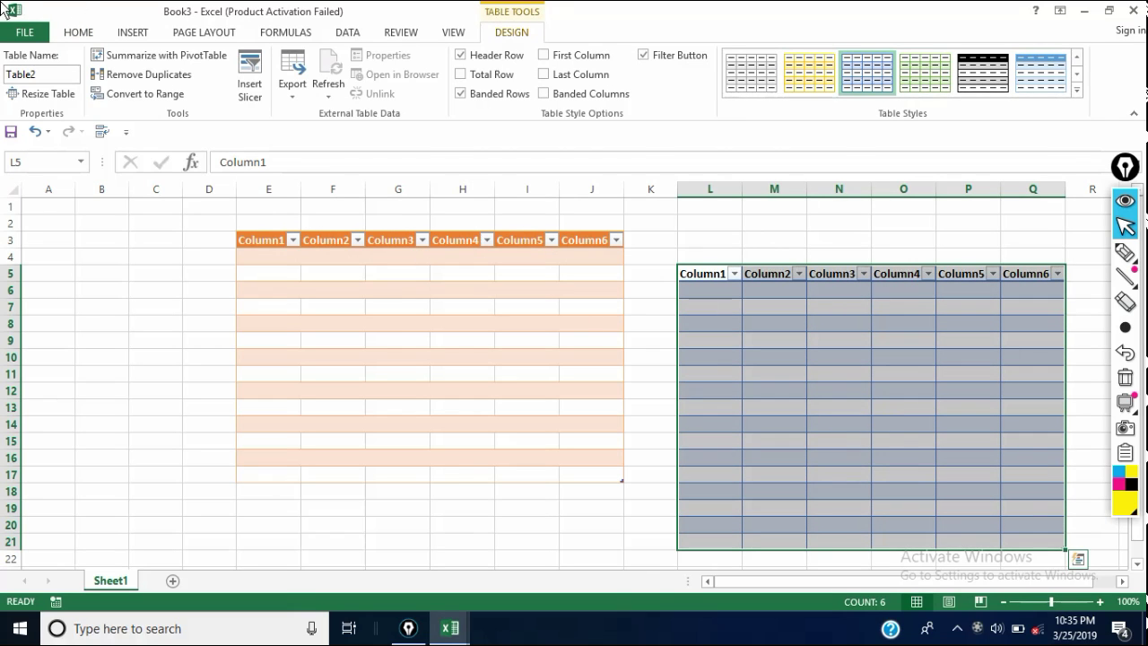
pyautogui.click(89, 38)
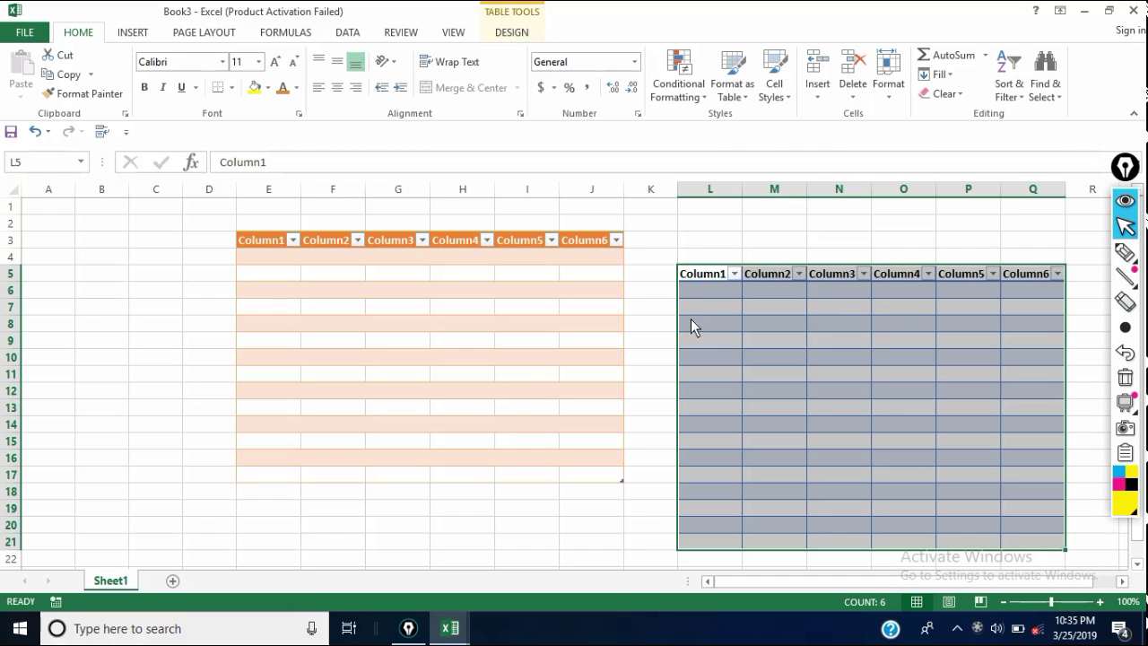
pyautogui.click(705, 95)
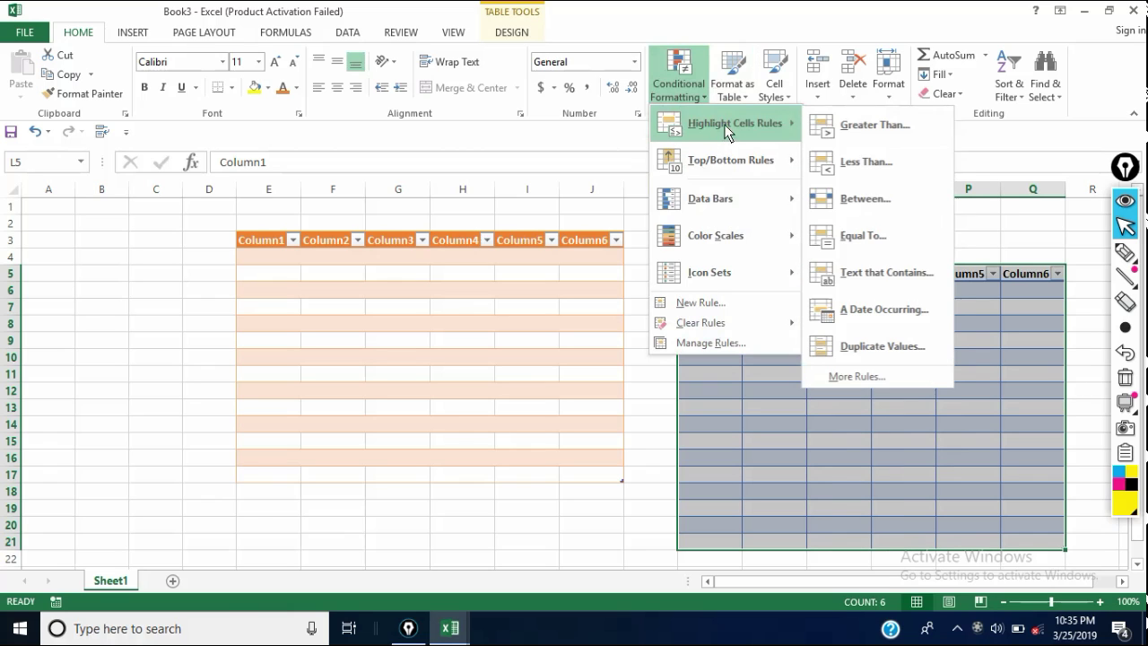
pyautogui.moveTo(749, 170)
pyautogui.moveTo(752, 213)
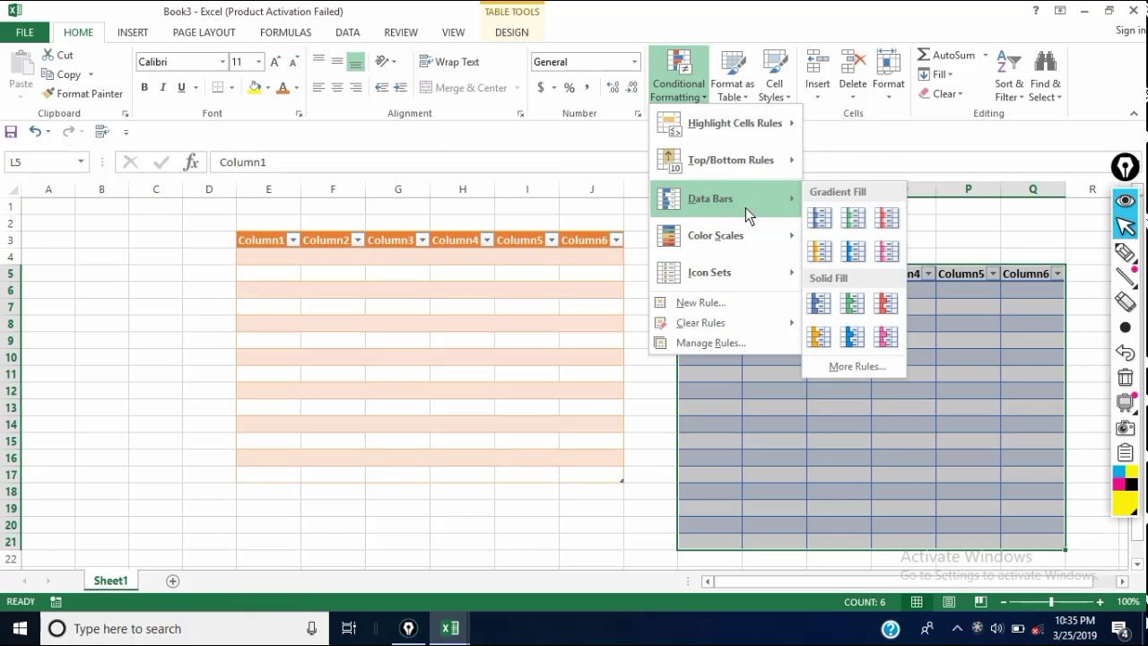
pyautogui.moveTo(724, 275)
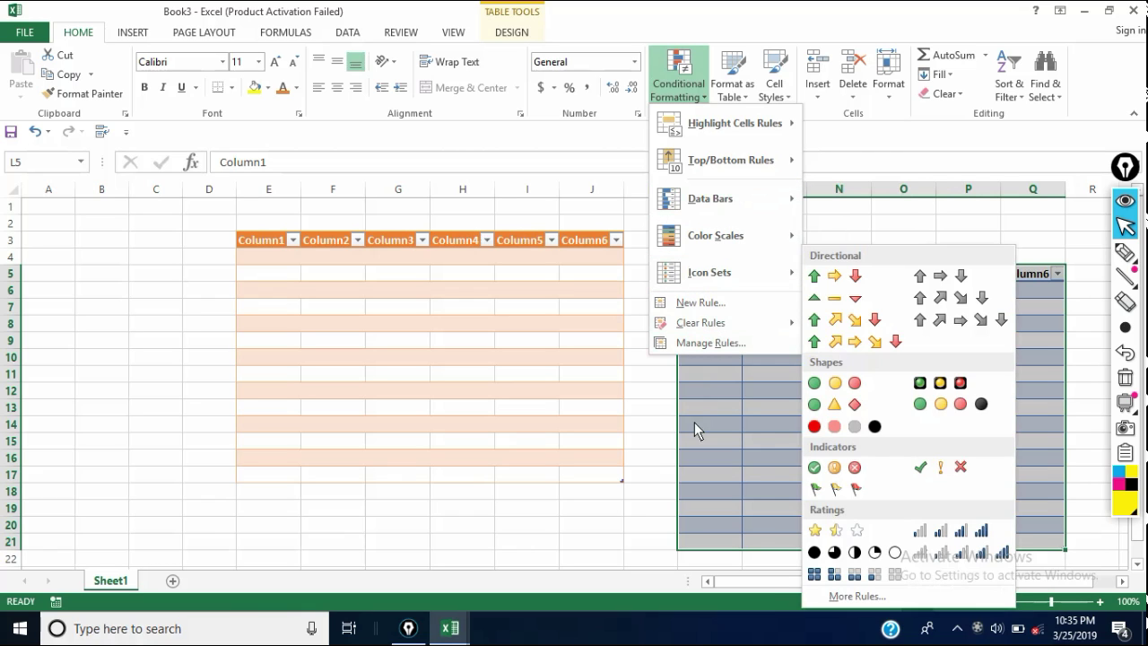
pyautogui.press('Escape')
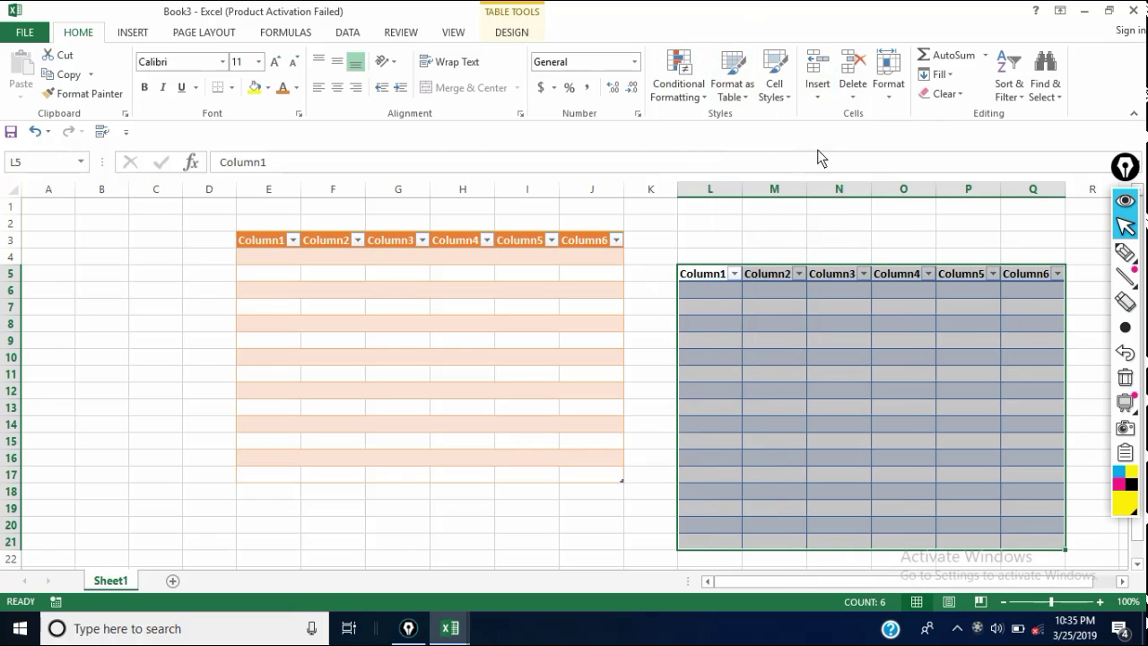
pyautogui.click(825, 91)
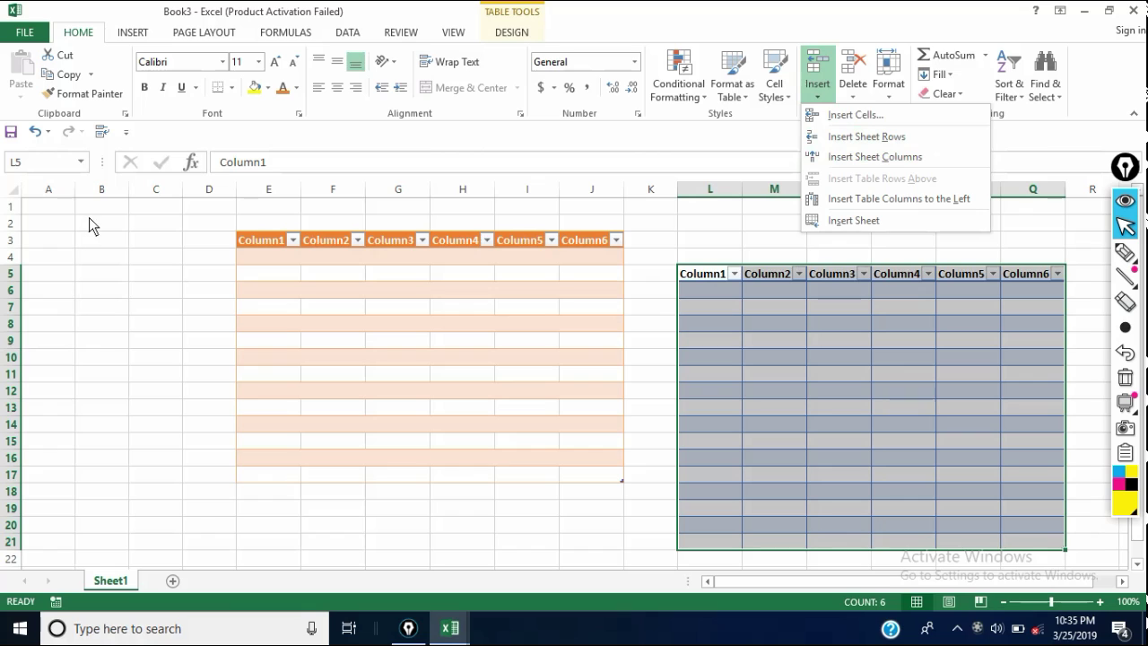
# Enter the letter k in cell A2.
pyautogui.click(55, 223)
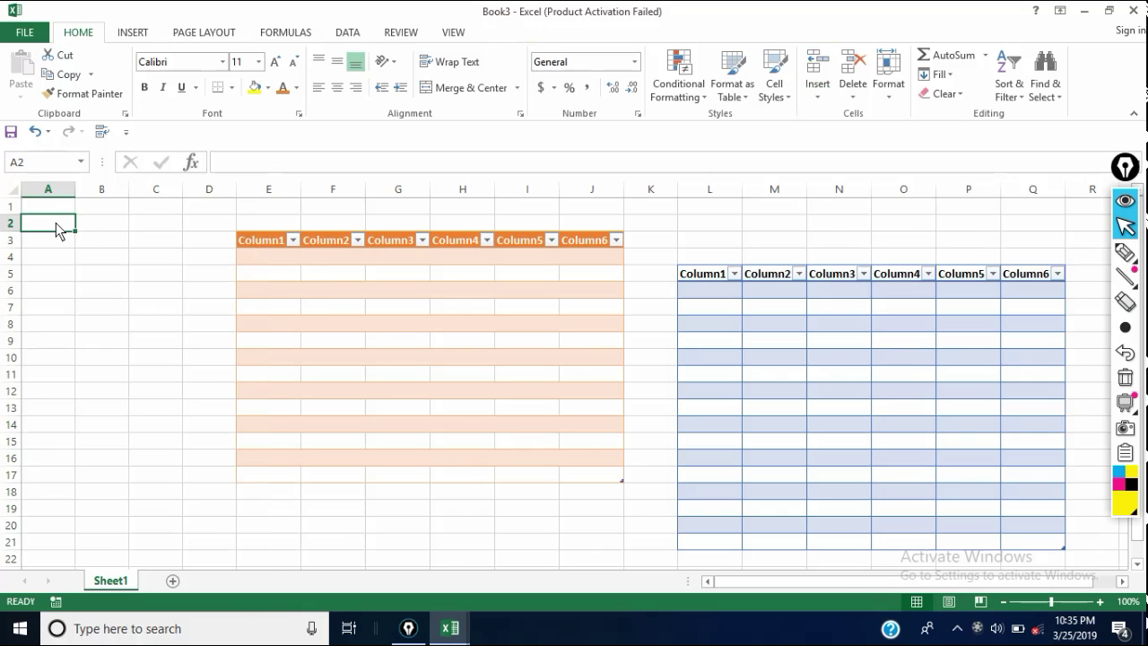
pyautogui.write('k')
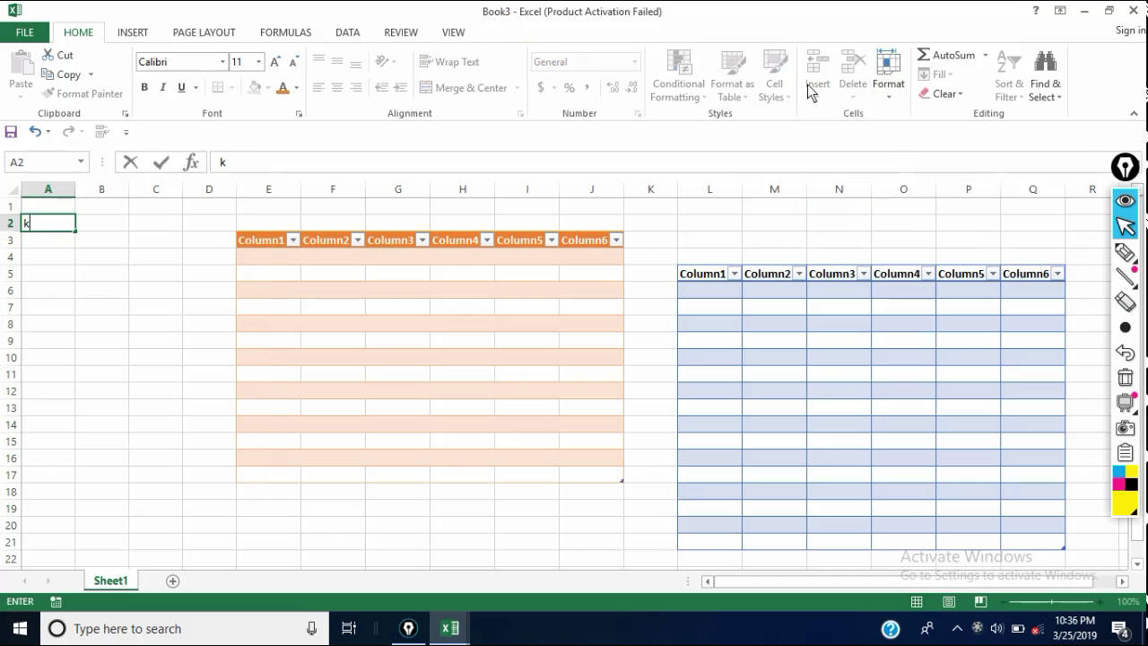
pyautogui.click(133, 252)
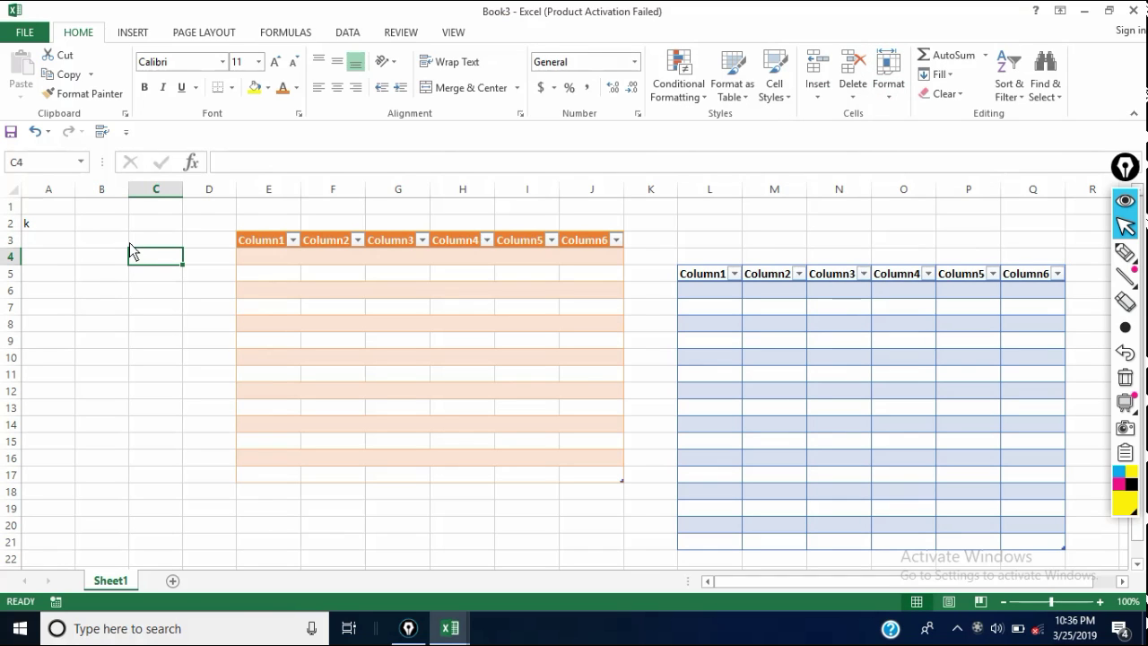
# Insert a new sheet row above row 2, with cell B2 as the insertion point.
pyautogui.click(821, 93)
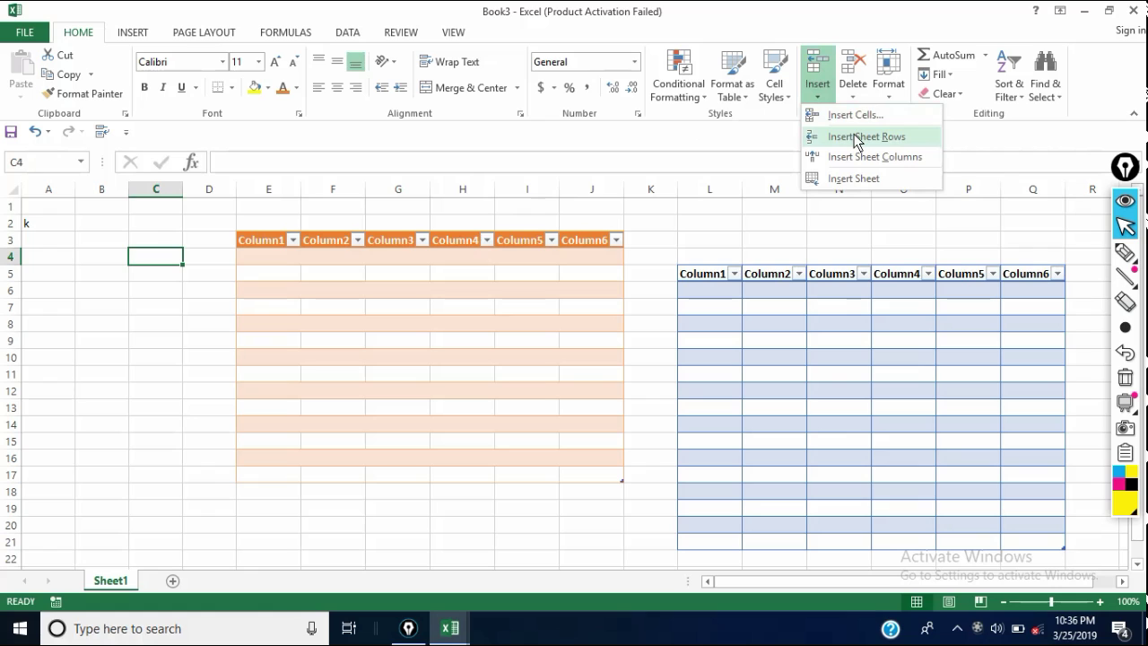
pyautogui.click(58, 224)
pyautogui.click(113, 224)
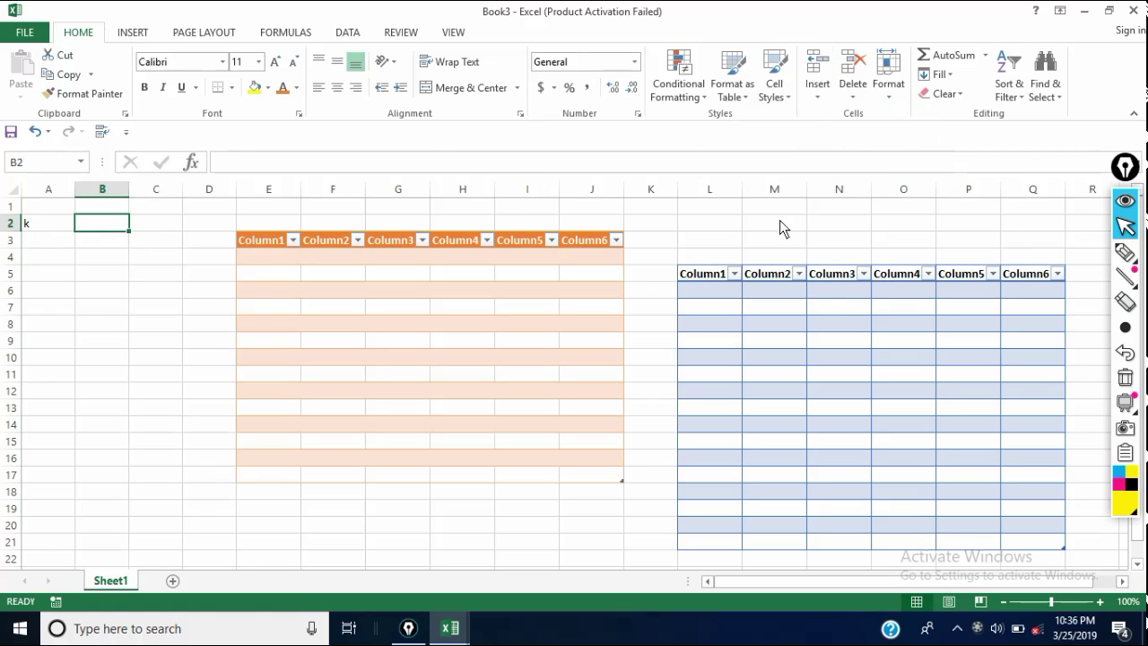
pyautogui.click(818, 98)
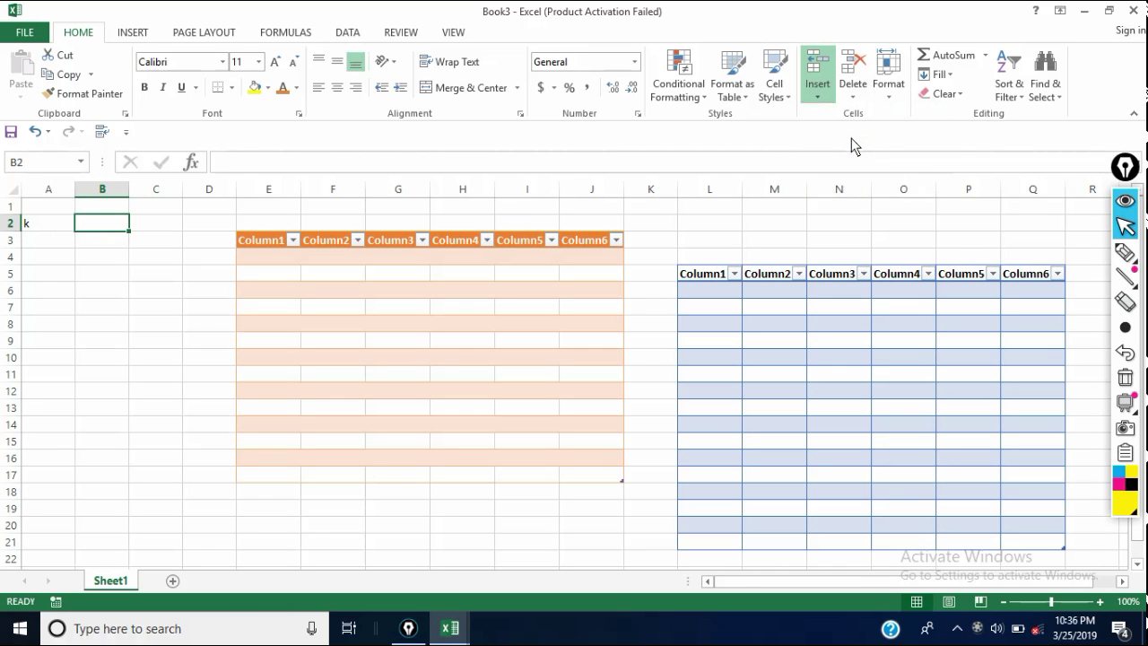
pyautogui.click(851, 138)
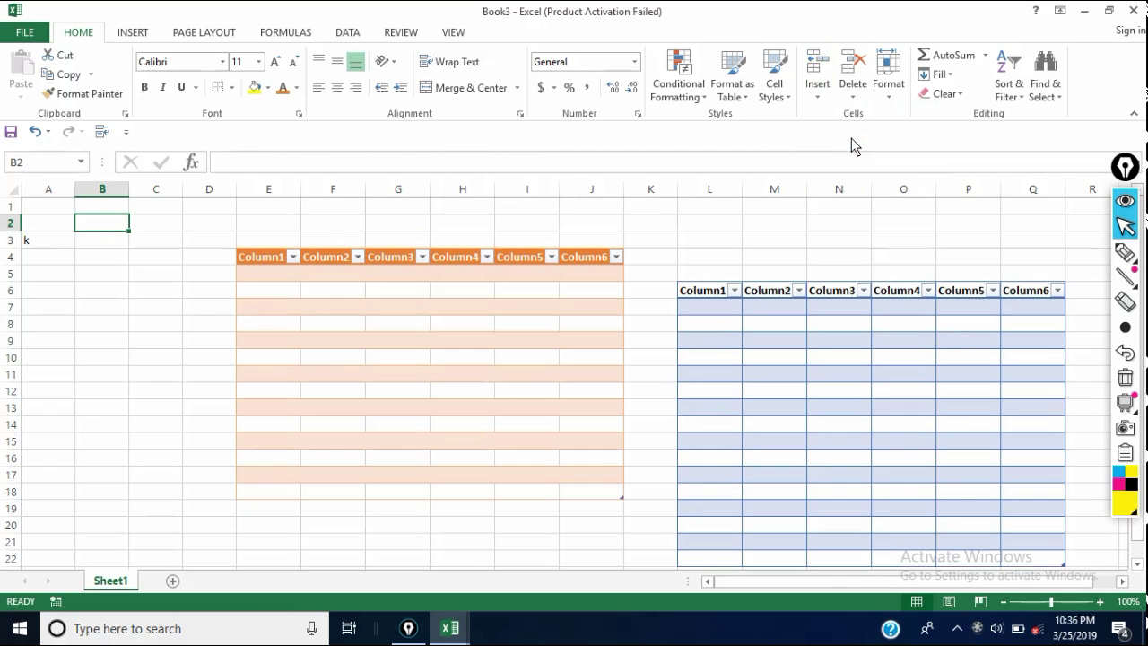
pyautogui.click(61, 228)
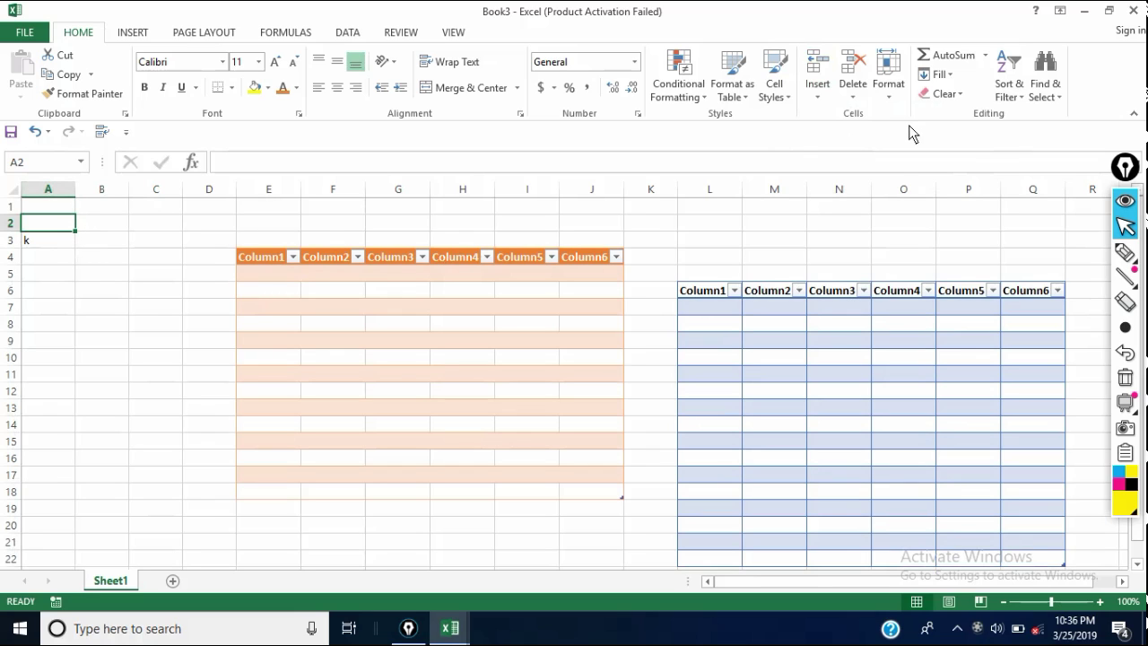
pyautogui.click(813, 94)
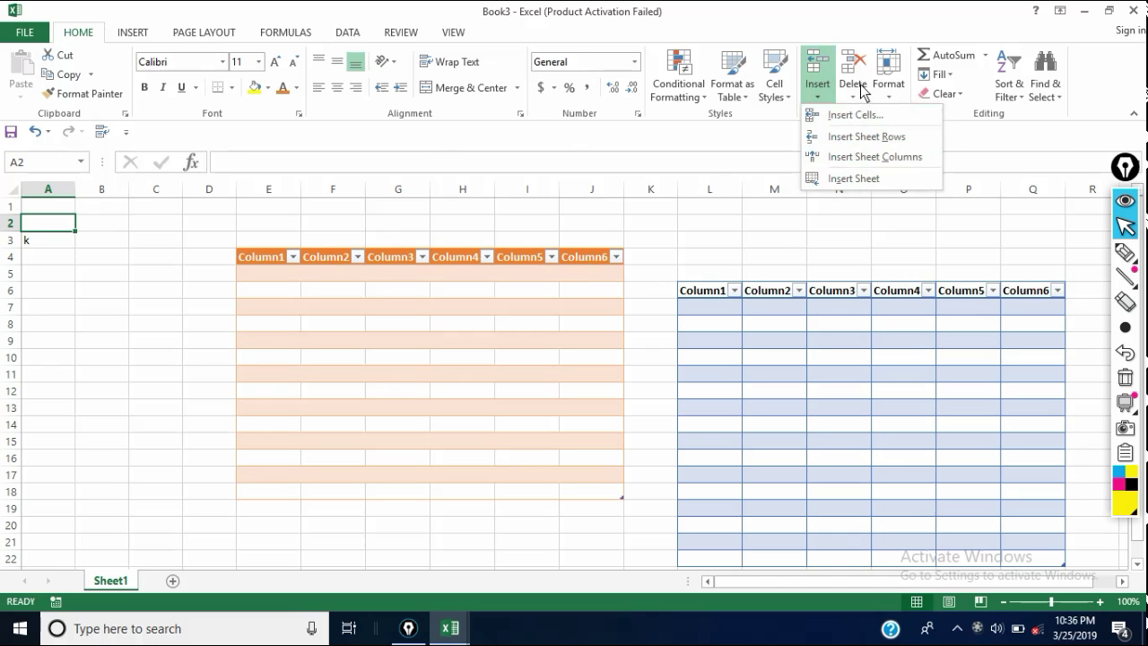
pyautogui.click(314, 285)
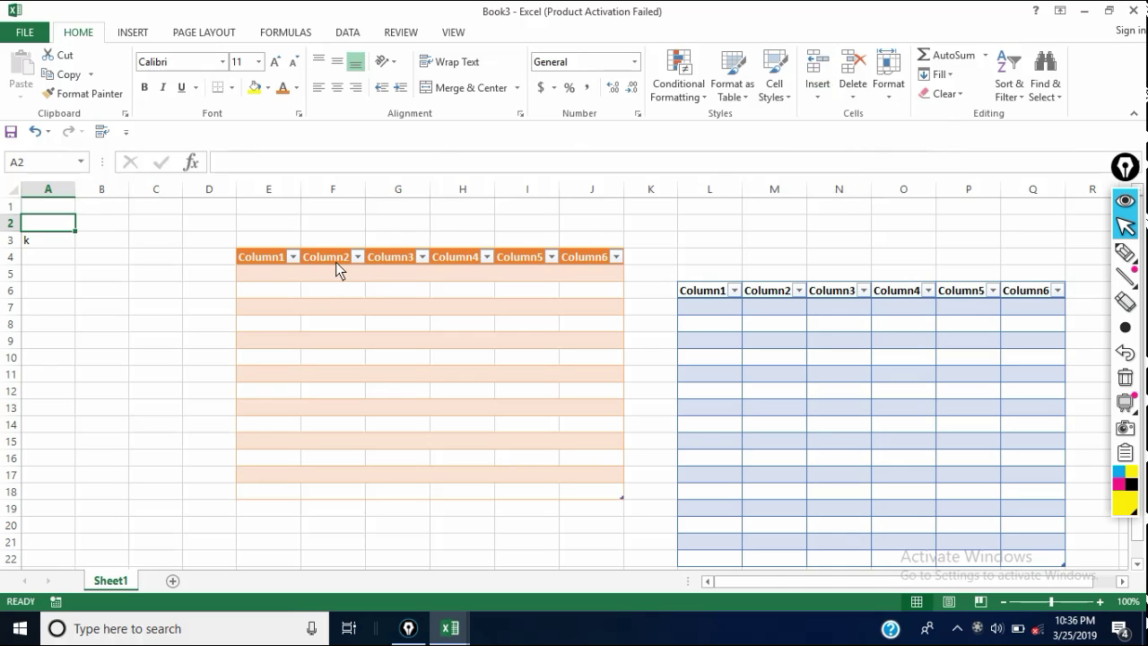
# Select the whole orange table E4:J18 and try to delete the worksheet.
pyautogui.click(337, 261)
pyautogui.moveTo(267, 260); pyautogui.dragTo(597, 495)
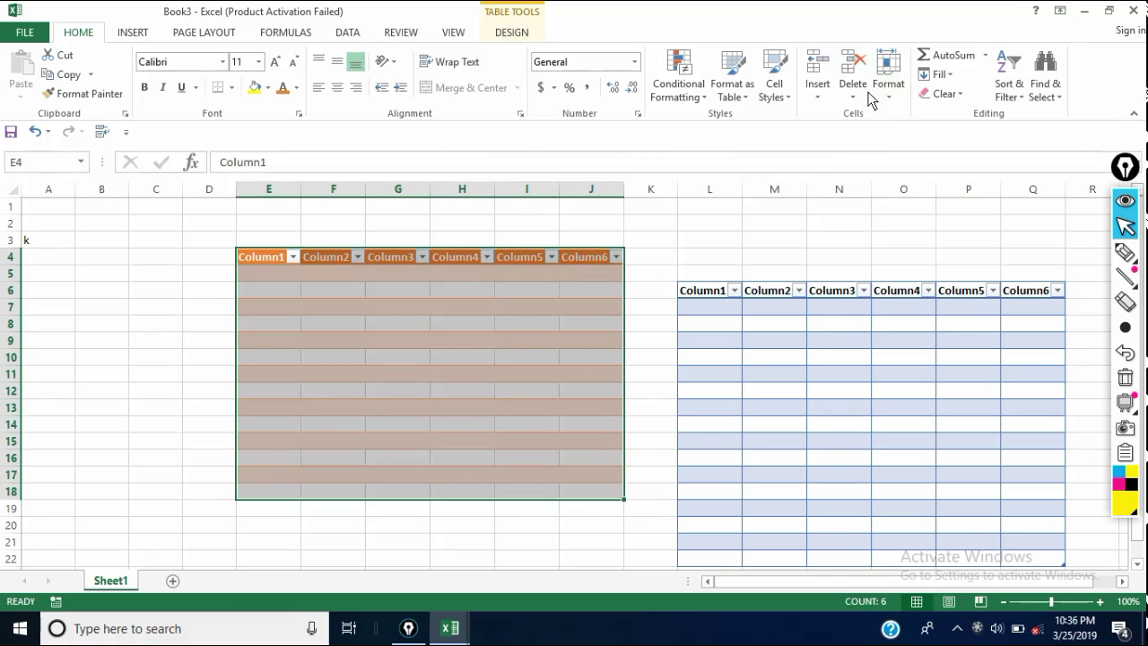
pyautogui.click(854, 90)
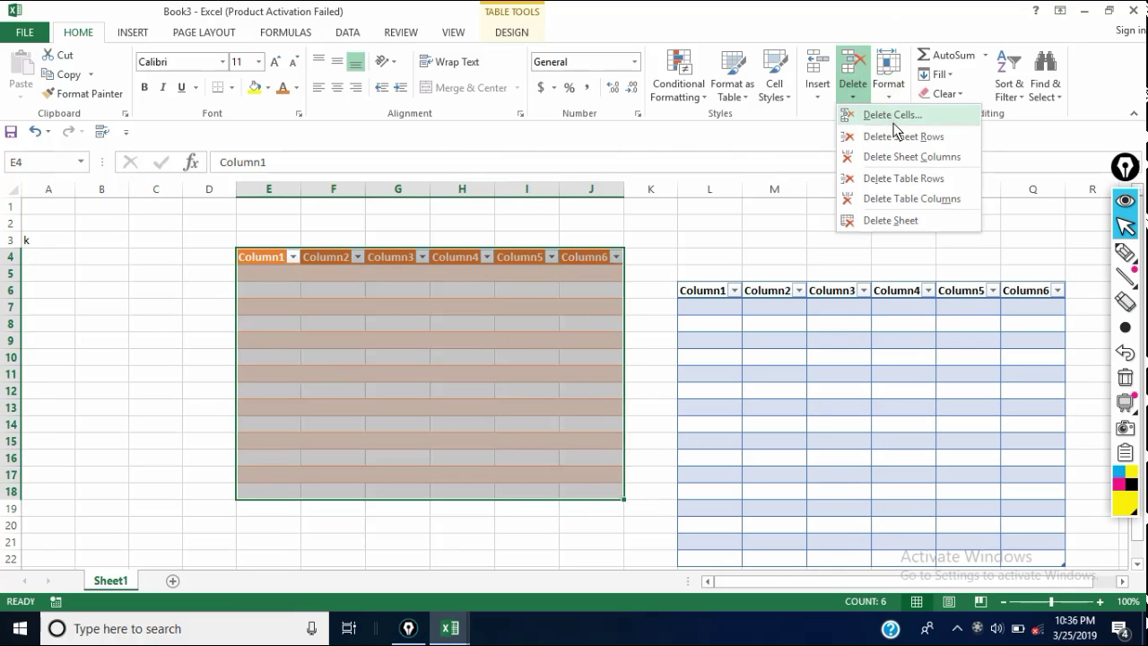
pyautogui.click(900, 224)
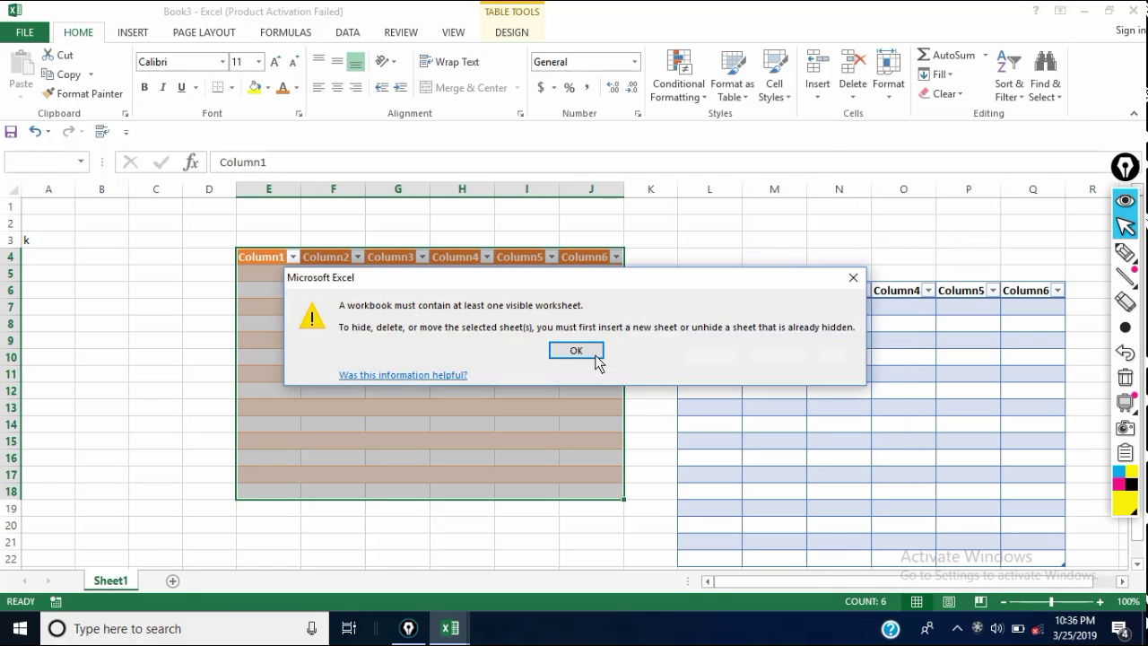
pyautogui.click(592, 354)
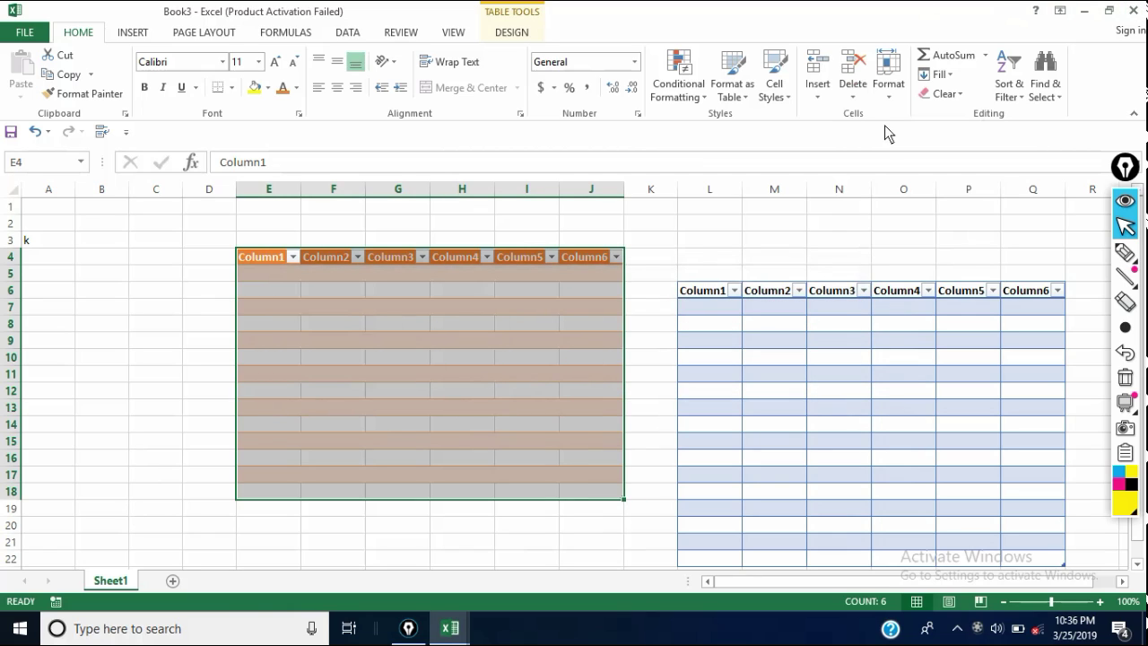
# Create another new blank workbook.
pyautogui.click(893, 91)
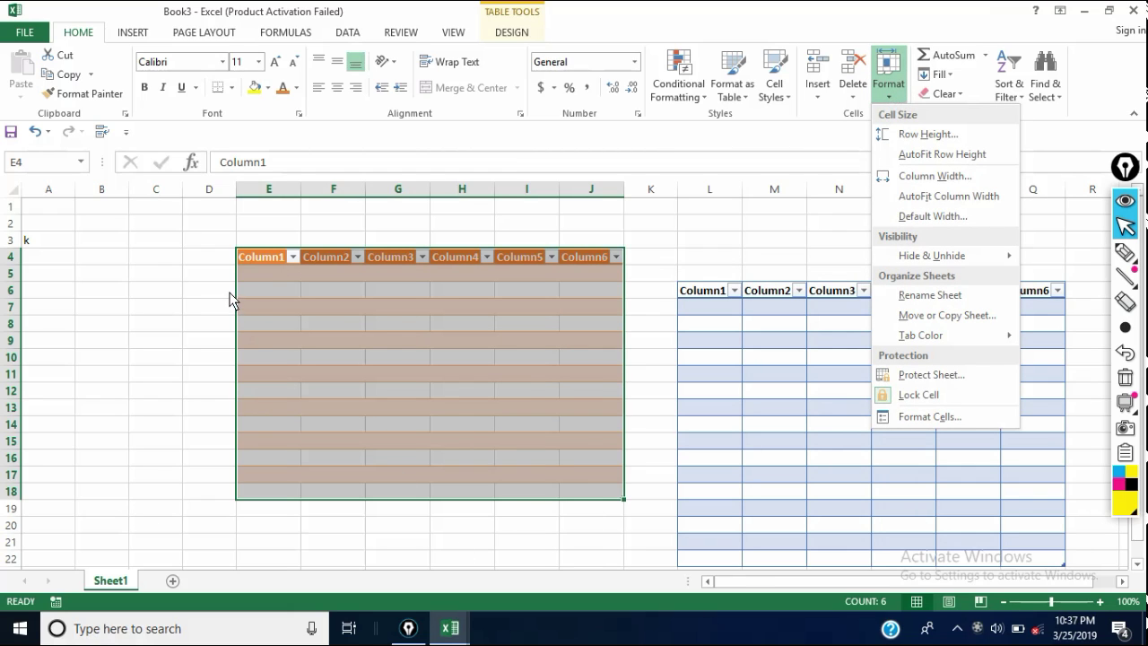
pyautogui.click(25, 32)
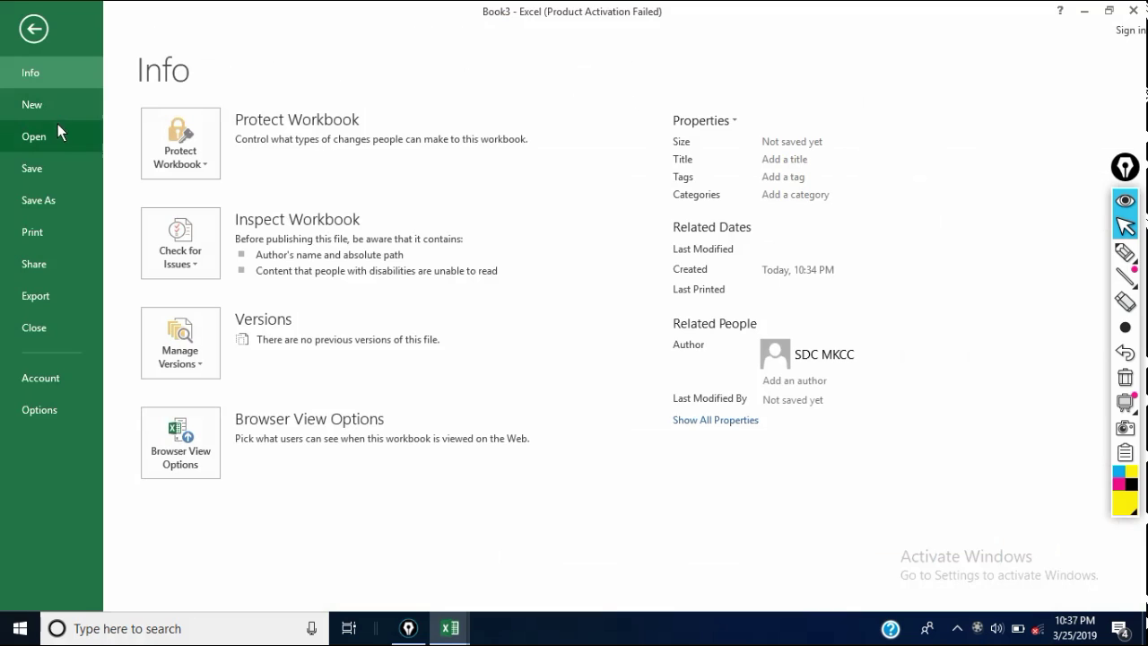
pyautogui.click(64, 102)
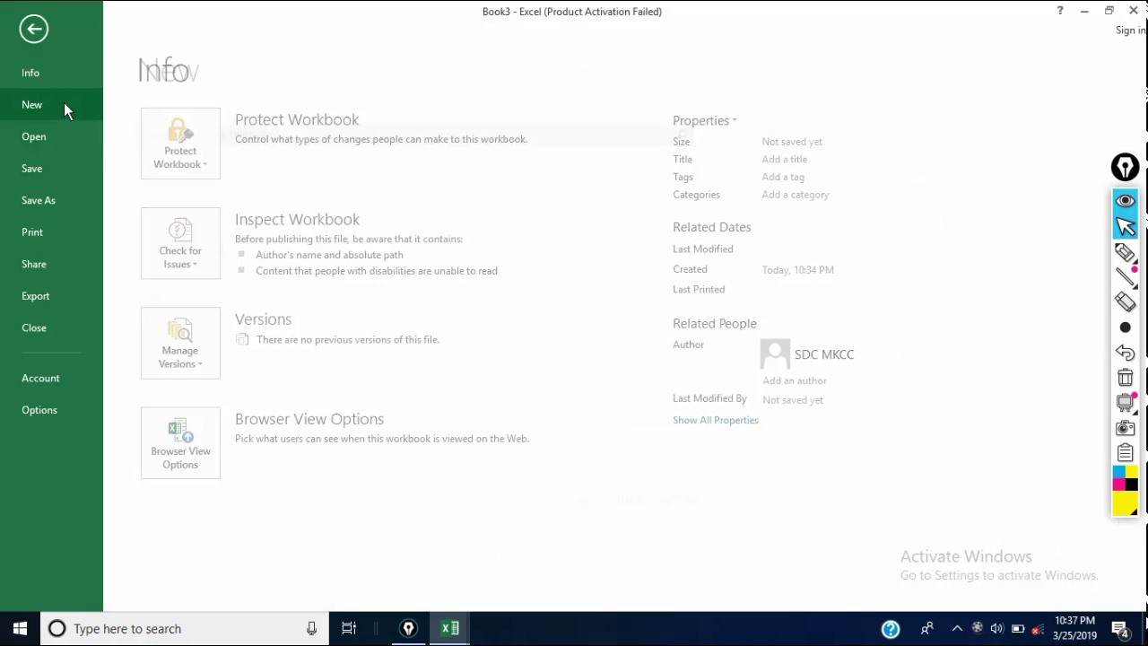
pyautogui.click(224, 262)
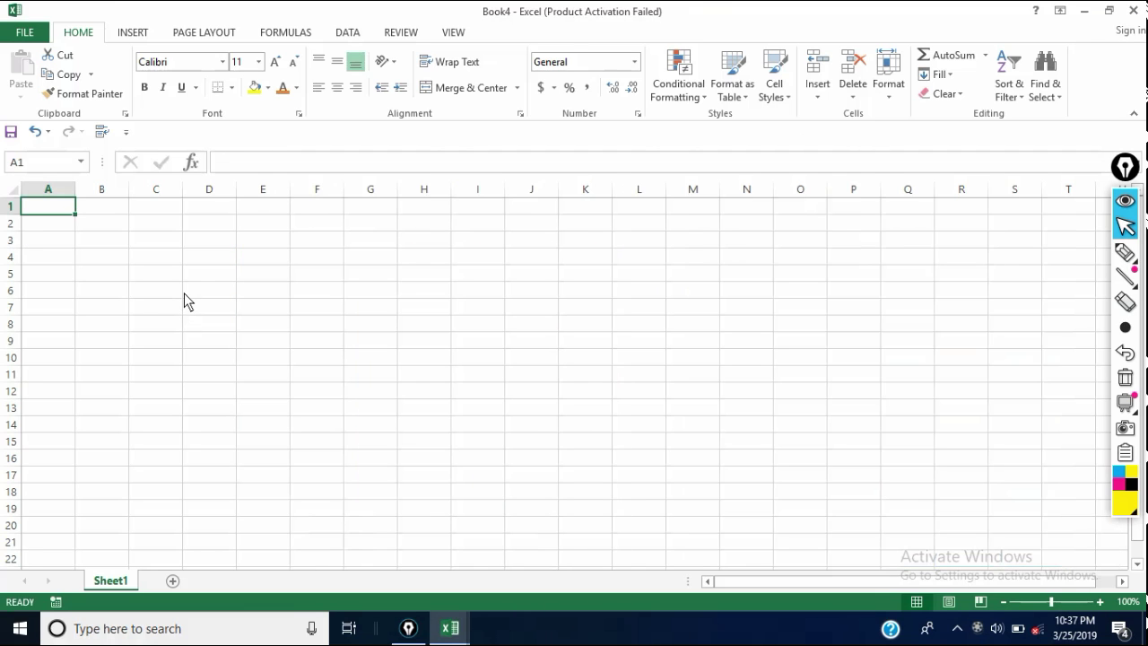
# Set the height of the whole row 5 to 35.
pyautogui.click(14, 273)
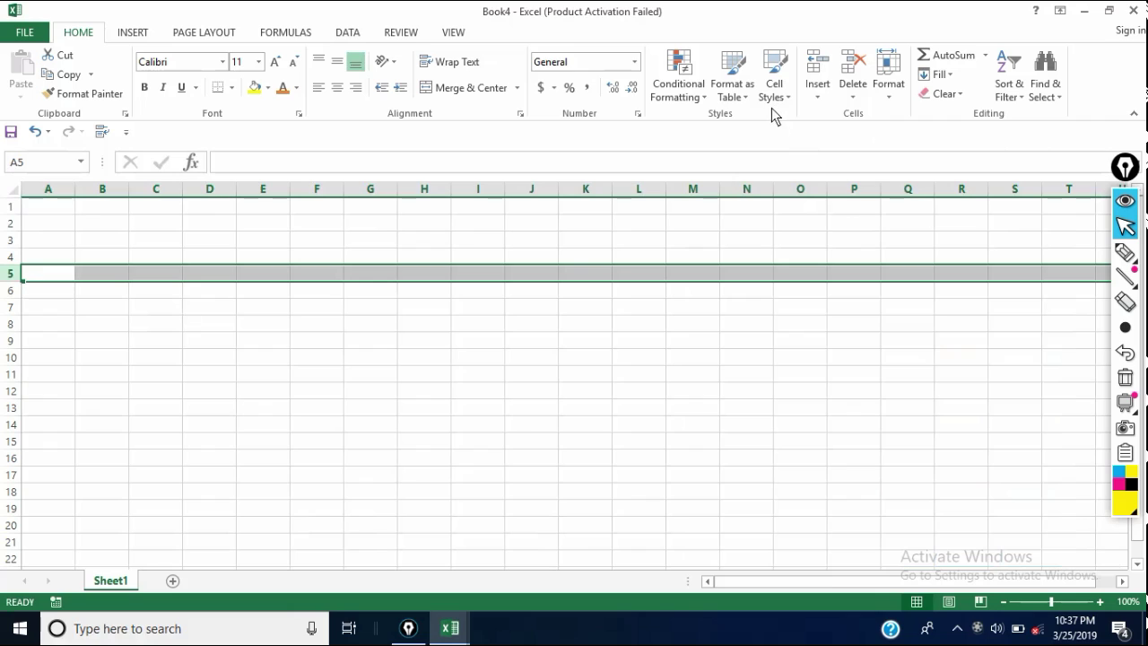
pyautogui.rightClick(12, 279)
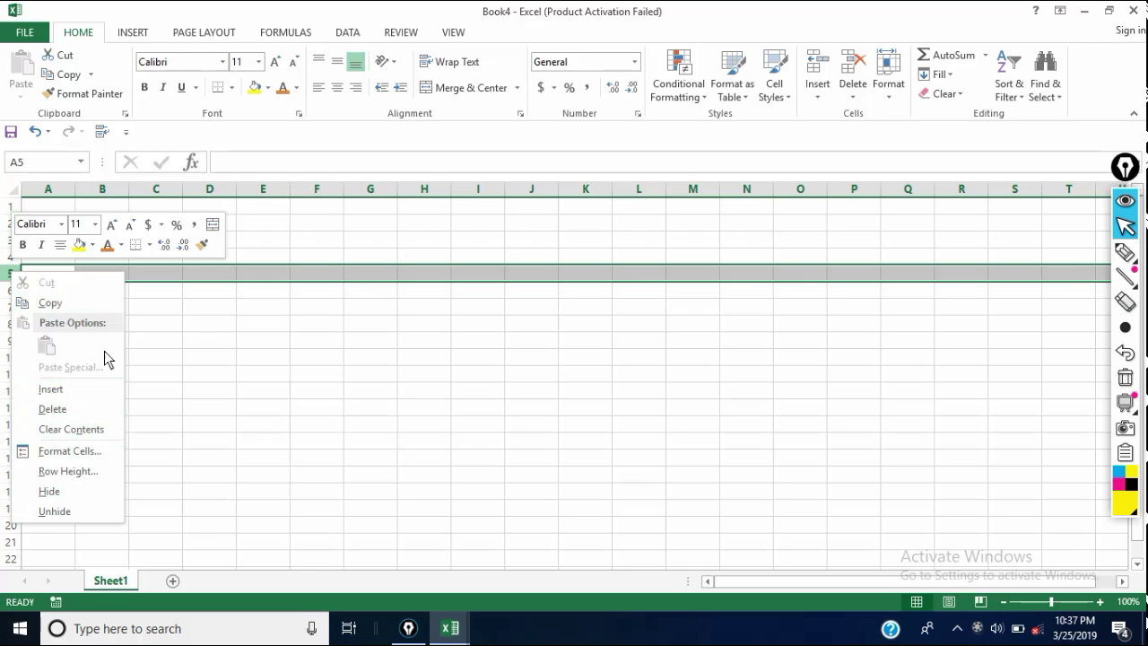
pyautogui.press('Escape')
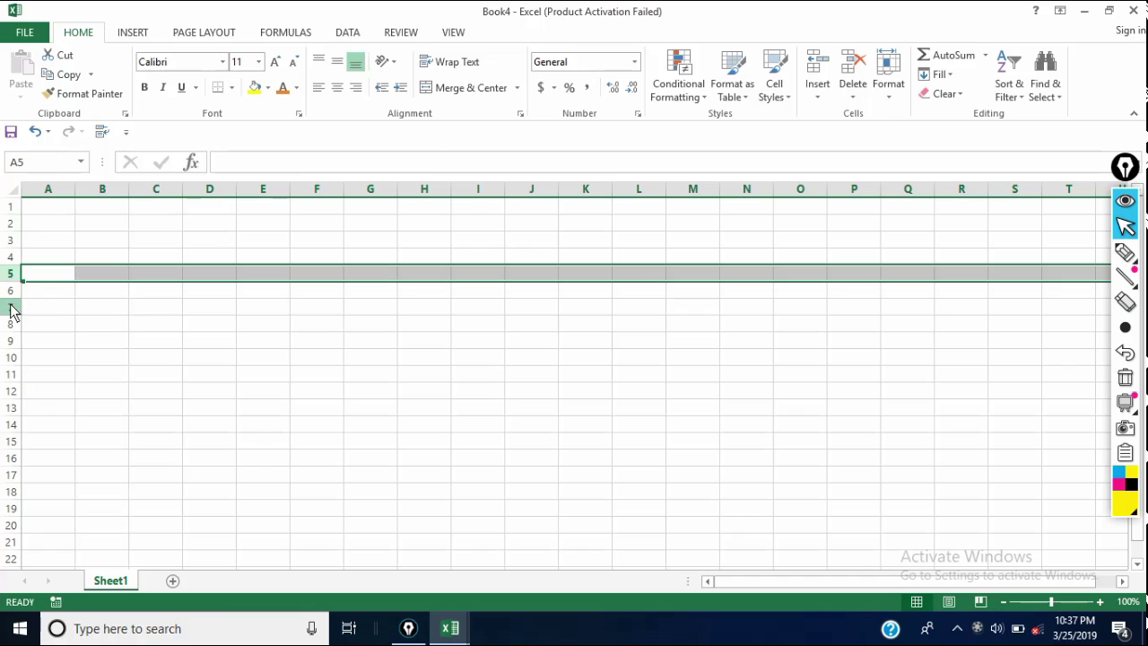
pyautogui.click(902, 93)
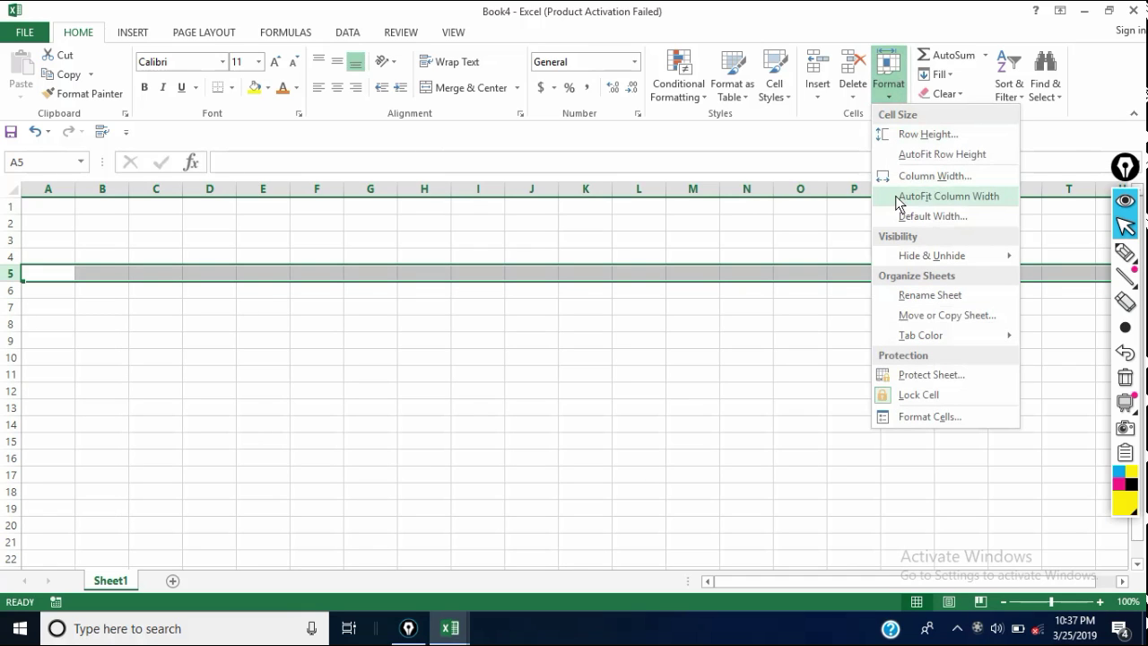
pyautogui.click(926, 135)
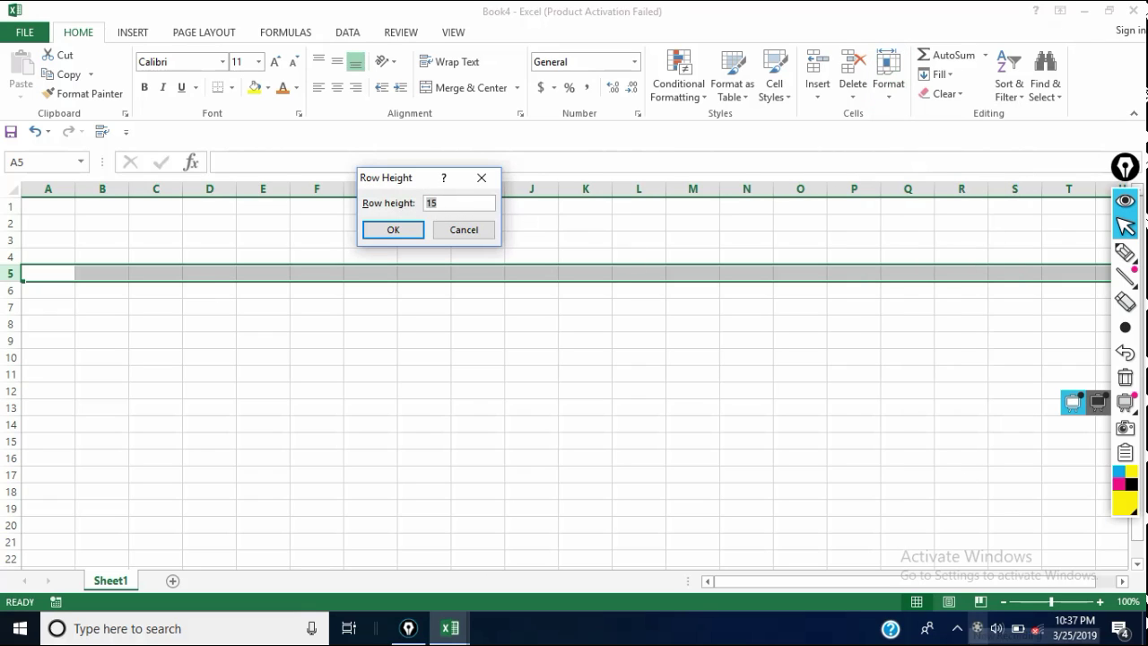
pyautogui.click(437, 203)
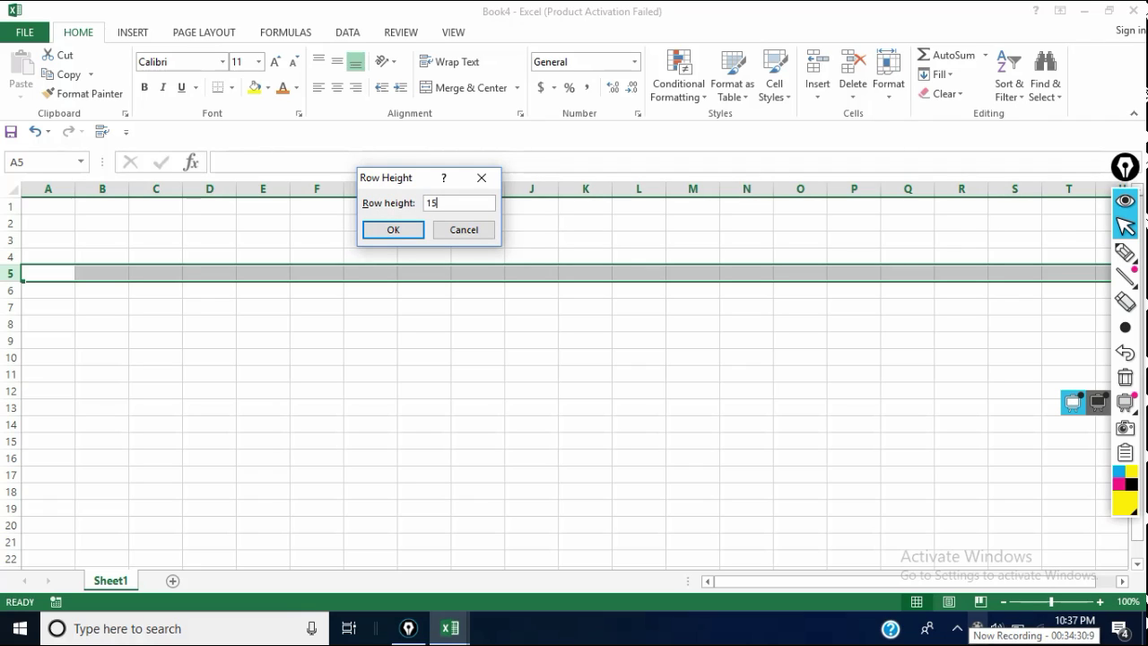
pyautogui.write('25')
pyautogui.press('BackSpace')
pyautogui.press('BackSpace')
pyautogui.press('BackSpace')
pyautogui.press('BackSpace')
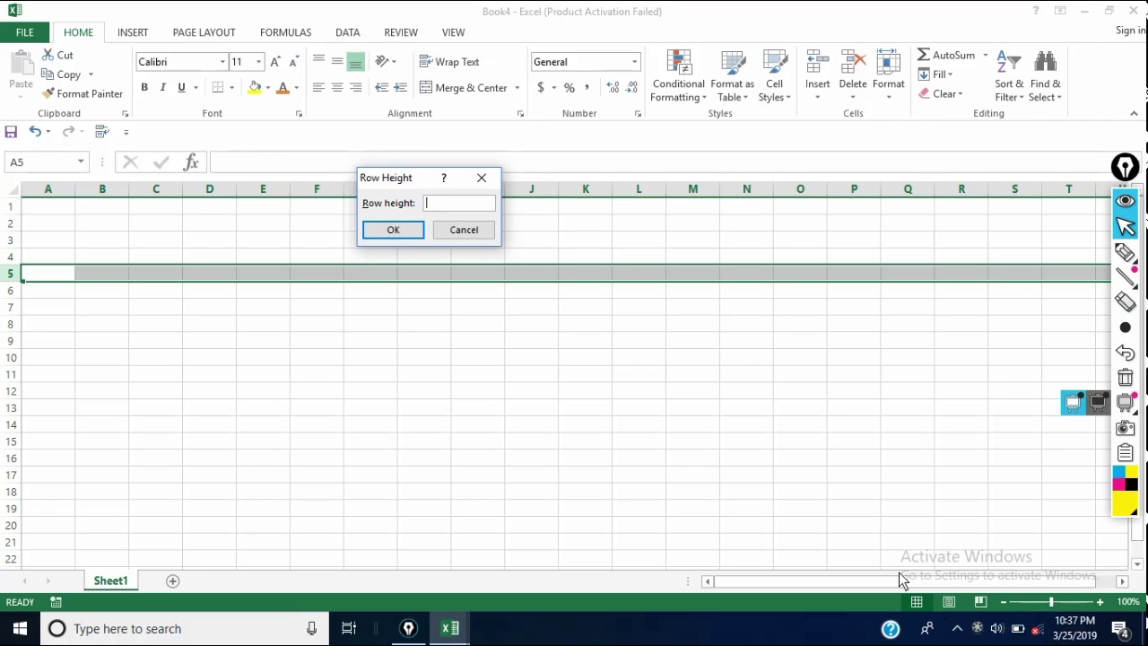
pyautogui.write('35')
pyautogui.click(392, 232)
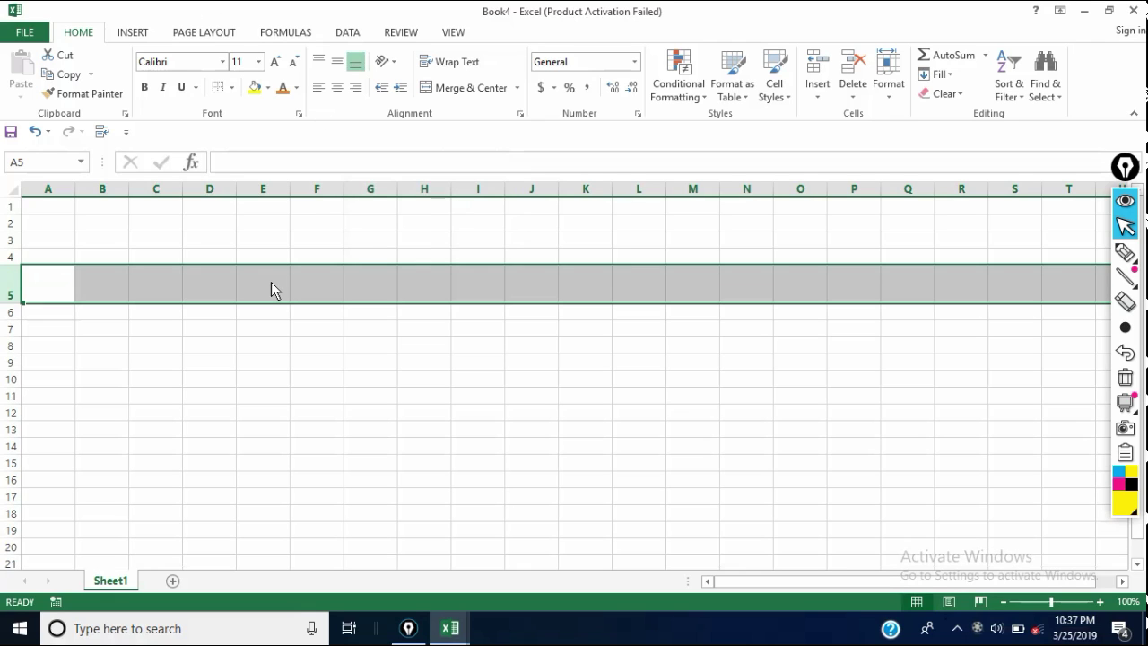
# Make row 6 taller by hand, to about three times the default row height.
pyautogui.click(37, 290)
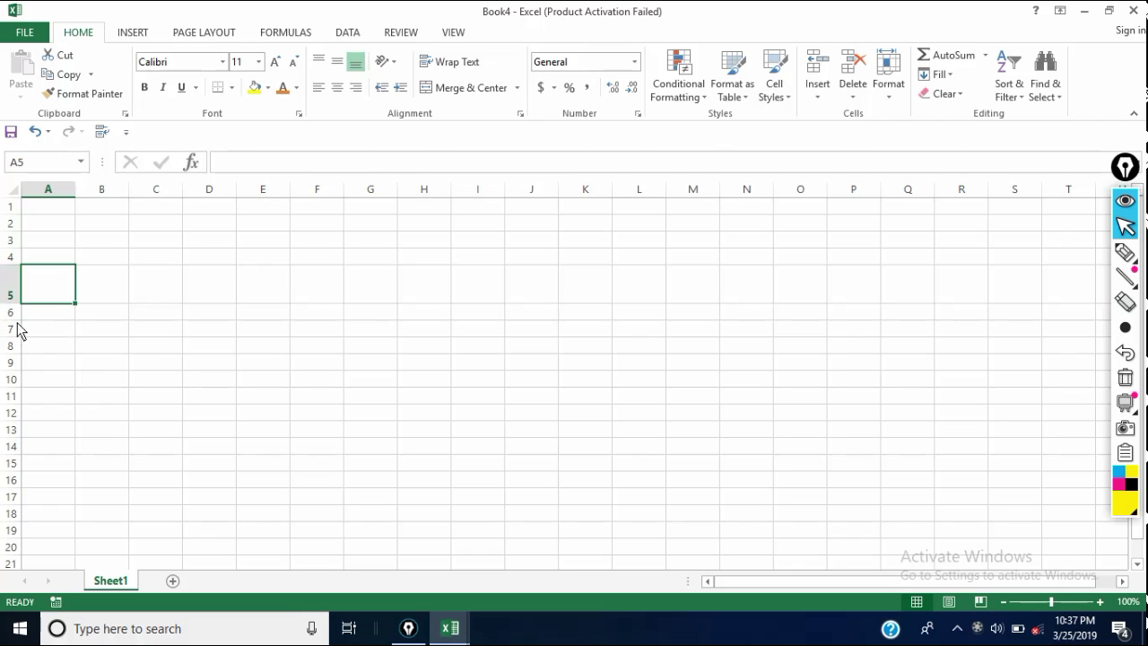
pyautogui.moveTo(13, 321); pyautogui.dragTo(18, 363)
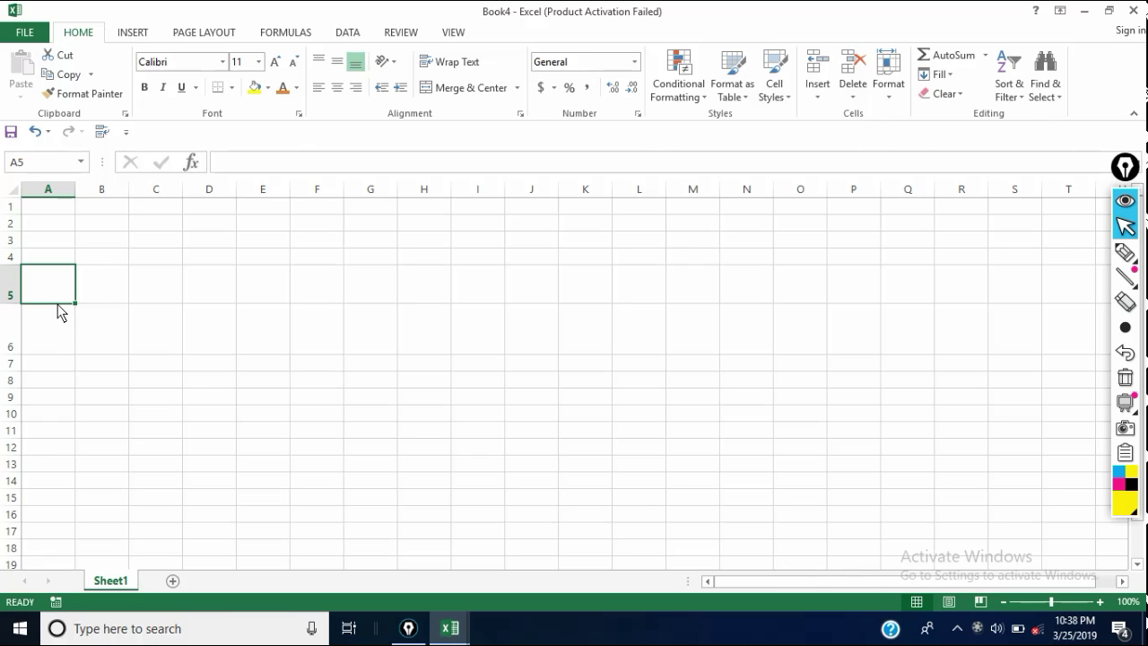
pyautogui.moveTo(15, 372); pyautogui.dragTo(15, 374)
# Set the height of the non-adjacent rows 7 and 10 together to 35.
pyautogui.click(10, 363)
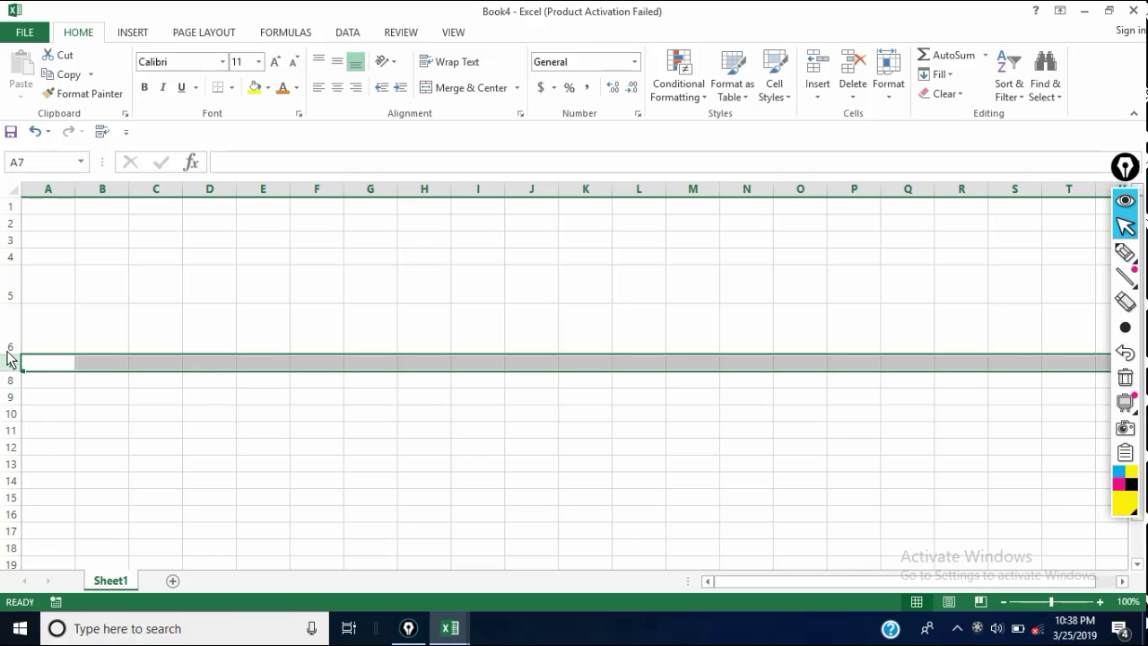
pyautogui.keyDown('ctrl'); pyautogui.click(13, 415); pyautogui.keyUp('ctrl')
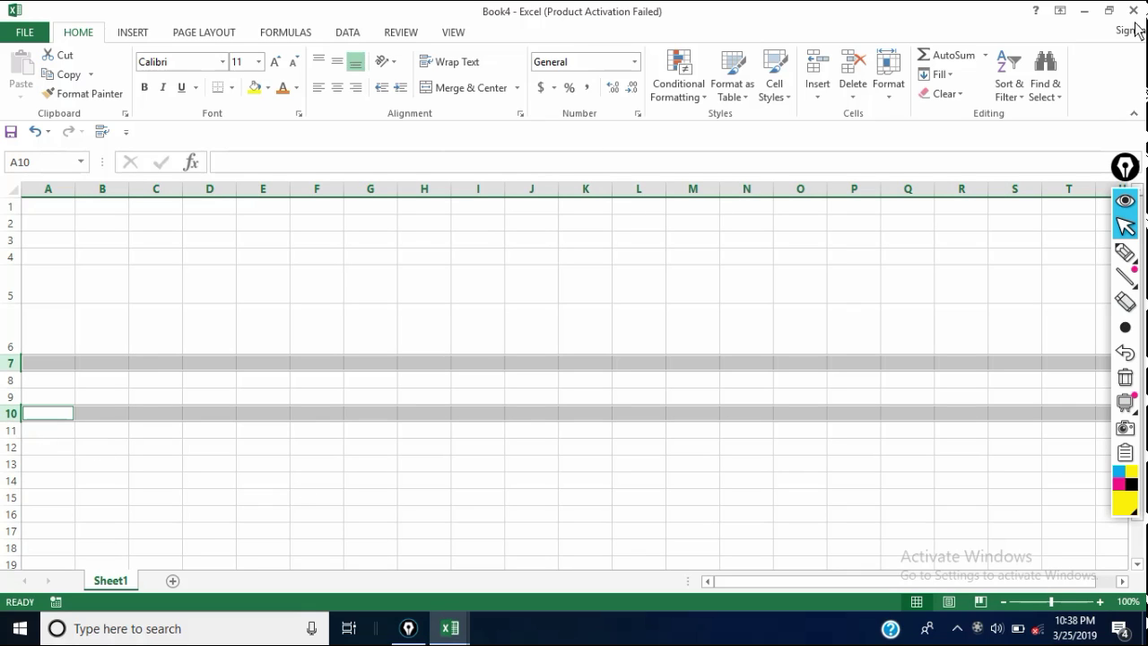
pyautogui.click(887, 90)
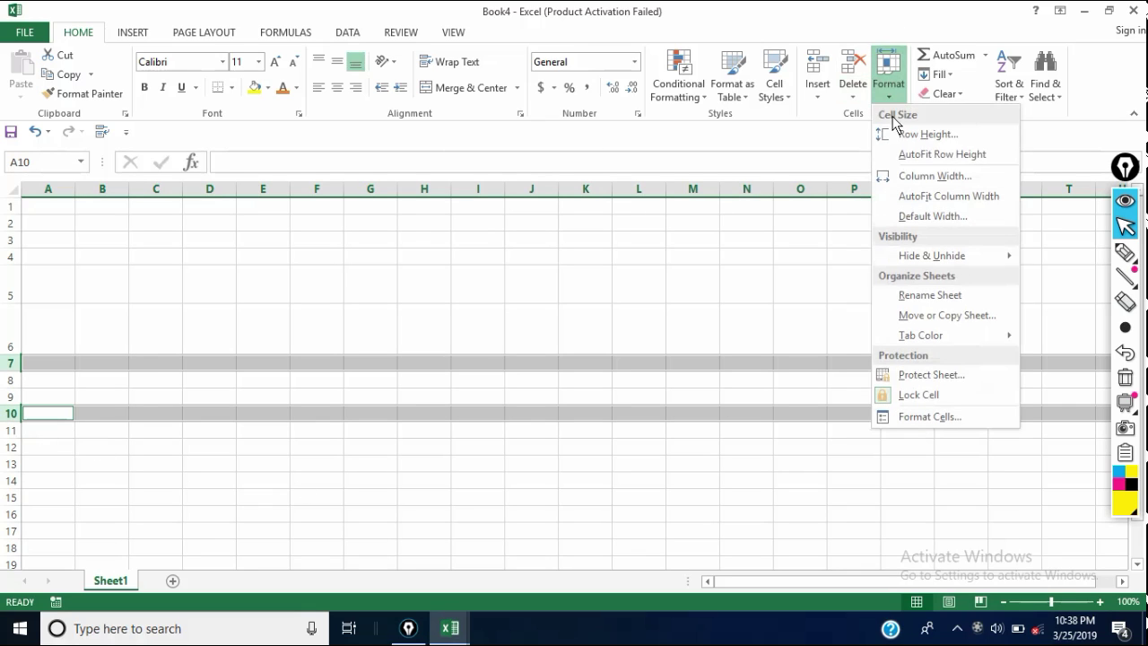
pyautogui.click(901, 134)
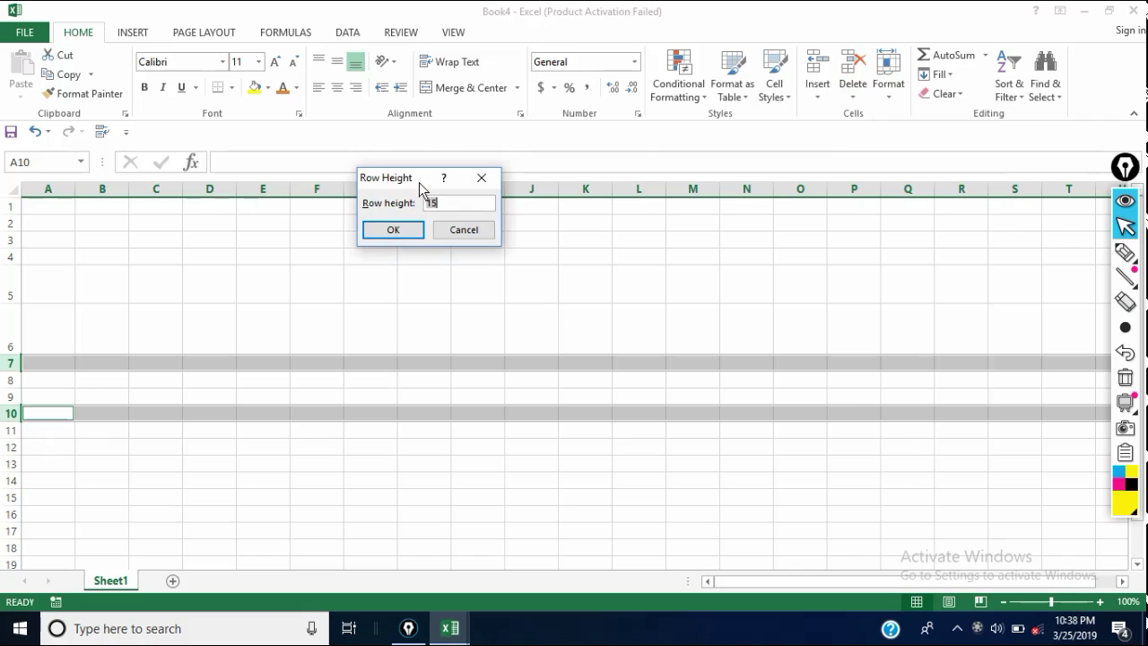
pyautogui.press('BackSpace')
pyautogui.write('30')
pyautogui.press('Return')
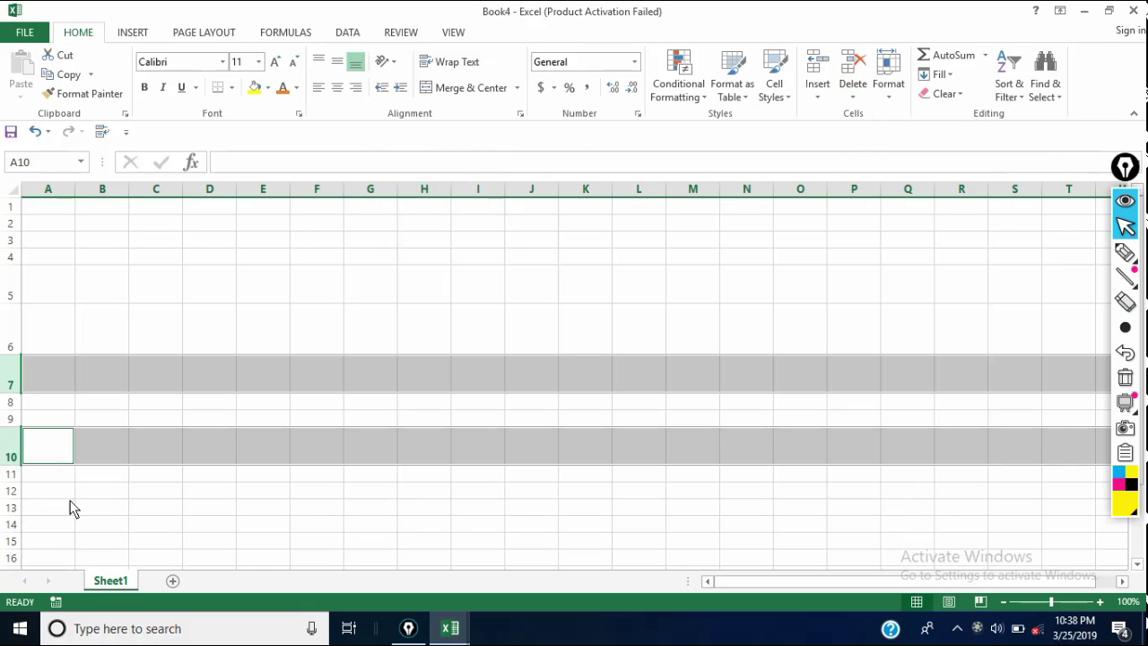
pyautogui.click(114, 456)
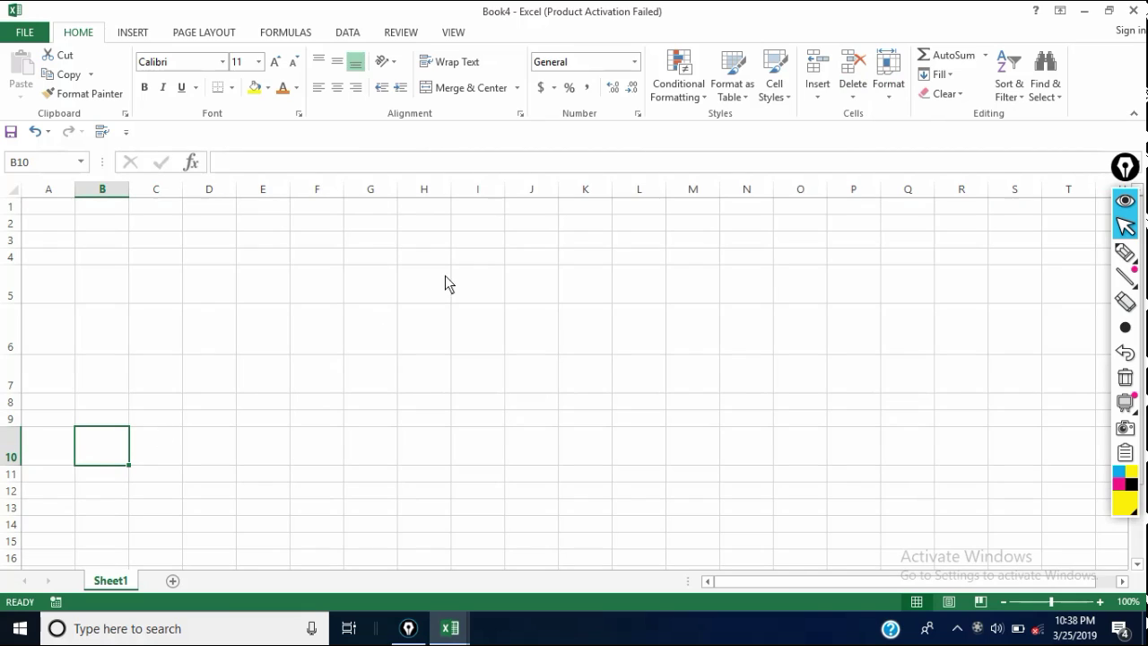
pyautogui.click(888, 88)
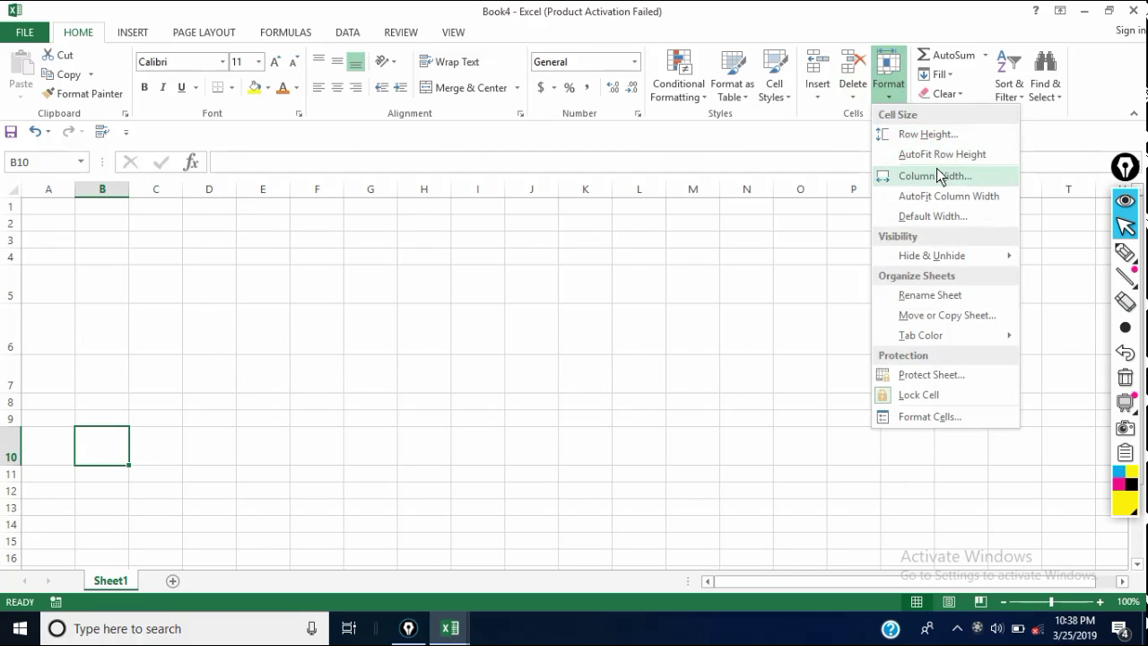
pyautogui.click(97, 433)
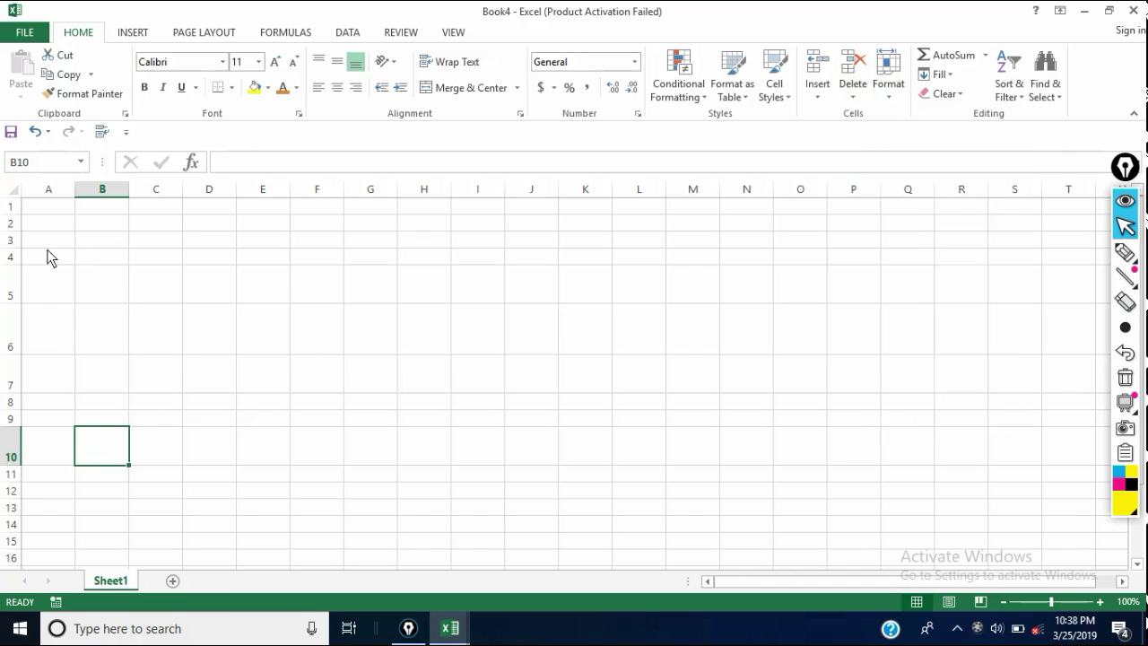
# Enter "area" in cell A3.
pyautogui.click(51, 240)
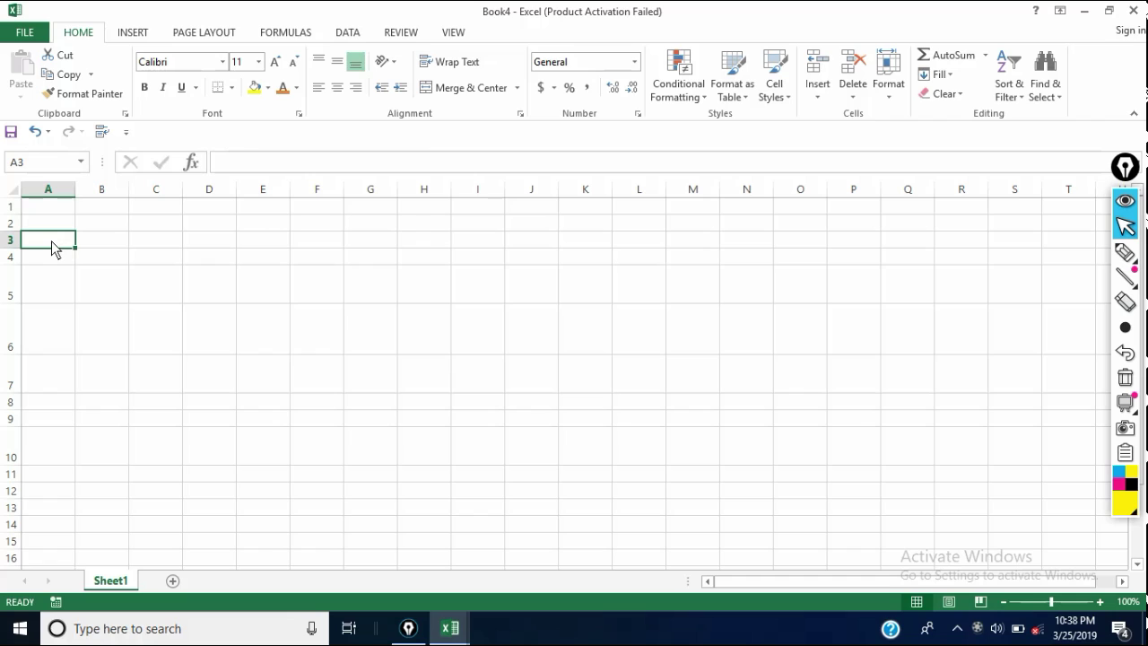
pyautogui.write('are')
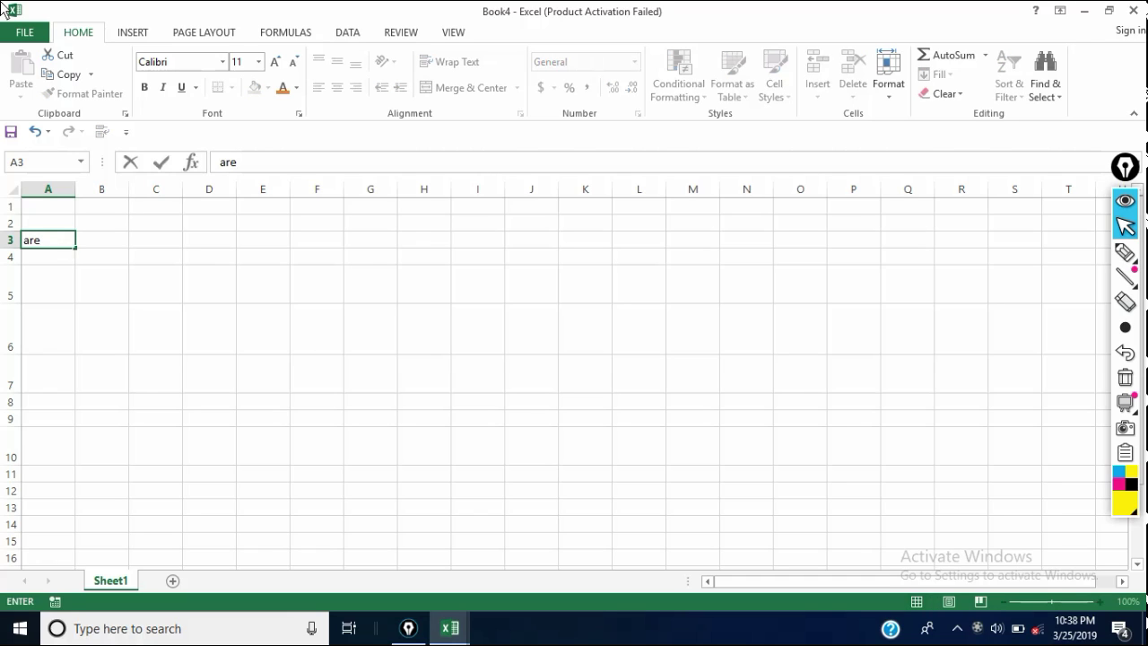
pyautogui.write('a')
# Narrow column A by hand to less than its text's width and AutoFit the column width to its contents.
pyautogui.click(71, 192)
pyautogui.moveTo(72, 198); pyautogui.dragTo(33, 199)
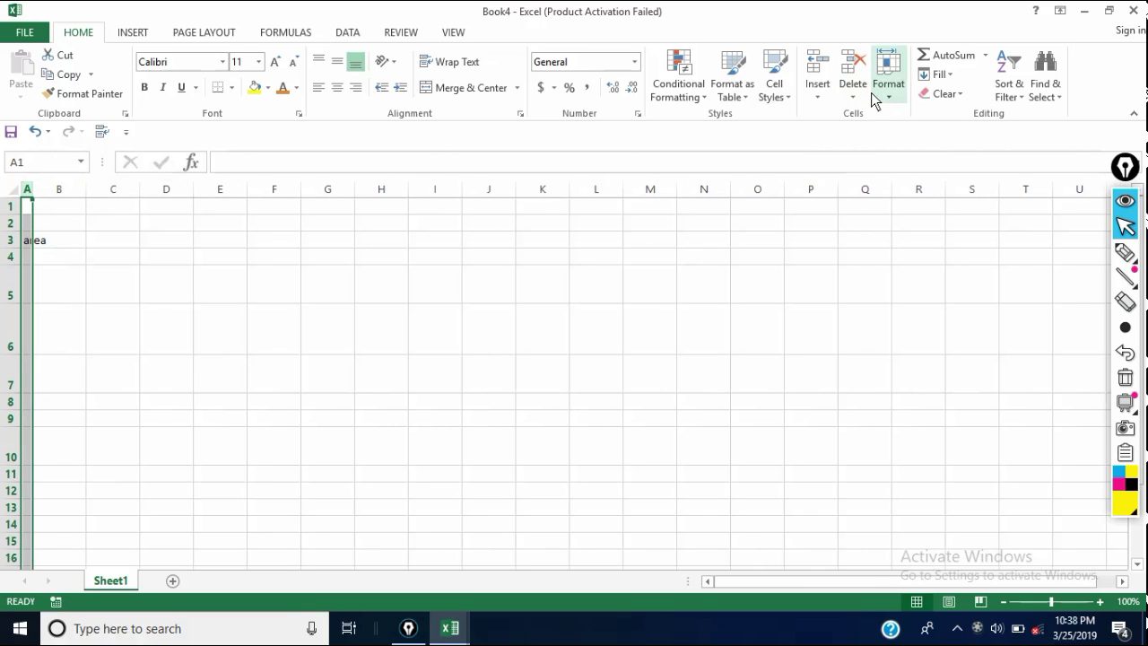
pyautogui.click(892, 103)
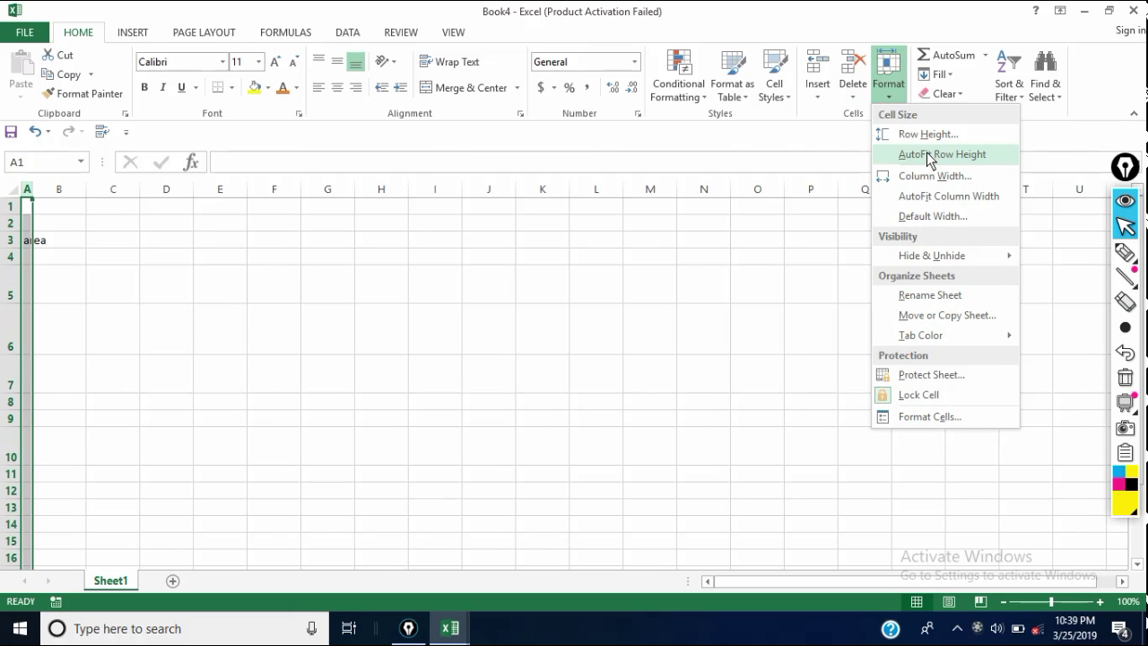
pyautogui.click(929, 198)
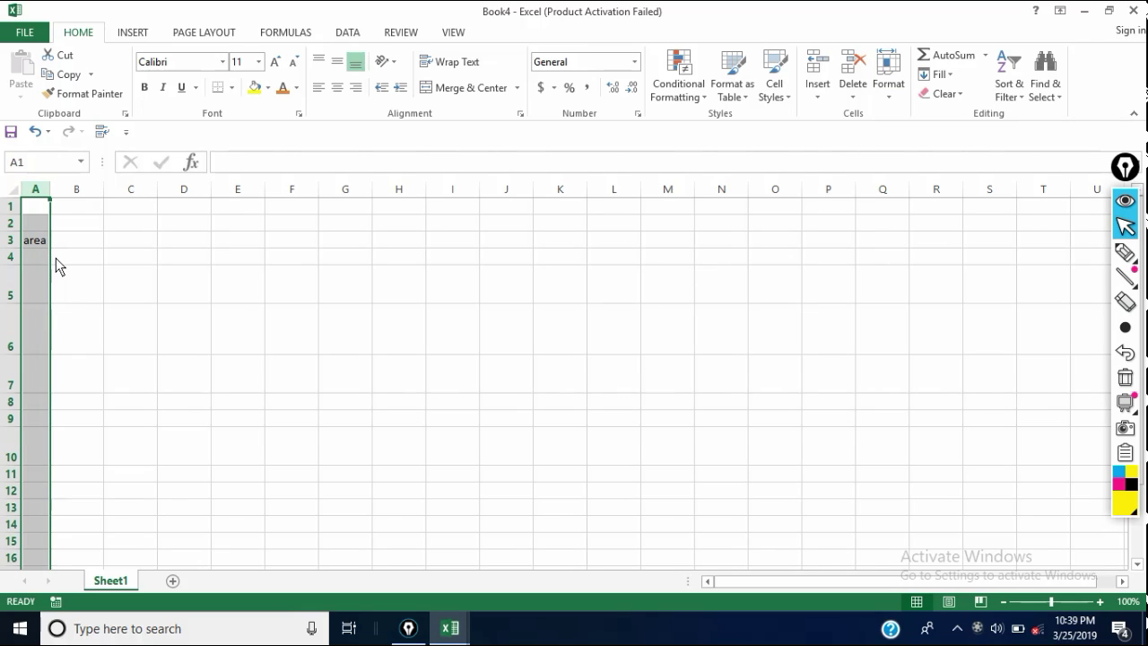
# Enter "arya" in cell A8.
pyautogui.click(36, 406)
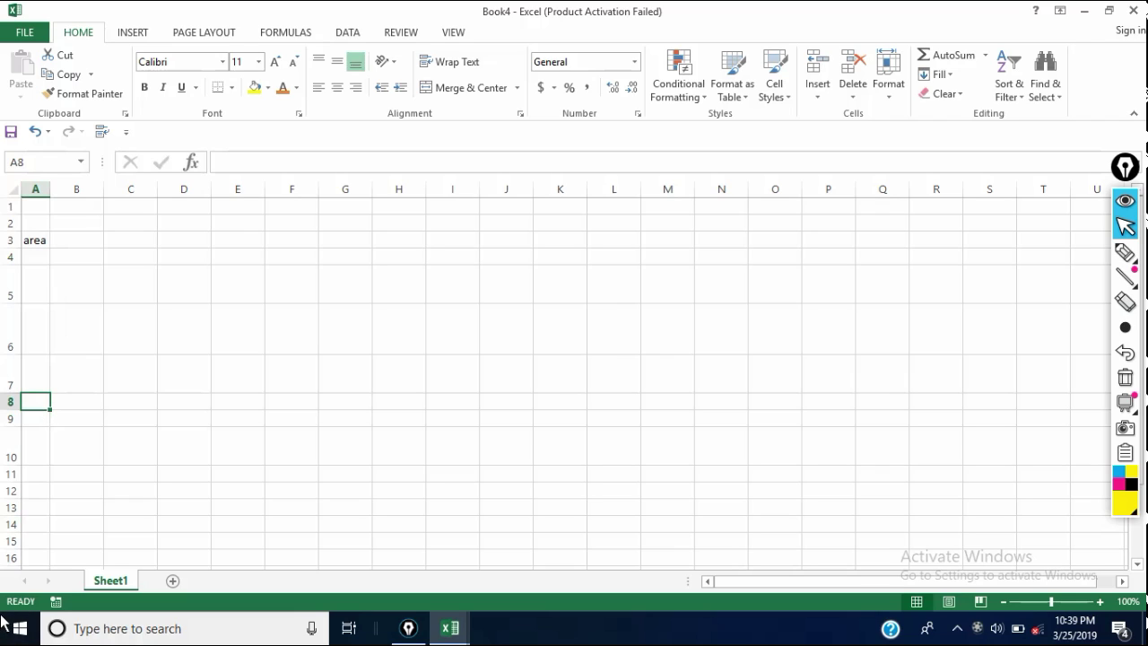
pyautogui.write('arya')
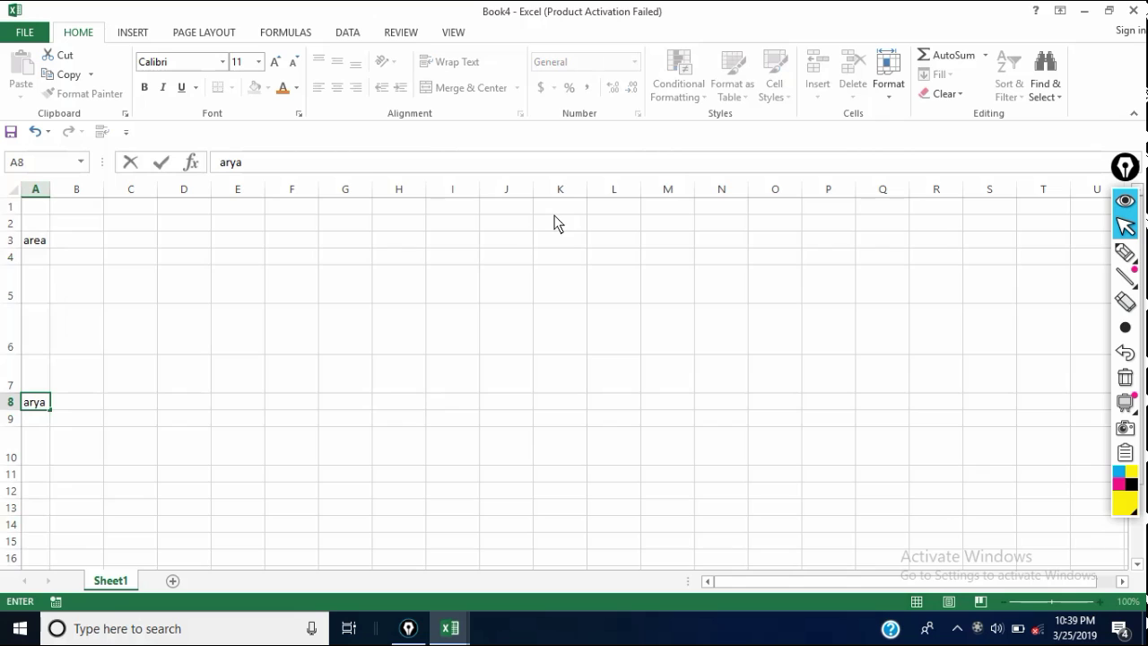
pyautogui.scroll(-1, 807, 221)
pyautogui.click(890, 95)
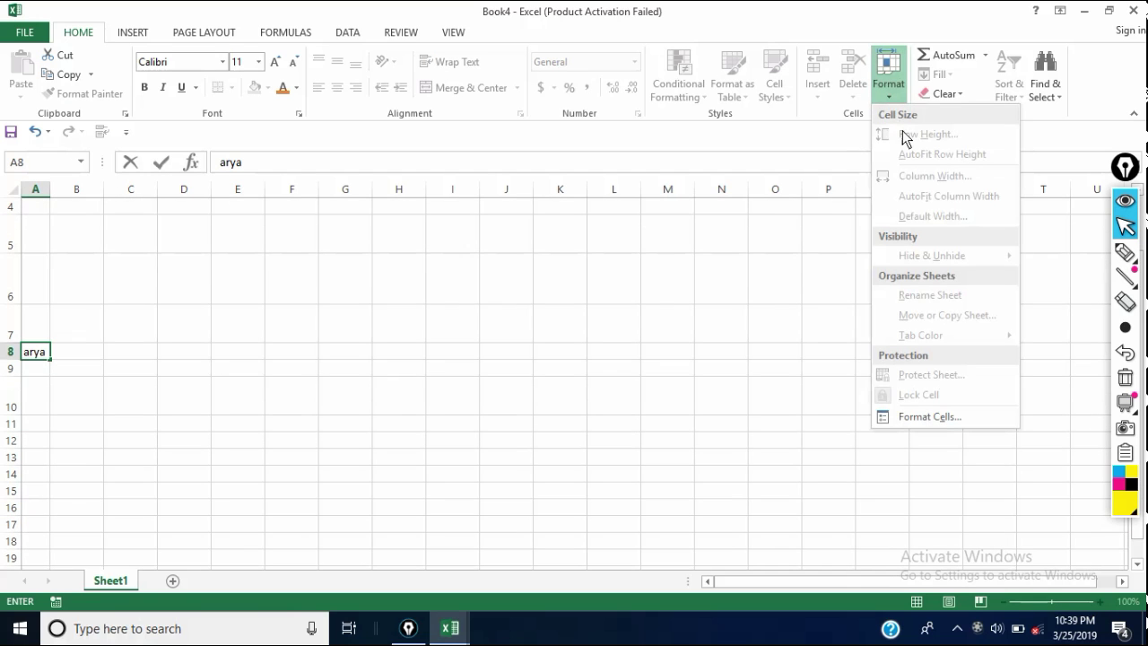
pyautogui.scroll(1, 216, 310)
pyautogui.click(33, 421)
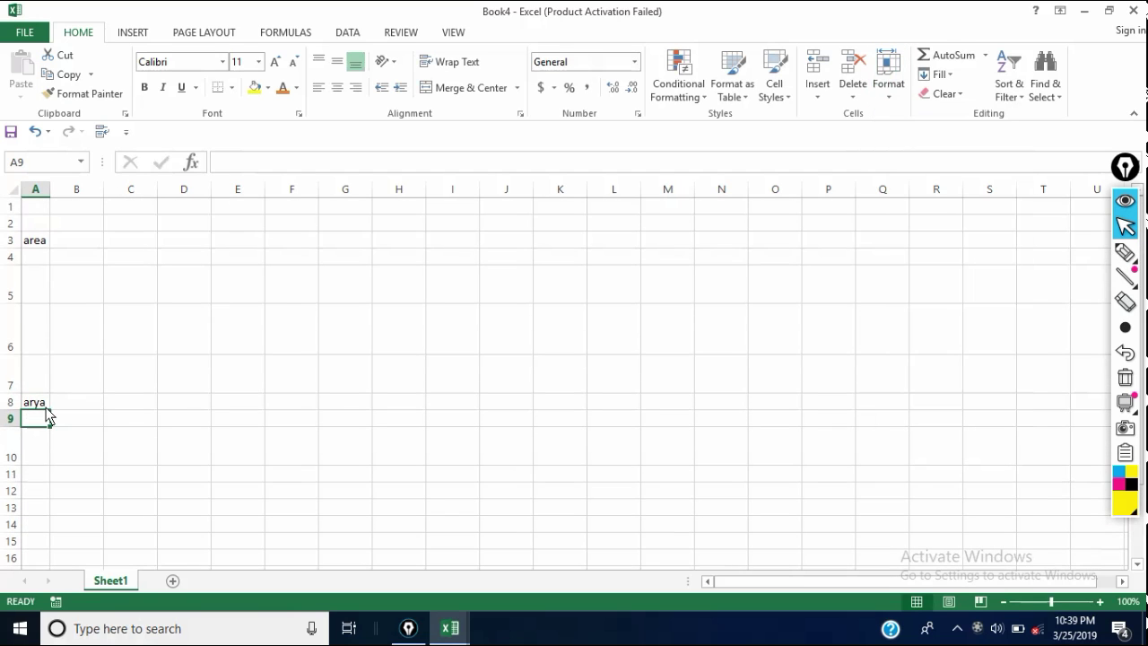
# Replace the content of cell A8 with "tech artya".
pyautogui.click(33, 403)
pyautogui.scroll(-20, 34, 403)
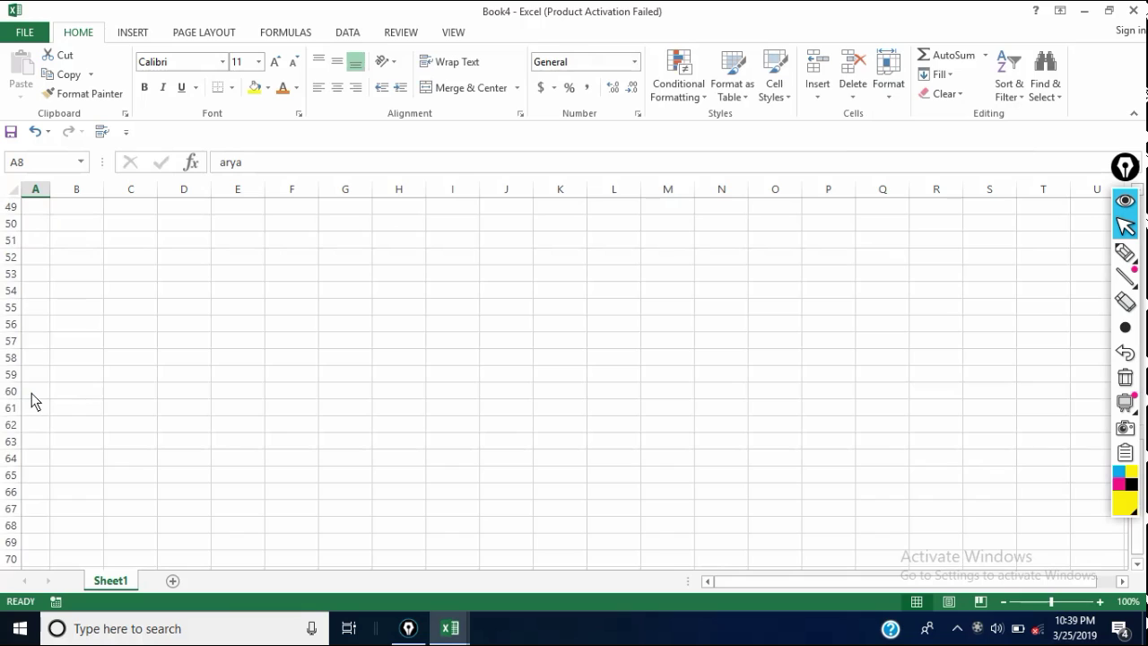
pyautogui.write('tech artya')
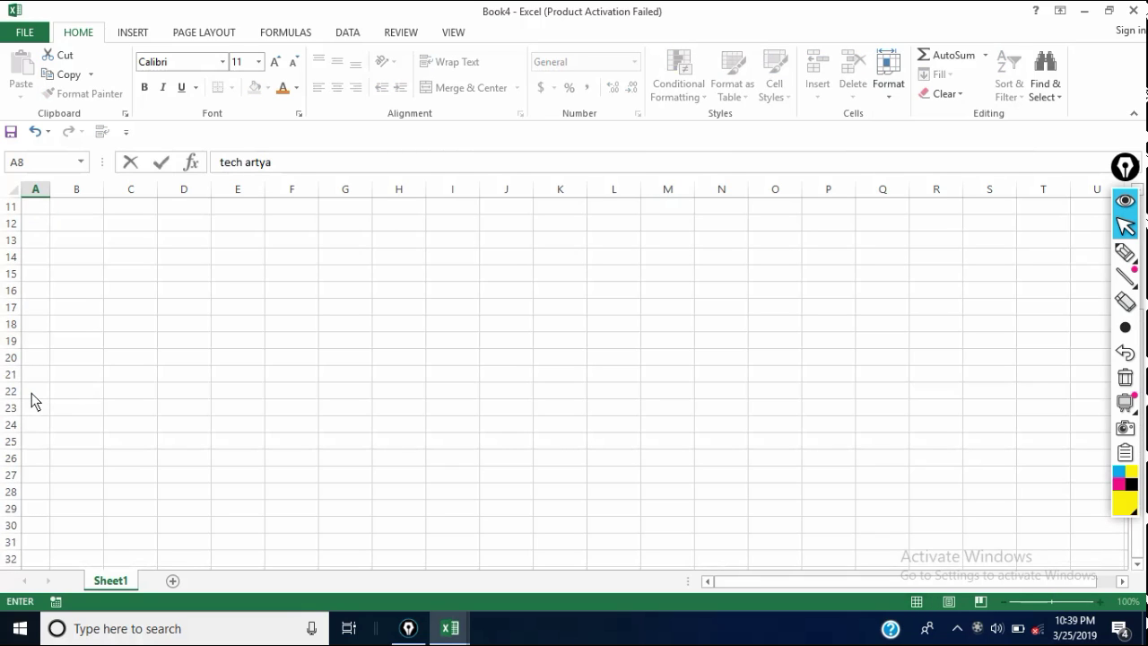
pyautogui.click(259, 162)
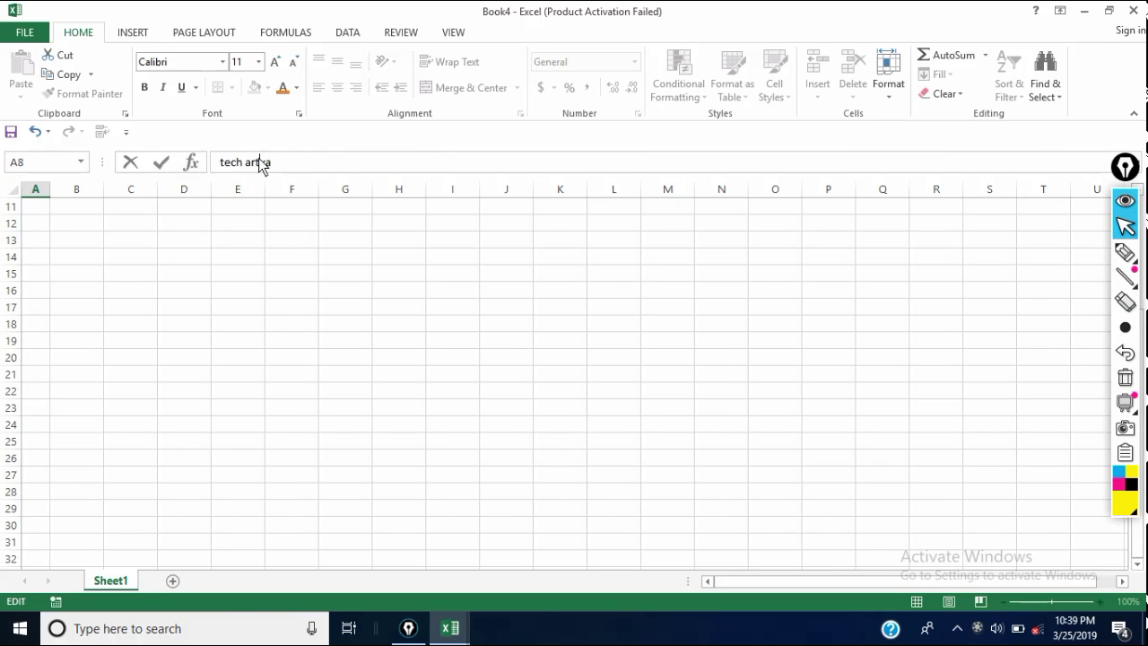
pyautogui.rightClick(4, 146)
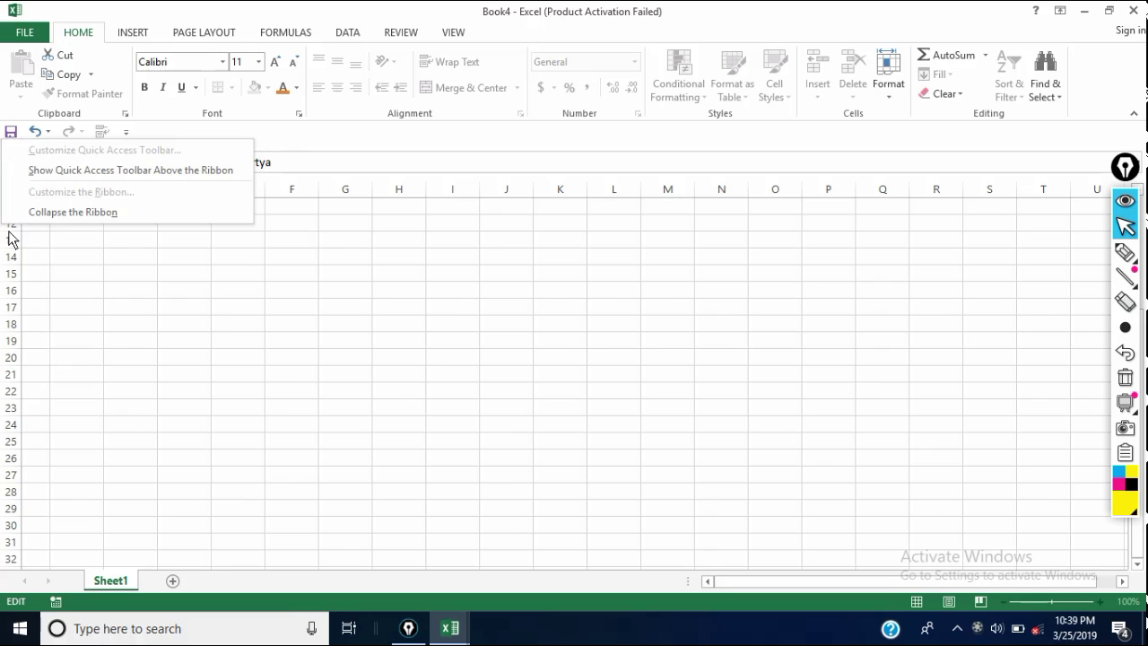
pyautogui.press('Escape')
pyautogui.click(100, 241)
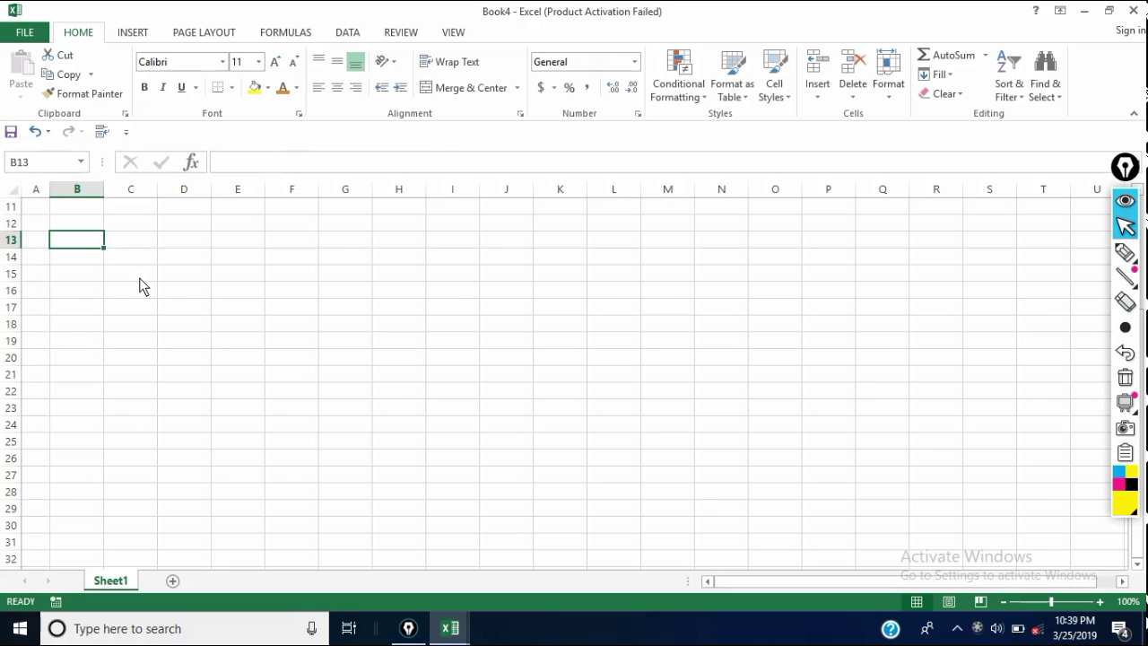
pyautogui.scroll(4, 139, 287)
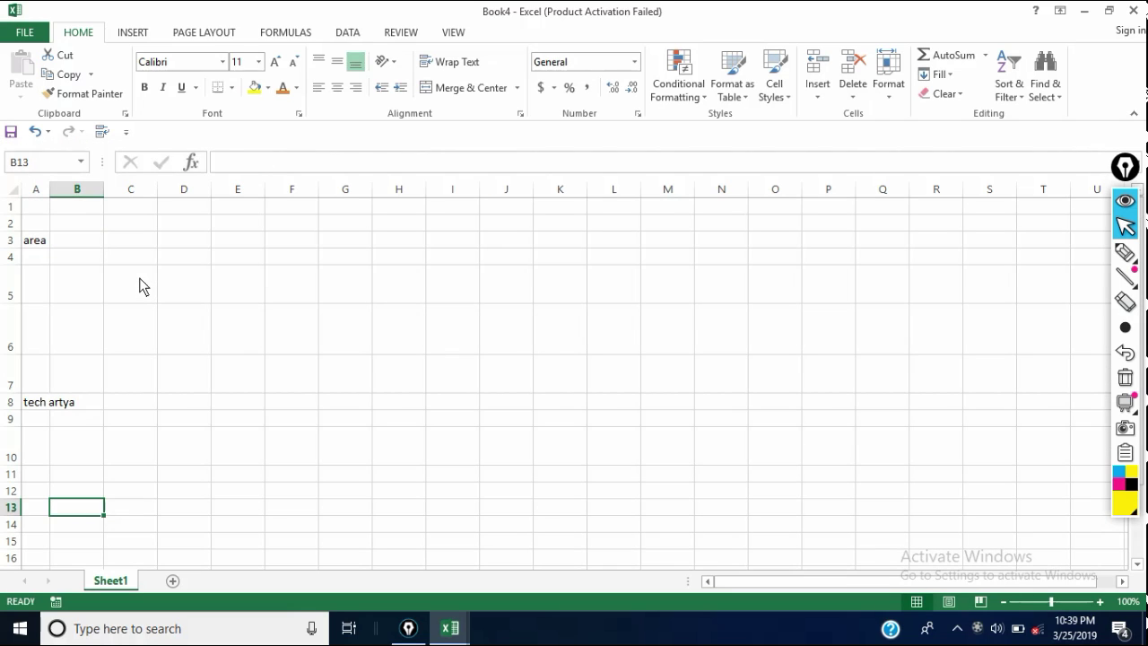
# AutoFit the width of the whole column A to the longer text in cell A8.
pyautogui.click(72, 403)
pyautogui.click(41, 402)
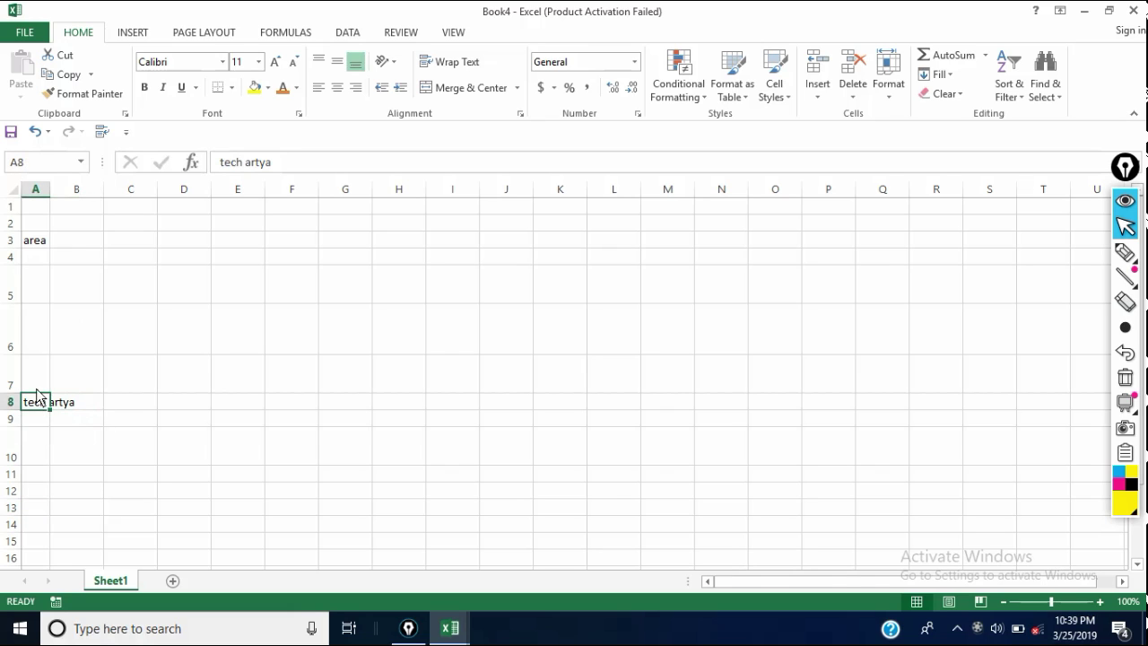
pyautogui.click(38, 191)
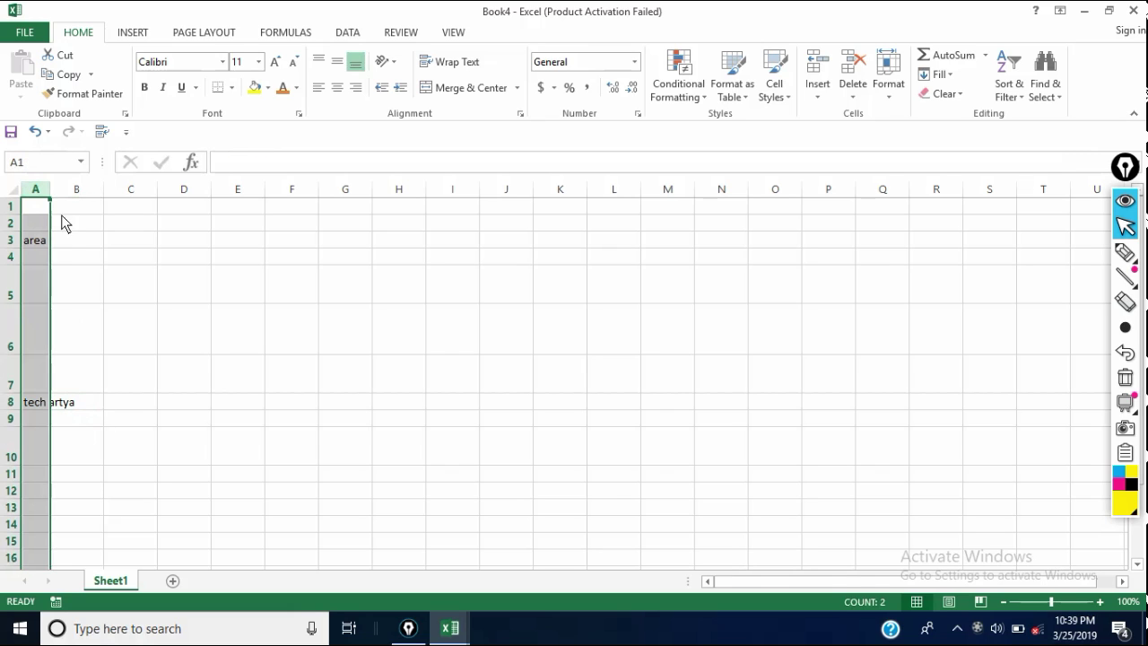
pyautogui.click(884, 96)
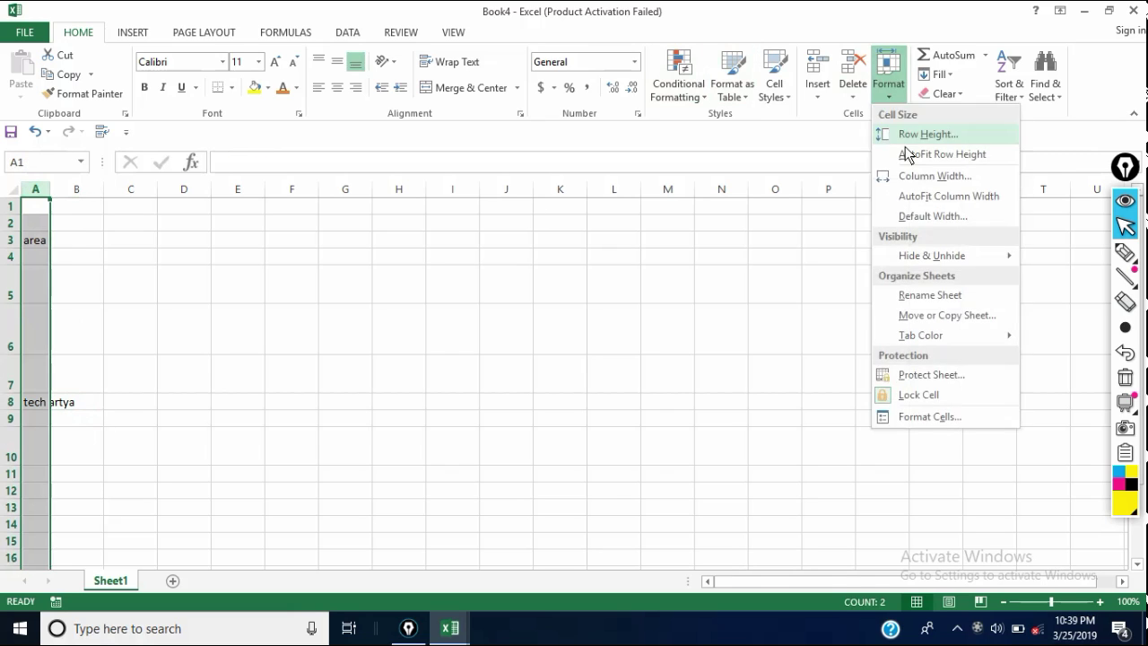
pyautogui.click(933, 197)
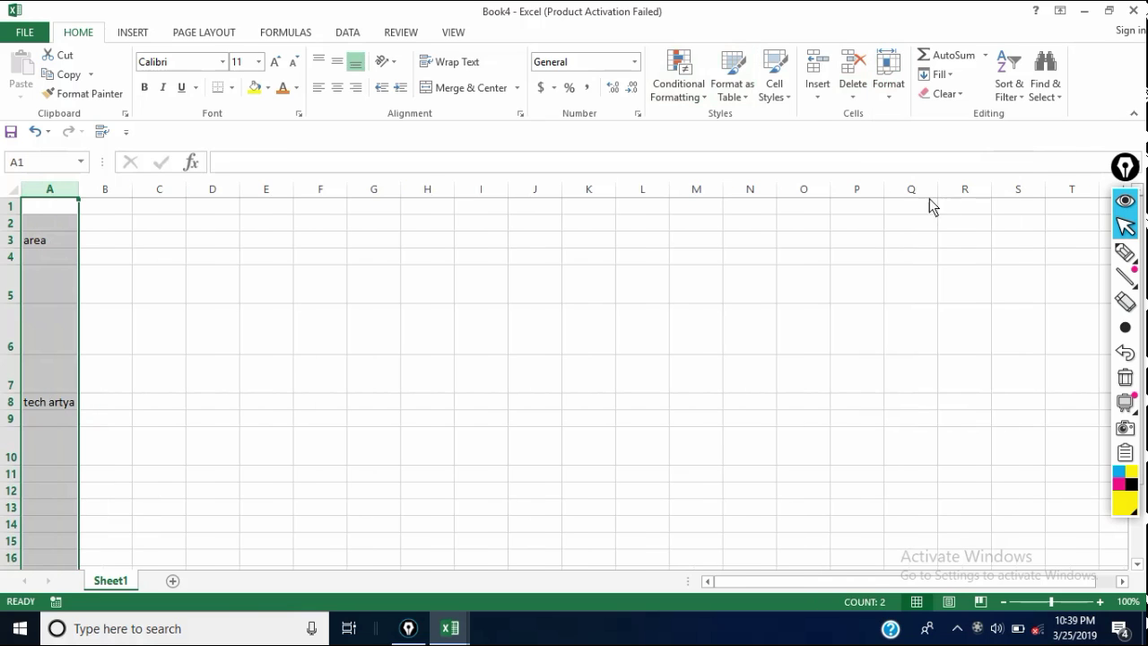
pyautogui.click(71, 407)
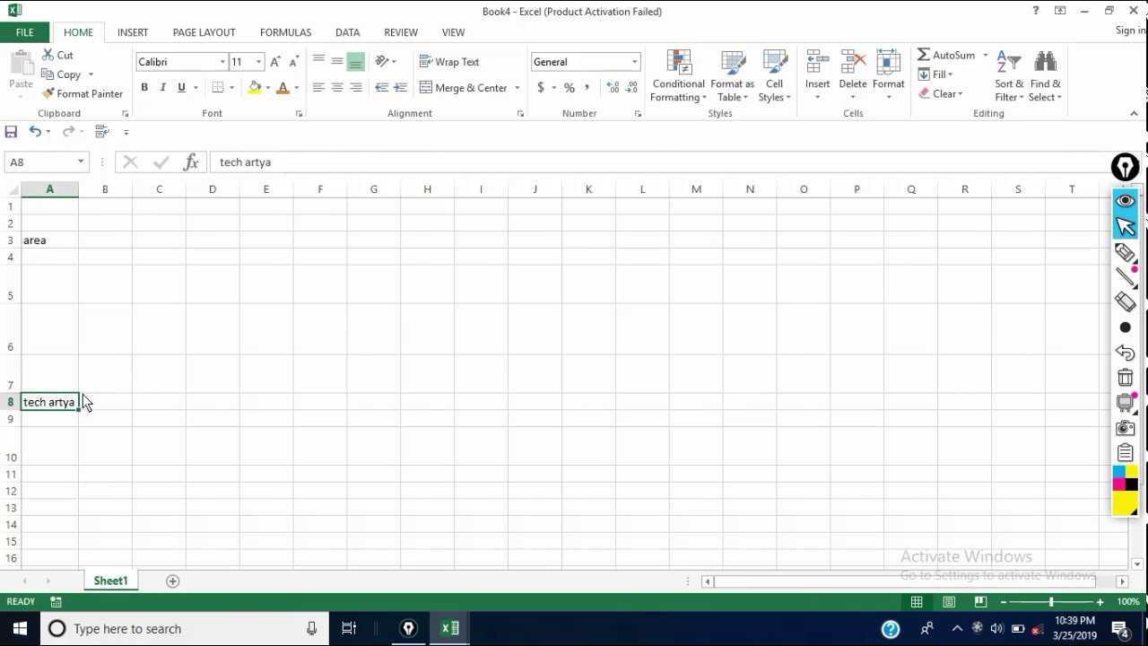
# Correct the text in cell A8 to "tech arya".
pyautogui.doubleClick(63, 402)
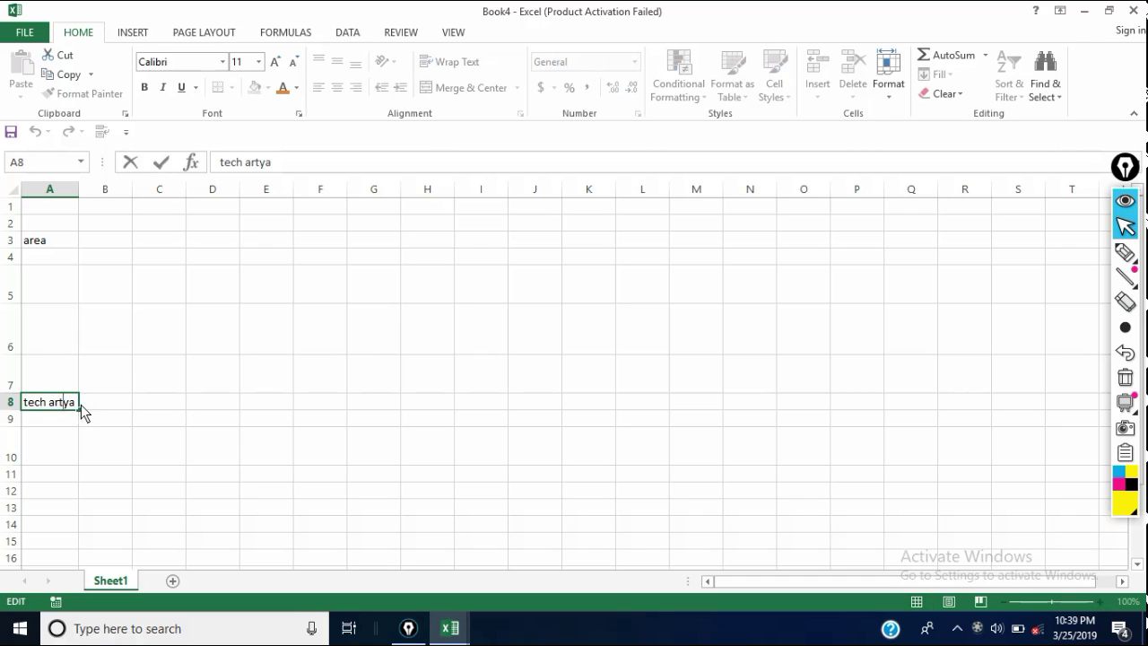
pyautogui.press('BackSpace')
pyautogui.click(892, 87)
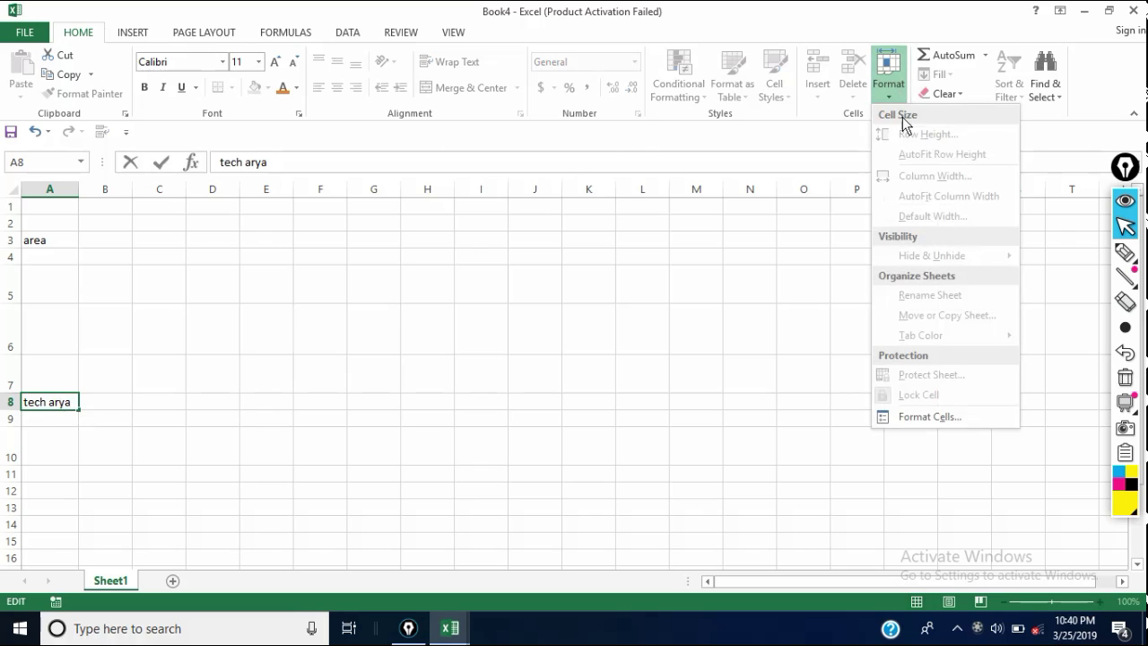
pyautogui.click(405, 357)
pyautogui.click(399, 361)
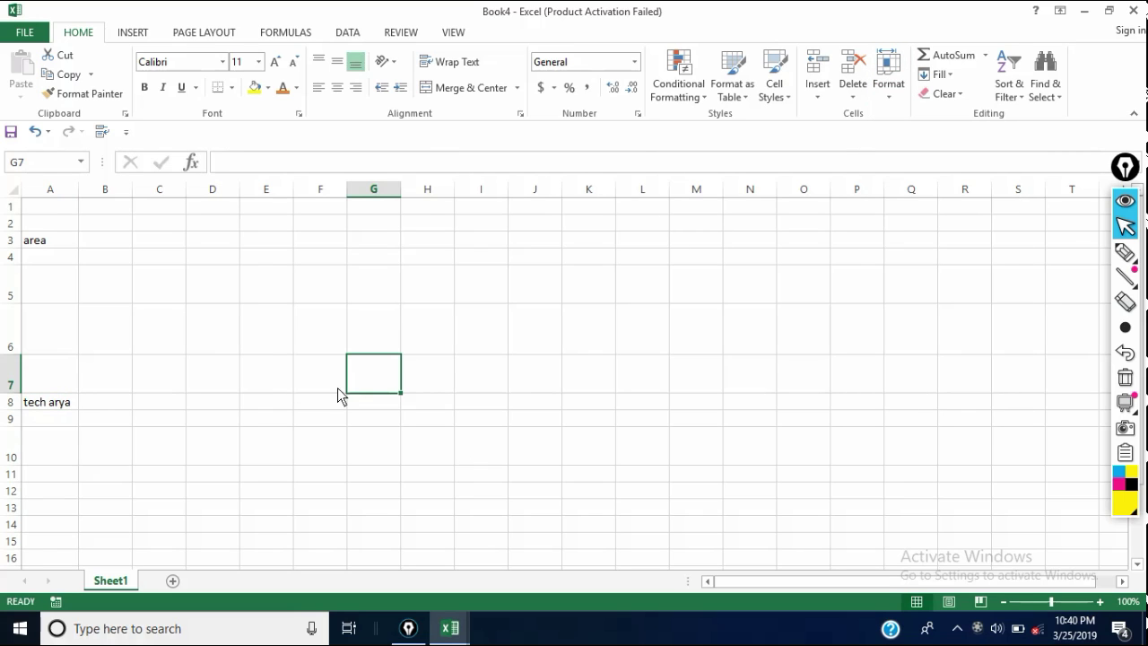
# Review the cell formatting options for hiding and unhiding rows, columns and sheets.
pyautogui.click(893, 99)
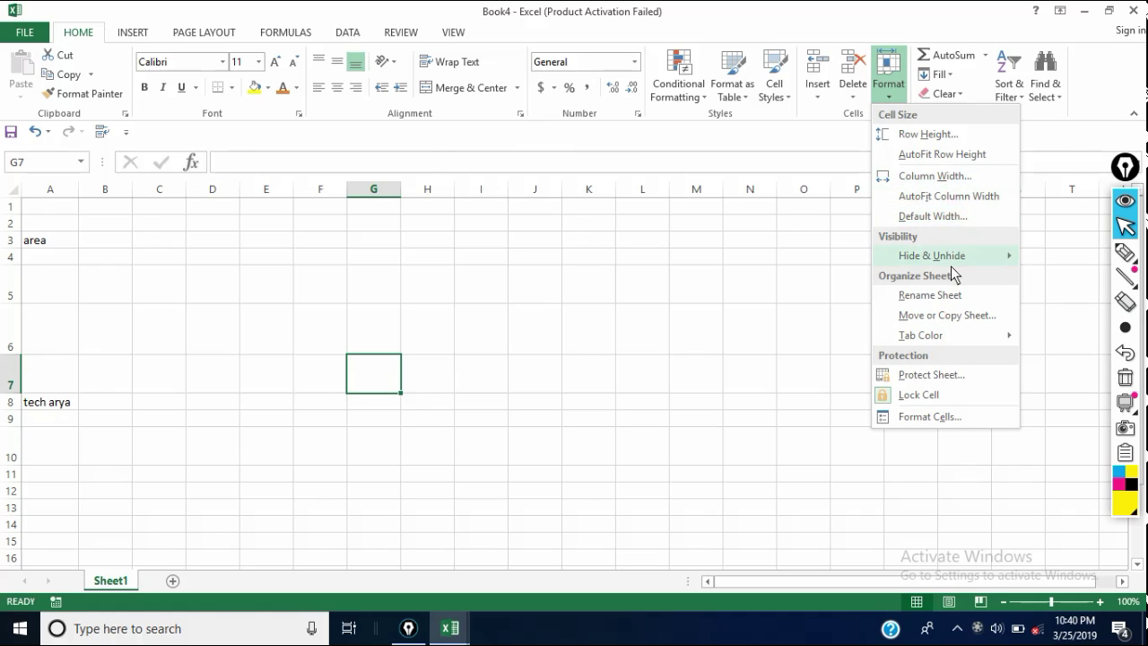
pyautogui.moveTo(960, 266)
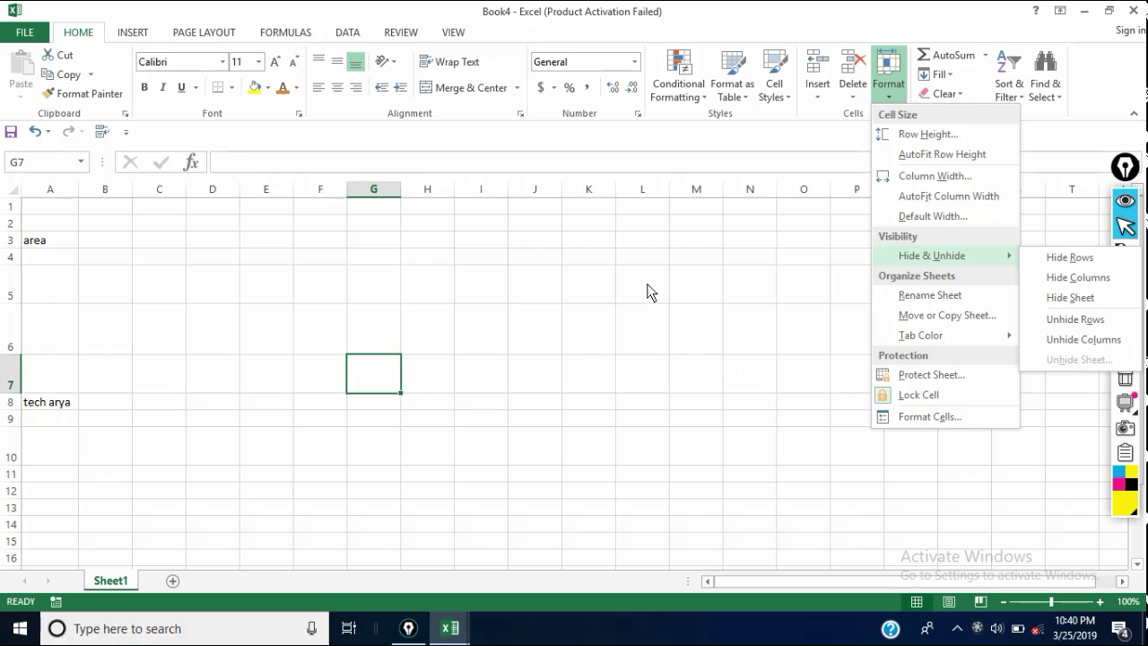
pyautogui.press('Escape')
pyautogui.press('Escape')
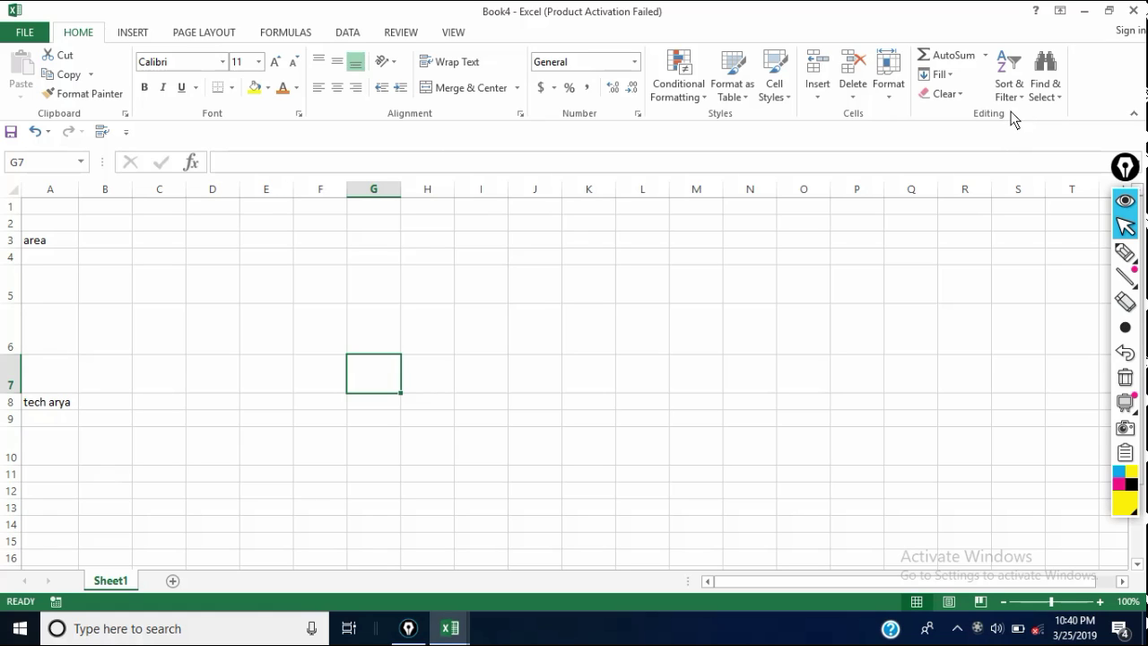
pyautogui.click(944, 75)
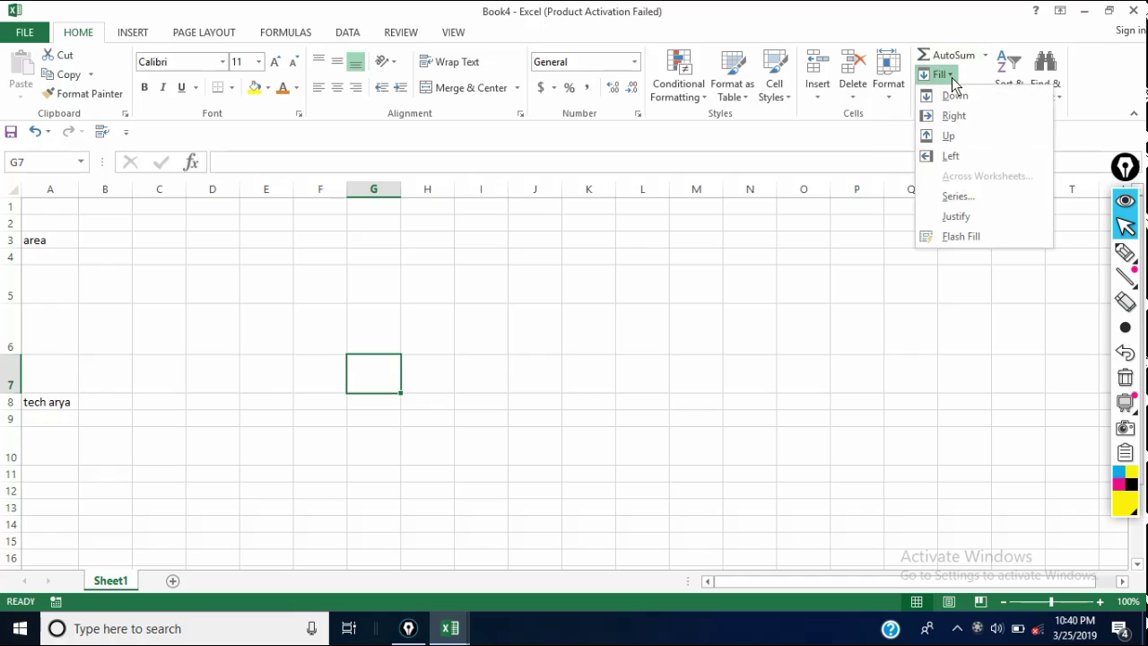
pyautogui.click(793, 345)
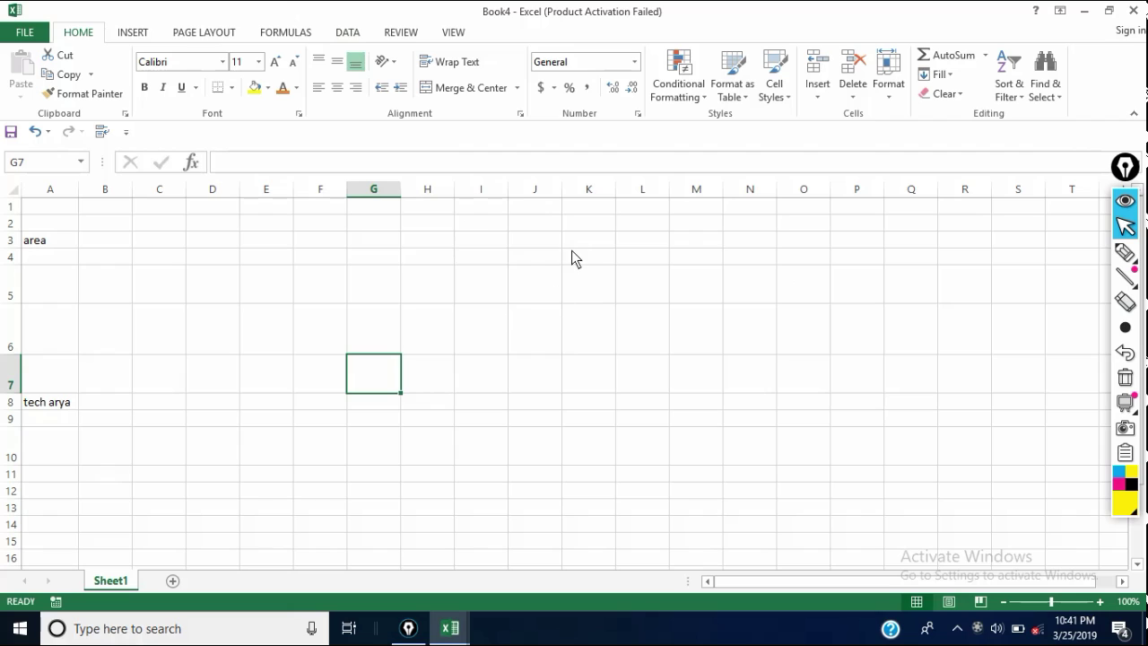
pyautogui.click(389, 247)
pyautogui.click(413, 244)
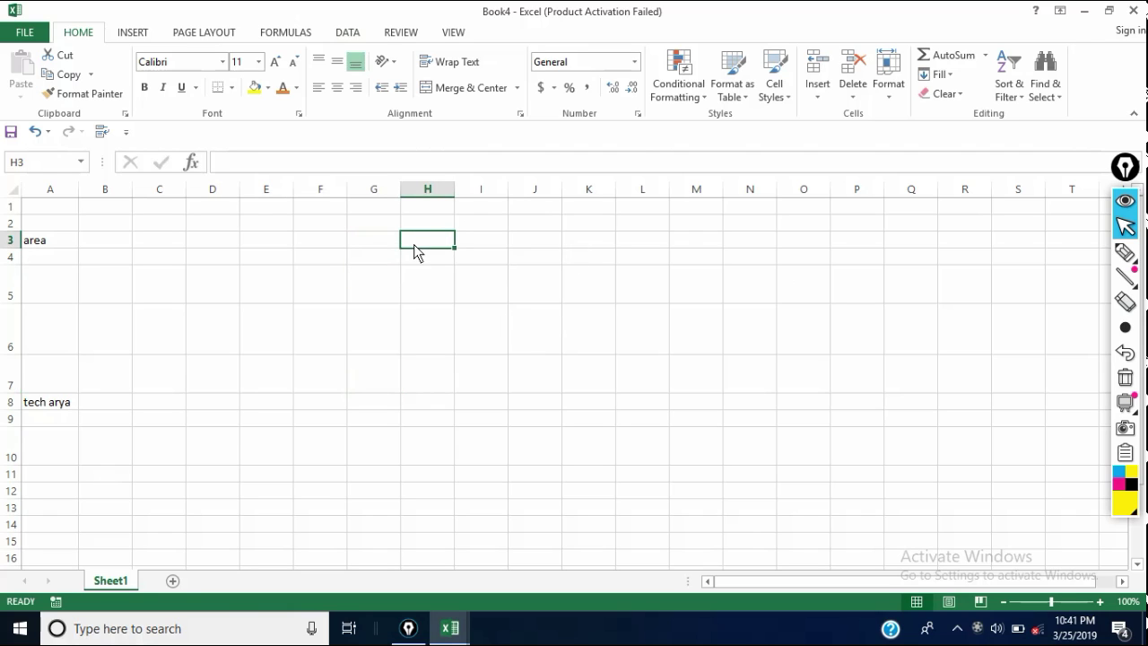
pyautogui.click(388, 250)
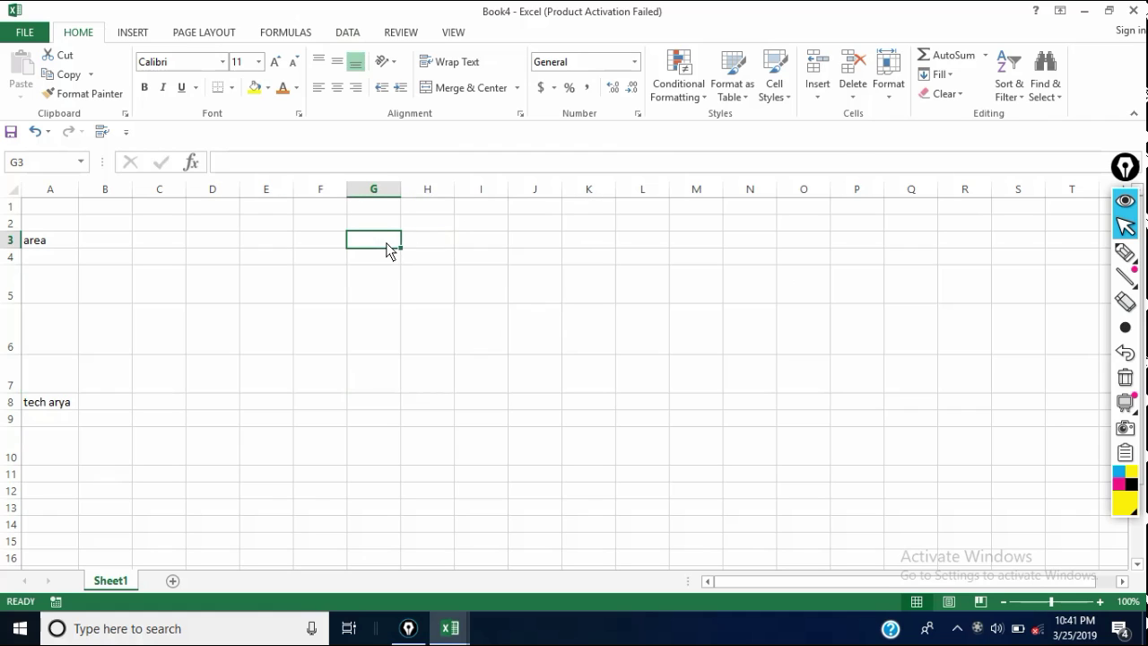
pyautogui.click(425, 245)
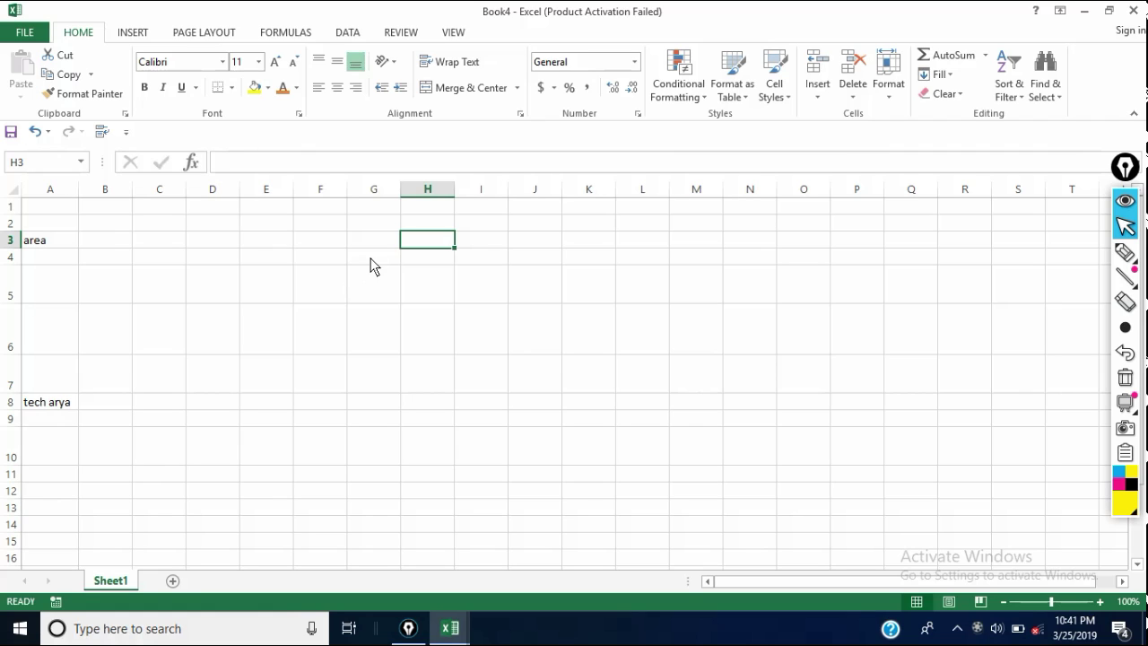
pyautogui.click(386, 244)
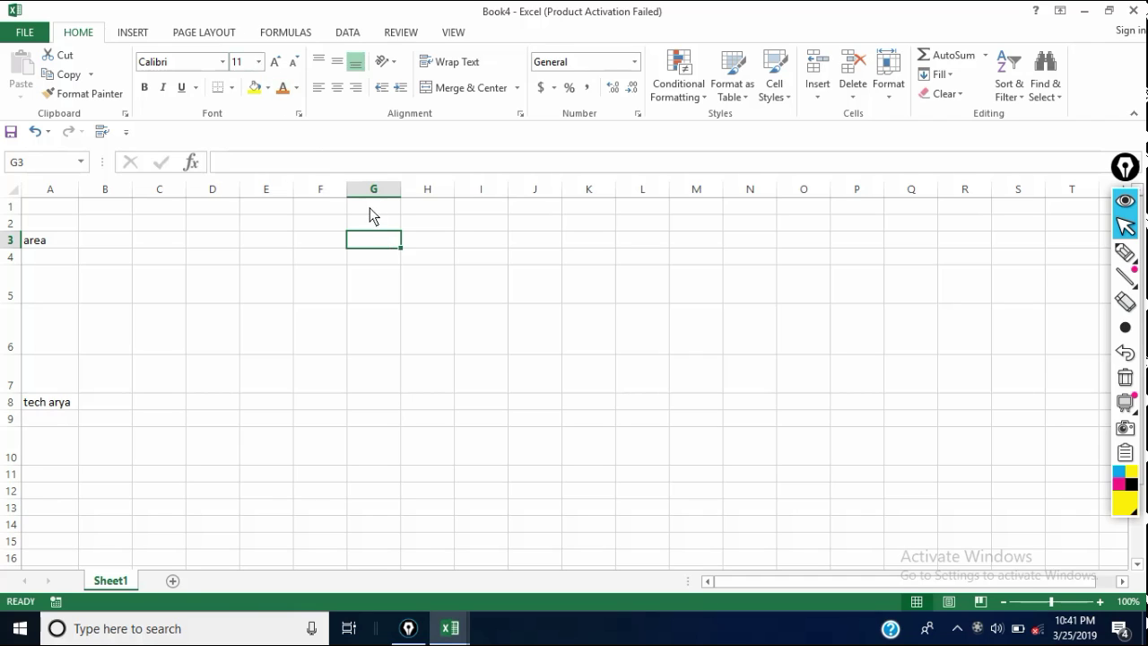
pyautogui.click(439, 257)
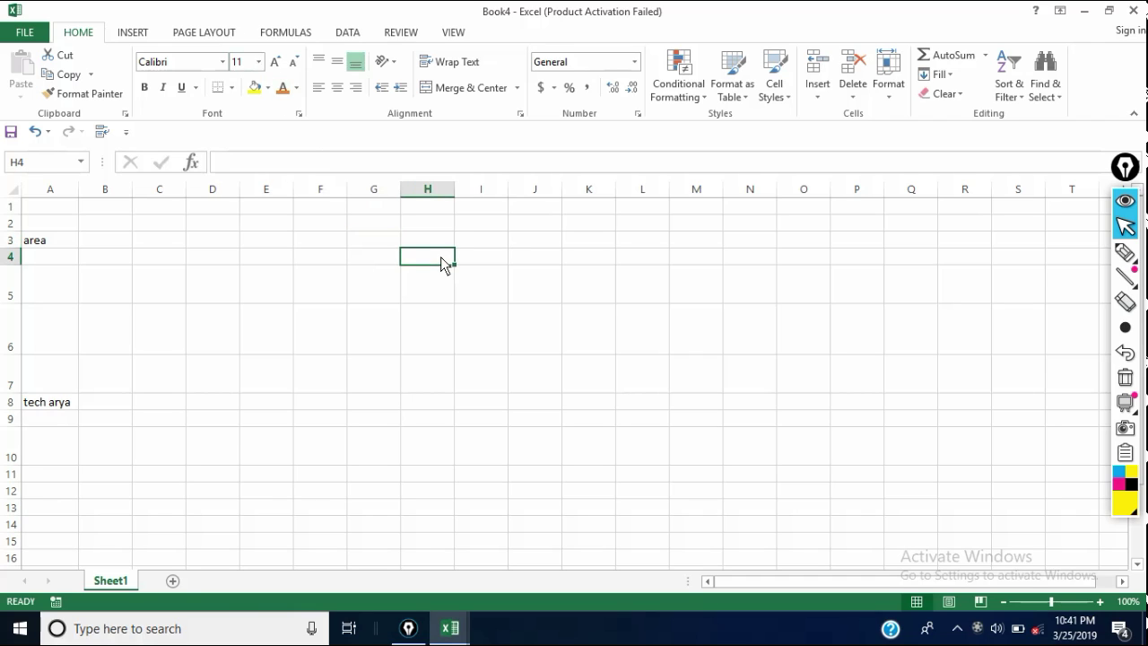